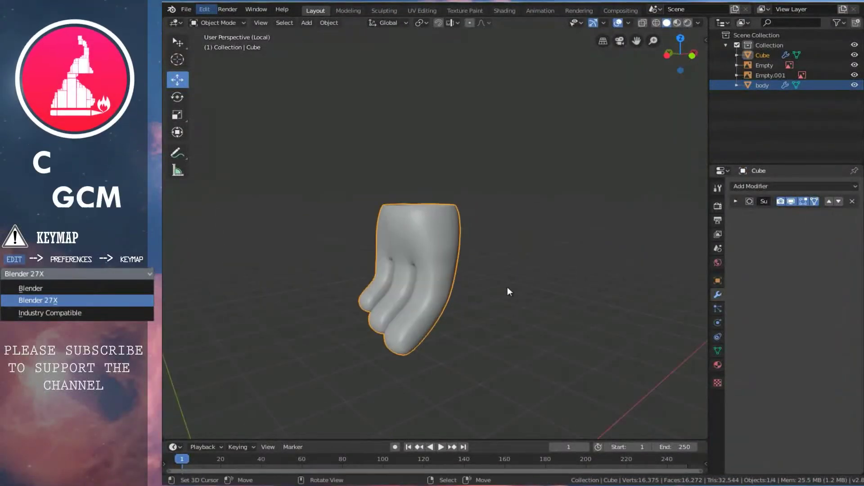
Bring the full scene back around the hand and view it from the front.
{"action": "key", "text": "KP_Divide"}
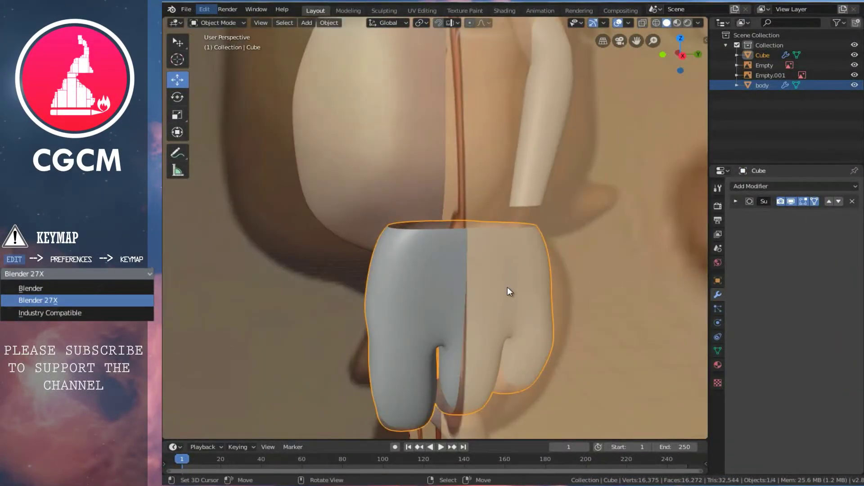
{"action": "key", "text": "KP_1"}
{"action": "scroll", "coordinate": [483, 261], "scroll_direction": "up", "scroll_amount": 2}
In Edit Mode, select the edge loop at the hand's wrist opening.
{"action": "key", "text": "Tab"}
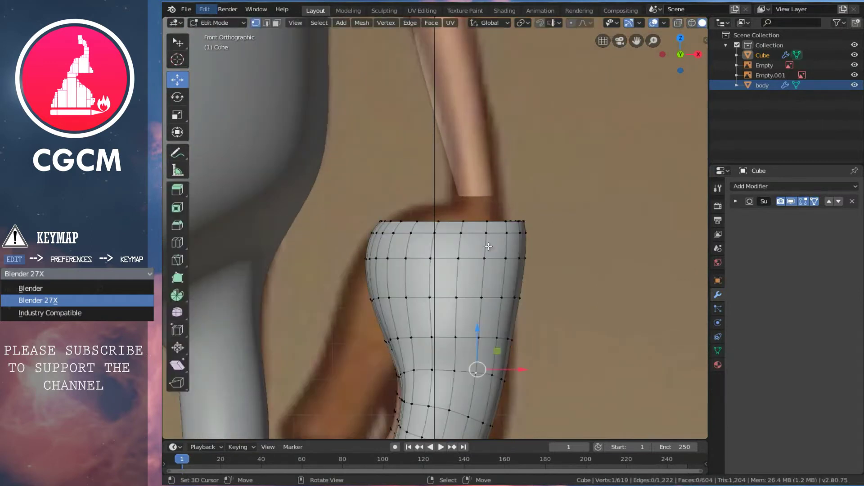
{"action": "scroll", "coordinate": [488, 247], "scroll_direction": "down", "scroll_amount": 3}
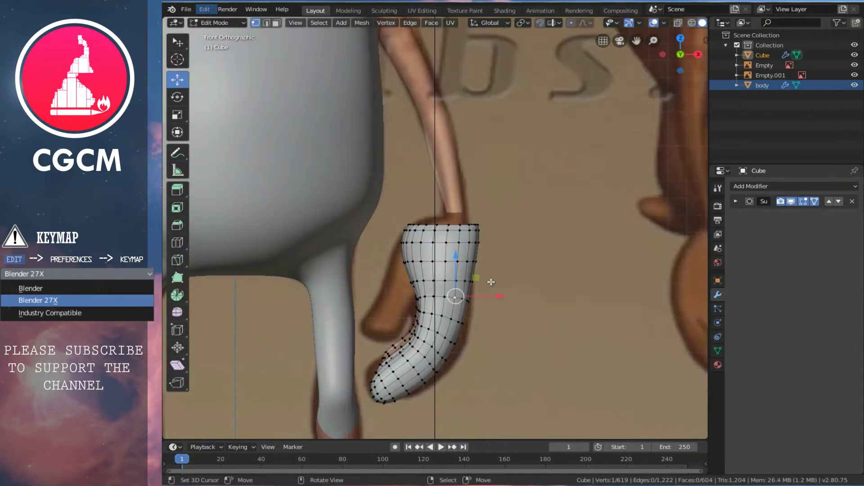
{"action": "scroll", "coordinate": [470, 268], "scroll_direction": "down", "scroll_amount": 2}
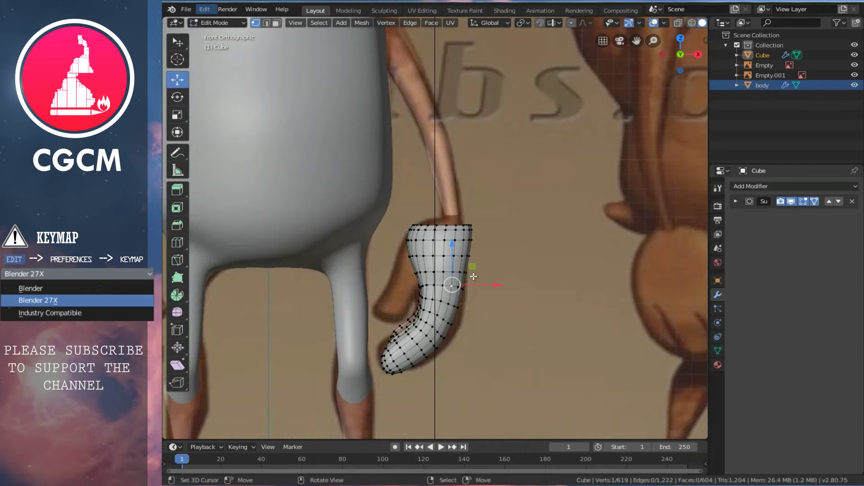
{"action": "scroll", "coordinate": [474, 276], "scroll_direction": "down", "scroll_amount": 4}
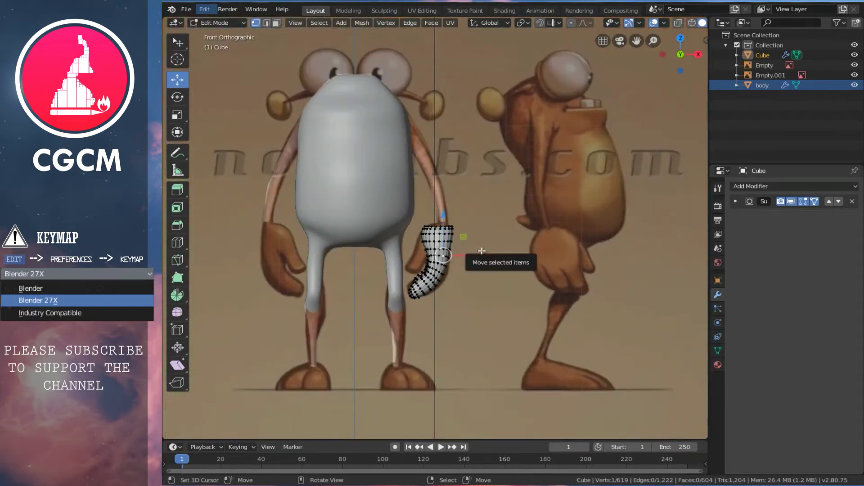
{"action": "scroll", "coordinate": [440, 204], "scroll_direction": "up", "scroll_amount": 1}
{"action": "scroll", "coordinate": [444, 230], "scroll_direction": "up", "scroll_amount": 2}
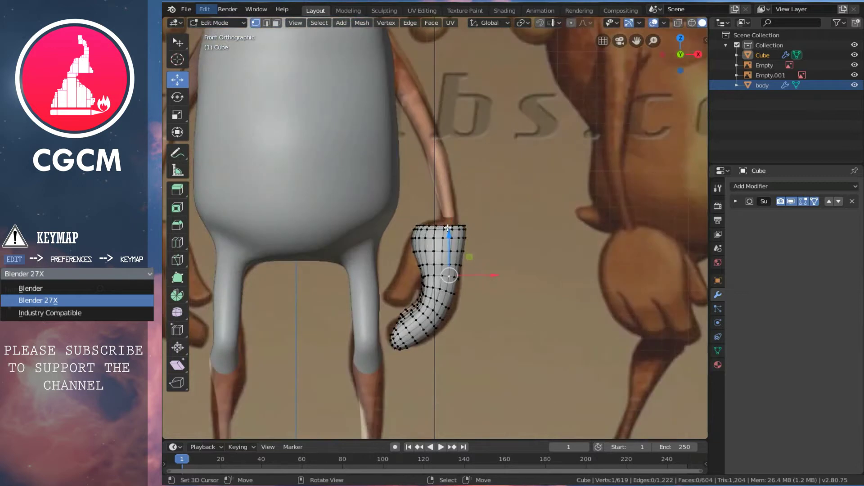
{"action": "scroll", "coordinate": [448, 227], "scroll_direction": "up", "scroll_amount": 1}
{"action": "scroll", "coordinate": [478, 224], "scroll_direction": "up", "scroll_amount": 4}
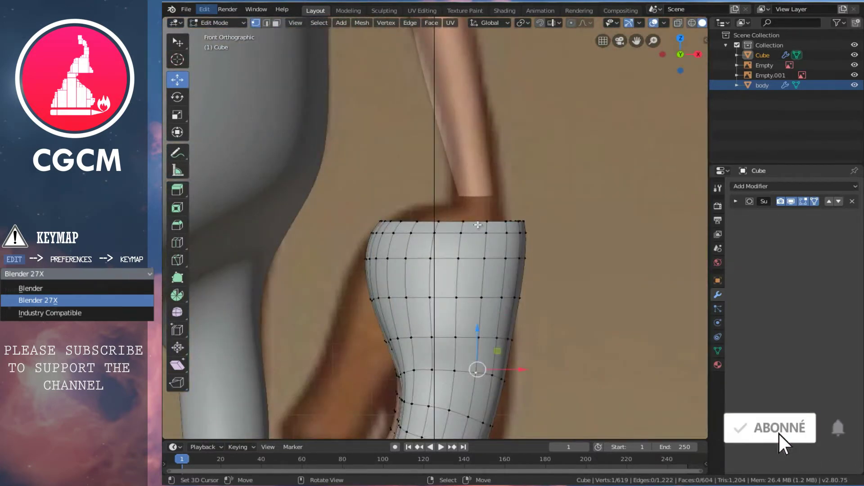
{"action": "right_click", "coordinate": [477, 225], "text": "alt"}
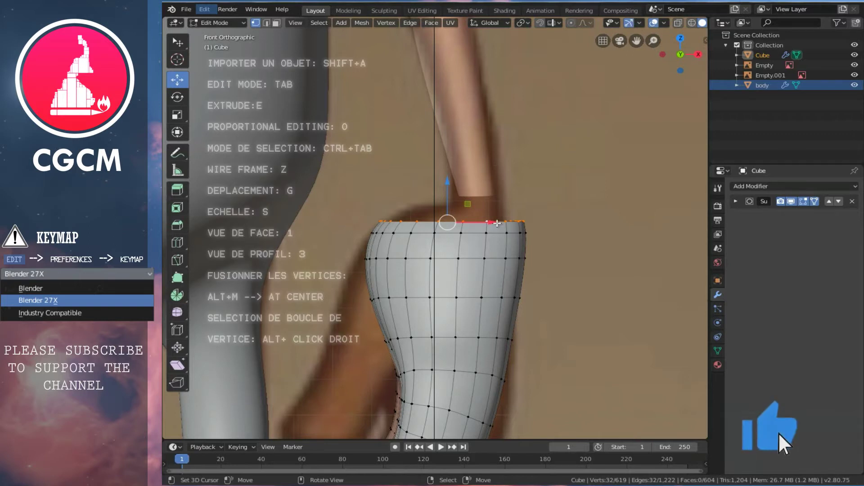
Make the wrist ring a perfect circle with LoopTools Circle and nudge it into place.
{"action": "key", "text": "w"}
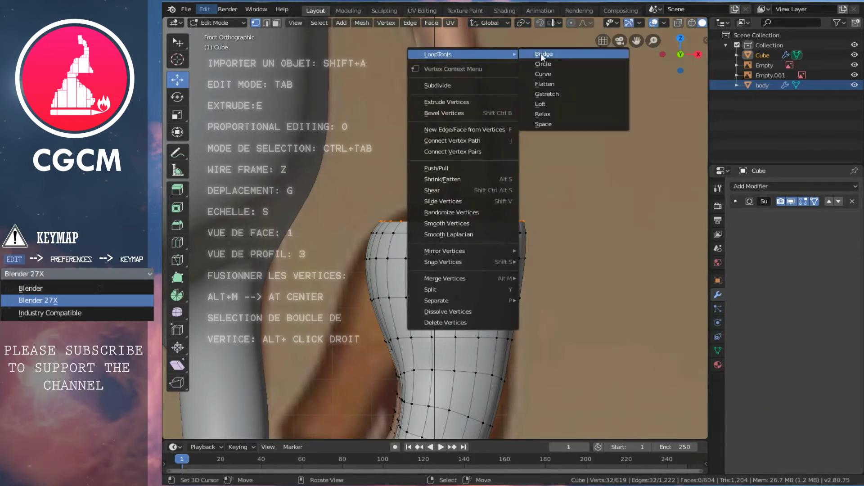
{"action": "left_click", "coordinate": [545, 64]}
{"action": "mouse_move", "coordinate": [549, 222]}
{"action": "middle_mouse_down"}
{"action": "mouse_move", "coordinate": [456, 188]}
{"action": "mouse_move", "coordinate": [477, 212]}
{"action": "middle_mouse_up"}
{"action": "key", "text": "g"}
{"action": "left_click", "coordinate": [487, 225]}
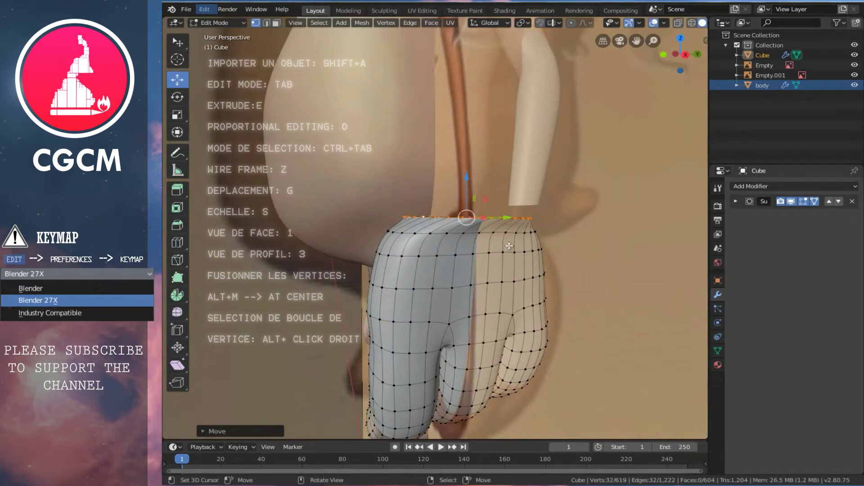
Tilt the wrist ring around Z and scale it slightly larger, undoing a stray extrusion.
{"action": "key", "text": "e"}
{"action": "right_click", "coordinate": [511, 235]}
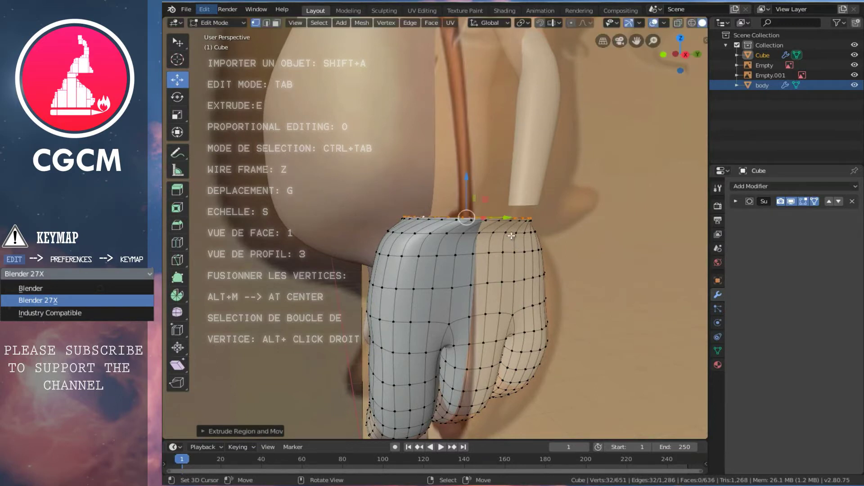
{"action": "key", "text": "ctrl+z"}
{"action": "key", "text": "r"}
{"action": "key", "text": "z"}
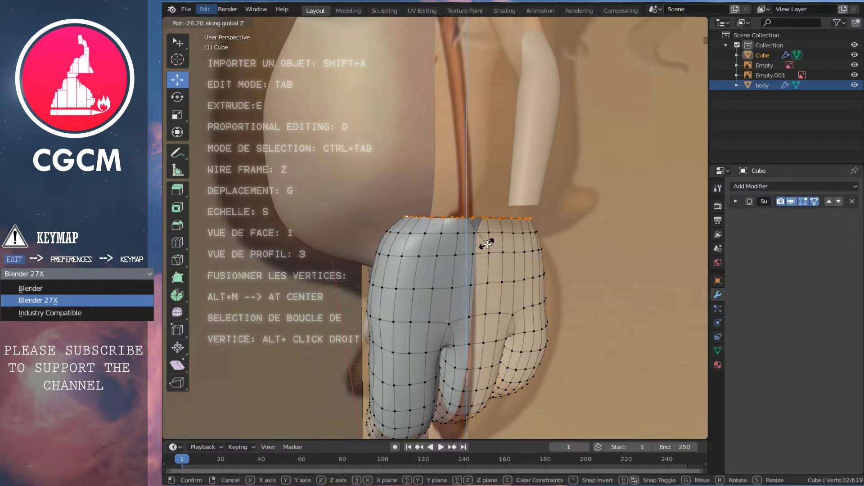
{"action": "left_click", "coordinate": [487, 243]}
{"action": "key", "text": "s"}
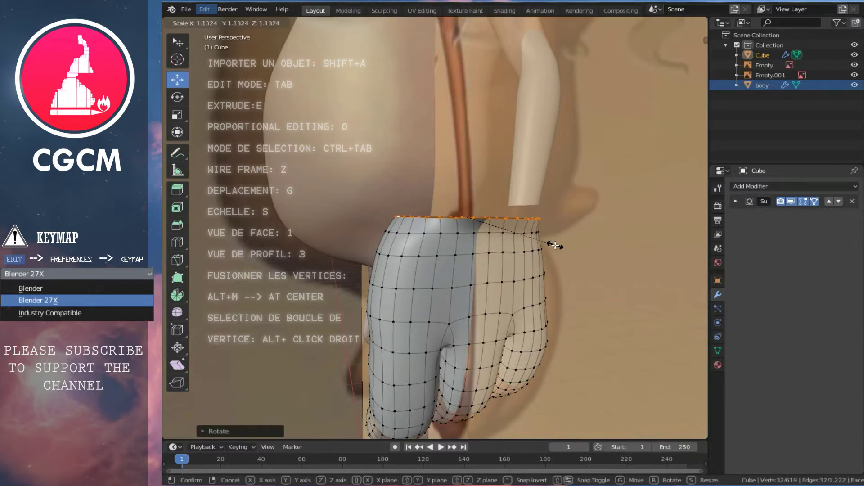
{"action": "left_click", "coordinate": [553, 244]}
Grow the selection one ring, apply Smooth Vertices twice, and inspect in Object Mode.
{"action": "key", "text": "ctrl+KP_Add"}
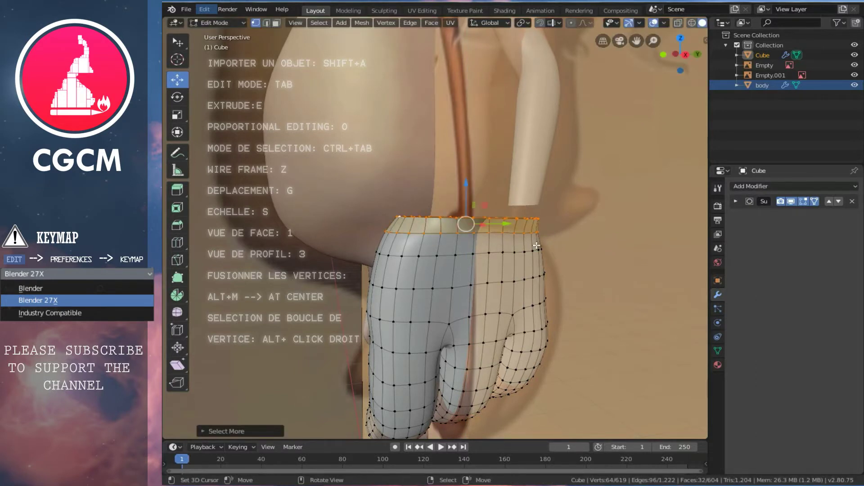
{"action": "key", "text": "w"}
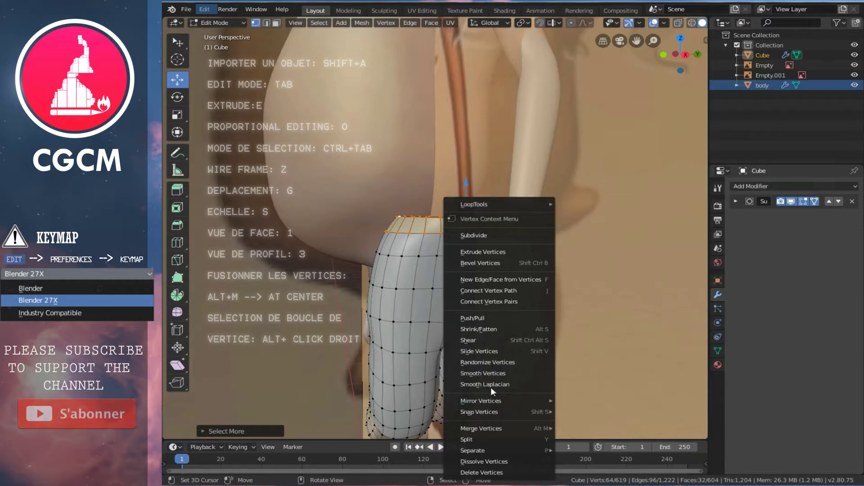
{"action": "left_click", "coordinate": [488, 374]}
{"action": "key", "text": "w"}
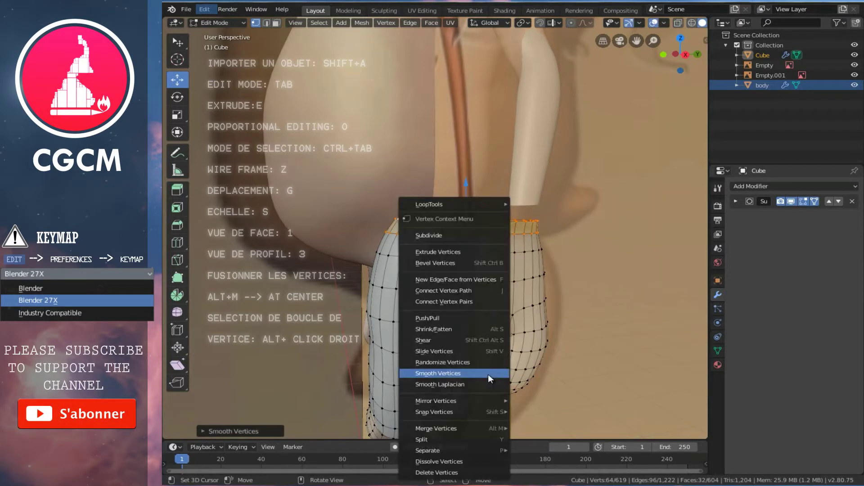
{"action": "left_click", "coordinate": [488, 374]}
{"action": "key", "text": "w"}
{"action": "left_click", "coordinate": [488, 374]}
{"action": "key", "text": "Tab"}
{"action": "mouse_move", "coordinate": [488, 374]}
{"action": "middle_mouse_down"}
{"action": "mouse_move", "coordinate": [430, 236]}
{"action": "mouse_move", "coordinate": [431, 209]}
{"action": "mouse_move", "coordinate": [457, 230]}
{"action": "middle_mouse_up"}
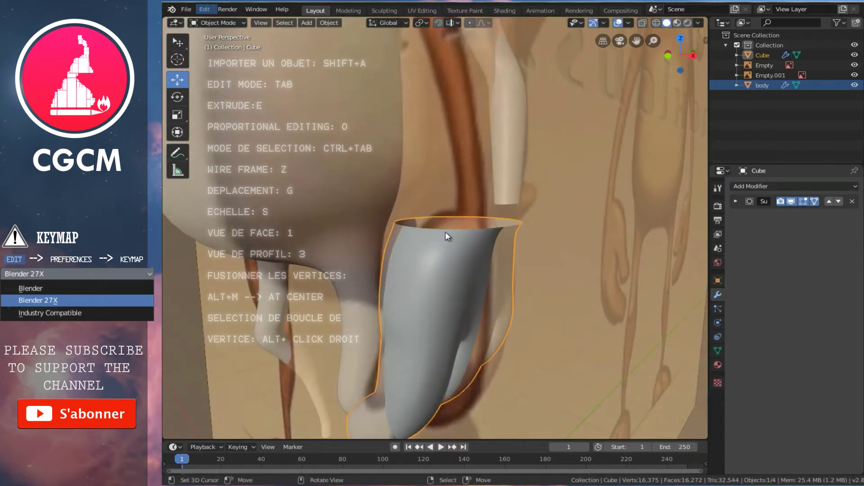
In front view, select and shrink the wrist ring, then switch to wireframe.
{"action": "key", "text": "Tab"}
{"action": "key", "text": "1"}
{"action": "right_click", "coordinate": [463, 221], "text": "alt"}
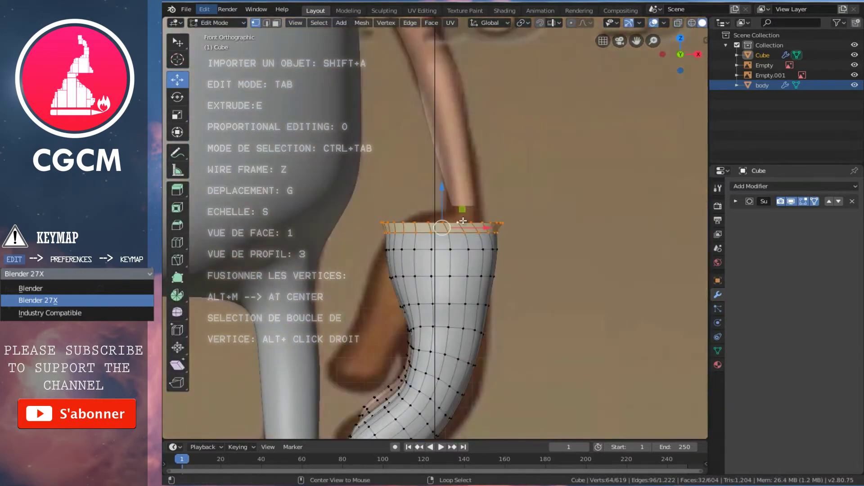
{"action": "scroll", "coordinate": [537, 233], "scroll_direction": "up", "scroll_amount": 2}
{"action": "key", "text": "s"}
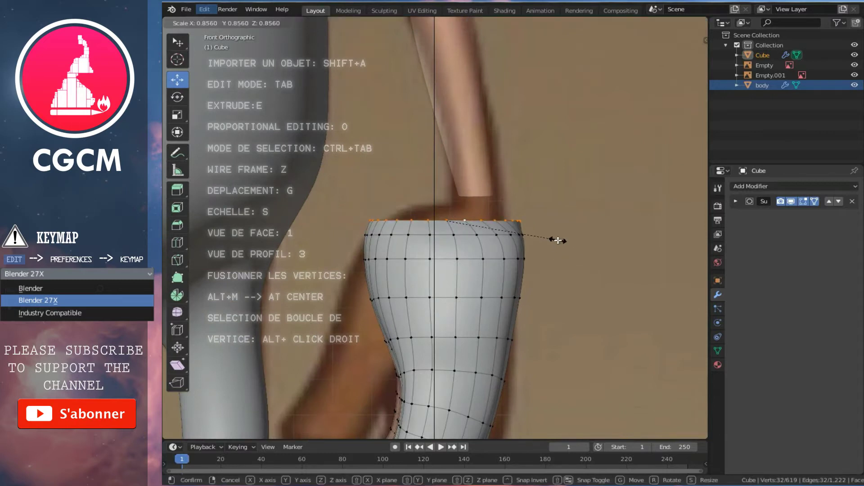
{"action": "left_click", "coordinate": [558, 234]}
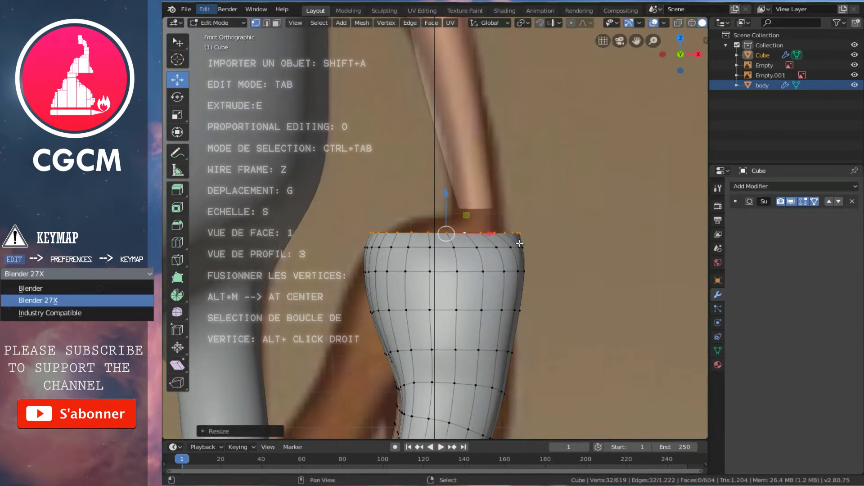
{"action": "scroll", "coordinate": [504, 266], "scroll_direction": "up", "scroll_amount": 1}
{"action": "key", "text": "z"}
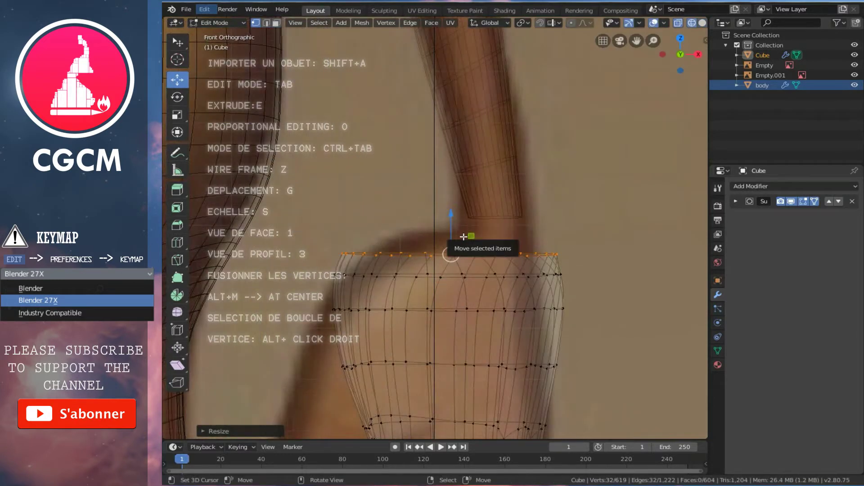
Extrude two narrowing rings upward from the wrist toward the arm.
{"action": "key", "text": "e"}
{"action": "left_click", "coordinate": [477, 225]}
{"action": "key", "text": "s"}
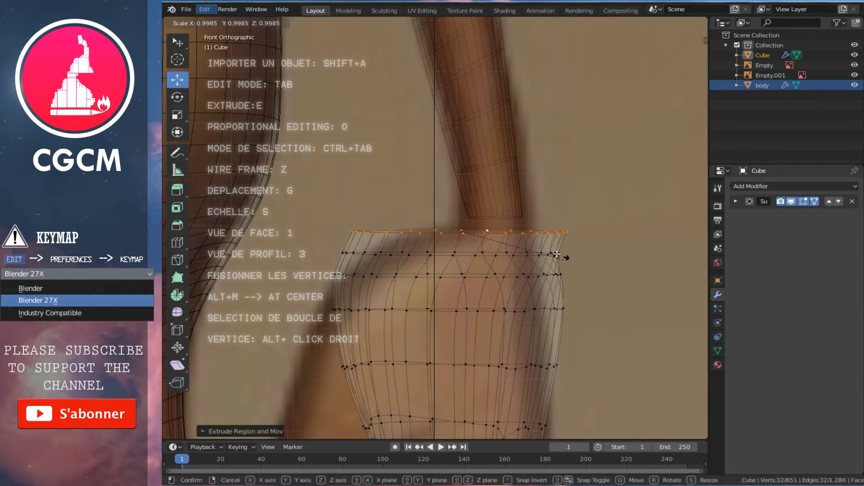
{"action": "left_click", "coordinate": [540, 234]}
{"action": "left_click_drag", "start_coordinate": [463, 199], "coordinate": [464, 197]}
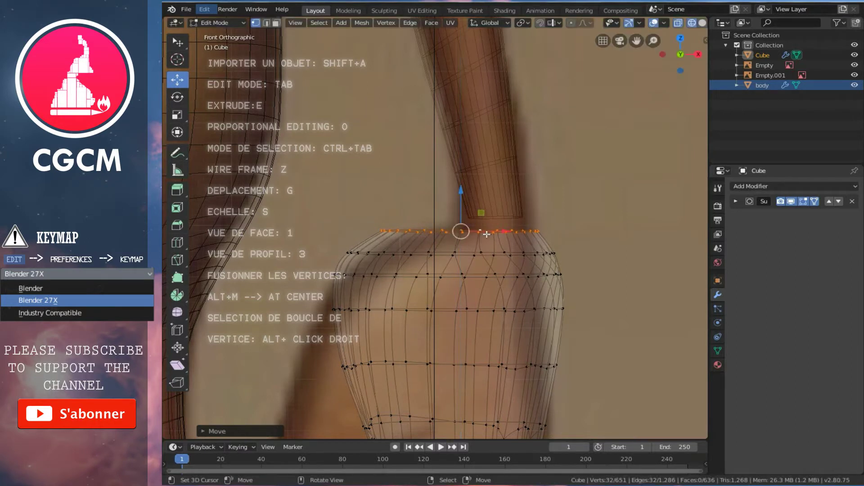
{"action": "key", "text": "e"}
{"action": "right_click", "coordinate": [516, 256]}
{"action": "key", "text": "s"}
{"action": "left_click", "coordinate": [481, 214]}
{"action": "left_click_drag", "start_coordinate": [461, 204], "coordinate": [458, 157]}
Extrude a final top ring, raise it, and widen it to flare the cuff.
{"action": "key", "text": "e"}
{"action": "right_click", "coordinate": [464, 208]}
{"action": "key", "text": "s"}
{"action": "left_click", "coordinate": [521, 247]}
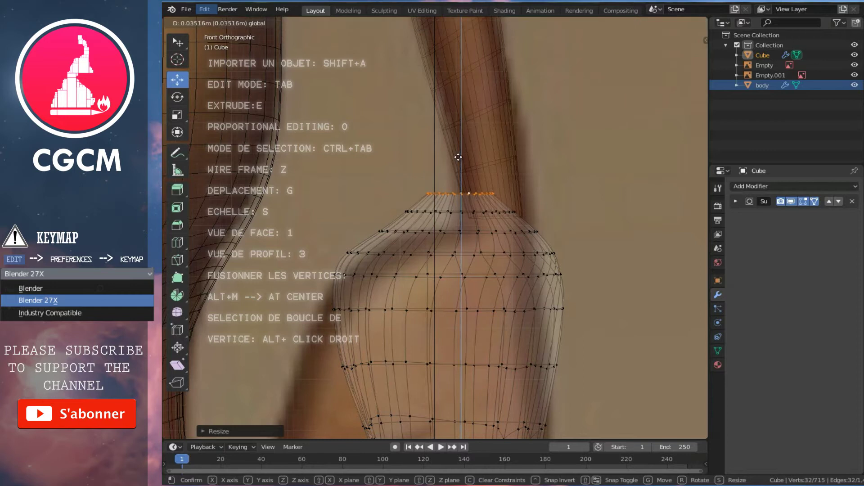
{"action": "left_click", "coordinate": [464, 164]}
{"action": "key", "text": "s"}
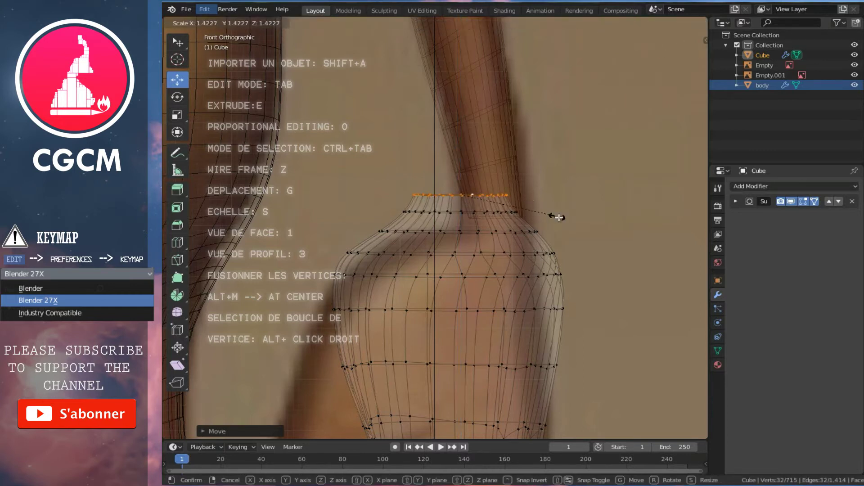
{"action": "left_click", "coordinate": [558, 216]}
{"action": "key", "text": "Tab"}
{"action": "scroll", "coordinate": [474, 250], "scroll_direction": "down", "scroll_amount": 5}
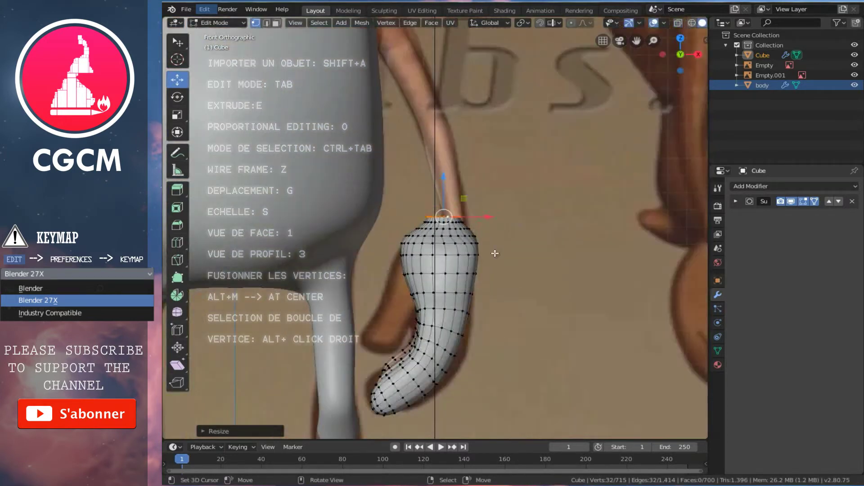
{"action": "scroll", "coordinate": [487, 237], "scroll_direction": "up", "scroll_amount": 1}
{"action": "middle_click_drag", "start_coordinate": [487, 238], "coordinate": [490, 235]}
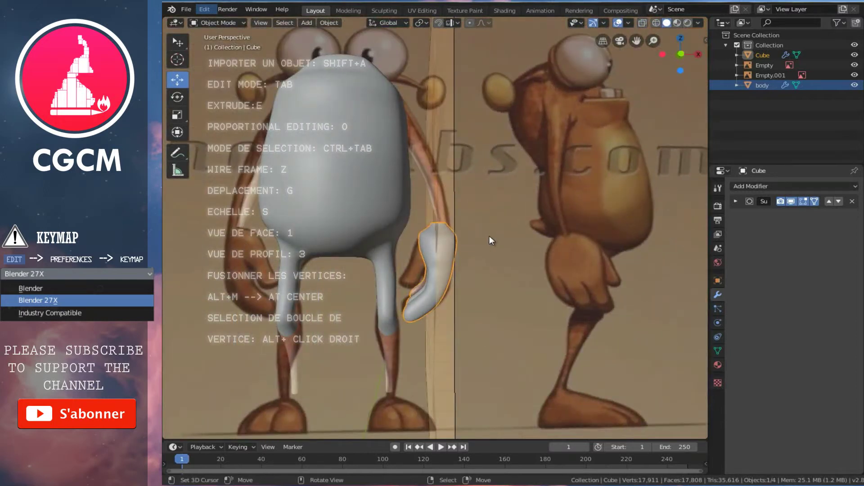
Isolate the hand in Local view and orbit and zoom around it.
{"action": "key", "text": "KP_Divide"}
{"action": "scroll", "coordinate": [490, 236], "scroll_direction": "up", "scroll_amount": 3}
{"action": "scroll", "coordinate": [489, 235], "scroll_direction": "down", "scroll_amount": 4}
{"action": "mouse_move", "coordinate": [467, 264]}
{"action": "middle_mouse_down"}
{"action": "mouse_move", "coordinate": [555, 274]}
{"action": "mouse_move", "coordinate": [520, 276]}
{"action": "middle_mouse_up"}
{"action": "scroll", "coordinate": [495, 277], "scroll_direction": "up", "scroll_amount": 1}
{"action": "scroll", "coordinate": [477, 272], "scroll_direction": "up", "scroll_amount": 2}
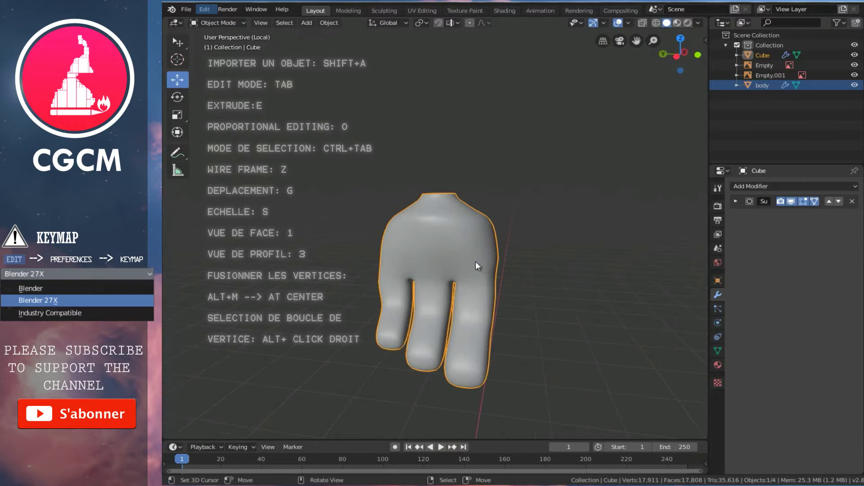
{"action": "scroll", "coordinate": [475, 265], "scroll_direction": "up", "scroll_amount": 2}
Grow the top-ring selection, apply Smooth Vertices twice, and preview in Object Mode.
{"action": "key", "text": "Tab"}
{"action": "key", "text": "ctrl+KP_Add"}
{"action": "key", "text": "ctrl+KP_Add"}
{"action": "key", "text": "ctrl+KP_Add"}
{"action": "key", "text": "ctrl+KP_Add"}
{"action": "key", "text": "ctrl+KP_Add"}
{"action": "key", "text": "w"}
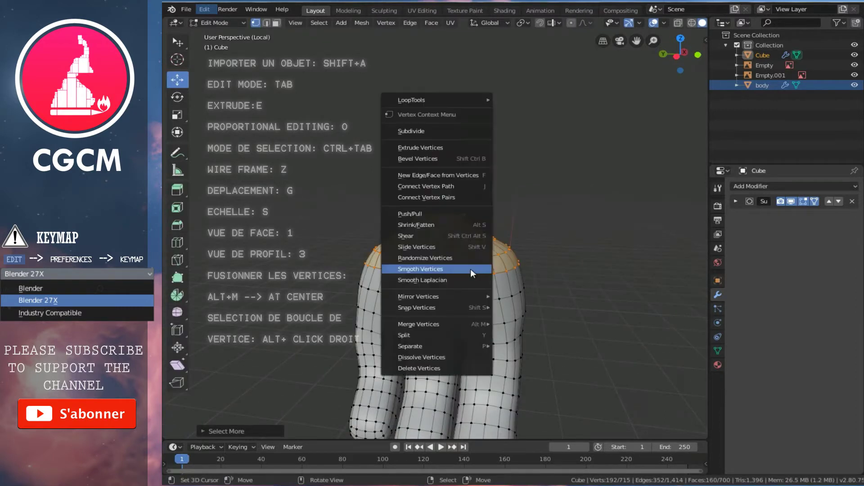
{"action": "left_click", "coordinate": [471, 270]}
{"action": "key", "text": "w"}
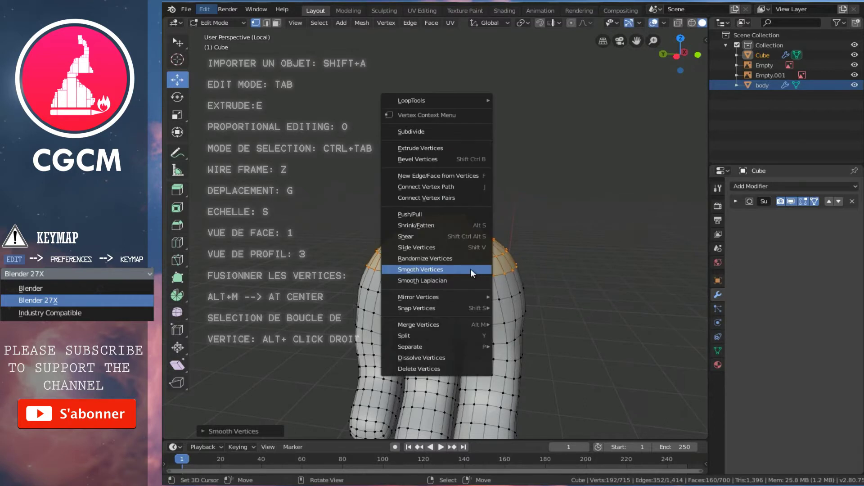
{"action": "left_click", "coordinate": [471, 269]}
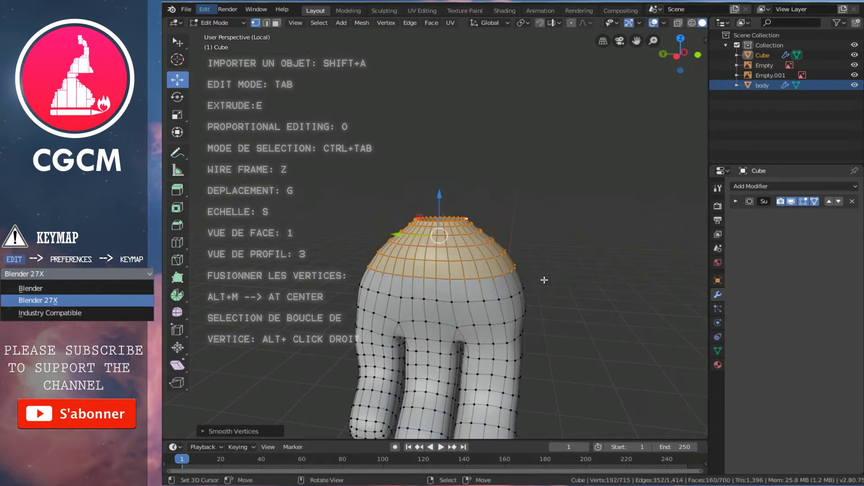
{"action": "key", "text": "Tab"}
{"action": "mouse_move", "coordinate": [532, 282]}
{"action": "middle_mouse_down"}
{"action": "mouse_move", "coordinate": [550, 282]}
{"action": "mouse_move", "coordinate": [342, 283]}
{"action": "mouse_move", "coordinate": [415, 277]}
{"action": "mouse_move", "coordinate": [395, 266]}
{"action": "mouse_move", "coordinate": [445, 283]}
{"action": "middle_mouse_up"}
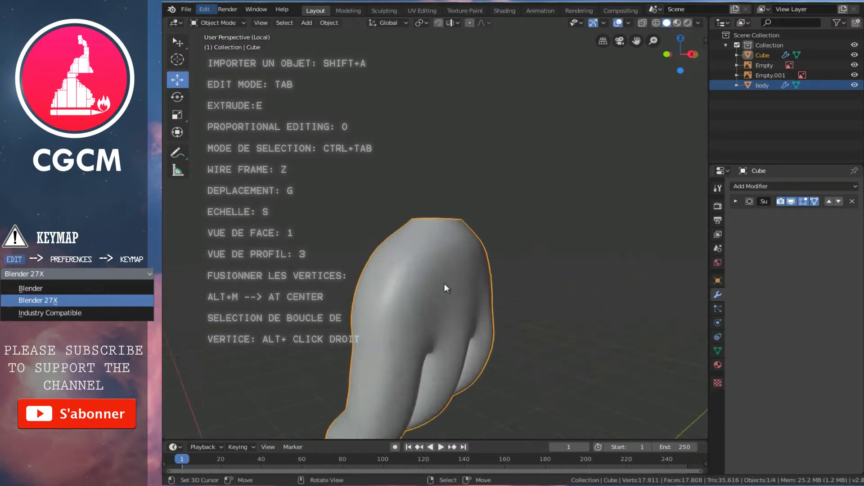
Push a palm vertex along X with proportional editing.
{"action": "key", "text": "Tab"}
{"action": "left_click", "coordinate": [455, 293]}
{"action": "left_click_drag", "start_coordinate": [463, 297], "coordinate": [463, 294]}
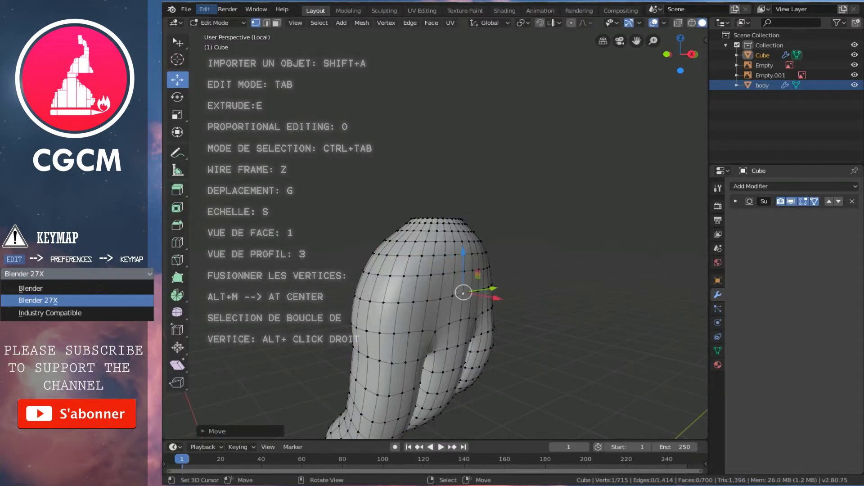
{"action": "key", "text": "g"}
{"action": "key", "text": "x"}
{"action": "left_click", "coordinate": [466, 320]}
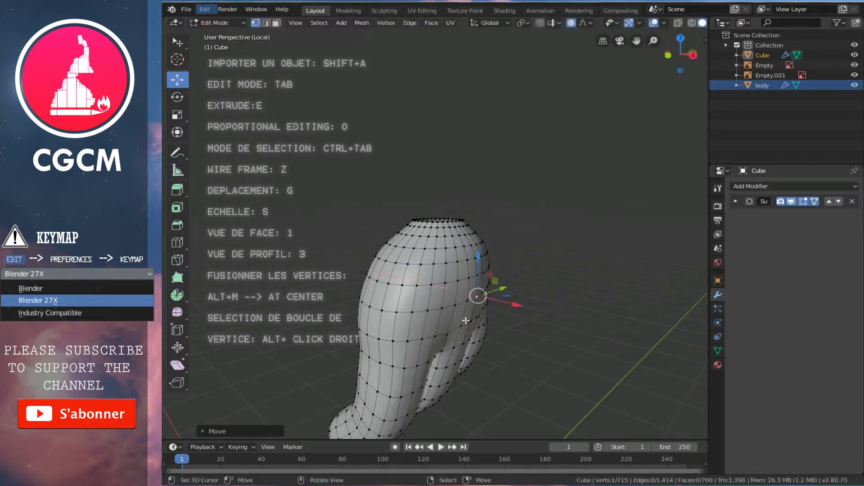
{"action": "key", "text": "g"}
{"action": "left_click", "coordinate": [468, 322]}
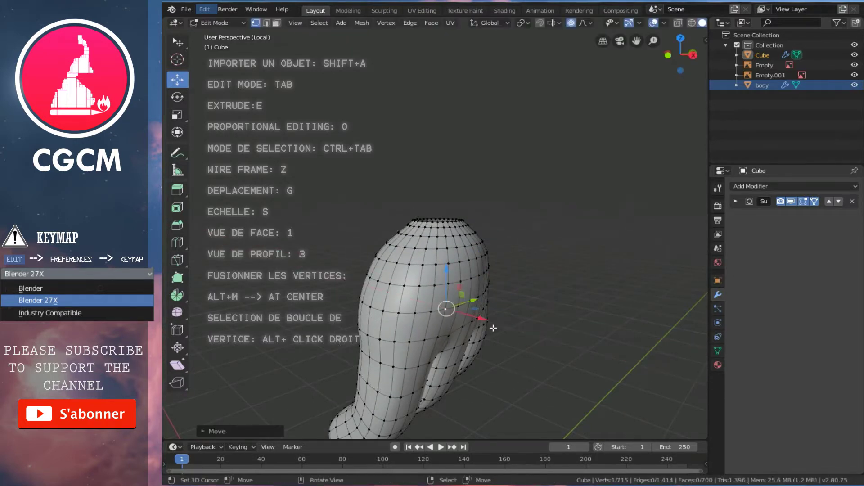
{"action": "middle_click_drag", "start_coordinate": [468, 322], "coordinate": [419, 340]}
Move a right-edge vertex outward in front wireframe view to widen the top.
{"action": "right_click", "coordinate": [480, 297]}
{"action": "middle_click_drag", "start_coordinate": [480, 297], "coordinate": [528, 305]}
{"action": "key", "text": "g"}
{"action": "left_click", "coordinate": [451, 324]}
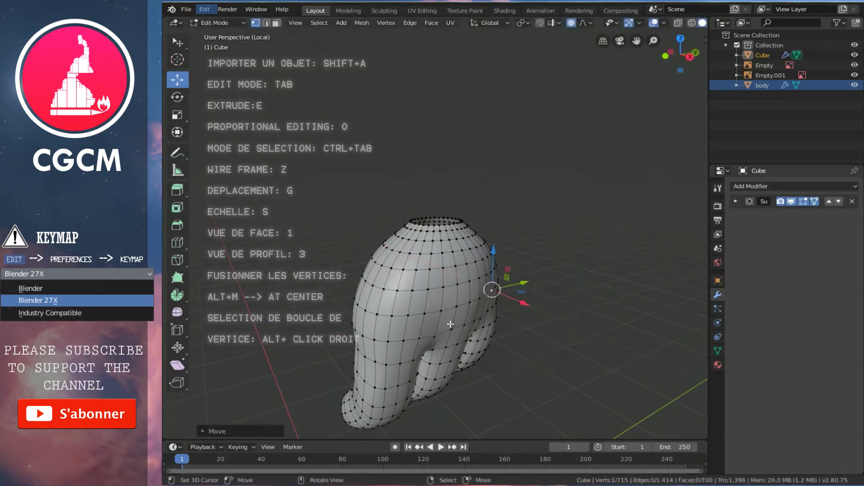
{"action": "key", "text": "KP_1"}
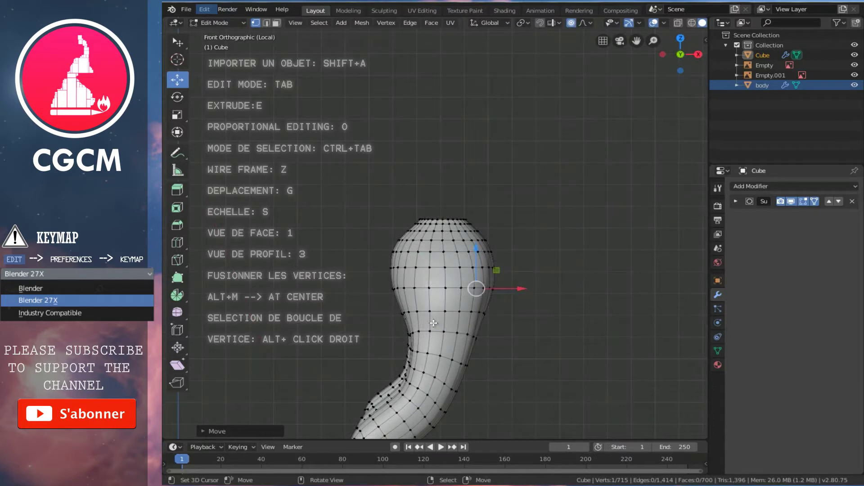
{"action": "key", "text": "z"}
{"action": "key", "text": "g"}
{"action": "left_click", "coordinate": [504, 308]}
Select a left-side vertex, cancel its move, and check the solid shape in Object Mode.
{"action": "right_click", "coordinate": [384, 276]}
{"action": "key", "text": "g"}
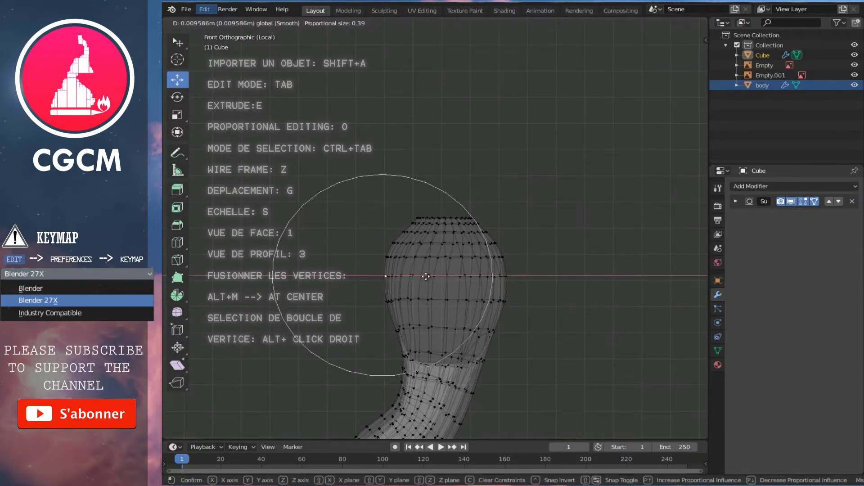
{"action": "key", "text": "Escape"}
{"action": "key", "text": "z"}
{"action": "mouse_move", "coordinate": [427, 312]}
{"action": "middle_mouse_down"}
{"action": "mouse_move", "coordinate": [489, 285]}
{"action": "mouse_move", "coordinate": [411, 277]}
{"action": "mouse_move", "coordinate": [449, 269]}
{"action": "middle_mouse_up"}
{"action": "key", "text": "Tab"}
{"action": "scroll", "coordinate": [458, 250], "scroll_direction": "up", "scroll_amount": 3}
Shift vertices, including one near the top, along X and preview the shape.
{"action": "key", "text": "Tab"}
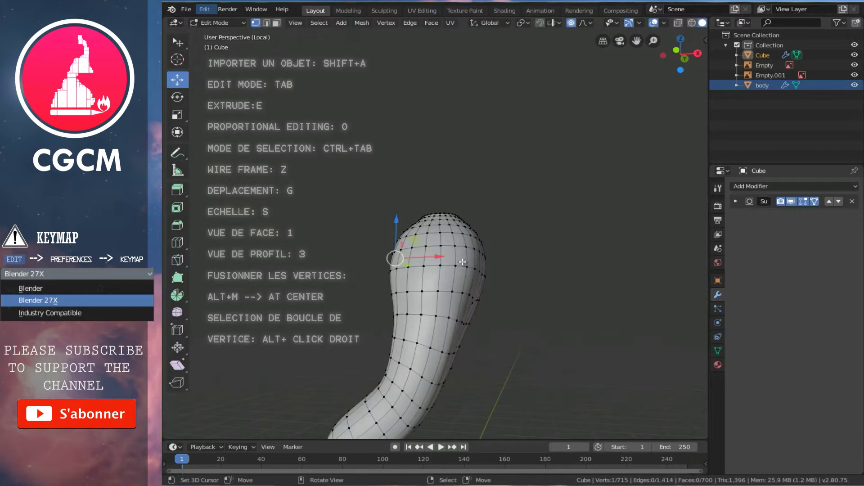
{"action": "left_click_drag", "start_coordinate": [492, 263], "coordinate": [480, 258]}
{"action": "left_click", "coordinate": [446, 233]}
{"action": "left_click_drag", "start_coordinate": [475, 227], "coordinate": [471, 227]}
{"action": "left_click", "coordinate": [470, 227]}
{"action": "key", "text": "Tab"}
{"action": "mouse_move", "coordinate": [477, 263]}
{"action": "middle_mouse_down"}
{"action": "mouse_move", "coordinate": [463, 284]}
{"action": "mouse_move", "coordinate": [380, 287]}
{"action": "mouse_move", "coordinate": [422, 299]}
{"action": "mouse_move", "coordinate": [447, 277]}
{"action": "mouse_move", "coordinate": [459, 347]}
{"action": "middle_mouse_up"}
Move another vertex and a lower vertex along X with soft falloff, then preview.
{"action": "key", "text": "Tab"}
{"action": "key", "text": "g"}
{"action": "key", "text": "x"}
{"action": "scroll", "coordinate": [467, 327], "scroll_direction": "up", "scroll_amount": 4}
{"action": "left_click", "coordinate": [469, 328]}
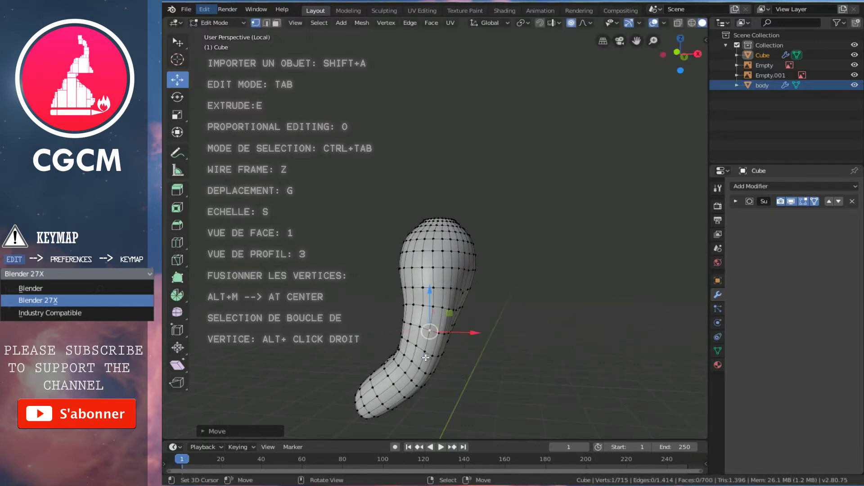
{"action": "right_click", "coordinate": [418, 367]}
{"action": "key", "text": "g"}
{"action": "key", "text": "x"}
{"action": "left_click", "coordinate": [444, 373]}
{"action": "key", "text": "Tab"}
{"action": "mouse_move", "coordinate": [487, 338]}
{"action": "middle_mouse_down"}
{"action": "mouse_move", "coordinate": [494, 296]}
{"action": "mouse_move", "coordinate": [463, 293]}
{"action": "mouse_move", "coordinate": [501, 274]}
{"action": "middle_mouse_up"}
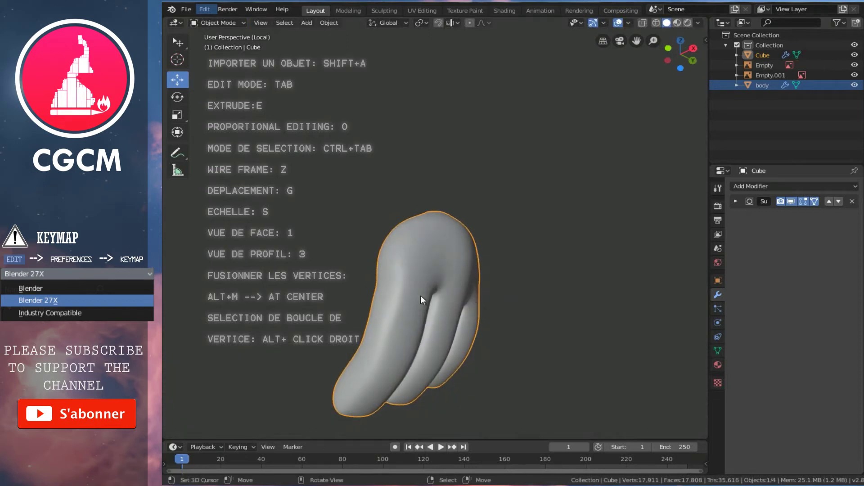
Orbit around the hand, then zoom in on it in Left Ortho view in Edit Mode.
{"action": "middle_click_drag", "start_coordinate": [420, 295], "coordinate": [478, 265]}
{"action": "key", "text": "Tab"}
{"action": "mouse_move", "coordinate": [548, 248]}
{"action": "middle_mouse_down"}
{"action": "mouse_move", "coordinate": [468, 287]}
{"action": "mouse_move", "coordinate": [292, 312]}
{"action": "mouse_move", "coordinate": [610, 291]}
{"action": "mouse_move", "coordinate": [569, 268]}
{"action": "mouse_move", "coordinate": [596, 273]}
{"action": "mouse_move", "coordinate": [514, 275]}
{"action": "middle_mouse_up"}
{"action": "key", "text": "Tab"}
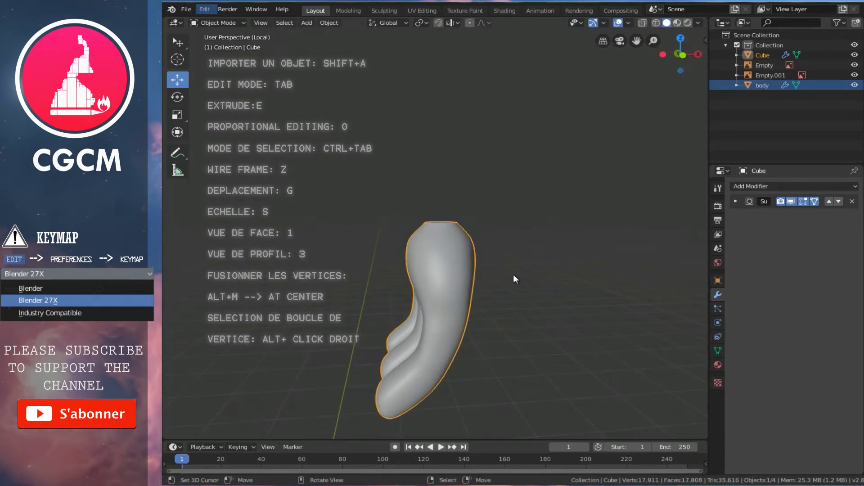
{"action": "key", "text": "ctrl+KP_3"}
{"action": "scroll", "coordinate": [513, 275], "scroll_direction": "up", "scroll_amount": 4}
{"action": "key", "text": "Tab"}
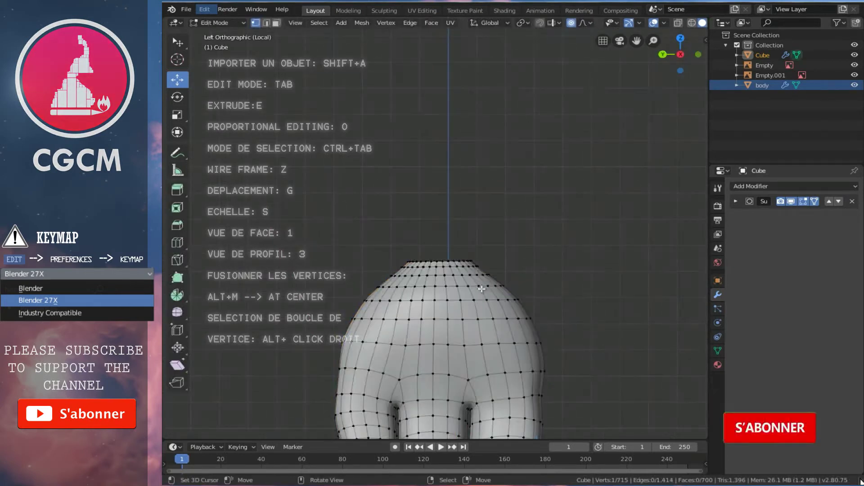
{"action": "scroll", "coordinate": [477, 270], "scroll_direction": "up", "scroll_amount": 1}
{"action": "scroll", "coordinate": [472, 245], "scroll_direction": "up", "scroll_amount": 1}
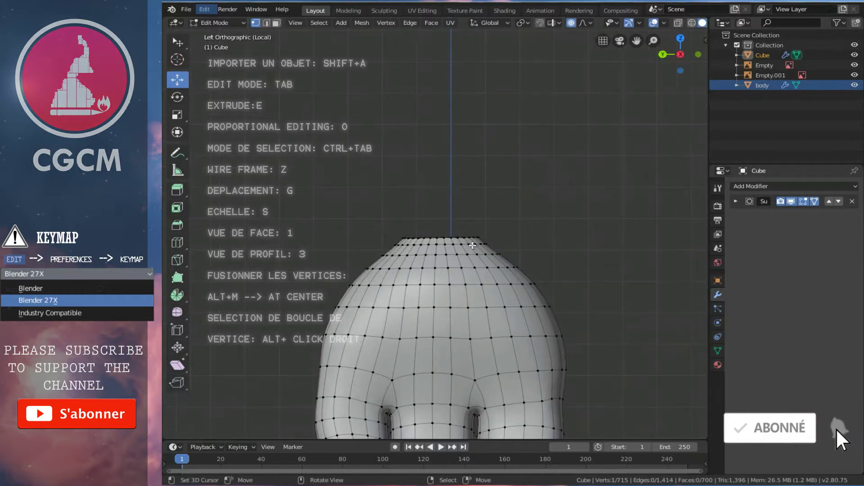
Narrow the hand's top edge loop with proportional-editing scaling, including along Y.
{"action": "right_click", "coordinate": [471, 241], "text": "alt"}
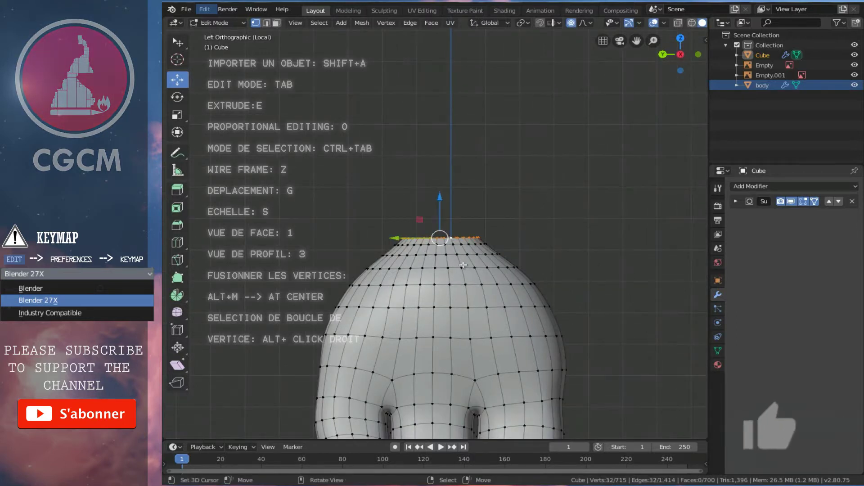
{"action": "key", "text": "s"}
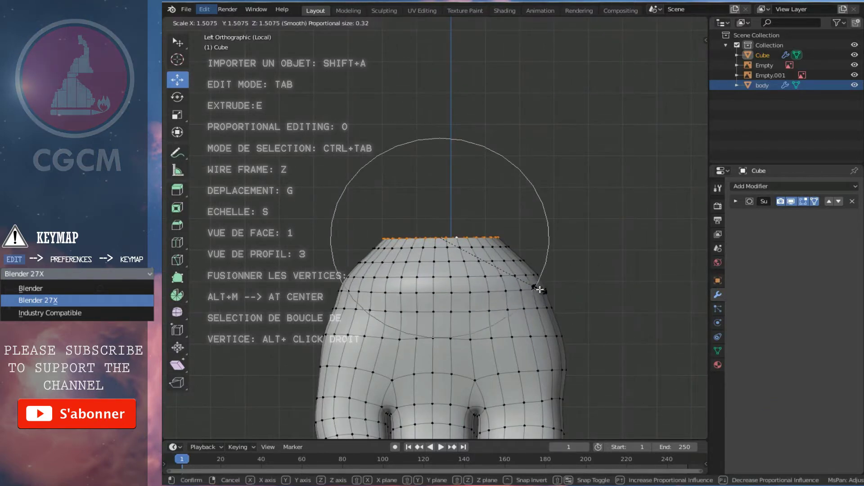
{"action": "left_click", "coordinate": [495, 270]}
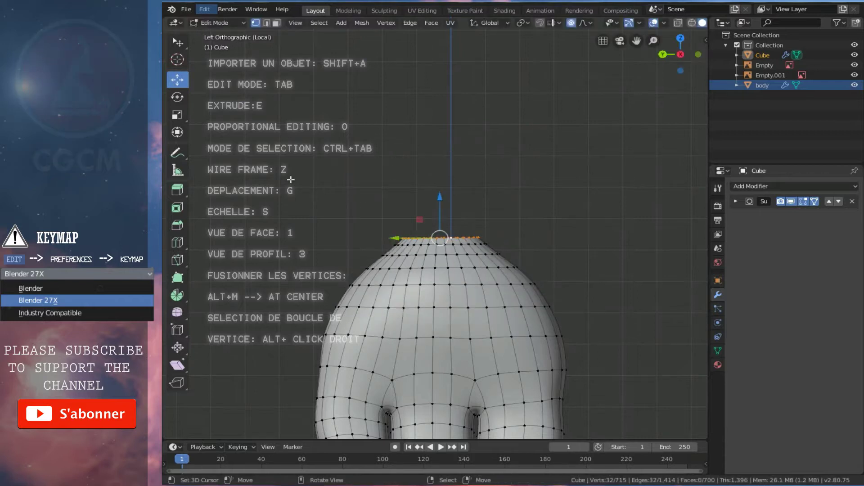
{"action": "left_click", "coordinate": [176, 115]}
{"action": "left_click_drag", "start_coordinate": [399, 237], "coordinate": [380, 236]}
{"action": "scroll", "coordinate": [383, 237], "scroll_direction": "down", "scroll_amount": 2}
{"action": "scroll", "coordinate": [381, 236], "scroll_direction": "up", "scroll_amount": 3}
{"action": "left_click", "coordinate": [380, 237]}
Widen the horizontal palm loop below it using proportional scaling.
{"action": "right_click", "coordinate": [409, 306], "text": "alt"}
{"action": "key", "text": "s"}
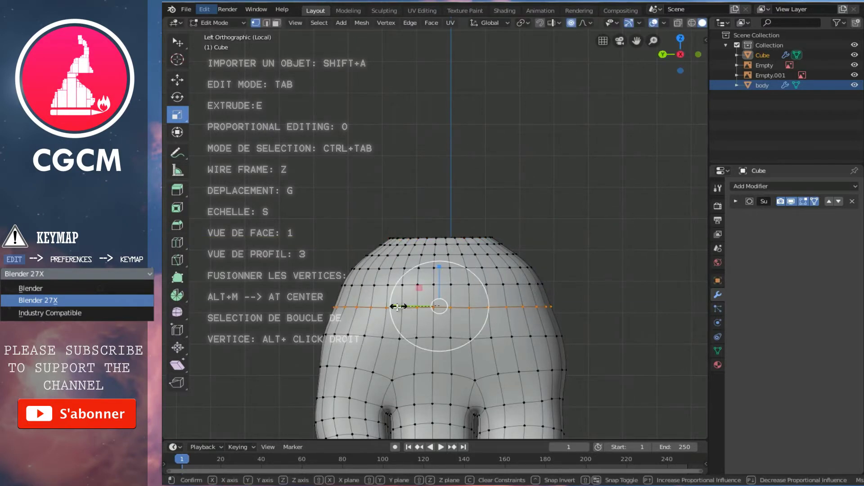
{"action": "scroll", "coordinate": [397, 307], "scroll_direction": "up", "scroll_amount": 2}
{"action": "scroll", "coordinate": [395, 308], "scroll_direction": "up", "scroll_amount": 2}
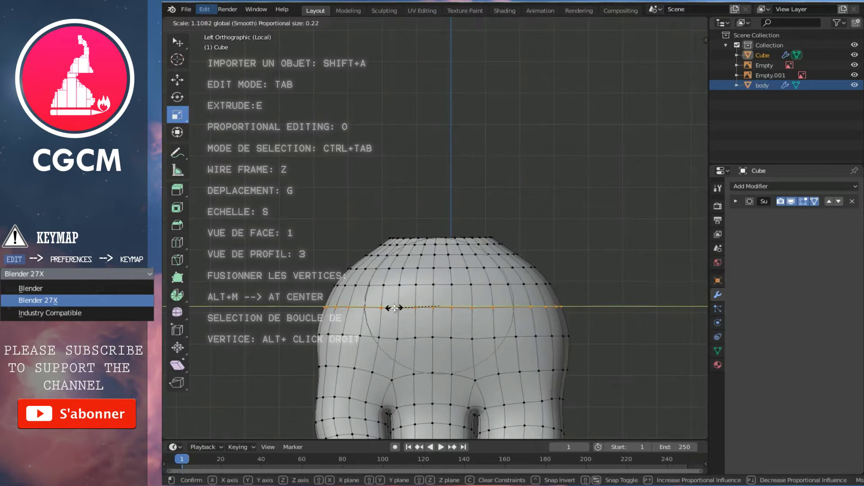
{"action": "left_click", "coordinate": [396, 308]}
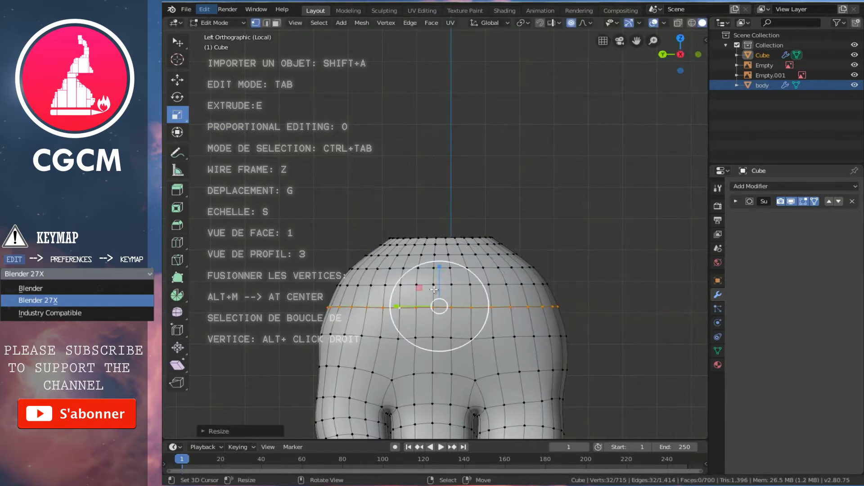
Grow an upper-palm loop into a three-loop band and smooth its vertices.
{"action": "key", "text": "Tab"}
{"action": "scroll", "coordinate": [437, 287], "scroll_direction": "down", "scroll_amount": 5}
{"action": "mouse_move", "coordinate": [513, 279]}
{"action": "middle_mouse_down"}
{"action": "mouse_move", "coordinate": [271, 278]}
{"action": "mouse_move", "coordinate": [581, 277]}
{"action": "mouse_move", "coordinate": [573, 263]}
{"action": "mouse_move", "coordinate": [413, 319]}
{"action": "mouse_move", "coordinate": [310, 263]}
{"action": "mouse_move", "coordinate": [510, 272]}
{"action": "middle_mouse_up"}
{"action": "key", "text": "Tab"}
{"action": "right_click", "coordinate": [504, 273], "text": "alt"}
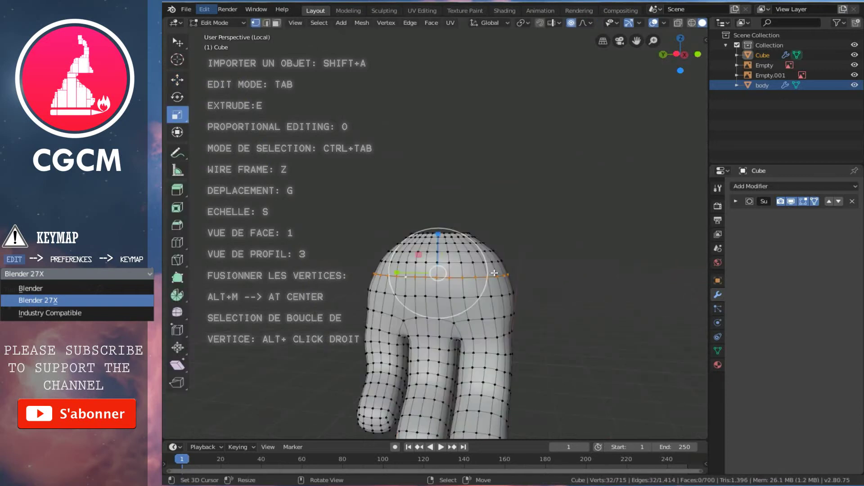
{"action": "key", "text": "ctrl+KP_Add"}
{"action": "key", "text": "w"}
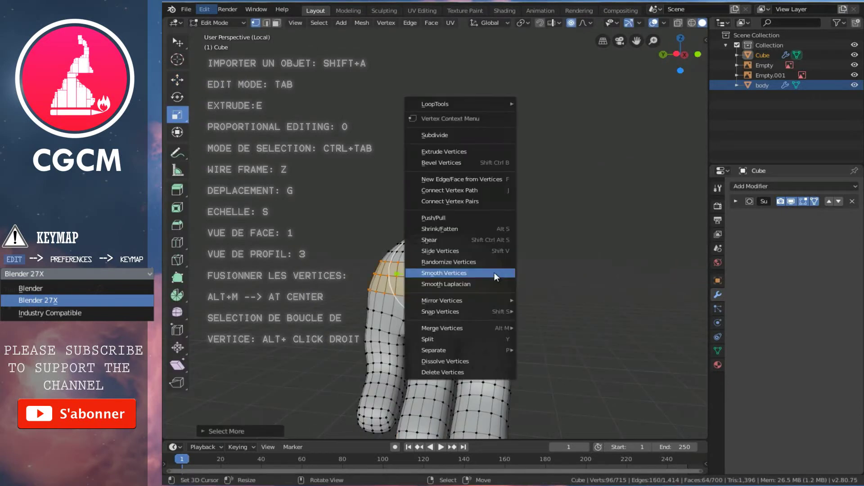
{"action": "left_click", "coordinate": [495, 272]}
{"action": "key", "text": "Tab"}
{"action": "mouse_move", "coordinate": [568, 300]}
{"action": "middle_mouse_down"}
{"action": "mouse_move", "coordinate": [317, 285]}
{"action": "mouse_move", "coordinate": [519, 284]}
{"action": "middle_mouse_up"}
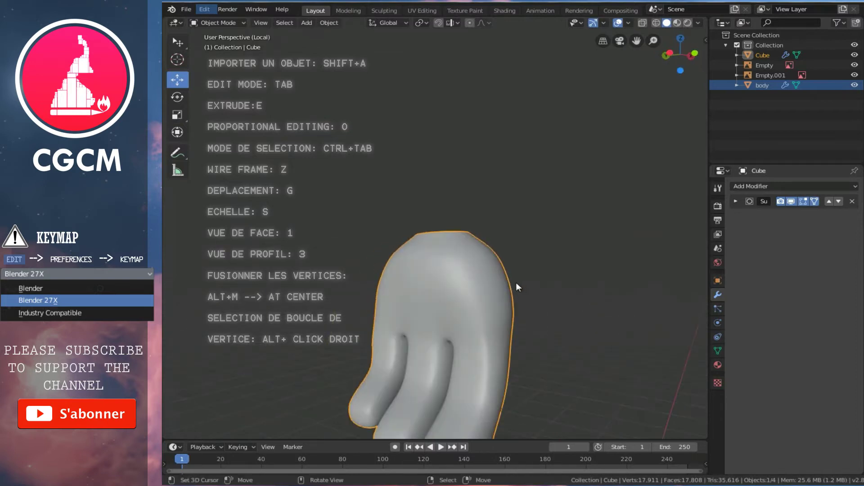
Check the hand from front, right and left orthographic views.
{"action": "key", "text": "KP_1"}
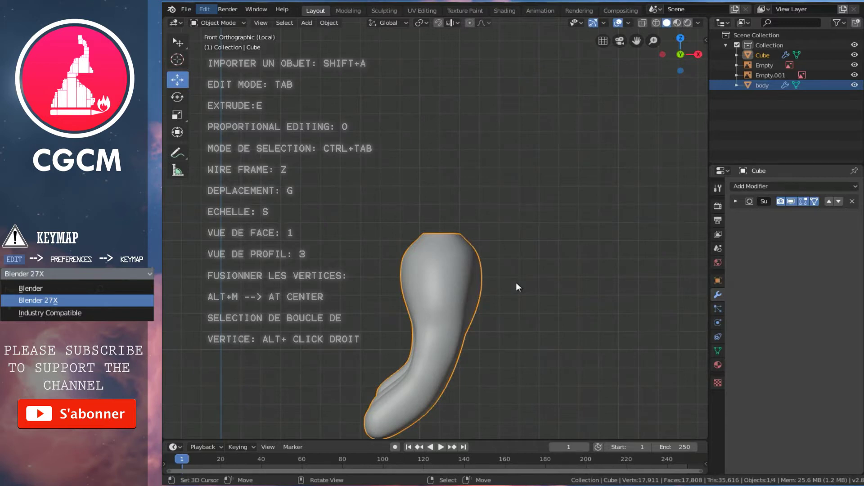
{"action": "key", "text": "KP_3"}
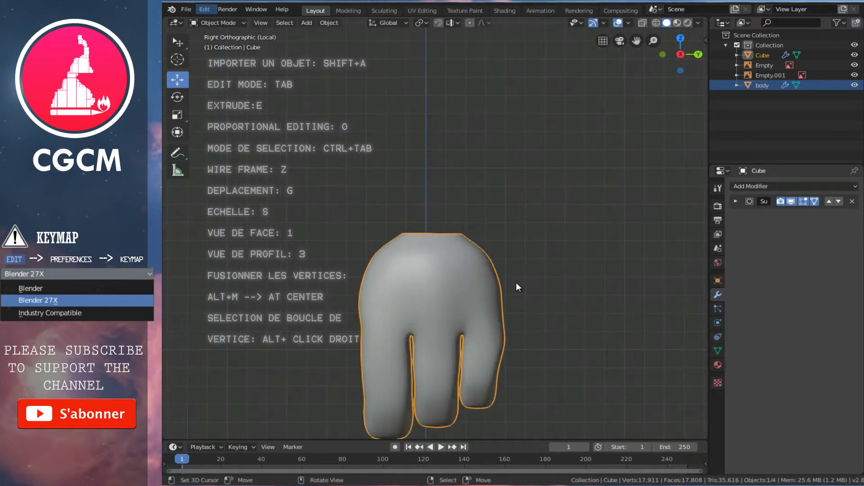
{"action": "key", "text": "ctrl+KP_3"}
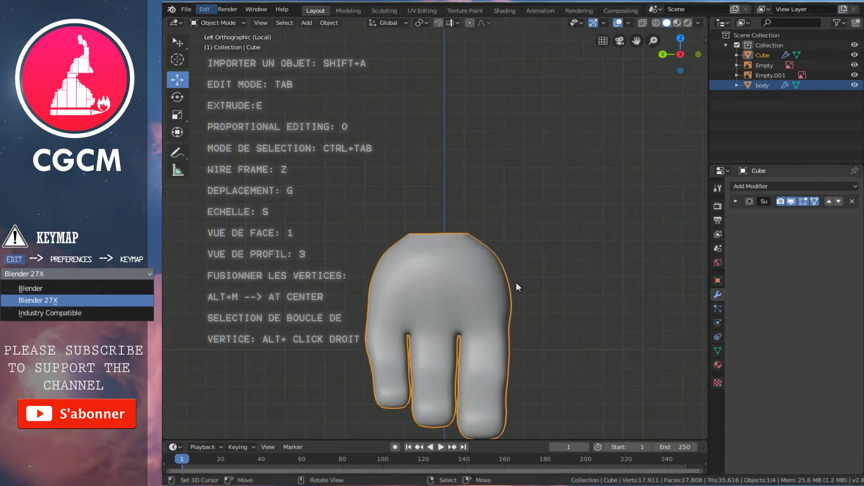
{"action": "scroll", "coordinate": [516, 282], "scroll_direction": "down", "scroll_amount": 3, "text": "shift"}
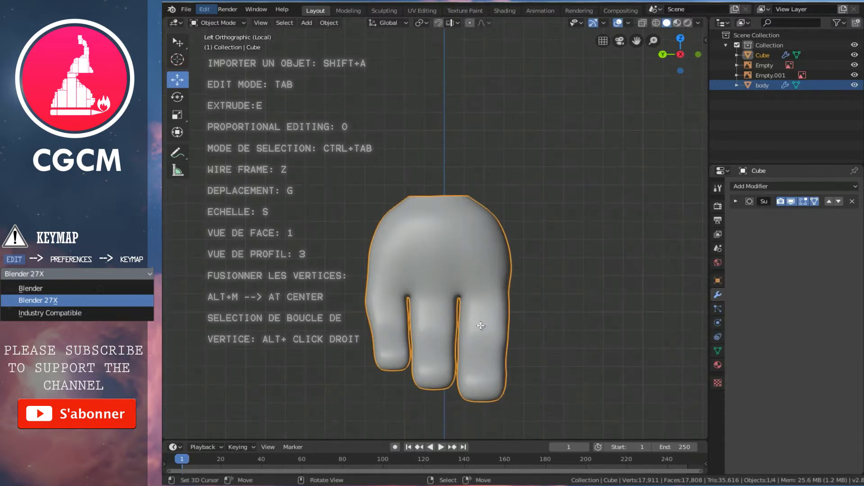
In Edit Mode, select the middle finger's bottom loop and grow the selection up the finger.
{"action": "key", "text": "Tab"}
{"action": "scroll", "coordinate": [487, 311], "scroll_direction": "up", "scroll_amount": 2}
{"action": "scroll", "coordinate": [487, 311], "scroll_direction": "up", "scroll_amount": 1}
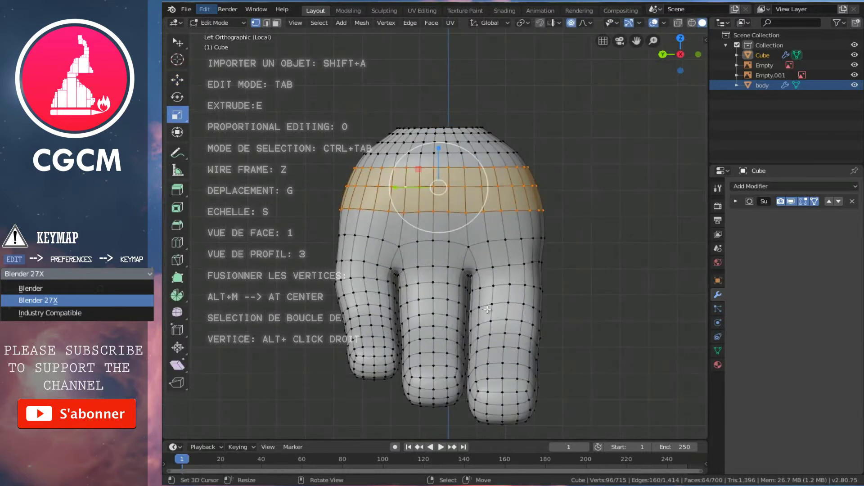
{"action": "right_click", "coordinate": [424, 282], "text": "alt"}
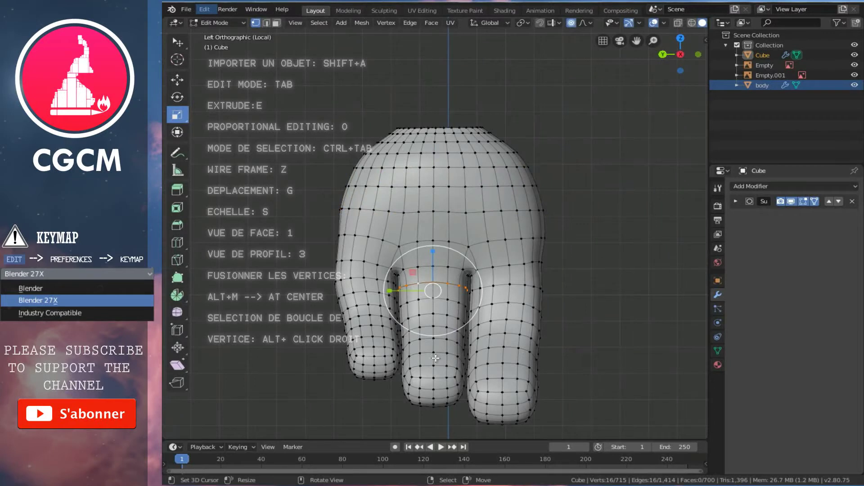
{"action": "right_click", "coordinate": [432, 367], "text": "alt"}
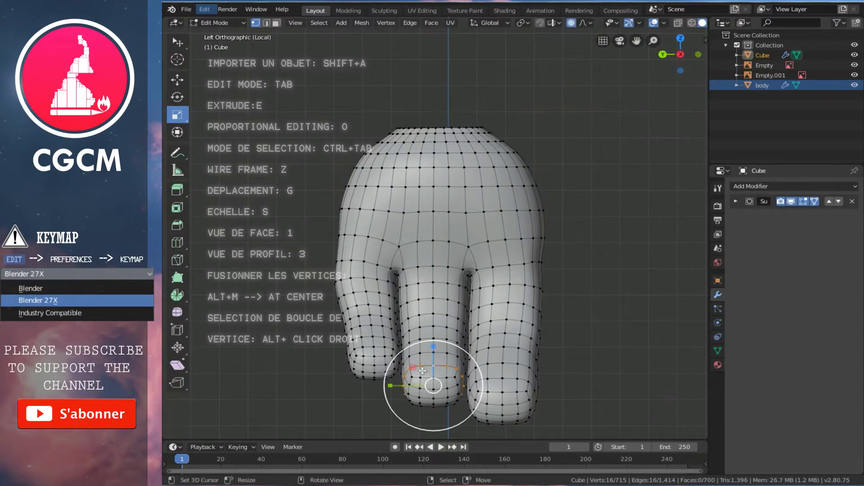
{"action": "key", "text": "ctrl+KP_Add"}
{"action": "key", "text": "ctrl+KP_Add"}
{"action": "key", "text": "ctrl+KP_Add"}
{"action": "key", "text": "ctrl+KP_Add"}
{"action": "key", "text": "ctrl+KP_Add"}
{"action": "key", "text": "ctrl+KP_Add"}
{"action": "key", "text": "ctrl+KP_Add"}
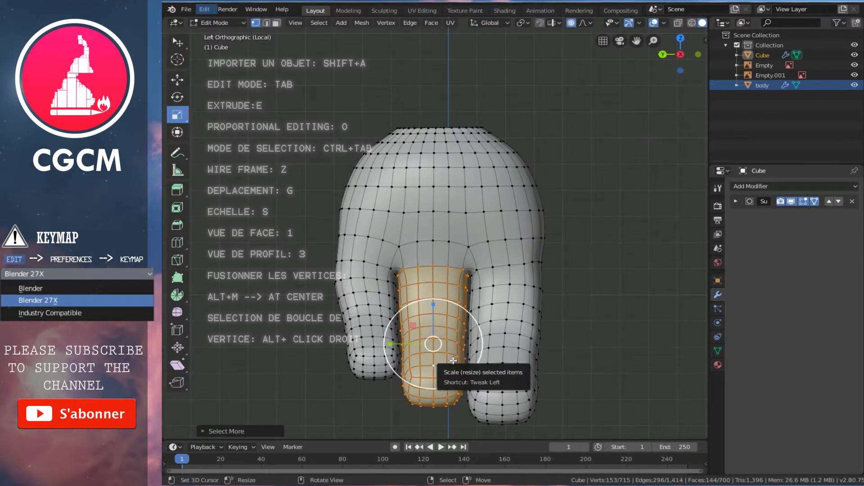
{"action": "scroll", "coordinate": [453, 360], "scroll_direction": "down", "scroll_amount": 1}
{"action": "scroll", "coordinate": [440, 324], "scroll_direction": "down", "scroll_amount": 1}
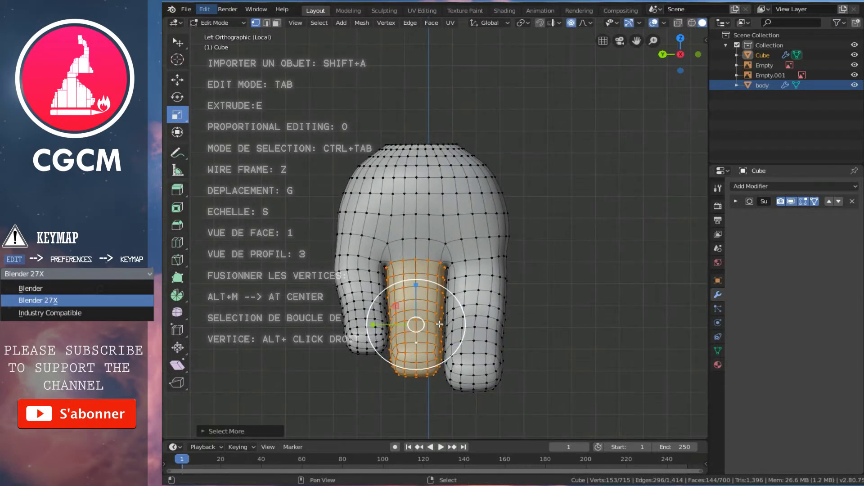
Duplicate the finger section to the right of the hand and turn off proportional editing.
{"action": "key", "text": "shift+d"}
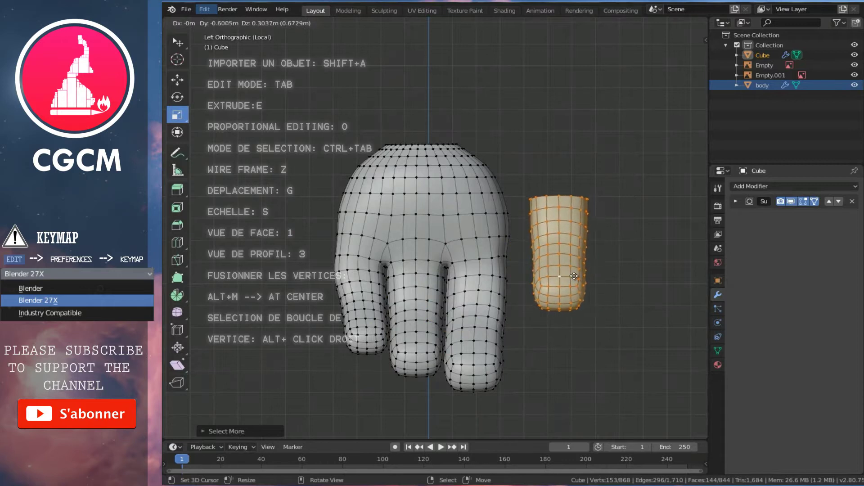
{"action": "left_click", "coordinate": [569, 275]}
{"action": "scroll", "coordinate": [533, 239], "scroll_direction": "up", "scroll_amount": 2, "text": "ctrl"}
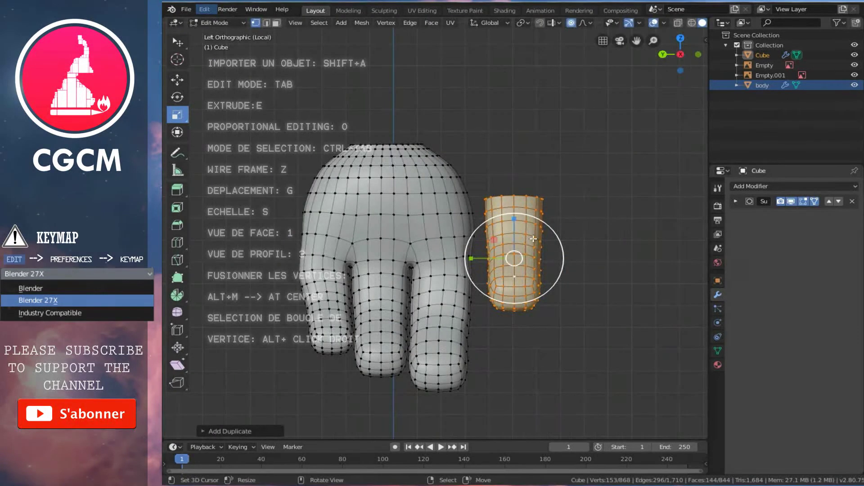
{"action": "key", "text": "o"}
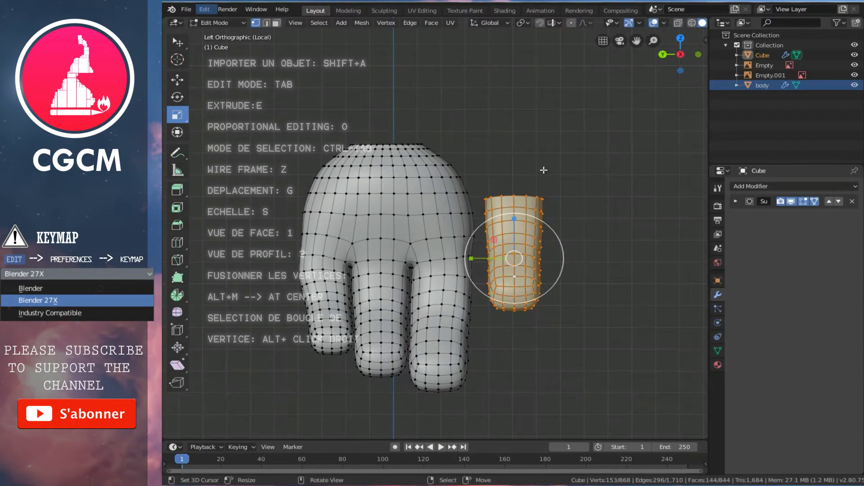
Resize, tilt and slide the copied finger further right until it sits angled beside the hand.
{"action": "key", "text": "s"}
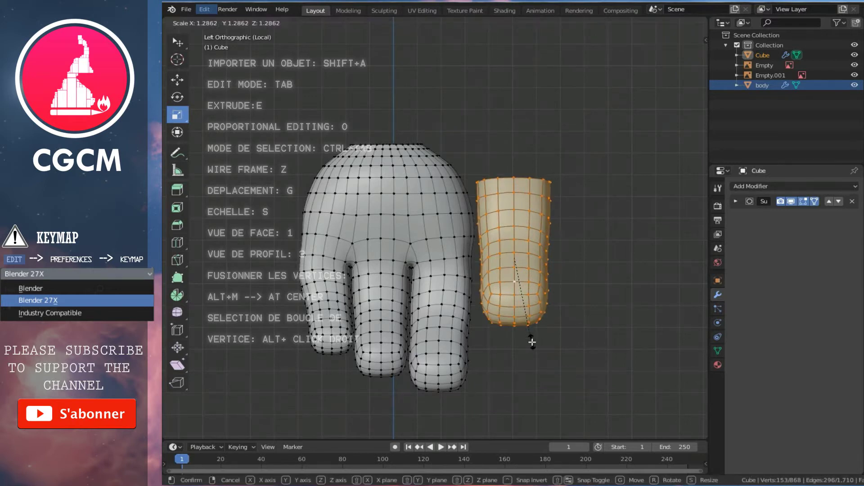
{"action": "left_click", "coordinate": [530, 340]}
{"action": "key", "text": "r"}
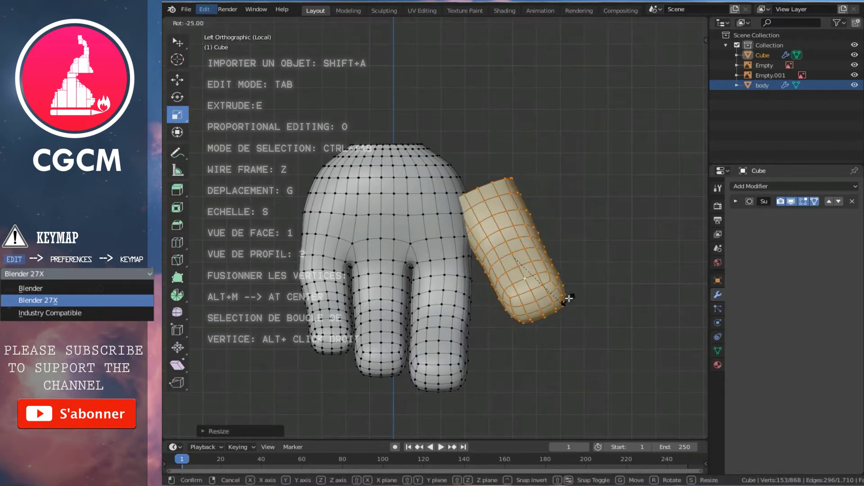
{"action": "left_click", "coordinate": [561, 313]}
{"action": "key", "text": "s"}
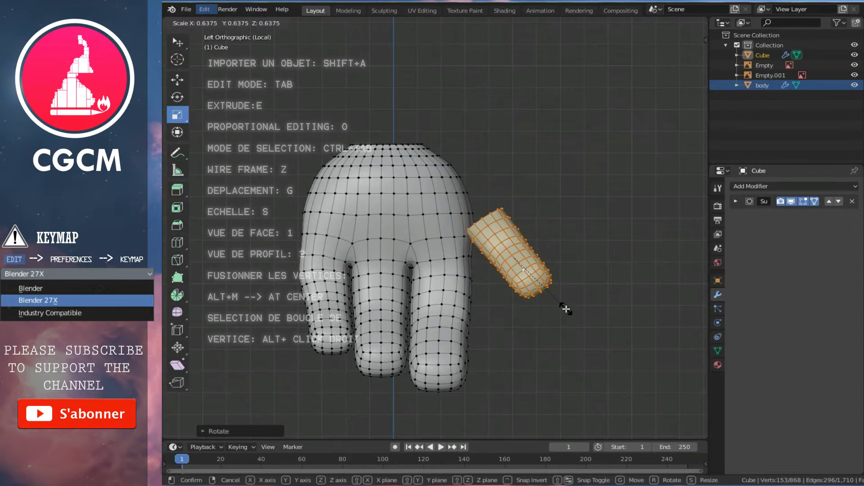
{"action": "left_click", "coordinate": [564, 305]}
{"action": "left_click", "coordinate": [177, 80]}
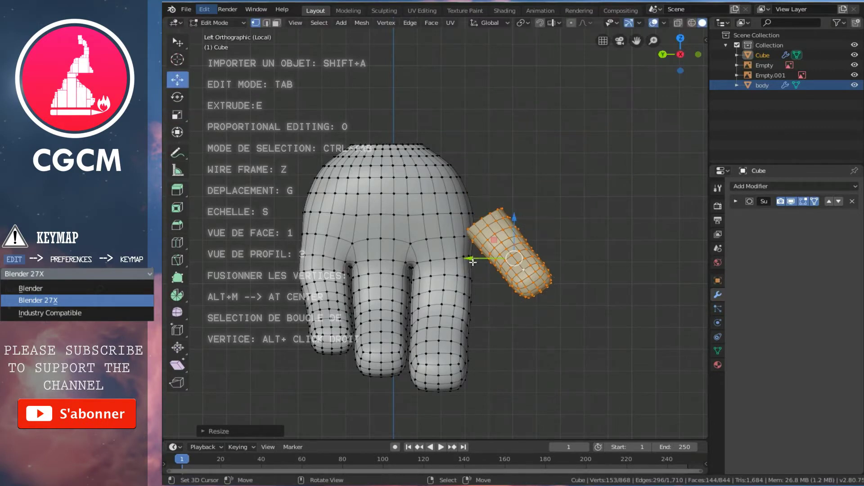
{"action": "left_click_drag", "start_coordinate": [473, 262], "coordinate": [490, 264]}
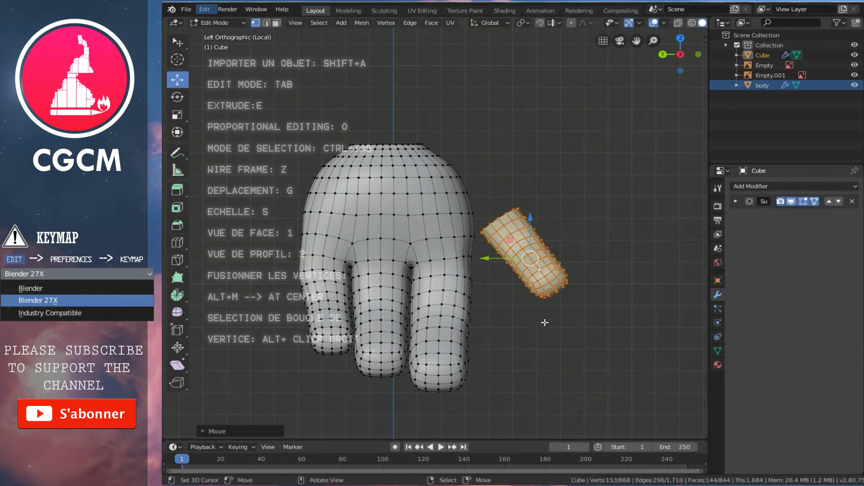
{"action": "key", "text": "r"}
{"action": "left_click", "coordinate": [575, 320]}
{"action": "key", "text": "s"}
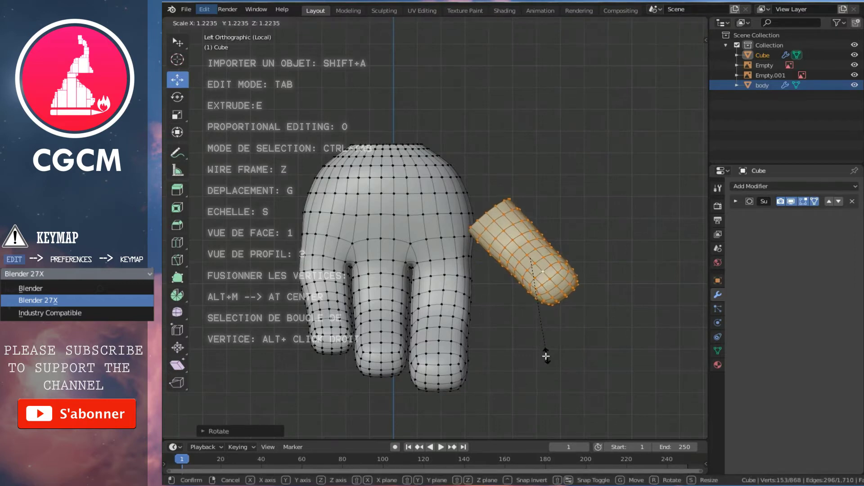
{"action": "left_click", "coordinate": [546, 357]}
Delete the stray duplicated edge loop near the copy's top.
{"action": "right_click", "coordinate": [507, 230], "text": "alt"}
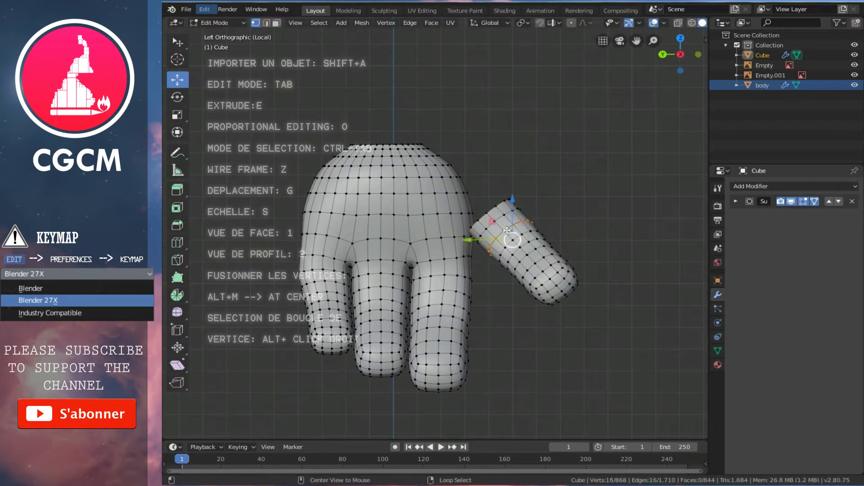
{"action": "key", "text": "shift+d"}
{"action": "right_click", "coordinate": [495, 220]}
{"action": "key", "text": "l"}
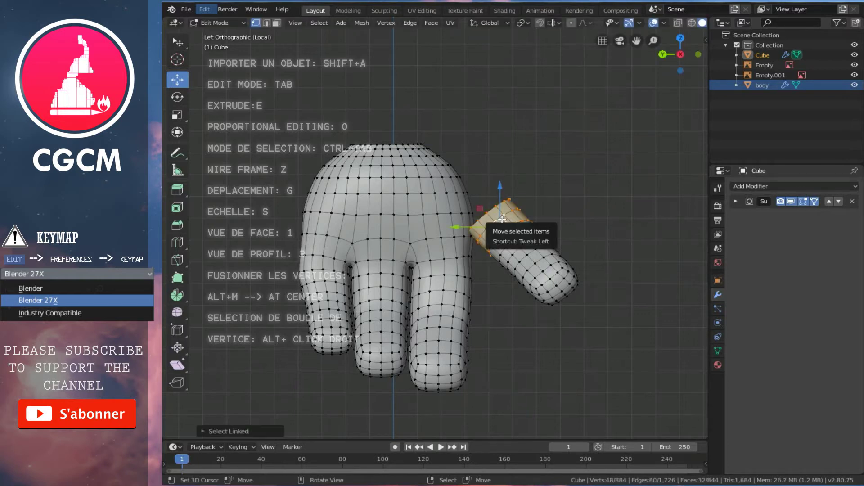
{"action": "key", "text": "x"}
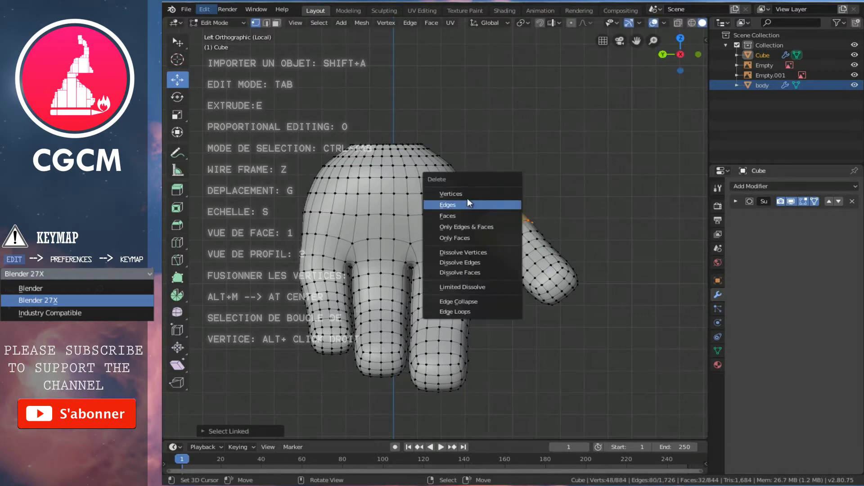
{"action": "left_click", "coordinate": [465, 190]}
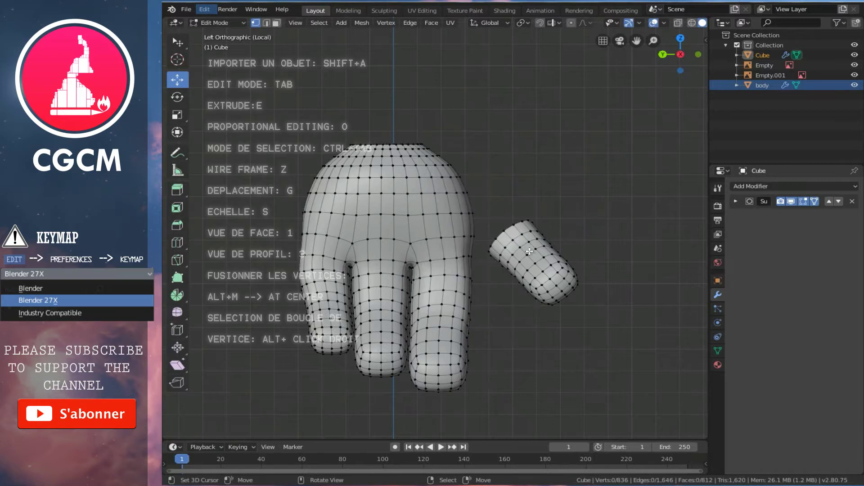
Select the whole cylinder, enlarge it, raise it, tilt it and move it toward the body.
{"action": "key", "text": "l"}
{"action": "key", "text": "s"}
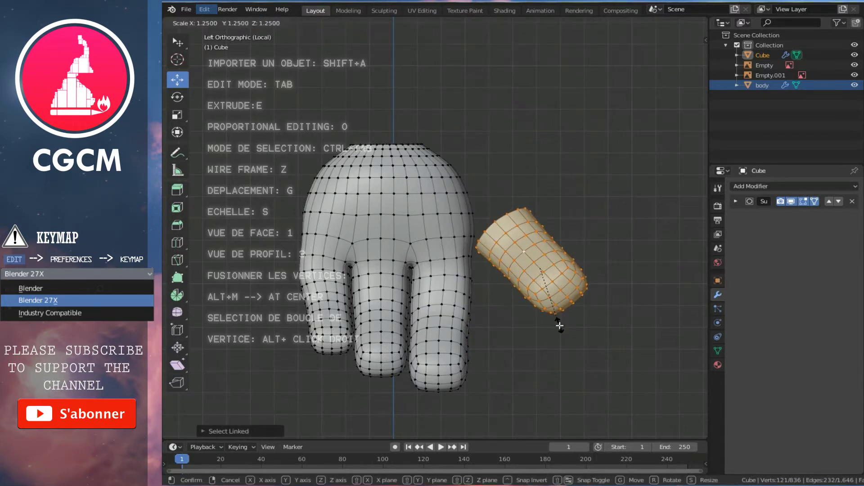
{"action": "left_click", "coordinate": [560, 325]}
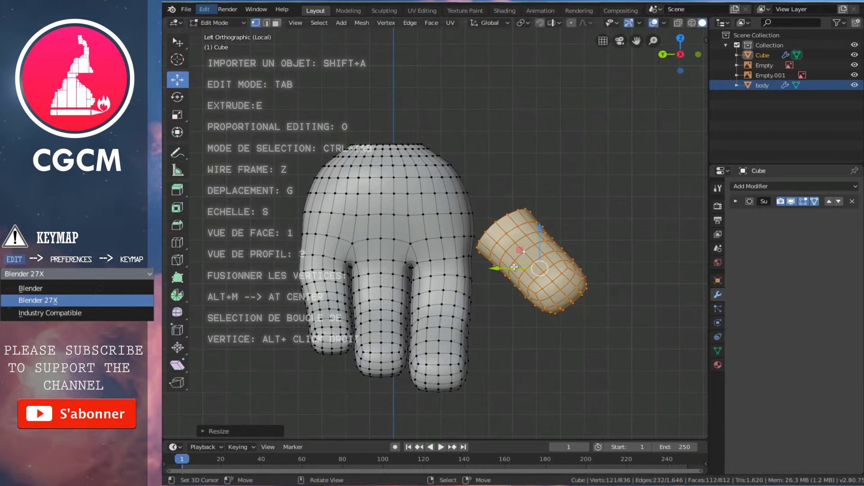
{"action": "key", "text": "g"}
{"action": "left_click", "coordinate": [549, 272]}
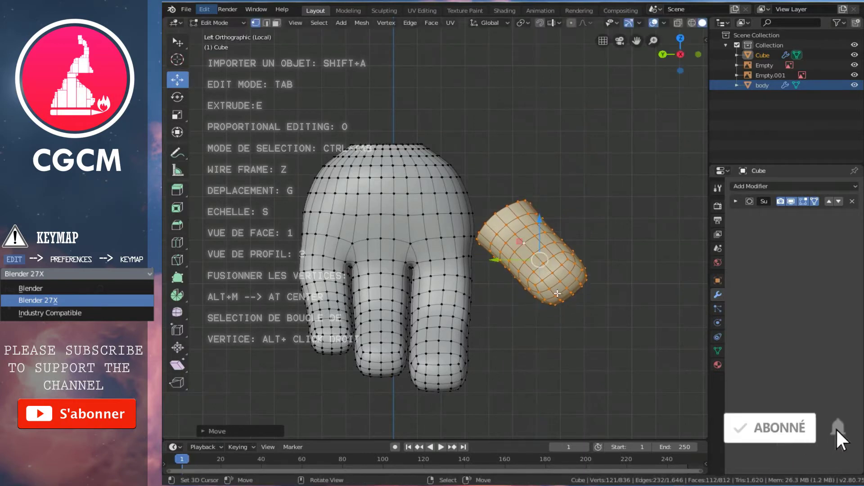
{"action": "scroll", "coordinate": [557, 293], "scroll_direction": "up", "scroll_amount": 2}
{"action": "key", "text": "r"}
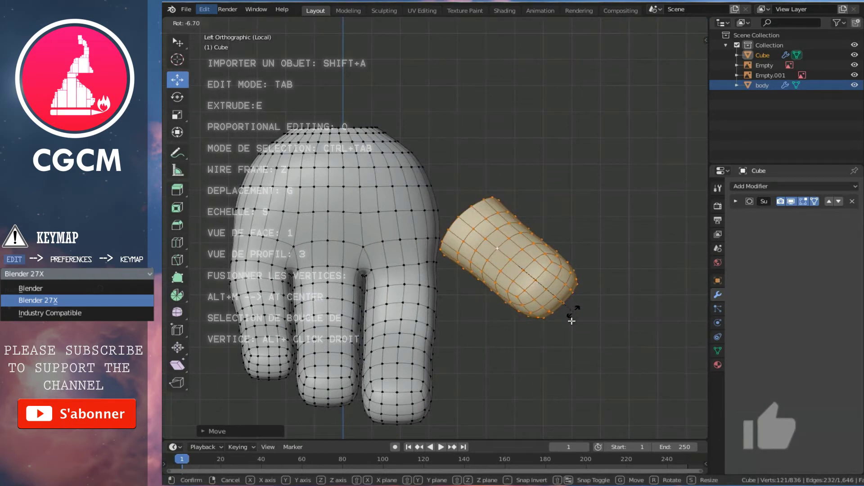
{"action": "left_click", "coordinate": [556, 352]}
{"action": "left_click_drag", "start_coordinate": [473, 267], "coordinate": [460, 265]}
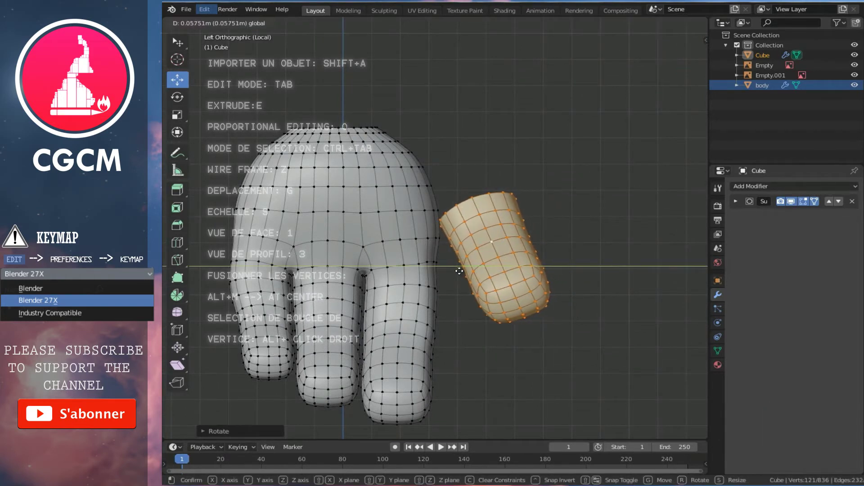
In right side view, lower, nudge and re-tilt the cylinder against the hand.
{"action": "mouse_move", "coordinate": [459, 265]}
{"action": "middle_mouse_down"}
{"action": "mouse_move", "coordinate": [361, 266]}
{"action": "mouse_move", "coordinate": [318, 254]}
{"action": "middle_mouse_up"}
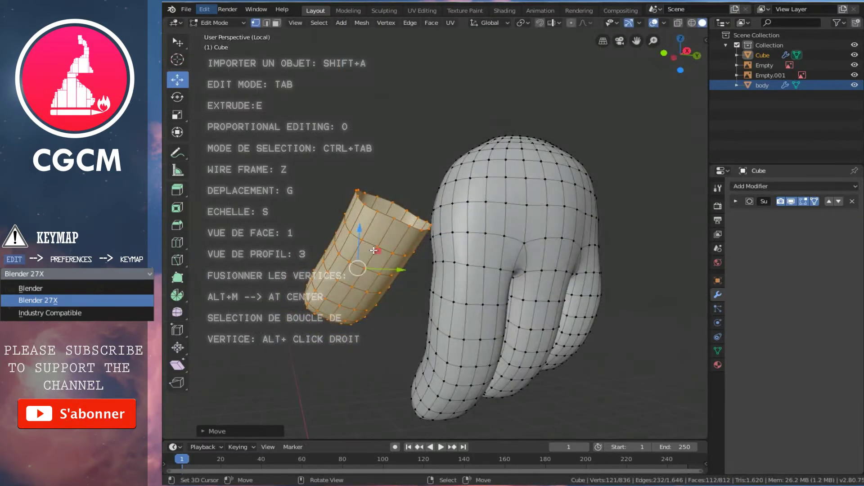
{"action": "key", "text": "KP_3"}
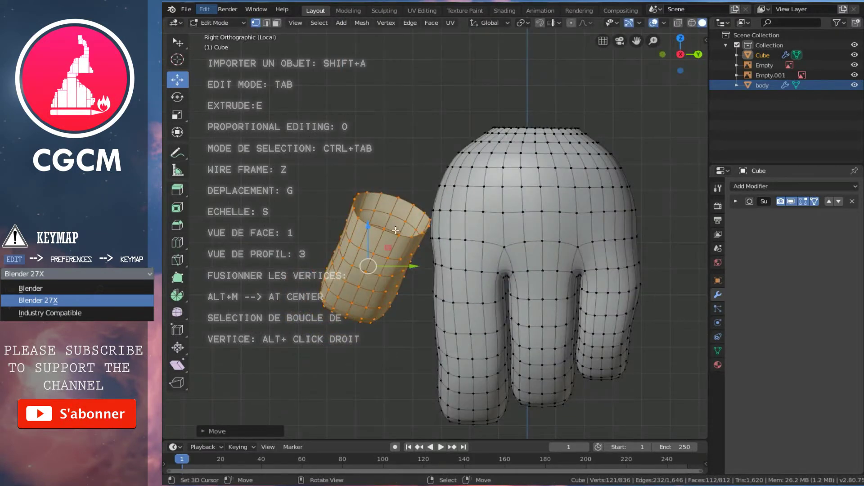
{"action": "left_click_drag", "start_coordinate": [370, 228], "coordinate": [369, 248]}
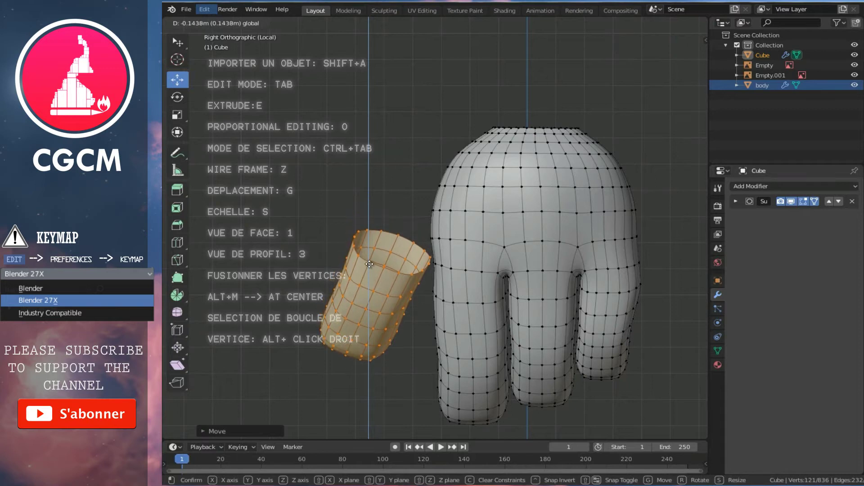
{"action": "key", "text": "r"}
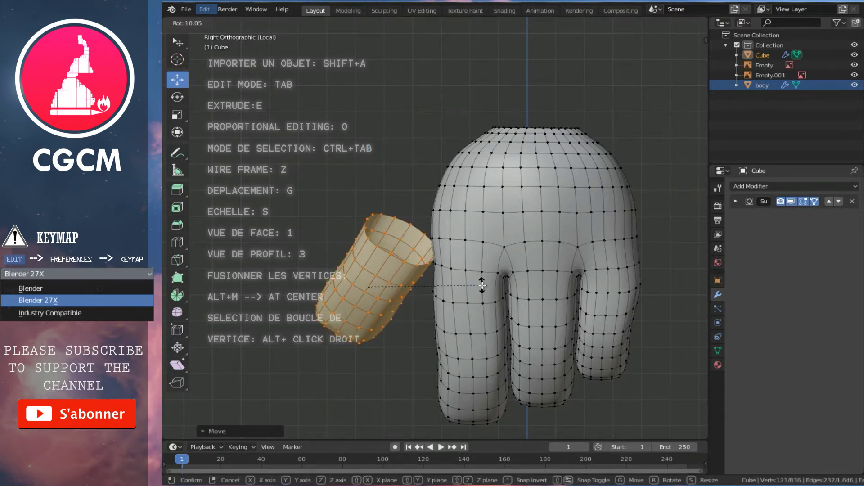
{"action": "left_click", "coordinate": [481, 284]}
{"action": "scroll", "coordinate": [426, 278], "scroll_direction": "up", "scroll_amount": 2}
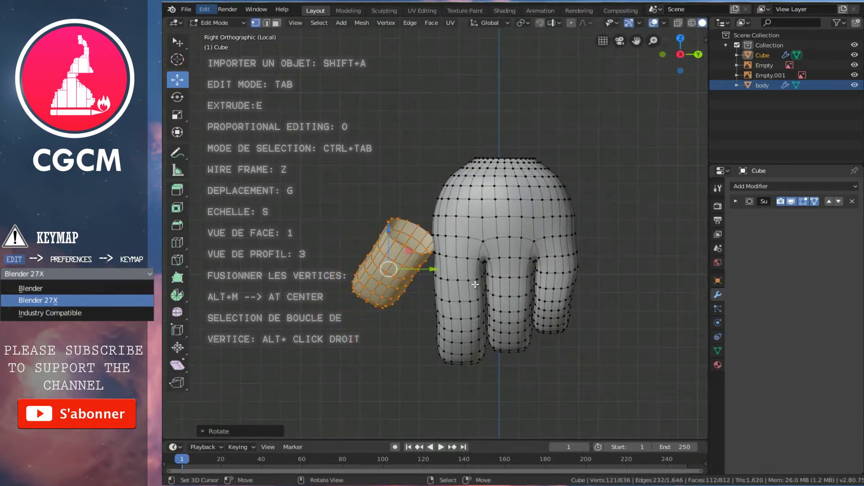
{"action": "key", "text": "g"}
{"action": "left_click", "coordinate": [388, 265]}
{"action": "key", "text": "r"}
{"action": "left_click", "coordinate": [506, 309]}
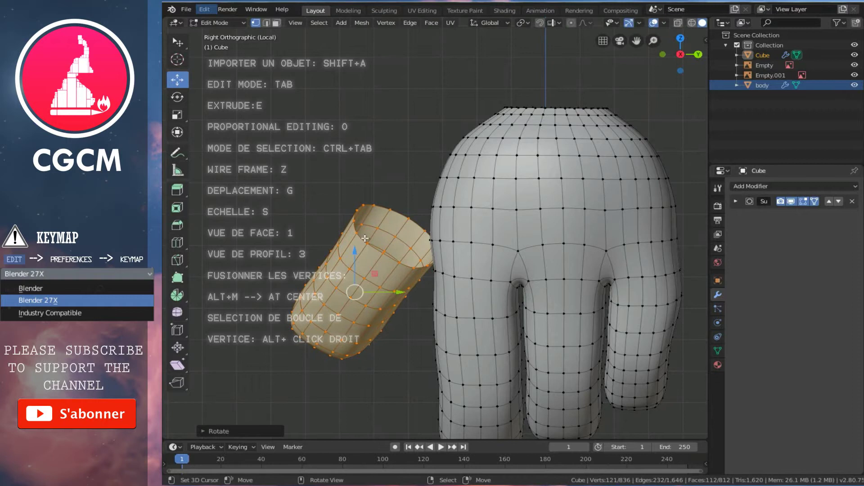
Fine-tune the cylinder's vertical and sideways position, checking overlap in see-through shading.
{"action": "key", "text": "g"}
{"action": "key", "text": "z"}
{"action": "left_click", "coordinate": [355, 257]}
{"action": "key", "text": "g"}
{"action": "left_click", "coordinate": [353, 274]}
{"action": "key", "text": "g"}
{"action": "key", "text": "z"}
{"action": "left_click", "coordinate": [443, 263]}
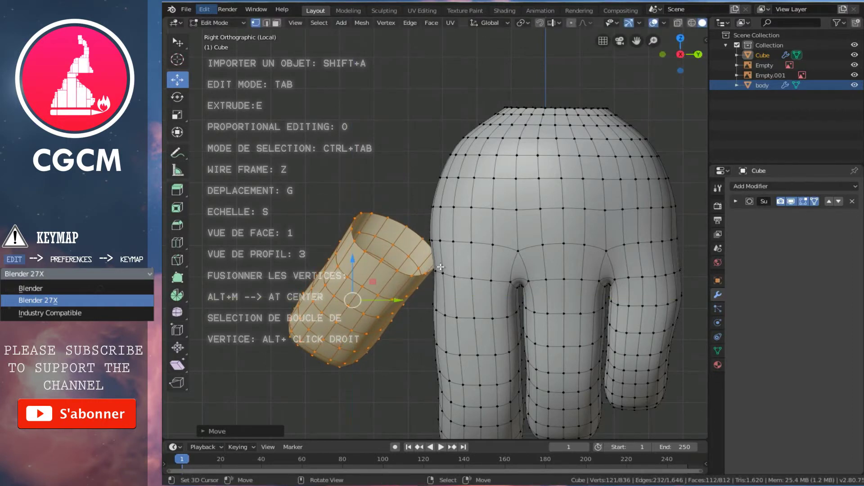
{"action": "key", "text": "z"}
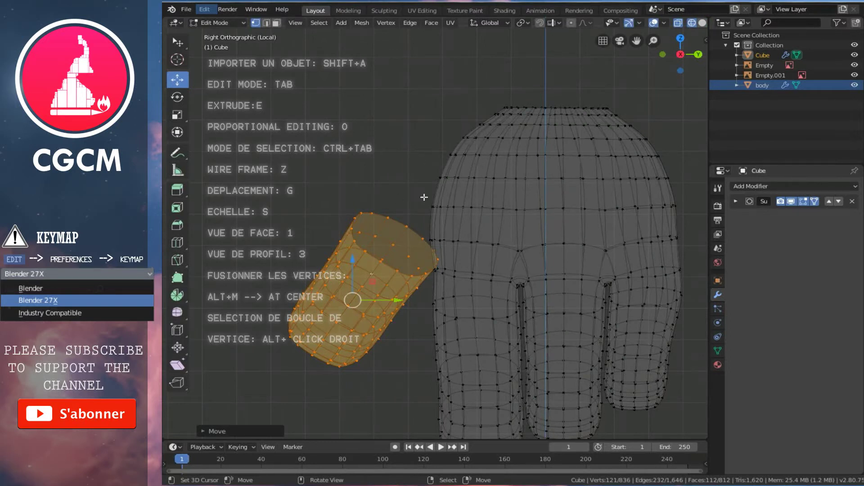
{"action": "key", "text": "z"}
{"action": "middle_click_drag", "start_coordinate": [400, 217], "coordinate": [461, 236]}
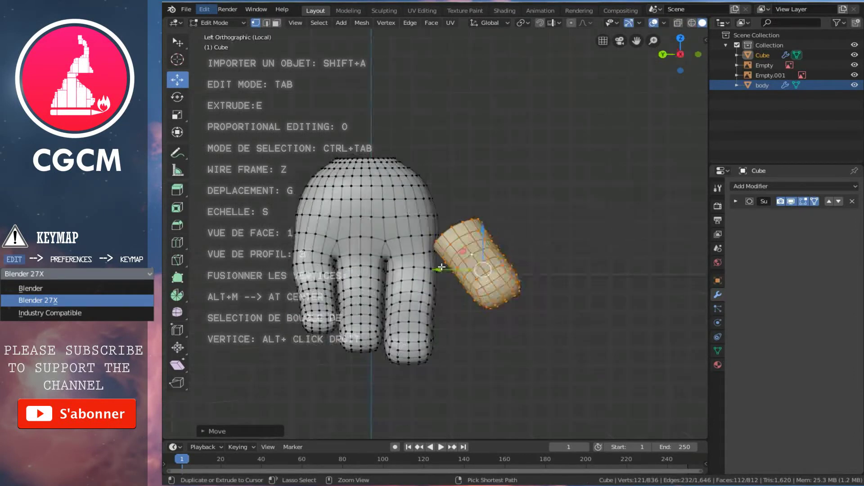
In left side view, shrink the tube and shift it along Y.
{"action": "key", "text": "ctrl+KP_3"}
{"action": "key", "text": "s"}
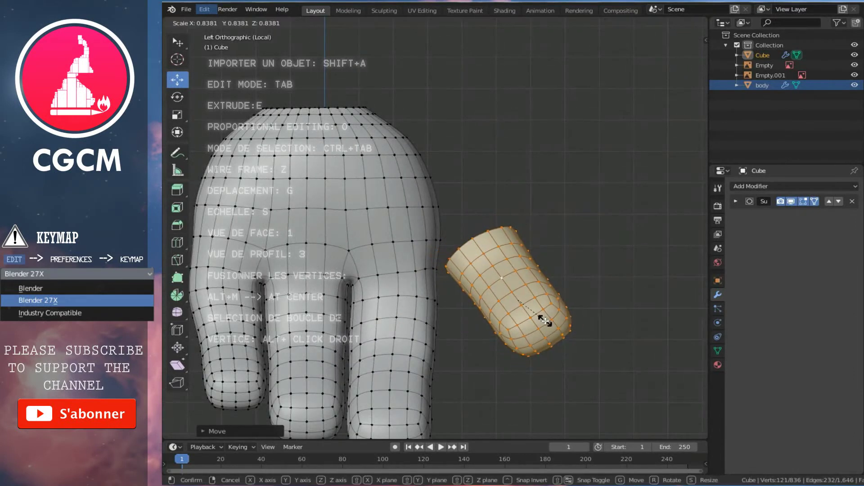
{"action": "left_click", "coordinate": [546, 321]}
{"action": "key", "text": "g"}
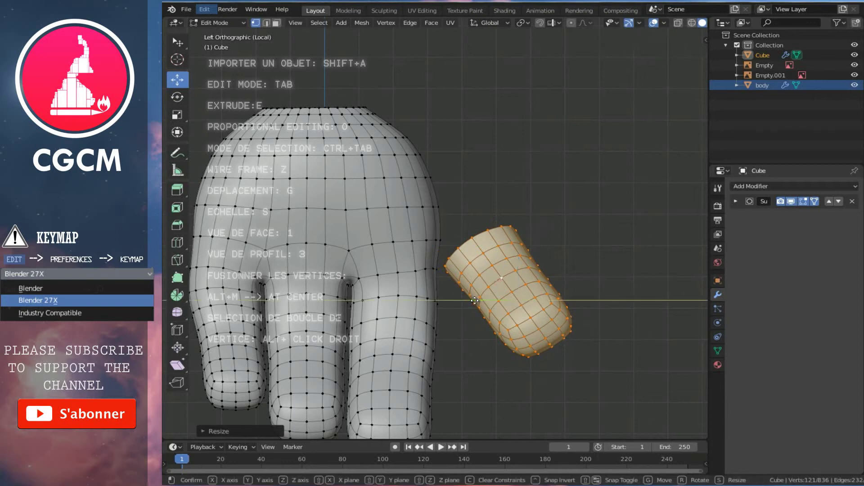
{"action": "key", "text": "y"}
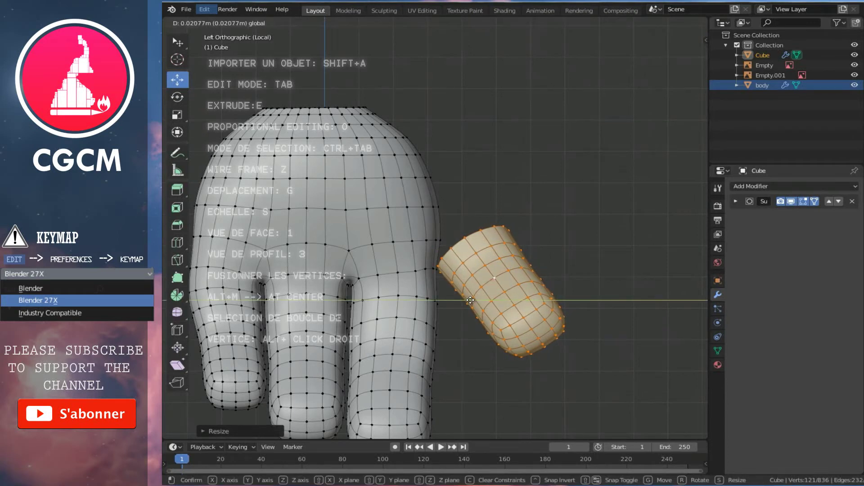
{"action": "left_click", "coordinate": [470, 300]}
{"action": "mouse_move", "coordinate": [477, 232]}
{"action": "middle_mouse_down"}
{"action": "mouse_move", "coordinate": [326, 261]}
{"action": "mouse_move", "coordinate": [435, 249]}
{"action": "mouse_move", "coordinate": [476, 258]}
{"action": "middle_mouse_up"}
Delete a grown patch of vertices on the body's side to open a hole.
{"action": "right_click", "coordinate": [434, 249]}
{"action": "key", "text": "ctrl+KP_Add"}
{"action": "key", "text": "x"}
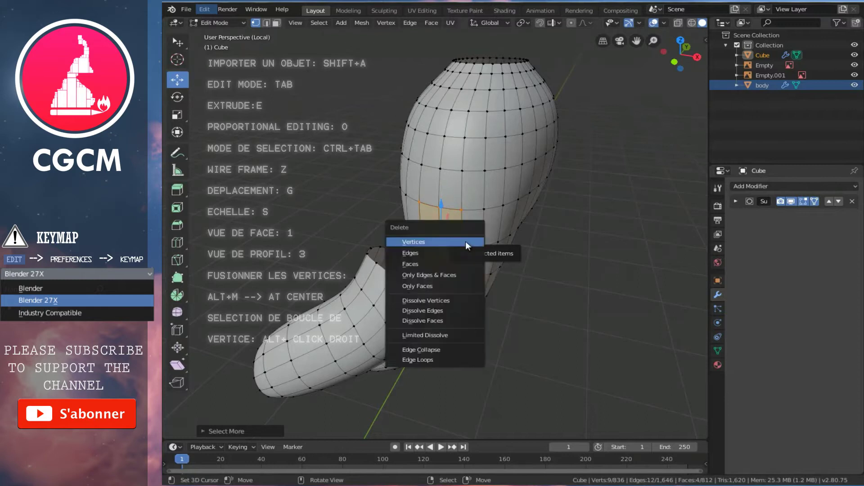
{"action": "left_click", "coordinate": [422, 263]}
{"action": "middle_click_drag", "start_coordinate": [422, 263], "coordinate": [452, 221]}
Switch to face select and select a strip of faces beside and above the hole.
{"action": "key", "text": "ctrl+Tab"}
{"action": "left_click", "coordinate": [472, 245]}
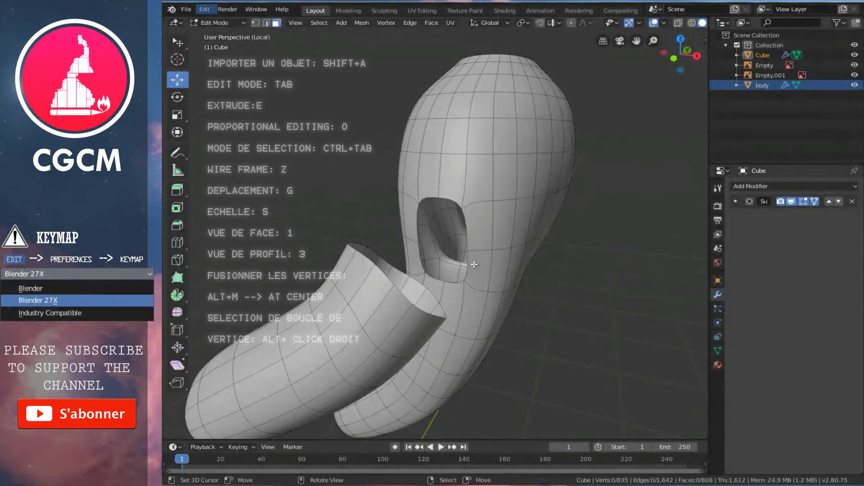
{"action": "mouse_move", "coordinate": [474, 250]}
{"action": "middle_mouse_down"}
{"action": "mouse_move", "coordinate": [380, 221]}
{"action": "mouse_move", "coordinate": [426, 216]}
{"action": "mouse_move", "coordinate": [464, 231]}
{"action": "middle_mouse_up"}
{"action": "right_click", "coordinate": [465, 243]}
{"action": "left_click", "coordinate": [465, 225], "text": "shift"}
{"action": "left_click", "coordinate": [468, 194], "text": "shift"}
{"action": "left_click", "coordinate": [443, 180], "text": "shift"}
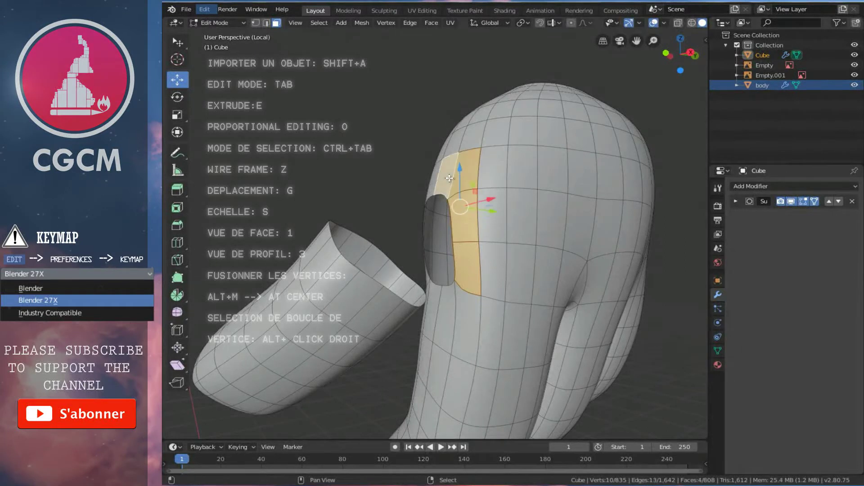
Add more faces around the hole, delete them to widen it, then return to vertex select.
{"action": "middle_click_drag", "start_coordinate": [444, 180], "coordinate": [497, 218]}
{"action": "right_click", "coordinate": [433, 190], "text": "shift"}
{"action": "mouse_move", "coordinate": [433, 190]}
{"action": "middle_mouse_down"}
{"action": "mouse_move", "coordinate": [497, 223]}
{"action": "mouse_move", "coordinate": [481, 231]}
{"action": "middle_mouse_up"}
{"action": "right_click", "coordinate": [428, 194], "text": "shift"}
{"action": "right_click", "coordinate": [423, 225], "text": "shift"}
{"action": "right_click", "coordinate": [414, 180], "text": "shift"}
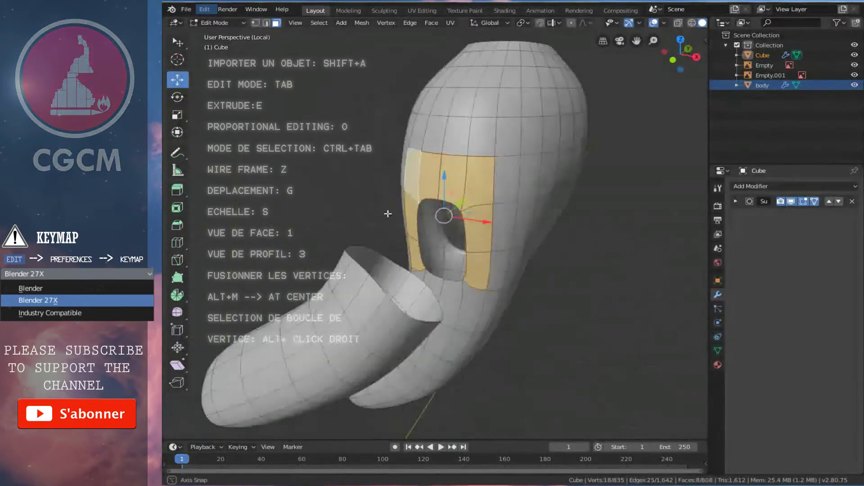
{"action": "middle_click_drag", "start_coordinate": [405, 189], "coordinate": [399, 202]}
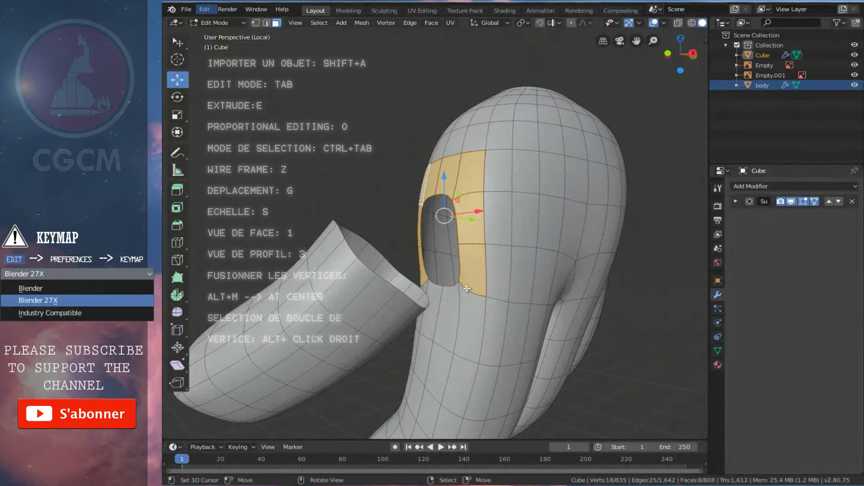
{"action": "key", "text": "x"}
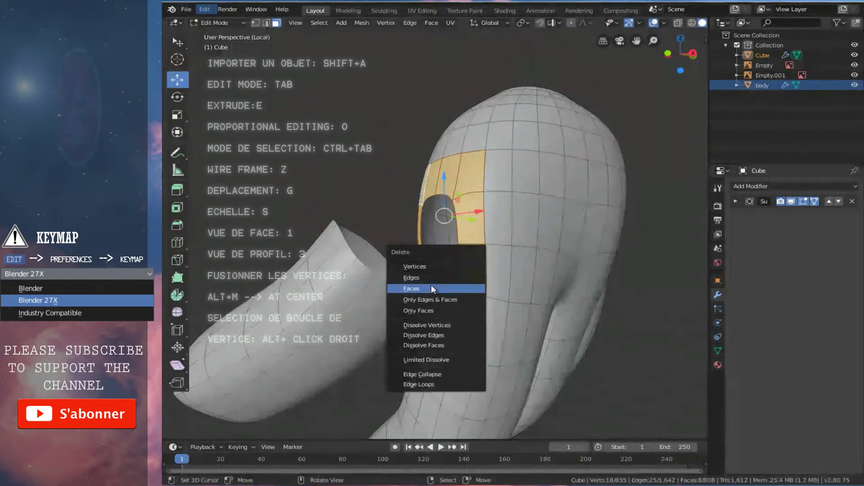
{"action": "left_click", "coordinate": [463, 289]}
{"action": "mouse_move", "coordinate": [498, 299]}
{"action": "middle_mouse_down"}
{"action": "mouse_move", "coordinate": [635, 276]}
{"action": "mouse_move", "coordinate": [486, 282]}
{"action": "mouse_move", "coordinate": [413, 263]}
{"action": "middle_mouse_up"}
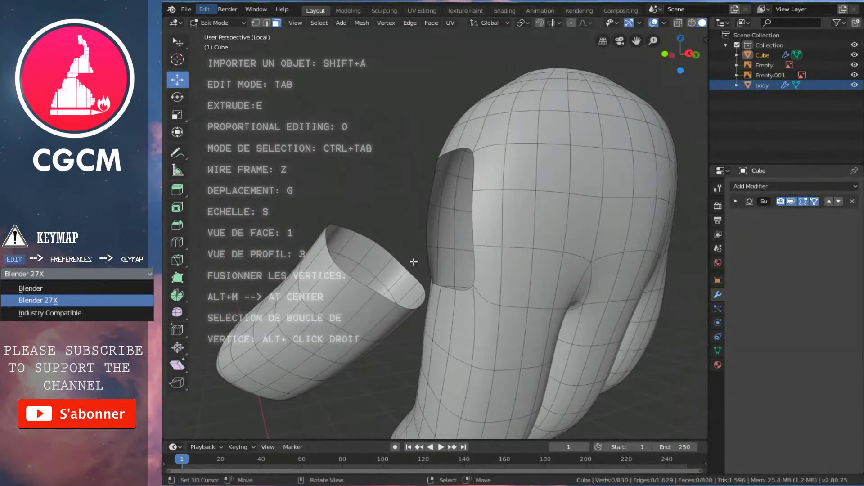
{"action": "key", "text": "ctrl+Tab"}
{"action": "left_click", "coordinate": [385, 241]}
Select the tube's open end loop in top view and slide the whole tube along X.
{"action": "mouse_move", "coordinate": [386, 241]}
{"action": "middle_mouse_down"}
{"action": "mouse_move", "coordinate": [471, 302]}
{"action": "mouse_move", "coordinate": [485, 286]}
{"action": "mouse_move", "coordinate": [440, 313]}
{"action": "middle_mouse_up"}
{"action": "right_click", "coordinate": [442, 318], "text": "alt"}
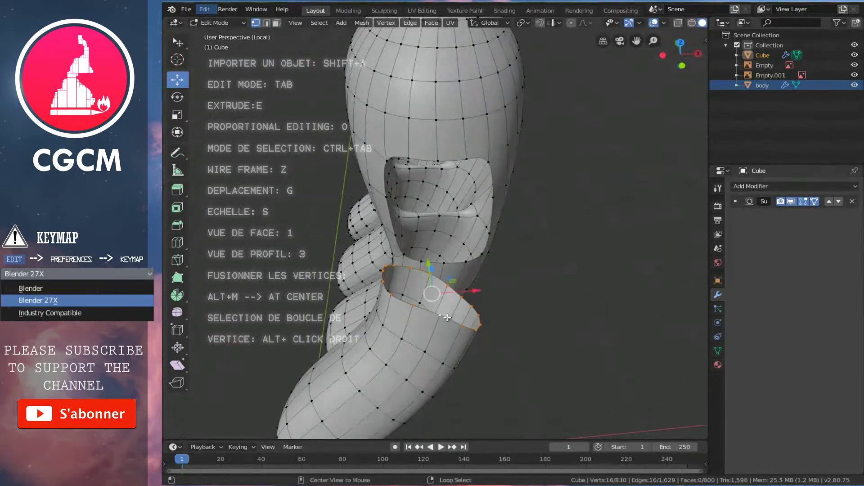
{"action": "key", "text": "KP_7"}
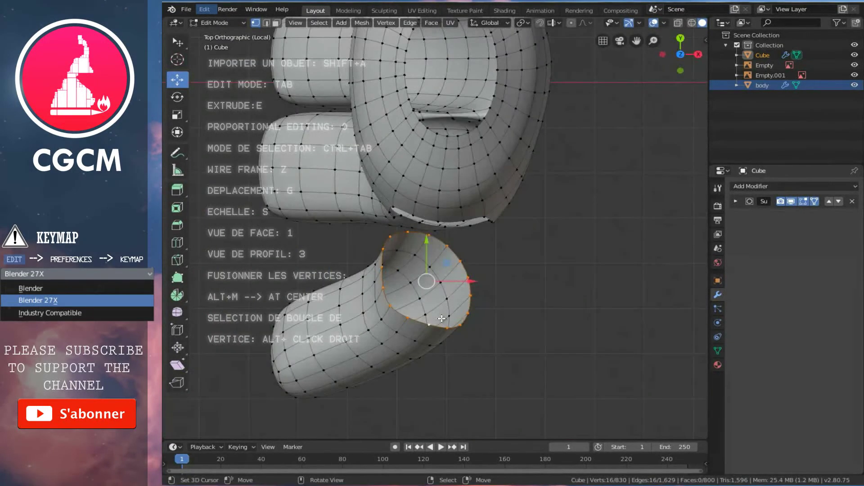
{"action": "scroll", "coordinate": [479, 317], "scroll_direction": "up", "scroll_amount": 3}
{"action": "middle_click_drag", "start_coordinate": [469, 271], "coordinate": [469, 210], "text": "shift"}
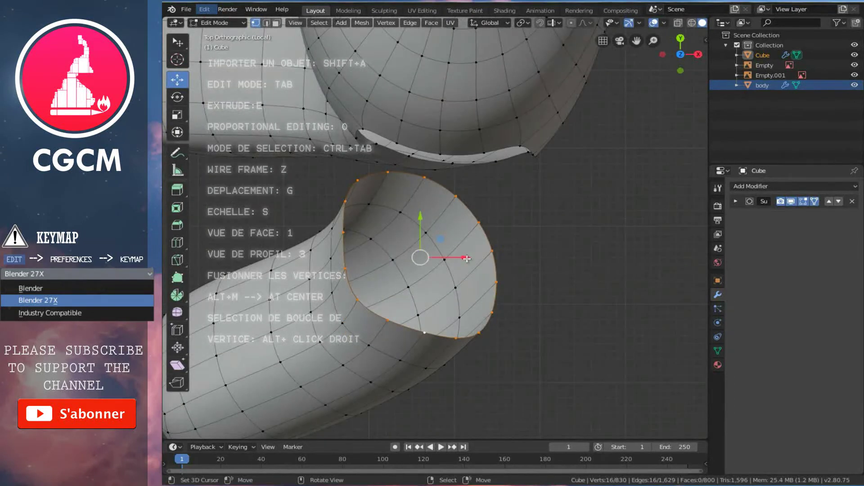
{"action": "left_click_drag", "start_coordinate": [467, 259], "coordinate": [478, 253]}
{"action": "key", "text": "ctrl+l"}
{"action": "left_click_drag", "start_coordinate": [343, 331], "coordinate": [365, 345]}
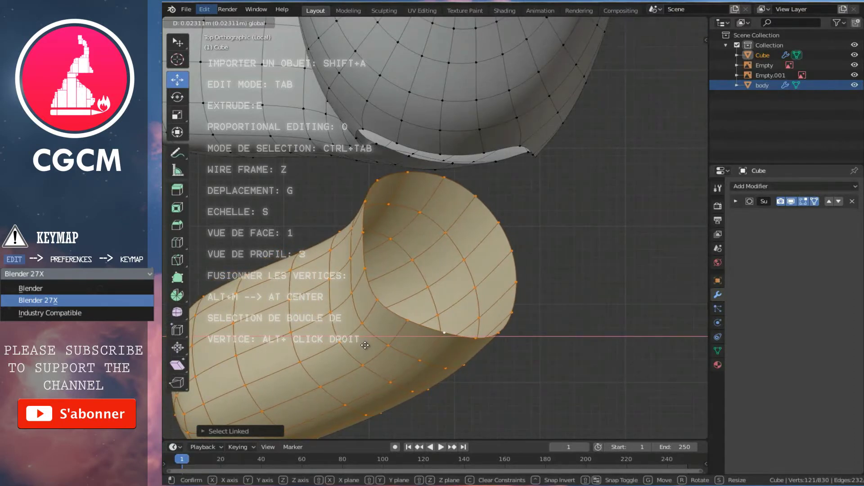
{"action": "left_click", "coordinate": [365, 346]}
Reselect the linked tube and shift it slightly along Y.
{"action": "scroll", "coordinate": [457, 166], "scroll_direction": "up", "scroll_amount": 2}
{"action": "right_click", "coordinate": [450, 161]}
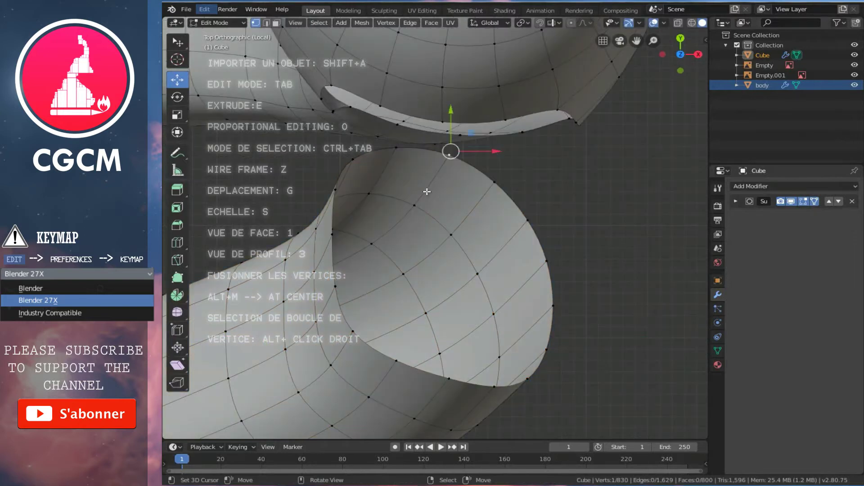
{"action": "key", "text": "l"}
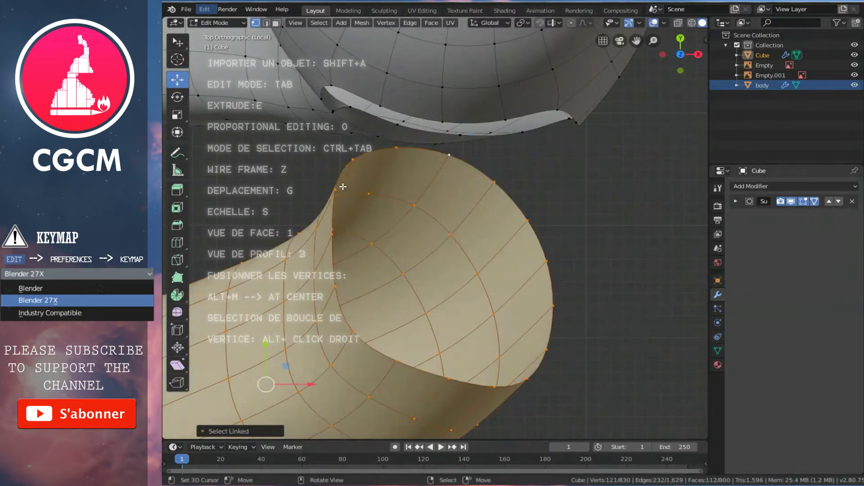
{"action": "key", "text": "g"}
{"action": "key", "text": "y"}
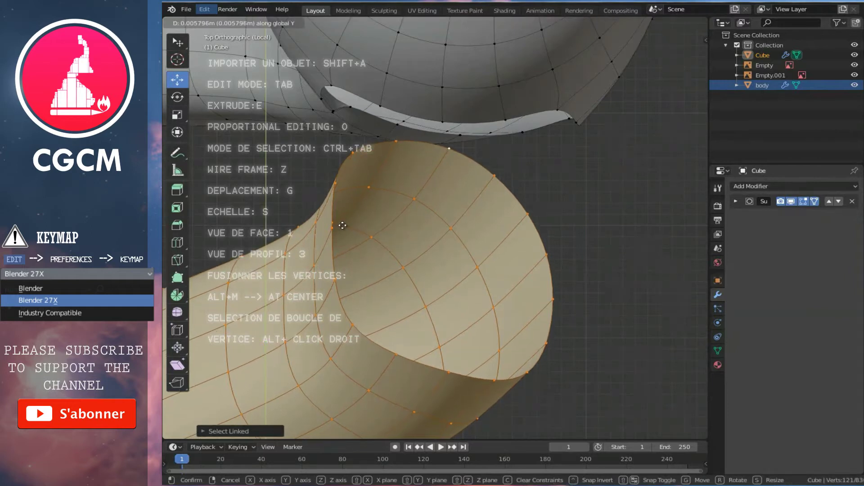
{"action": "key", "text": "Escape"}
Select three vertices on the tube's open rim and view the join in perspective.
{"action": "right_click", "coordinate": [452, 160]}
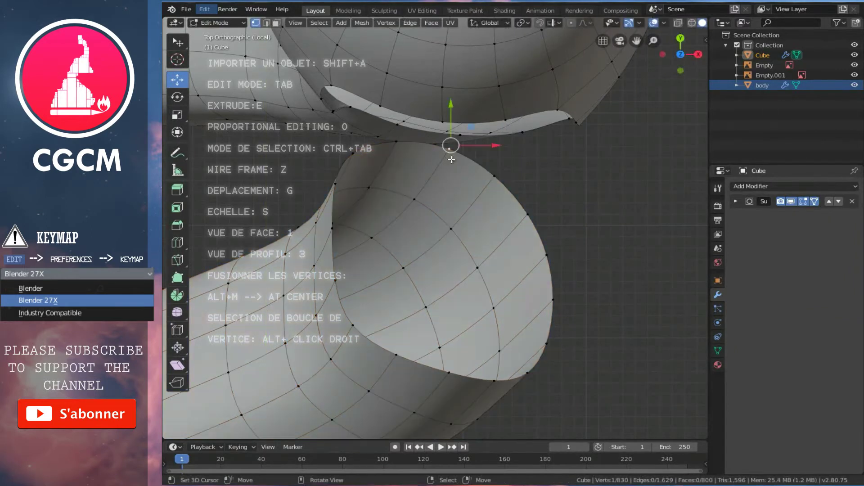
{"action": "right_click", "coordinate": [461, 136], "text": "shift"}
{"action": "right_click", "coordinate": [399, 128], "text": "shift"}
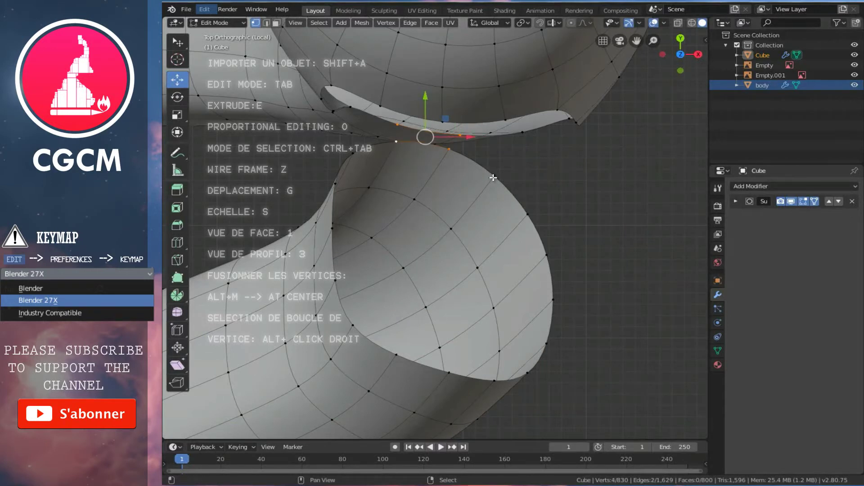
{"action": "mouse_move", "coordinate": [557, 194]}
{"action": "middle_mouse_down"}
{"action": "mouse_move", "coordinate": [445, 186]}
{"action": "mouse_move", "coordinate": [465, 183]}
{"action": "mouse_move", "coordinate": [521, 203]}
{"action": "mouse_move", "coordinate": [444, 164]}
{"action": "mouse_move", "coordinate": [457, 166]}
{"action": "mouse_move", "coordinate": [446, 179]}
{"action": "mouse_move", "coordinate": [470, 189]}
{"action": "mouse_move", "coordinate": [441, 167]}
{"action": "mouse_move", "coordinate": [471, 221]}
{"action": "middle_mouse_up"}
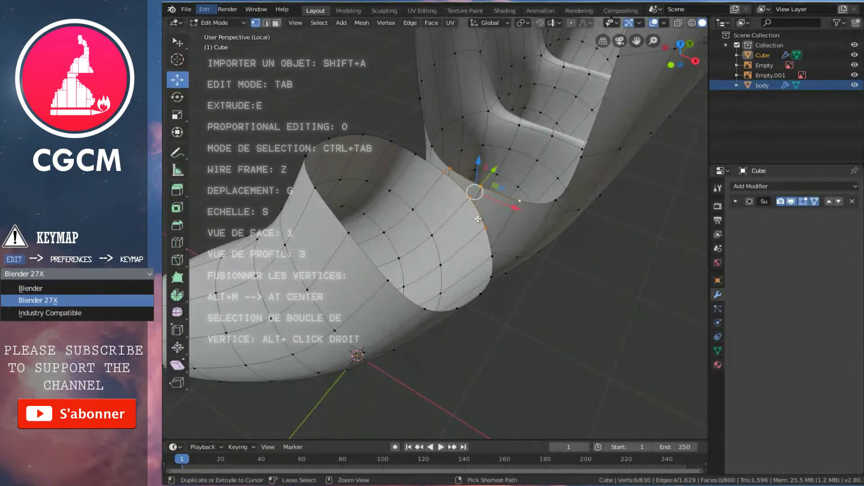
Bridge the tube's rim to the body's hole with Bridge Edge Loops.
{"action": "key", "text": "ctrl+e"}
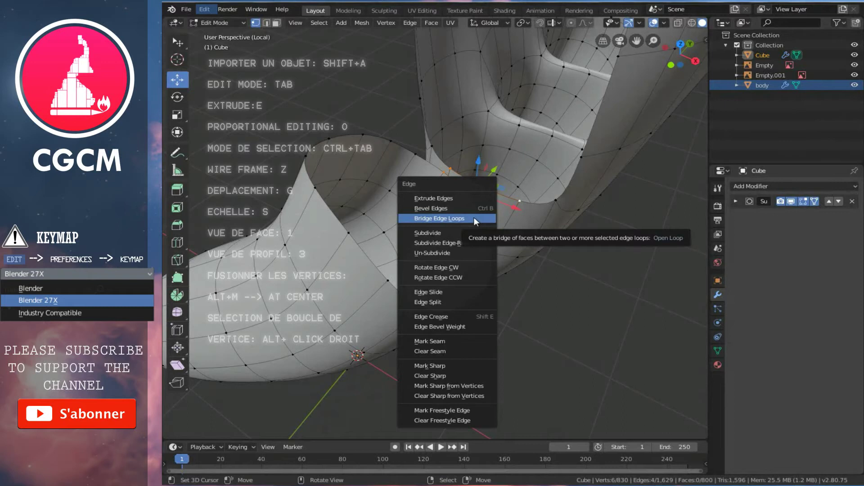
{"action": "left_click", "coordinate": [478, 218]}
{"action": "mouse_move", "coordinate": [478, 219]}
{"action": "middle_mouse_down"}
{"action": "mouse_move", "coordinate": [443, 190]}
{"action": "mouse_move", "coordinate": [443, 164]}
{"action": "mouse_move", "coordinate": [660, 188]}
{"action": "middle_mouse_up"}
{"action": "mouse_move", "coordinate": [562, 199]}
{"action": "middle_mouse_down"}
{"action": "mouse_move", "coordinate": [390, 187]}
{"action": "mouse_move", "coordinate": [342, 255]}
{"action": "middle_mouse_up"}
{"action": "middle_click_drag", "start_coordinate": [405, 176], "coordinate": [397, 212]}
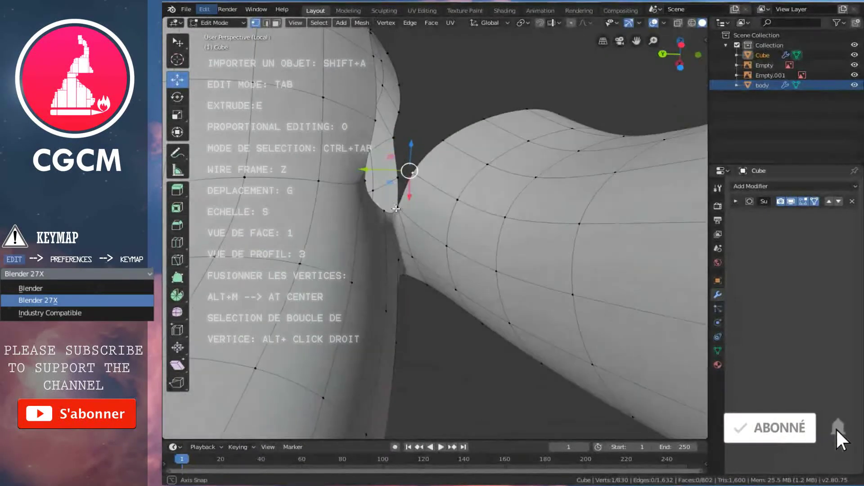
Fill two leftover gaps at the join with new faces.
{"action": "right_click", "coordinate": [423, 175], "text": "shift"}
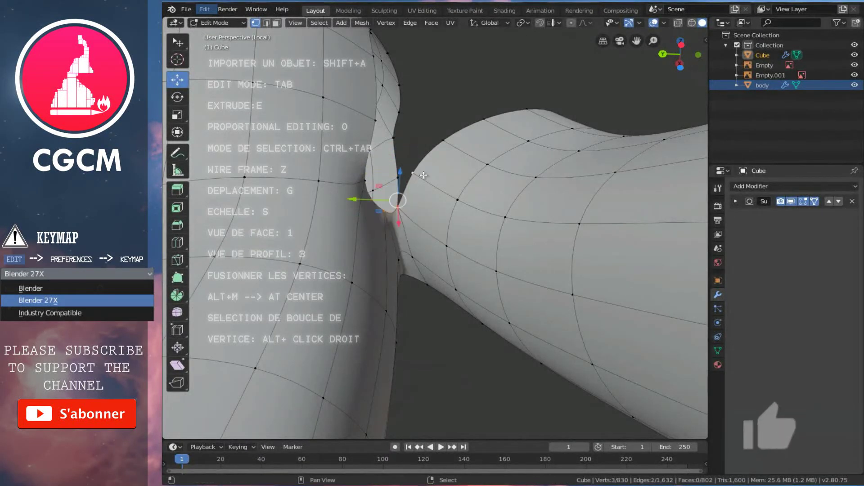
{"action": "right_click", "coordinate": [361, 179], "text": "shift"}
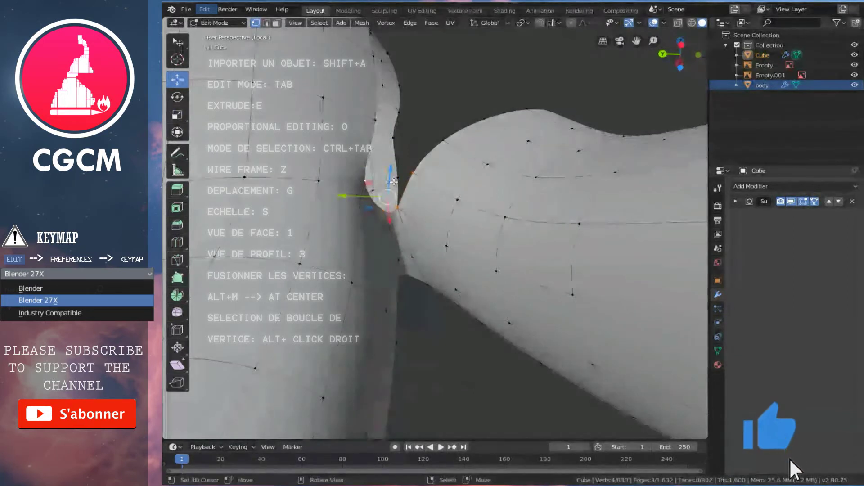
{"action": "key", "text": "f"}
{"action": "mouse_move", "coordinate": [417, 165]}
{"action": "middle_mouse_down"}
{"action": "mouse_move", "coordinate": [396, 216]}
{"action": "mouse_move", "coordinate": [402, 232]}
{"action": "mouse_move", "coordinate": [452, 210]}
{"action": "middle_mouse_up"}
{"action": "right_click", "coordinate": [442, 230]}
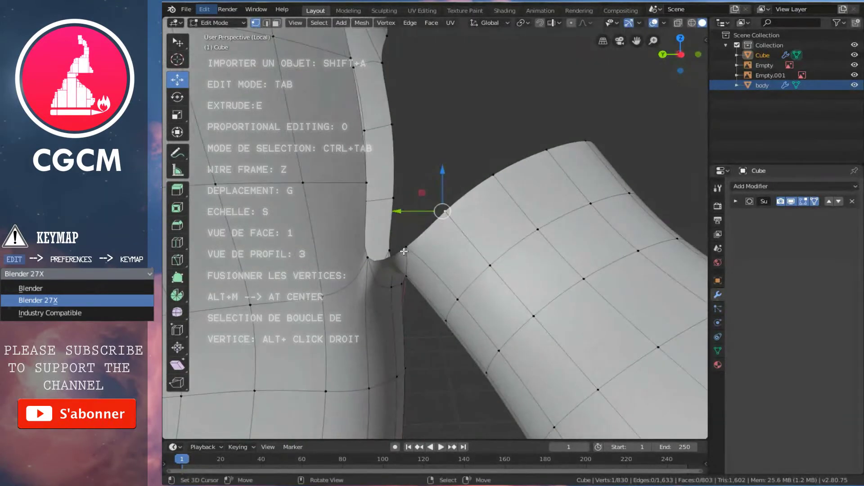
{"action": "right_click", "coordinate": [448, 210], "text": "shift"}
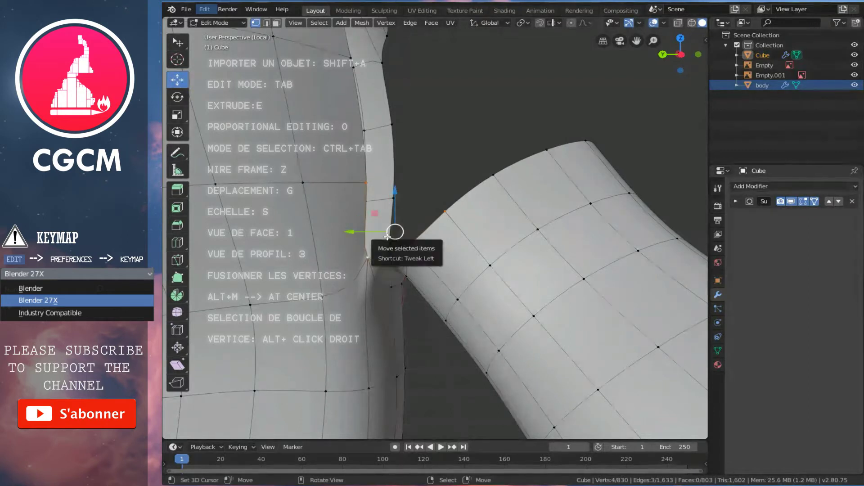
{"action": "key", "text": "f"}
Select three vertices around another gap at the join.
{"action": "mouse_move", "coordinate": [436, 221]}
{"action": "middle_mouse_down"}
{"action": "mouse_move", "coordinate": [385, 233]}
{"action": "mouse_move", "coordinate": [442, 222]}
{"action": "middle_mouse_up"}
{"action": "left_click", "coordinate": [479, 202]}
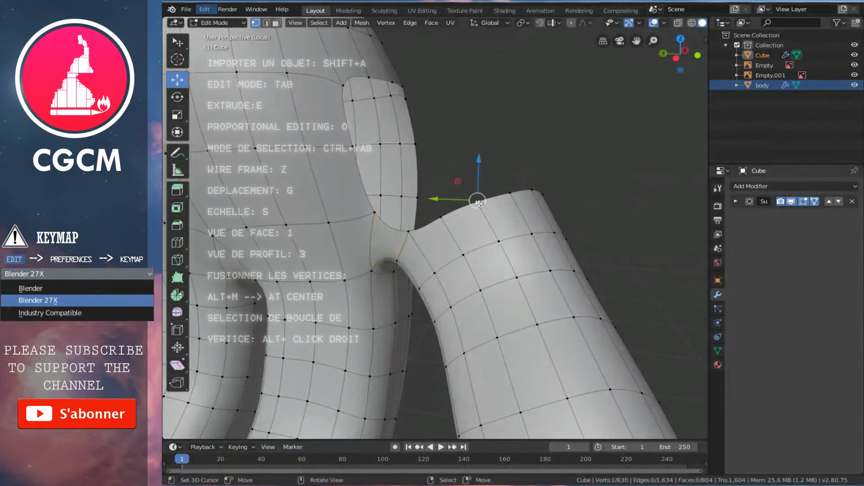
{"action": "right_click", "coordinate": [441, 220], "text": "shift"}
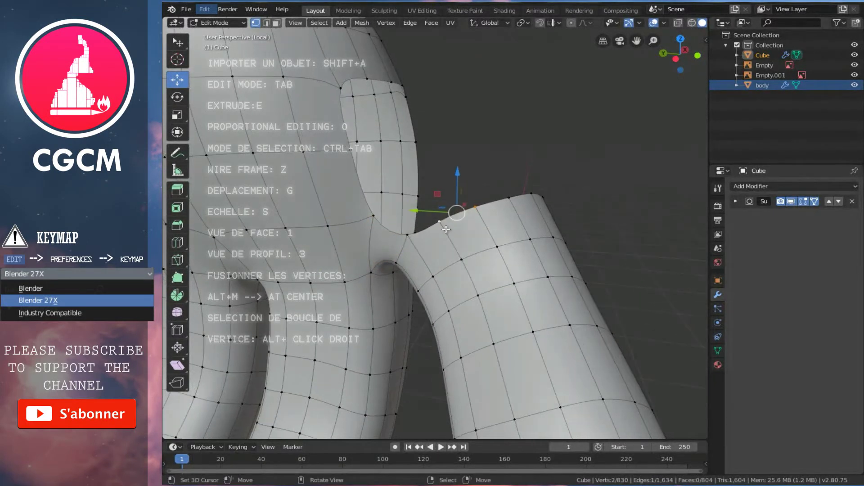
{"action": "right_click", "coordinate": [348, 152], "text": "shift"}
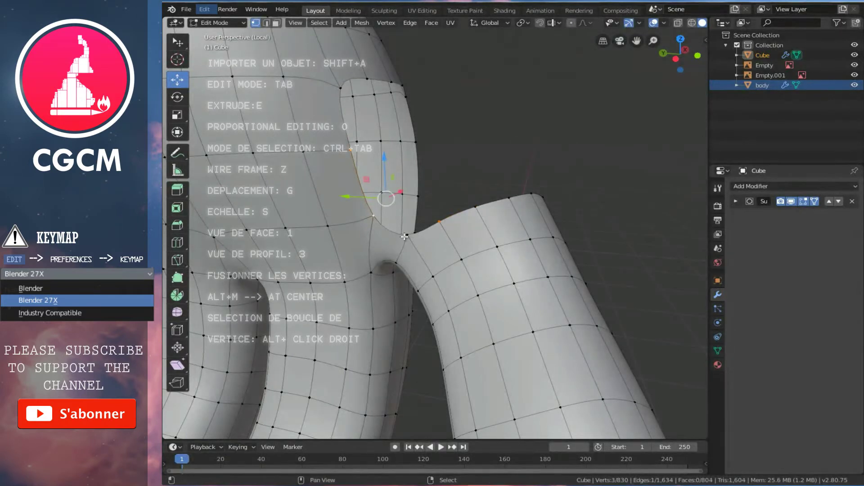
Fill the last selected gap with a face and preview the mesh in Object Mode.
{"action": "key", "text": "f"}
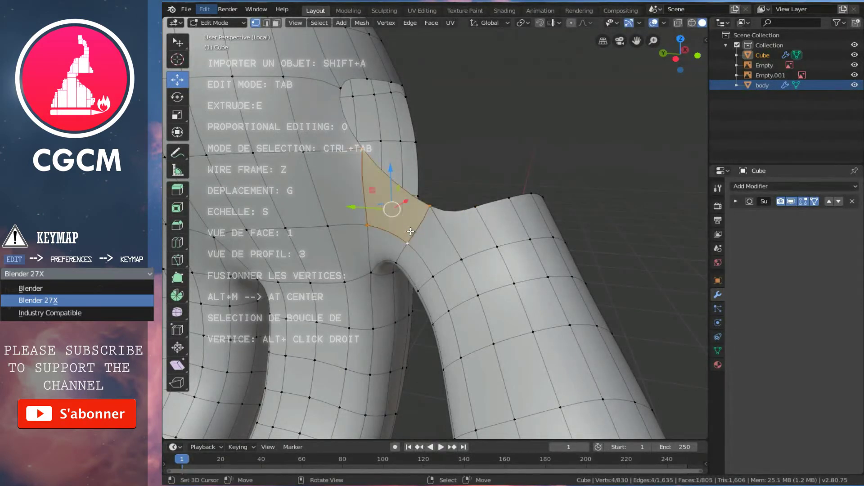
{"action": "key", "text": "Tab"}
{"action": "mouse_move", "coordinate": [500, 200]}
{"action": "middle_mouse_down"}
{"action": "mouse_move", "coordinate": [479, 193]}
{"action": "mouse_move", "coordinate": [347, 207]}
{"action": "mouse_move", "coordinate": [379, 231]}
{"action": "mouse_move", "coordinate": [468, 212]}
{"action": "mouse_move", "coordinate": [509, 231]}
{"action": "middle_mouse_up"}
{"action": "scroll", "coordinate": [403, 205], "scroll_direction": "up", "scroll_amount": 3}
{"action": "key", "text": "Tab"}
Select four vertices around the body gap and fill it with a face.
{"action": "middle_click_drag", "start_coordinate": [466, 257], "coordinate": [497, 304]}
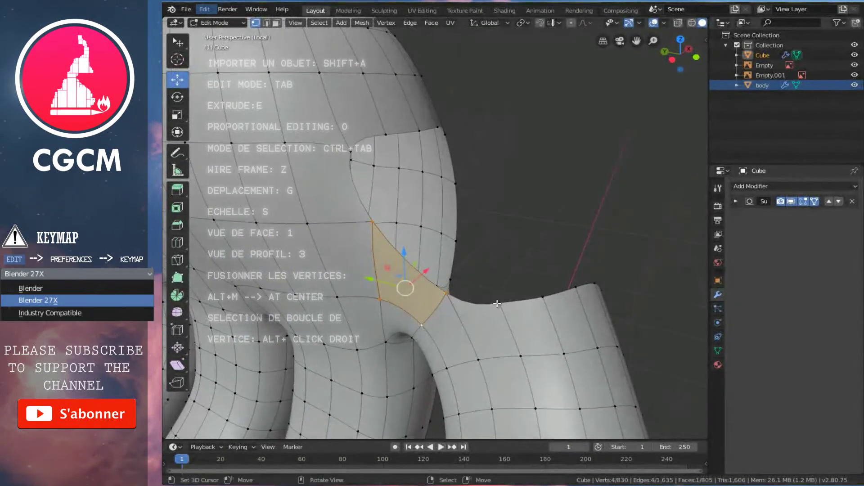
{"action": "left_click", "coordinate": [542, 298], "text": "shift"}
{"action": "middle_click_drag", "start_coordinate": [542, 298], "coordinate": [511, 302]}
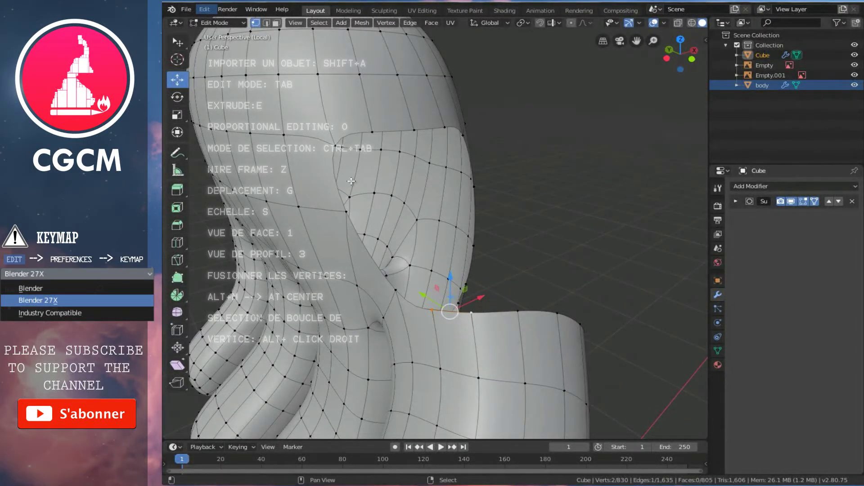
{"action": "right_click", "coordinate": [430, 308]}
{"action": "right_click", "coordinate": [393, 291], "text": "shift"}
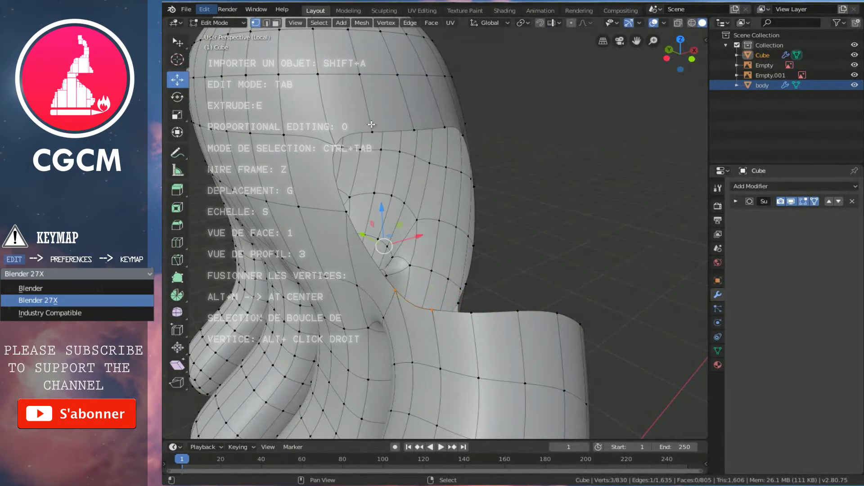
{"action": "key", "text": "f"}
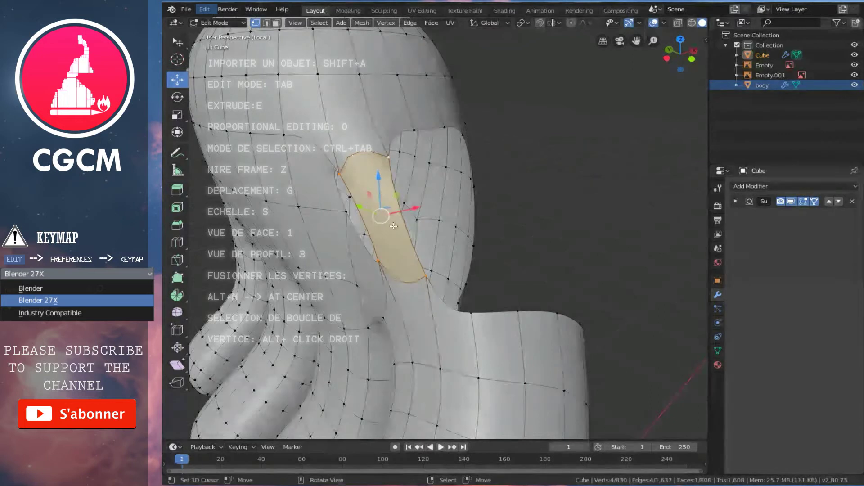
Loop cut the new face, then merge two nearby vertices at their center.
{"action": "key", "text": "ctrl+r"}
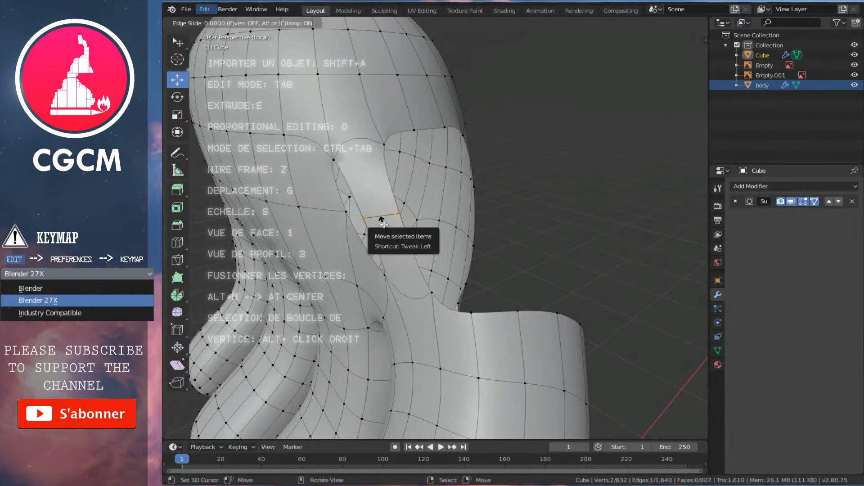
{"action": "left_click", "coordinate": [367, 198]}
{"action": "scroll", "coordinate": [367, 198], "scroll_direction": "up", "scroll_amount": 3}
{"action": "middle_click_drag", "start_coordinate": [367, 198], "coordinate": [395, 195]}
{"action": "right_click", "coordinate": [395, 195]}
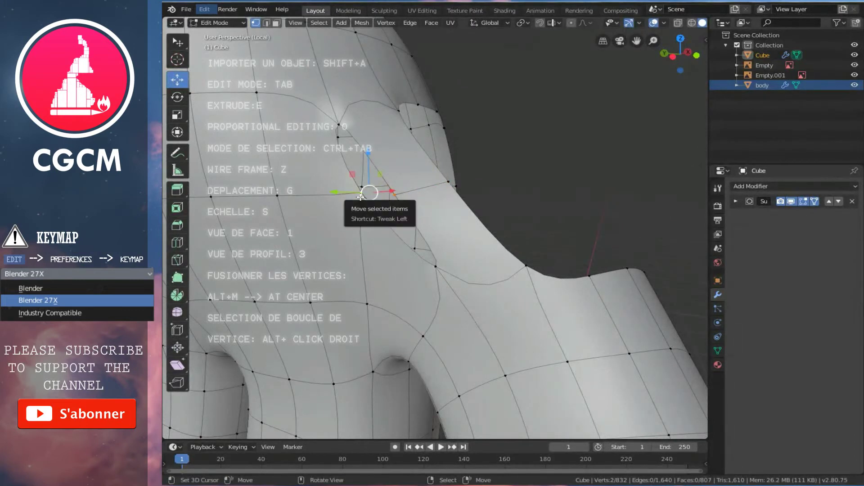
{"action": "key", "text": "alt+m"}
{"action": "left_click", "coordinate": [361, 197]}
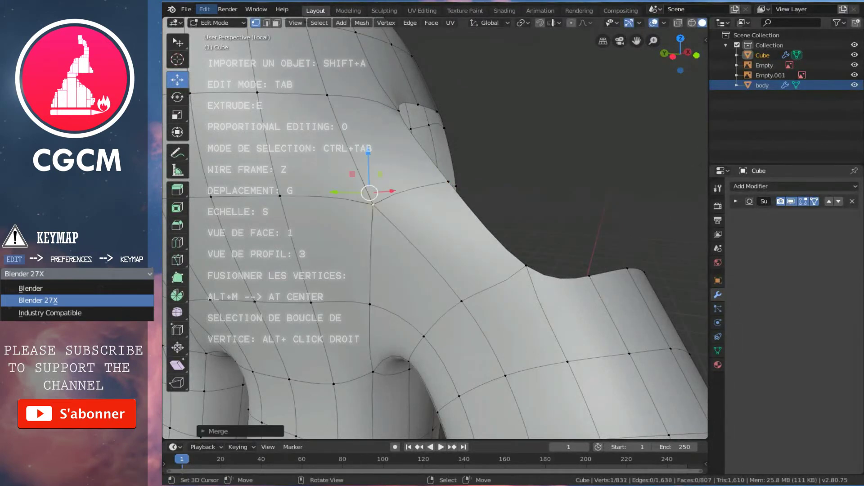
{"action": "mouse_move", "coordinate": [489, 119]}
{"action": "middle_mouse_down"}
{"action": "mouse_move", "coordinate": [313, 113]}
{"action": "mouse_move", "coordinate": [339, 58]}
{"action": "mouse_move", "coordinate": [401, 348]}
{"action": "middle_mouse_up"}
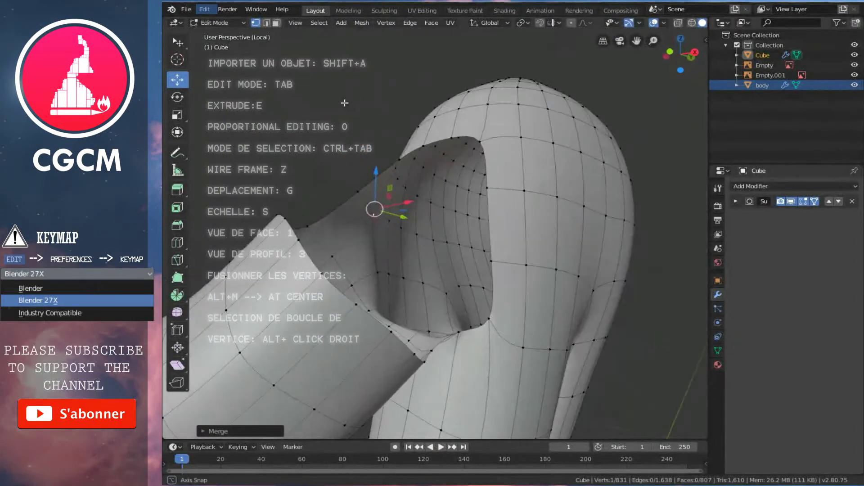
Select both edge loops around the large opening and bridge them with faces.
{"action": "middle_click_drag", "start_coordinate": [401, 348], "coordinate": [372, 306]}
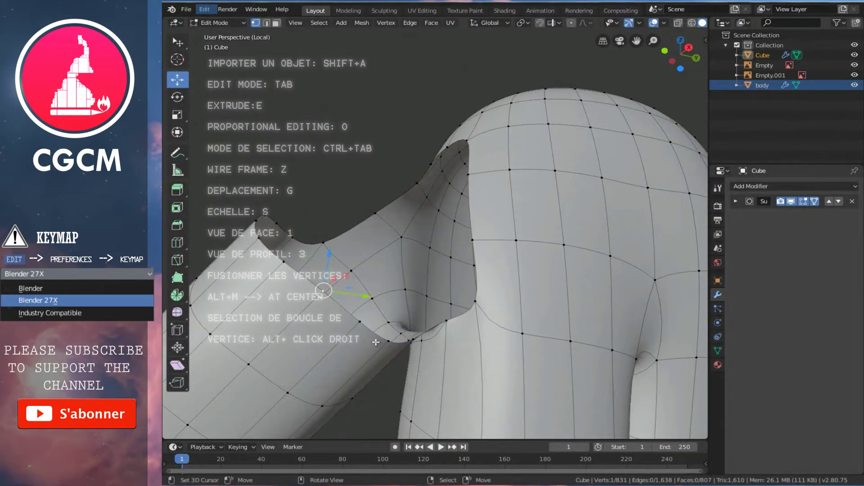
{"action": "right_click", "coordinate": [476, 239], "text": "shift"}
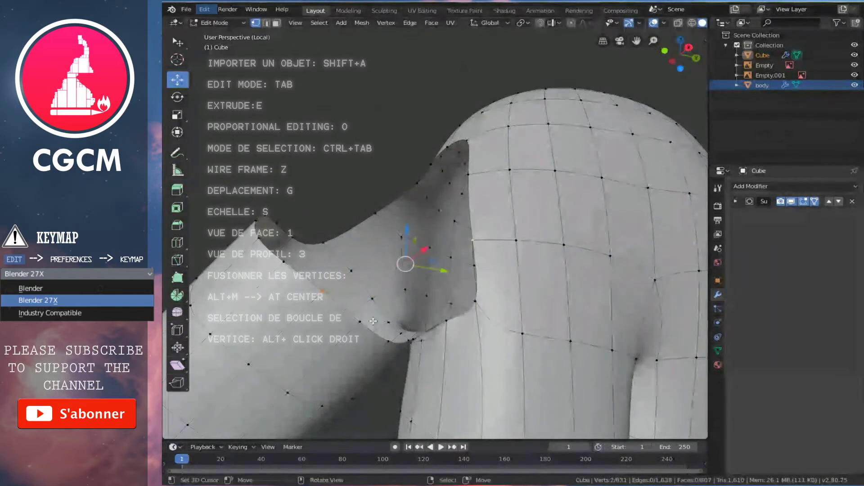
{"action": "middle_click_drag", "start_coordinate": [477, 239], "coordinate": [363, 321]}
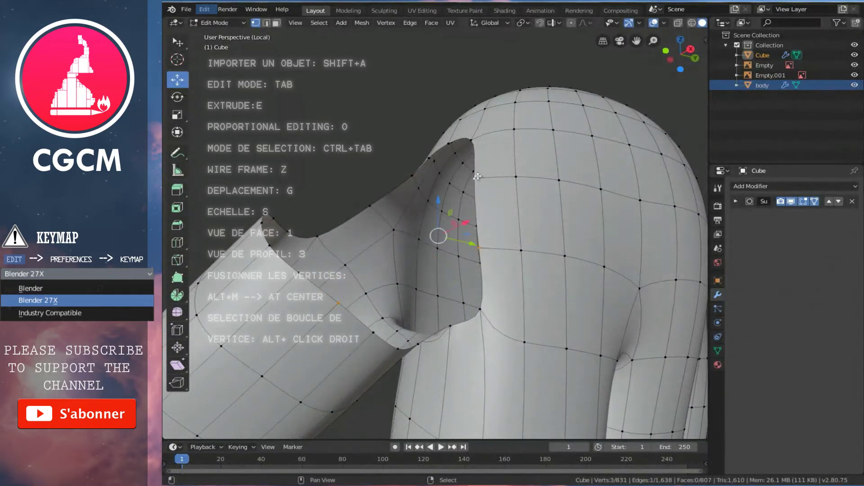
{"action": "middle_click_drag", "start_coordinate": [342, 285], "coordinate": [354, 282]}
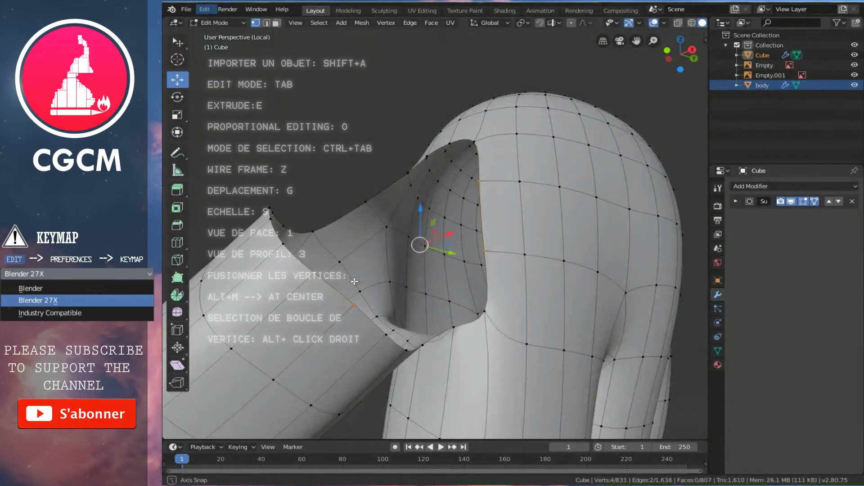
{"action": "middle_click_drag", "start_coordinate": [374, 259], "coordinate": [472, 135]}
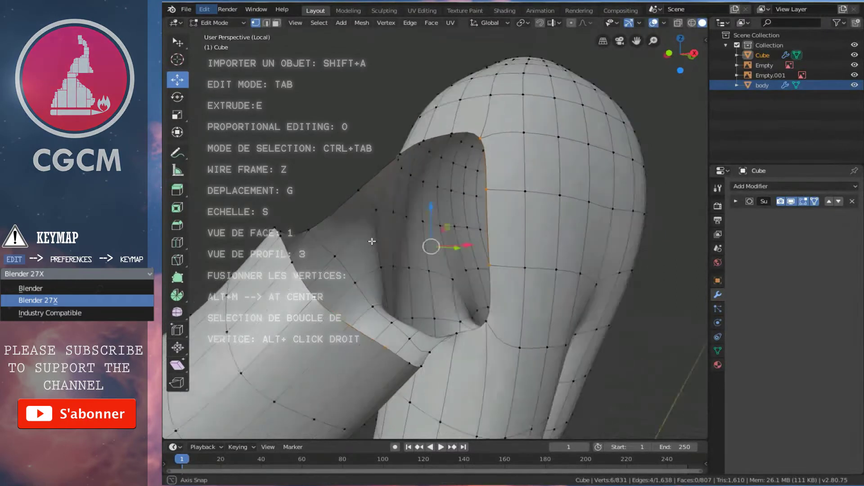
{"action": "middle_click_drag", "start_coordinate": [407, 239], "coordinate": [318, 285]}
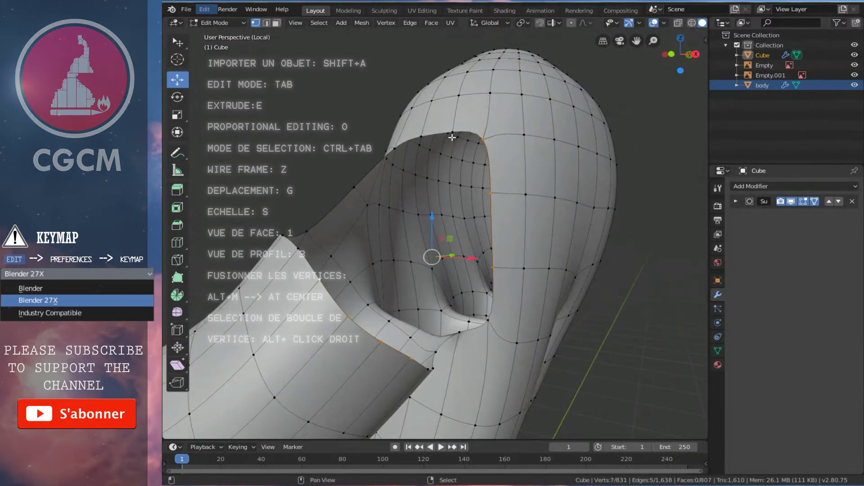
{"action": "middle_click_drag", "start_coordinate": [435, 160], "coordinate": [442, 222]}
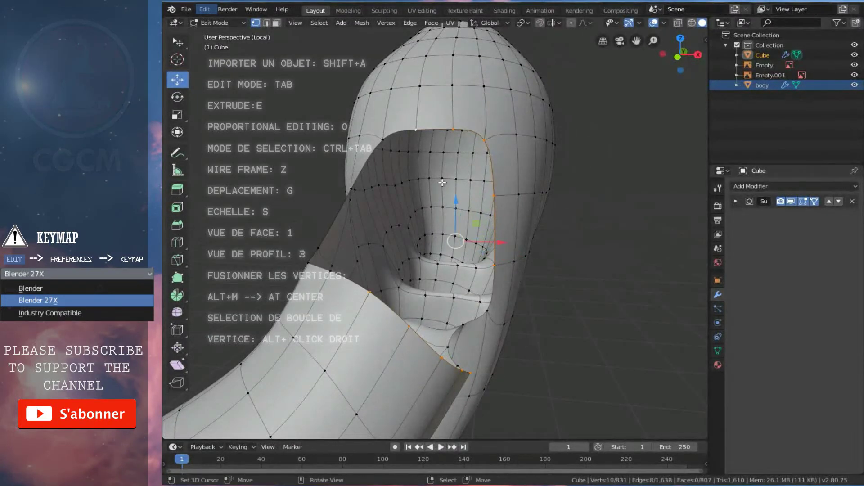
{"action": "middle_click_drag", "start_coordinate": [442, 182], "coordinate": [405, 176]}
{"action": "key", "text": "ctrl+e"}
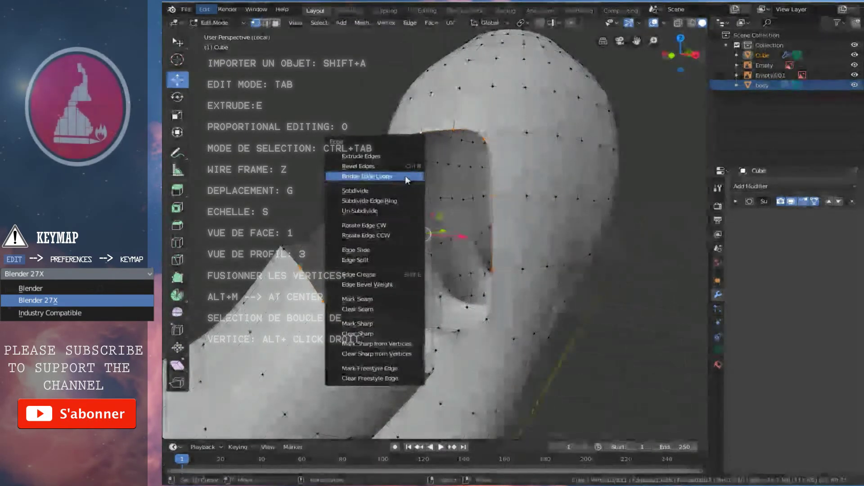
{"action": "left_click", "coordinate": [405, 176]}
Add a centred loop cut across the bridged faces.
{"action": "mouse_move", "coordinate": [405, 176]}
{"action": "middle_mouse_down"}
{"action": "mouse_move", "coordinate": [532, 209]}
{"action": "mouse_move", "coordinate": [473, 218]}
{"action": "mouse_move", "coordinate": [433, 212]}
{"action": "middle_mouse_up"}
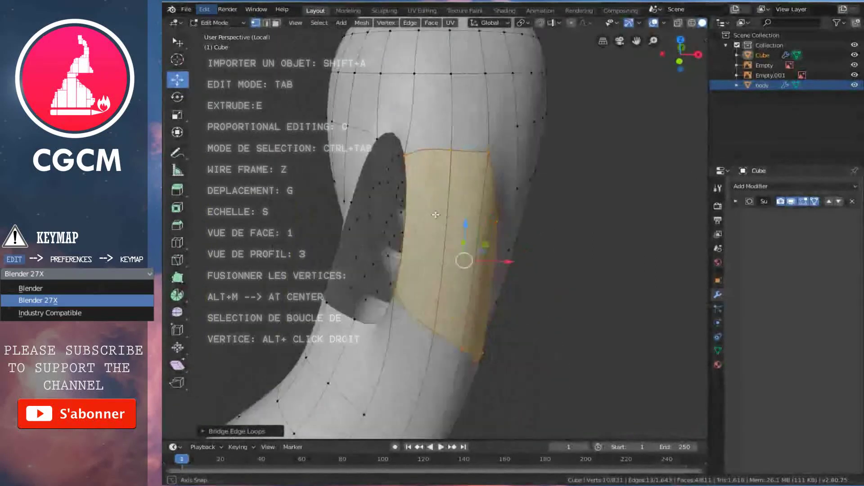
{"action": "key", "text": "ctrl+r"}
{"action": "left_click", "coordinate": [433, 211]}
{"action": "right_click", "coordinate": [433, 211]}
{"action": "middle_click_drag", "start_coordinate": [433, 211], "coordinate": [478, 203]}
{"action": "mouse_move", "coordinate": [507, 305]}
{"action": "middle_mouse_down"}
{"action": "mouse_move", "coordinate": [470, 303]}
{"action": "mouse_move", "coordinate": [439, 269]}
{"action": "middle_mouse_up"}
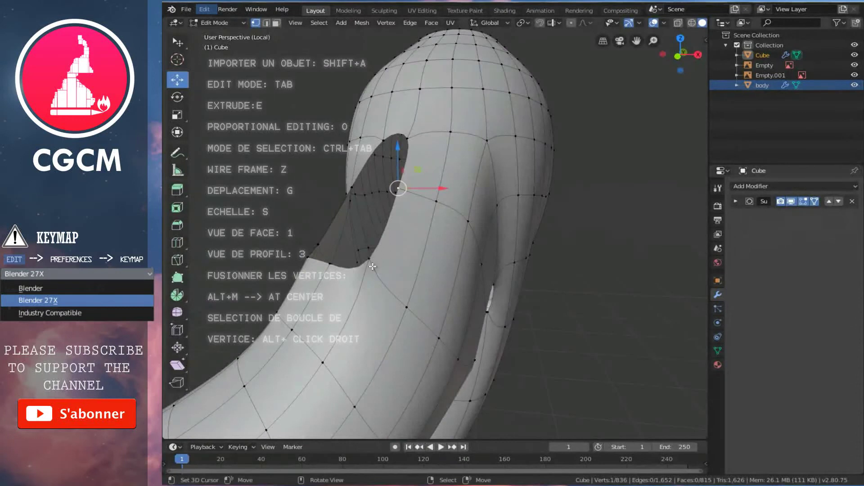
{"action": "mouse_move", "coordinate": [378, 260]}
{"action": "middle_mouse_down"}
{"action": "mouse_move", "coordinate": [495, 279]}
{"action": "mouse_move", "coordinate": [441, 302]}
{"action": "middle_mouse_up"}
Fill three small holes and a thin slit on the mesh side with faces.
{"action": "left_click", "coordinate": [441, 303], "text": "shift"}
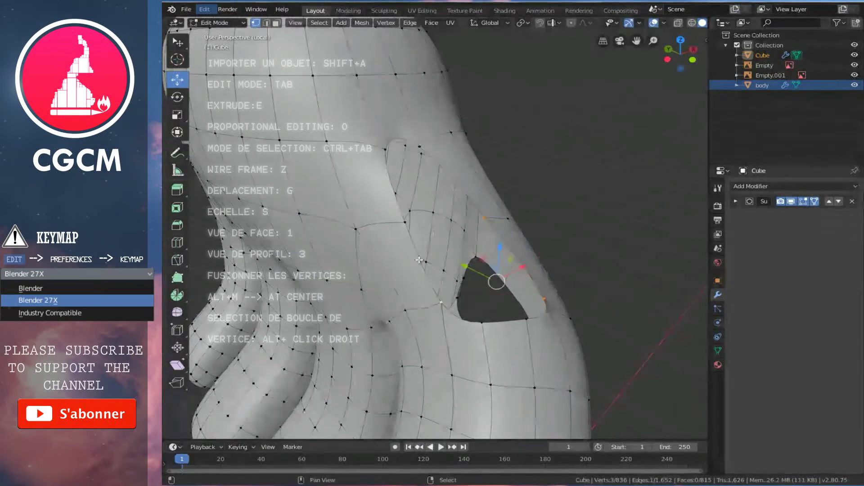
{"action": "key", "text": "f"}
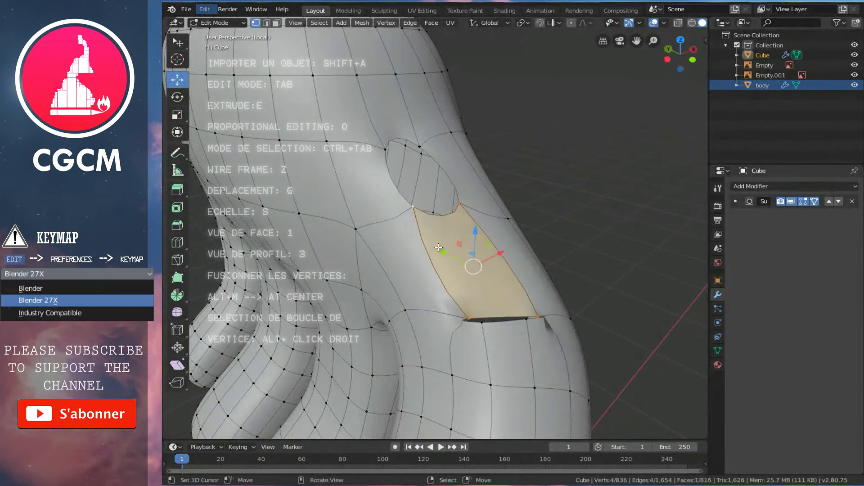
{"action": "middle_click_drag", "start_coordinate": [465, 250], "coordinate": [454, 261]}
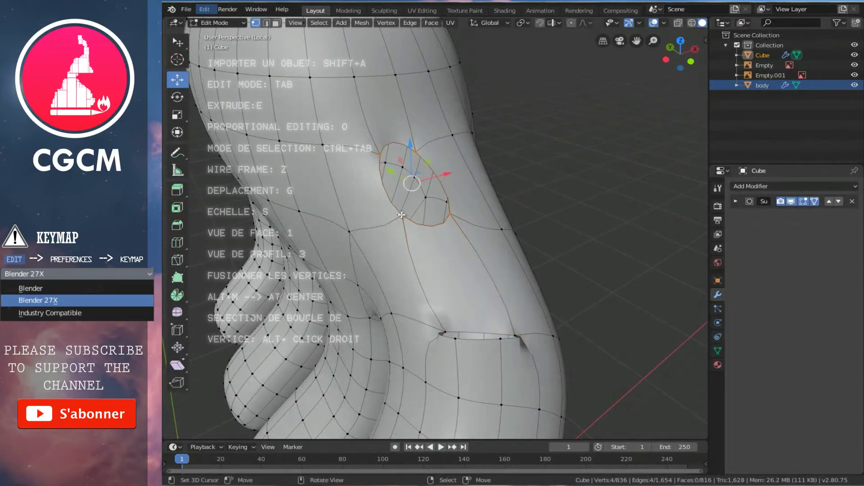
{"action": "key", "text": "f"}
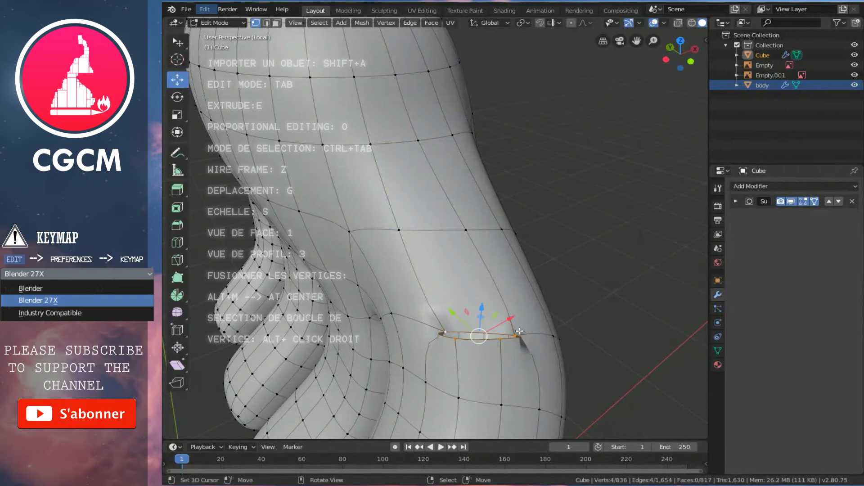
{"action": "key", "text": "f"}
{"action": "scroll", "coordinate": [460, 254], "scroll_direction": "down", "scroll_amount": 3}
{"action": "mouse_move", "coordinate": [463, 253]}
{"action": "middle_mouse_down"}
{"action": "mouse_move", "coordinate": [459, 231]}
{"action": "mouse_move", "coordinate": [496, 233]}
{"action": "middle_mouse_up"}
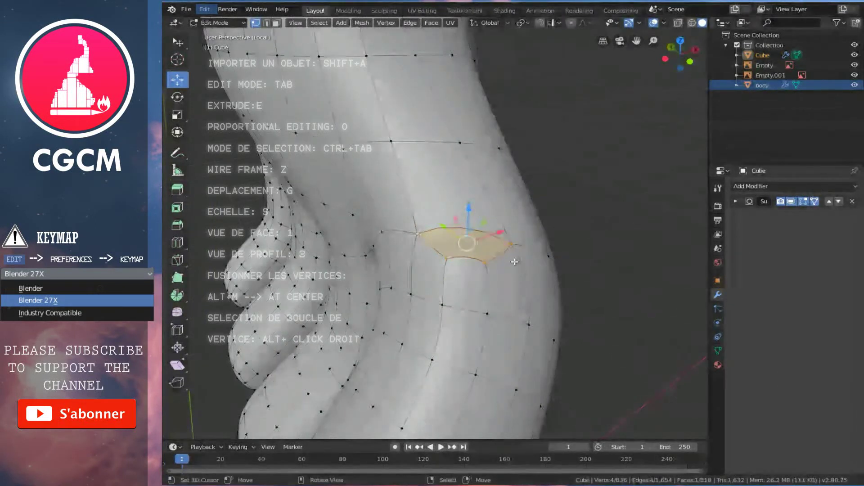
{"action": "mouse_move", "coordinate": [439, 248]}
{"action": "middle_mouse_down"}
{"action": "mouse_move", "coordinate": [427, 237]}
{"action": "mouse_move", "coordinate": [539, 229]}
{"action": "mouse_move", "coordinate": [580, 210]}
{"action": "mouse_move", "coordinate": [491, 230]}
{"action": "mouse_move", "coordinate": [477, 245]}
{"action": "middle_mouse_up"}
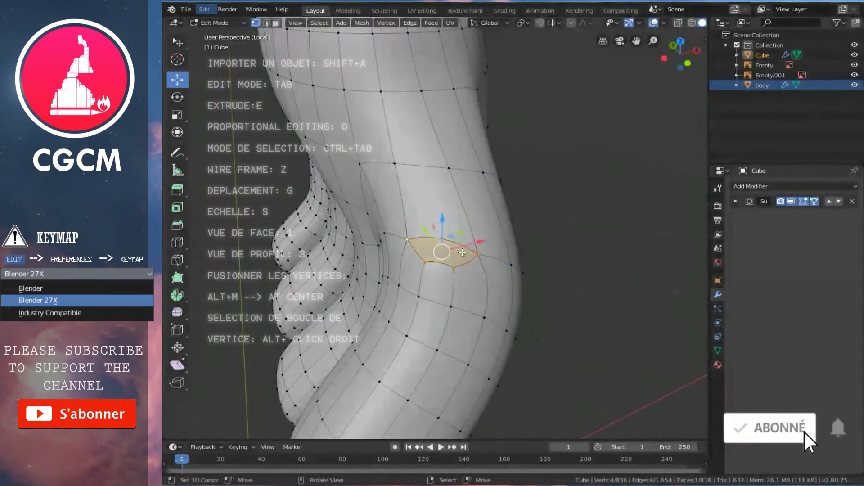
Move the selected vertex twice to even out the join.
{"action": "key", "text": "g"}
{"action": "left_click", "coordinate": [407, 225]}
{"action": "key", "text": "g"}
{"action": "left_click", "coordinate": [410, 200]}
{"action": "mouse_move", "coordinate": [410, 200]}
{"action": "middle_mouse_down"}
{"action": "mouse_move", "coordinate": [374, 222]}
{"action": "mouse_move", "coordinate": [398, 221]}
{"action": "mouse_move", "coordinate": [408, 233]}
{"action": "mouse_move", "coordinate": [415, 212]}
{"action": "mouse_move", "coordinate": [487, 246]}
{"action": "middle_mouse_up"}
{"action": "mouse_move", "coordinate": [461, 197]}
{"action": "middle_mouse_down"}
{"action": "mouse_move", "coordinate": [525, 220]}
{"action": "mouse_move", "coordinate": [455, 233]}
{"action": "middle_mouse_up"}
Grow the selection around the join, smooth its vertices, and preview in Object Mode.
{"action": "key", "text": "ctrl+KP_Add"}
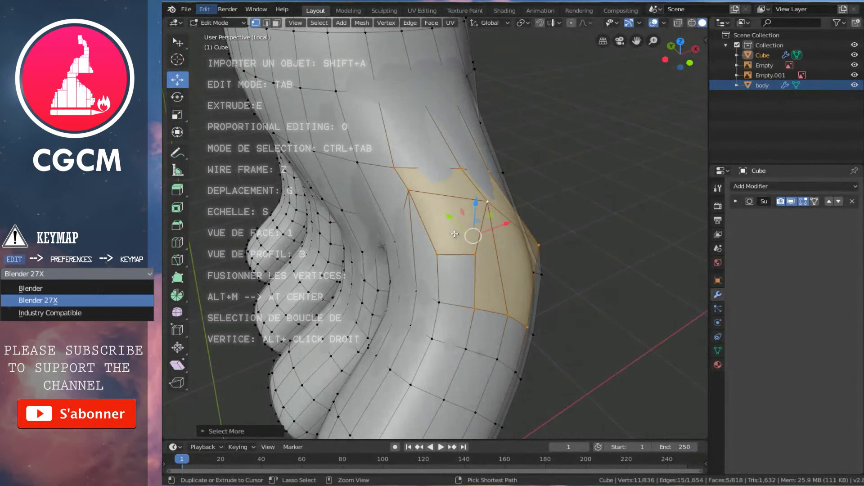
{"action": "middle_click_drag", "start_coordinate": [509, 228], "coordinate": [471, 216]}
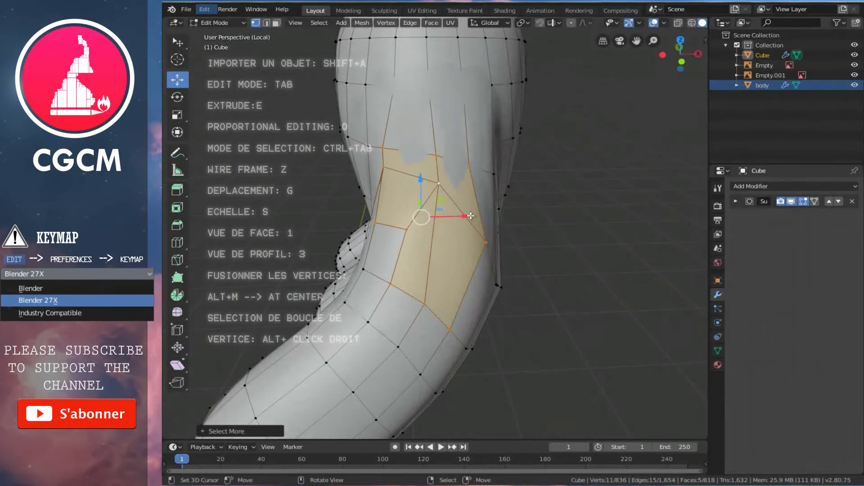
{"action": "key", "text": "ctrl+v"}
{"action": "left_click", "coordinate": [462, 218]}
{"action": "key", "text": "ctrl+v"}
{"action": "left_click", "coordinate": [474, 215]}
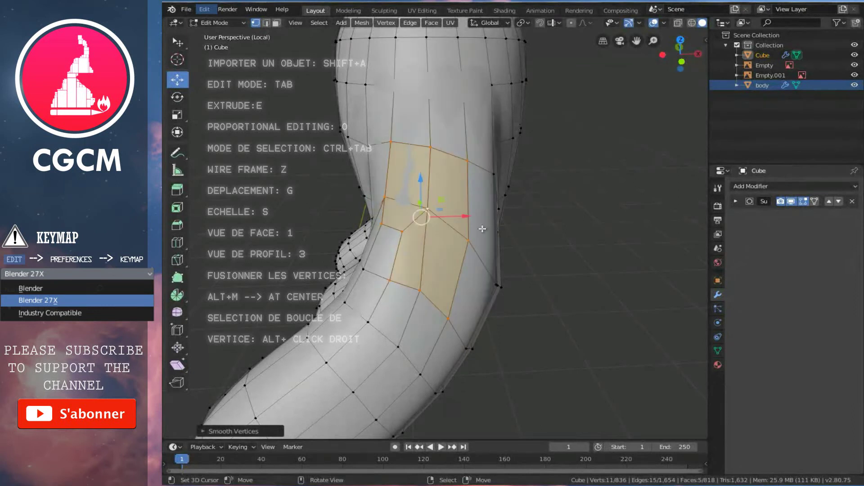
{"action": "key", "text": "Tab"}
{"action": "middle_click_drag", "start_coordinate": [481, 233], "coordinate": [469, 230]}
{"action": "scroll", "coordinate": [473, 227], "scroll_direction": "up", "scroll_amount": 3}
{"action": "key", "text": "Tab"}
Smooth a grown patch around a vertex on the bend and preview the result.
{"action": "left_click", "coordinate": [466, 229]}
{"action": "key", "text": "ctrl+KP_Add"}
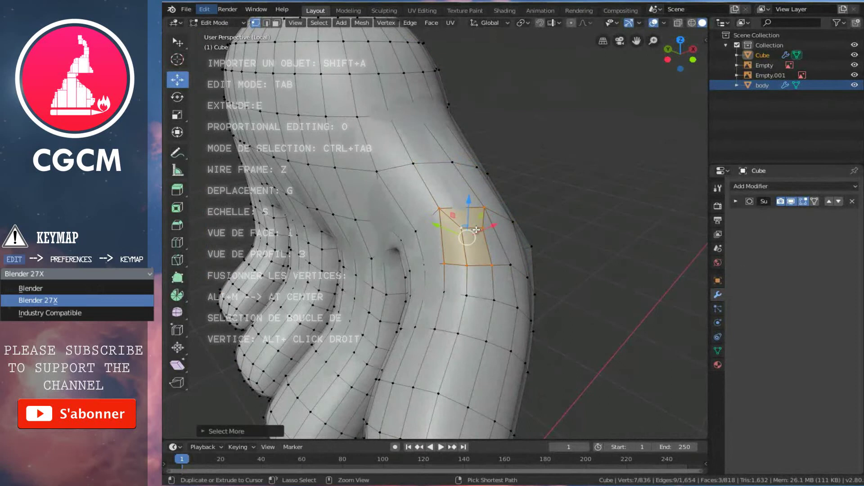
{"action": "key", "text": "ctrl+KP_Add"}
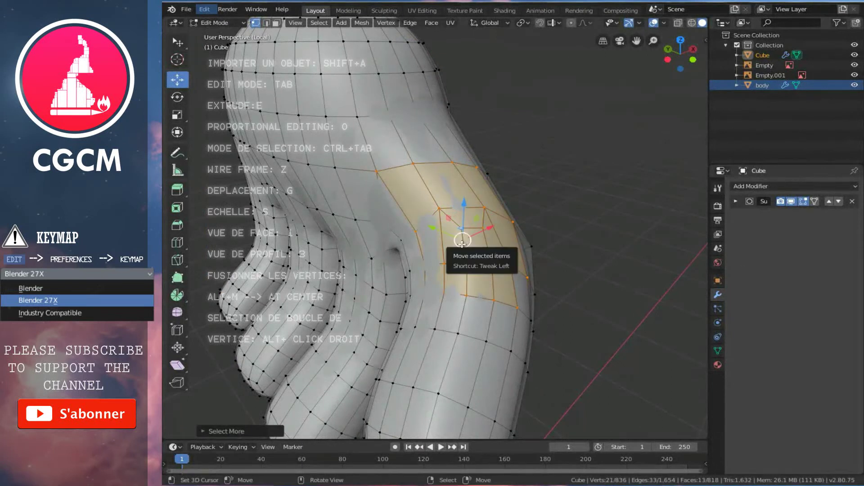
{"action": "key", "text": "w"}
{"action": "left_click", "coordinate": [462, 244]}
{"action": "key", "text": "w"}
{"action": "left_click", "coordinate": [462, 244]}
{"action": "key", "text": "Tab"}
{"action": "mouse_move", "coordinate": [500, 252]}
{"action": "middle_mouse_down"}
{"action": "mouse_move", "coordinate": [406, 246]}
{"action": "mouse_move", "coordinate": [440, 249]}
{"action": "mouse_move", "coordinate": [457, 230]}
{"action": "middle_mouse_up"}
{"action": "key", "text": "Tab"}
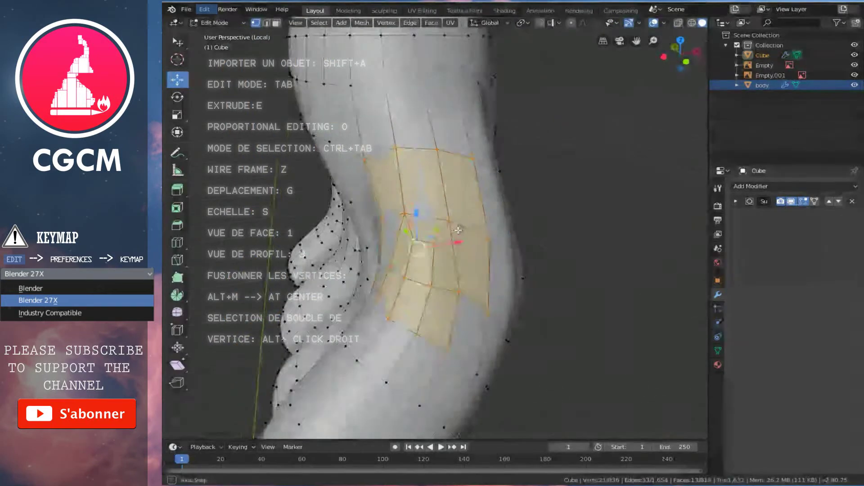
Pick and nudge individual vertices on the hand to refine its shape.
{"action": "right_click_drag", "start_coordinate": [464, 236], "coordinate": [472, 259]}
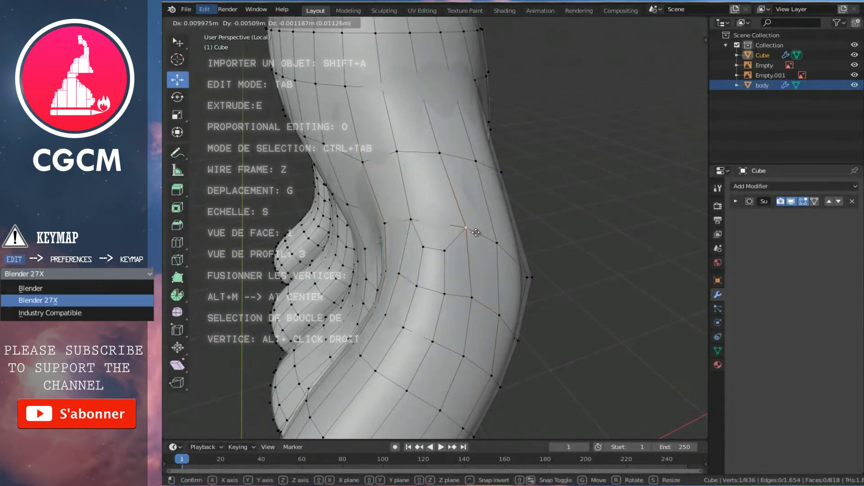
{"action": "right_click", "coordinate": [448, 152]}
{"action": "right_click", "coordinate": [469, 228]}
{"action": "mouse_move", "coordinate": [469, 228]}
{"action": "middle_mouse_down"}
{"action": "mouse_move", "coordinate": [458, 204]}
{"action": "mouse_move", "coordinate": [407, 198]}
{"action": "mouse_move", "coordinate": [416, 297]}
{"action": "middle_mouse_up"}
{"action": "right_click", "coordinate": [455, 202]}
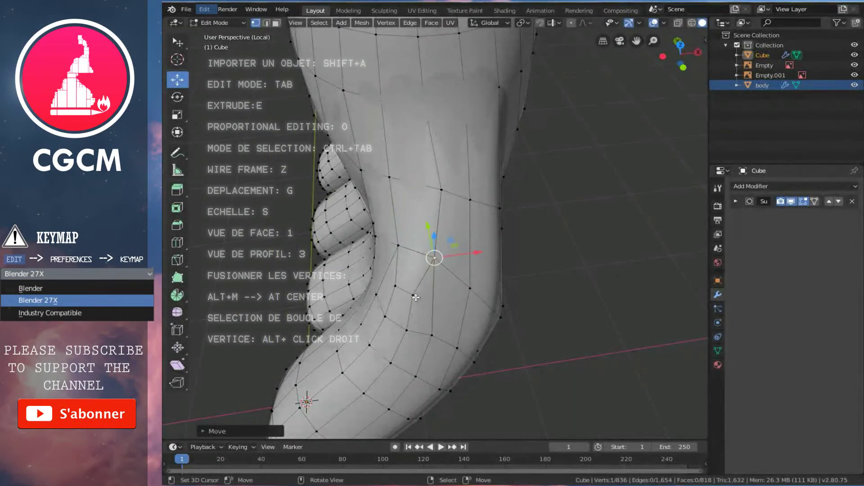
{"action": "right_click", "coordinate": [411, 294]}
{"action": "key", "text": "g"}
{"action": "key", "text": "Escape"}
Inspect the hand and zoom in on the open hole at the thumb base.
{"action": "key", "text": "g"}
{"action": "key", "text": "Escape"}
{"action": "key", "text": "Tab"}
{"action": "mouse_move", "coordinate": [433, 337]}
{"action": "middle_mouse_down"}
{"action": "mouse_move", "coordinate": [455, 257]}
{"action": "mouse_move", "coordinate": [523, 224]}
{"action": "middle_mouse_up"}
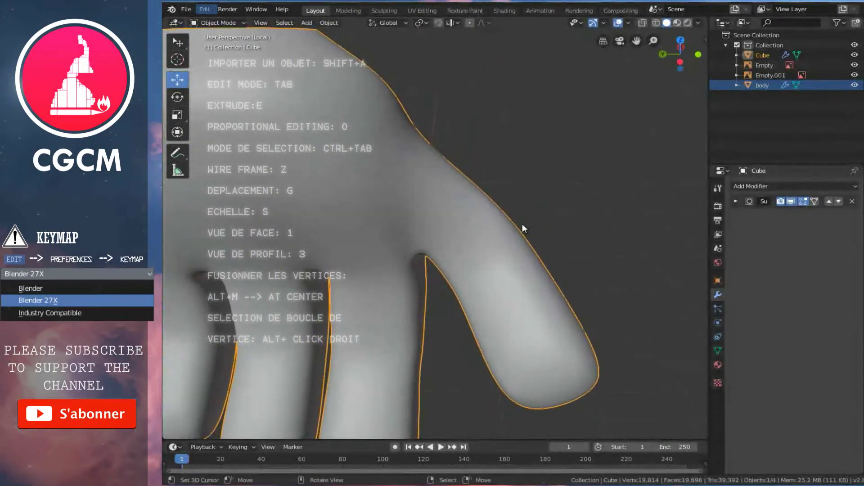
{"action": "key", "text": "Tab"}
{"action": "key", "text": "g"}
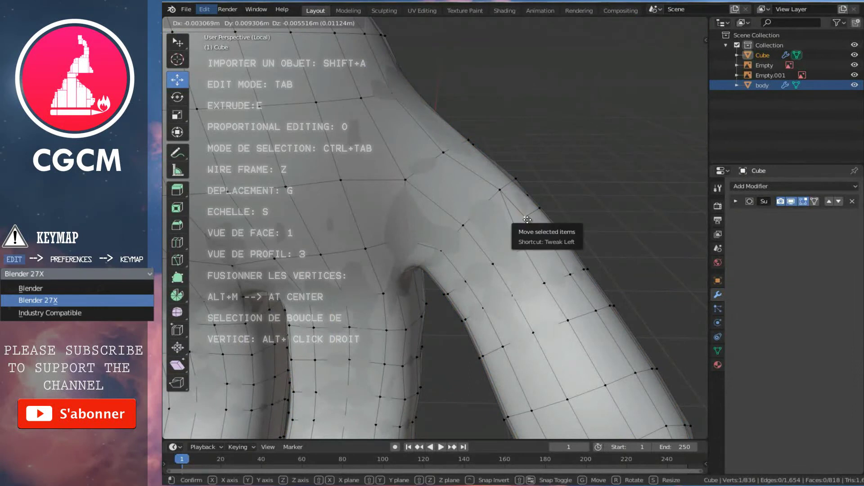
{"action": "key", "text": "Escape"}
{"action": "key", "text": "Tab"}
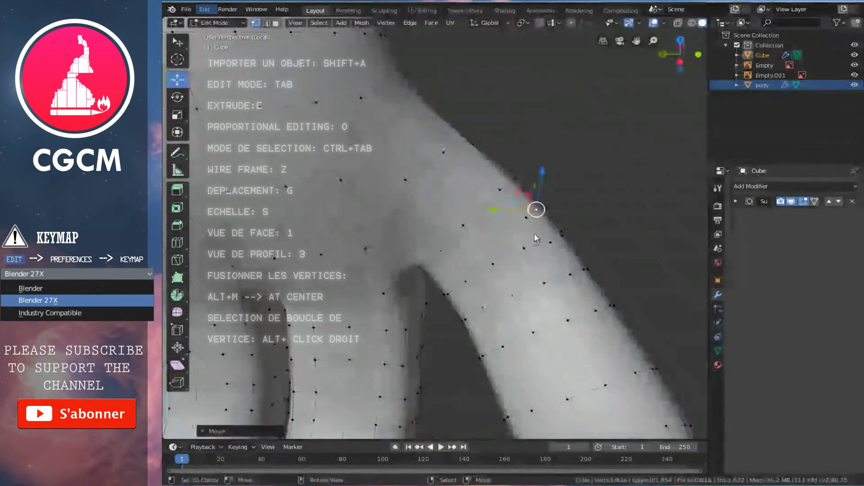
{"action": "mouse_move", "coordinate": [554, 228]}
{"action": "middle_mouse_down"}
{"action": "mouse_move", "coordinate": [477, 244]}
{"action": "mouse_move", "coordinate": [374, 217]}
{"action": "mouse_move", "coordinate": [428, 179]}
{"action": "mouse_move", "coordinate": [511, 218]}
{"action": "mouse_move", "coordinate": [658, 219]}
{"action": "mouse_move", "coordinate": [439, 227]}
{"action": "mouse_move", "coordinate": [479, 231]}
{"action": "mouse_move", "coordinate": [301, 228]}
{"action": "mouse_move", "coordinate": [474, 252]}
{"action": "mouse_move", "coordinate": [438, 230]}
{"action": "middle_mouse_up"}
{"action": "mouse_move", "coordinate": [501, 222]}
{"action": "middle_mouse_down"}
{"action": "mouse_move", "coordinate": [482, 228]}
{"action": "mouse_move", "coordinate": [478, 213]}
{"action": "middle_mouse_up"}
{"action": "key", "text": "Tab"}
{"action": "scroll", "coordinate": [462, 244], "scroll_direction": "up", "scroll_amount": 3}
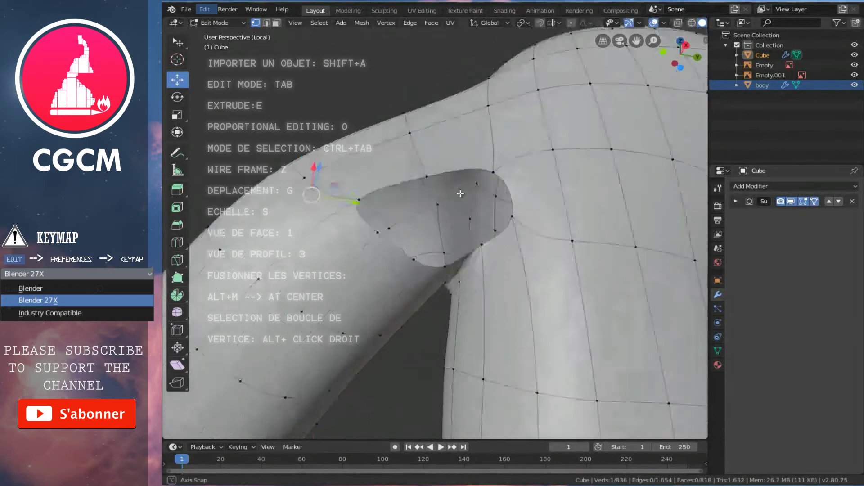
{"action": "mouse_move", "coordinate": [450, 189]}
{"action": "middle_mouse_down"}
{"action": "mouse_move", "coordinate": [472, 184]}
{"action": "mouse_move", "coordinate": [447, 250]}
{"action": "middle_mouse_up"}
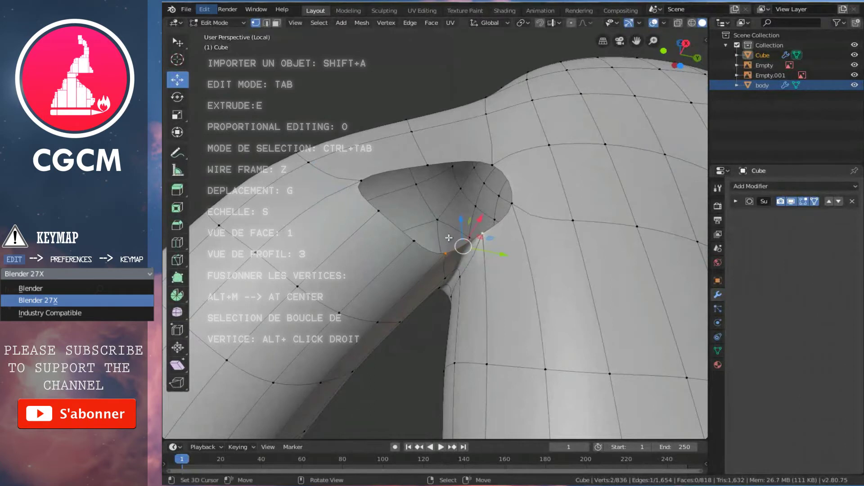
Fill the thumb-base hole's rim with a face, loop-cut it, and fill the remaining gap.
{"action": "right_click", "coordinate": [427, 166], "text": "shift"}
{"action": "right_click", "coordinate": [492, 163], "text": "shift"}
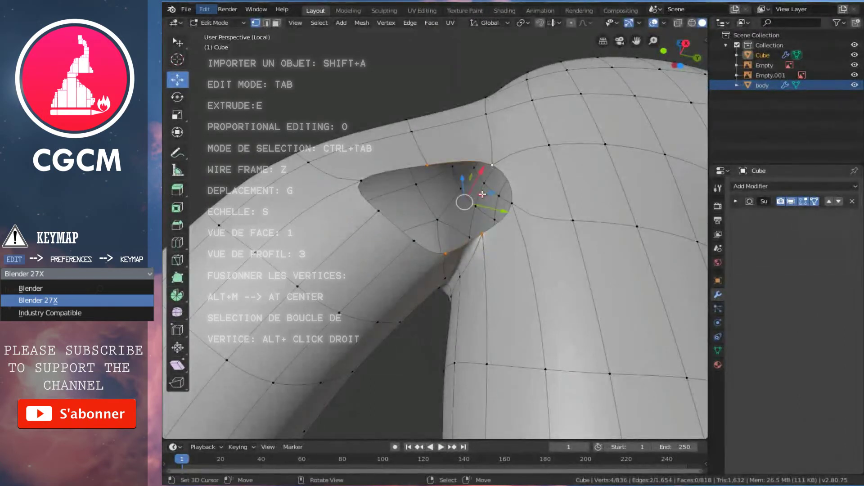
{"action": "key", "text": "f"}
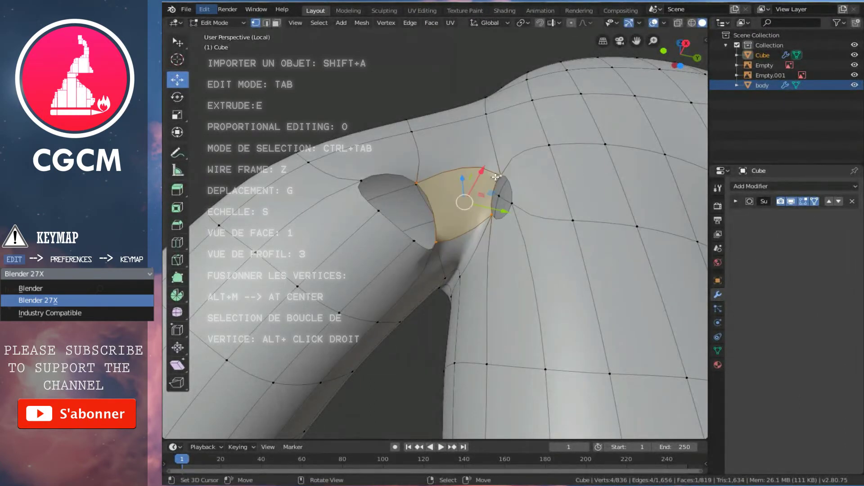
{"action": "key", "text": "ctrl+r"}
{"action": "left_click", "coordinate": [445, 205]}
{"action": "right_click", "coordinate": [497, 221], "text": "alt"}
{"action": "key", "text": "f"}
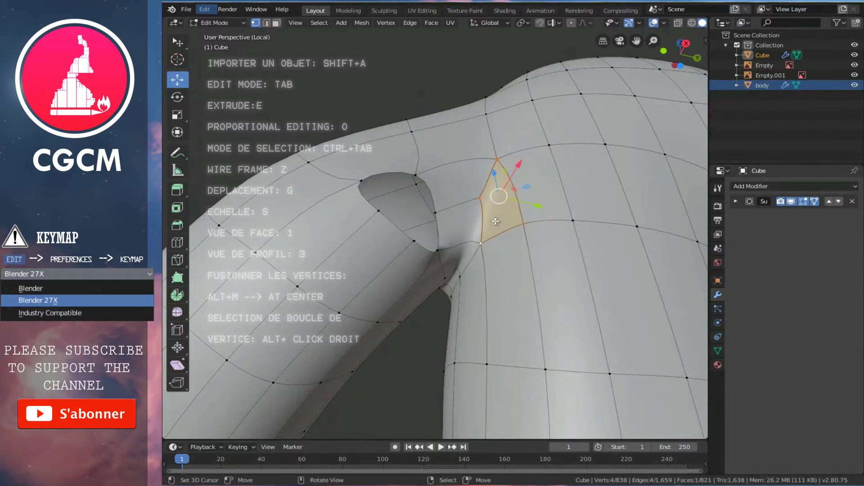
Check the smoothed result, then fill another hole with a face and loop-cut it.
{"action": "key", "text": "Tab"}
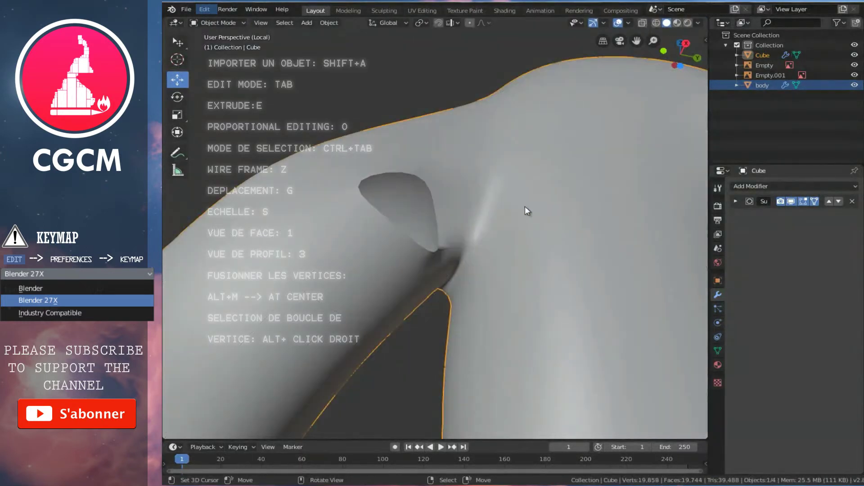
{"action": "scroll", "coordinate": [525, 206], "scroll_direction": "down", "scroll_amount": 3}
{"action": "scroll", "coordinate": [527, 249], "scroll_direction": "up", "scroll_amount": 3}
{"action": "key", "text": "Tab"}
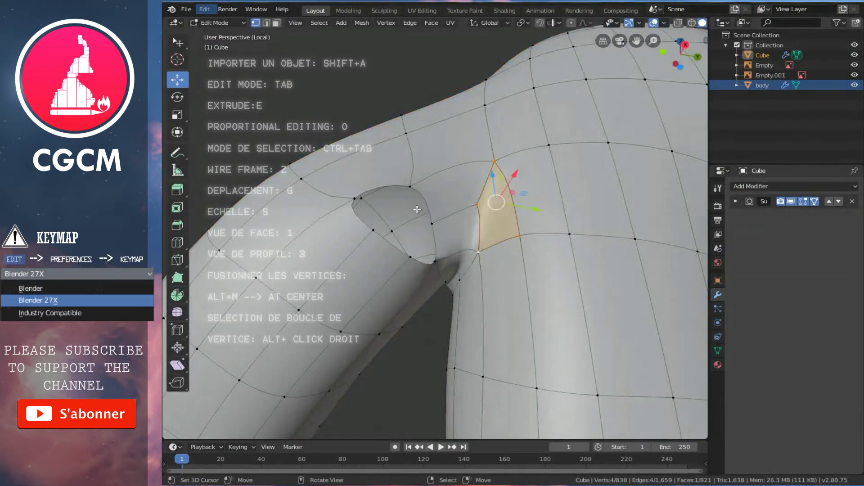
{"action": "middle_click_drag", "start_coordinate": [440, 225], "coordinate": [405, 189]}
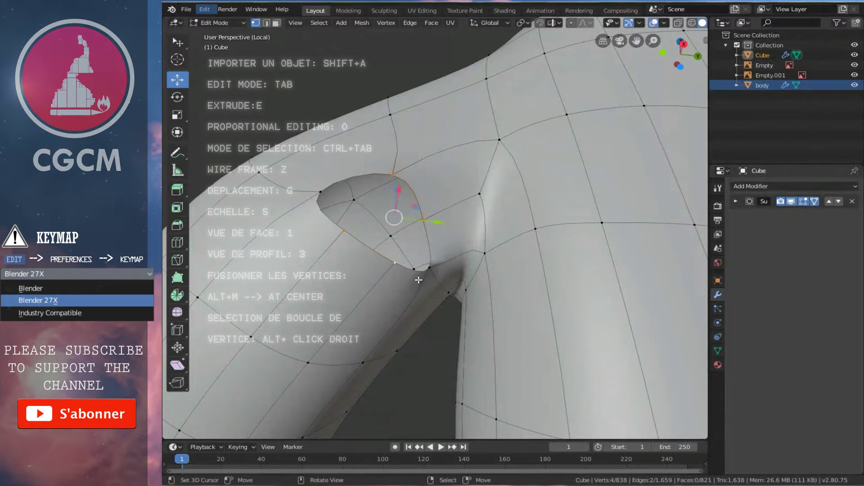
{"action": "key", "text": "f"}
{"action": "key", "text": "ctrl+r"}
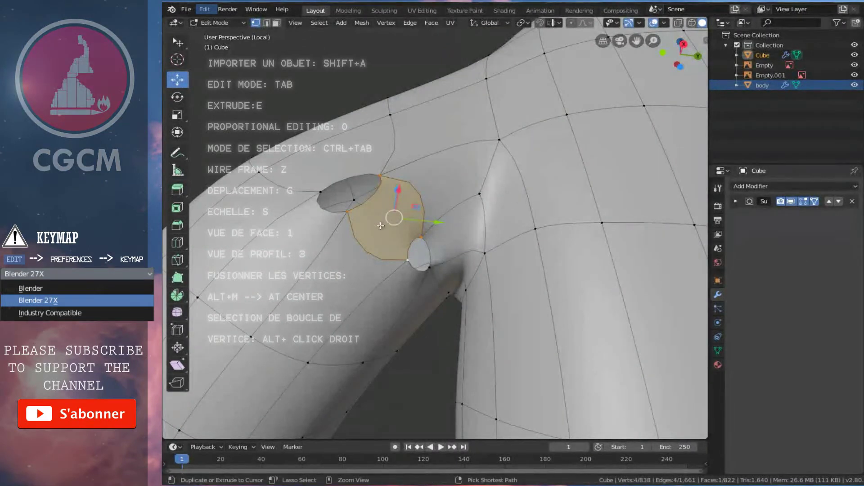
{"action": "left_click", "coordinate": [370, 211]}
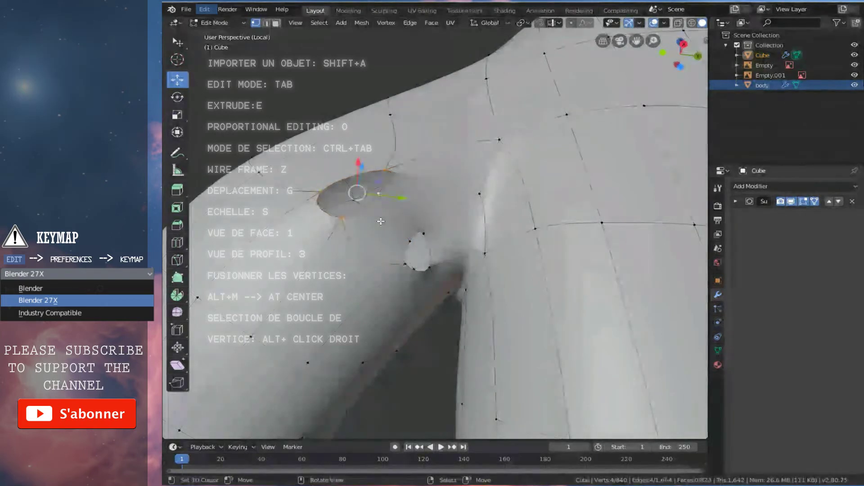
Fill the selected ring and the last hole, then review the smoothed hand.
{"action": "key", "text": "f"}
{"action": "right_click", "coordinate": [409, 238], "text": "alt"}
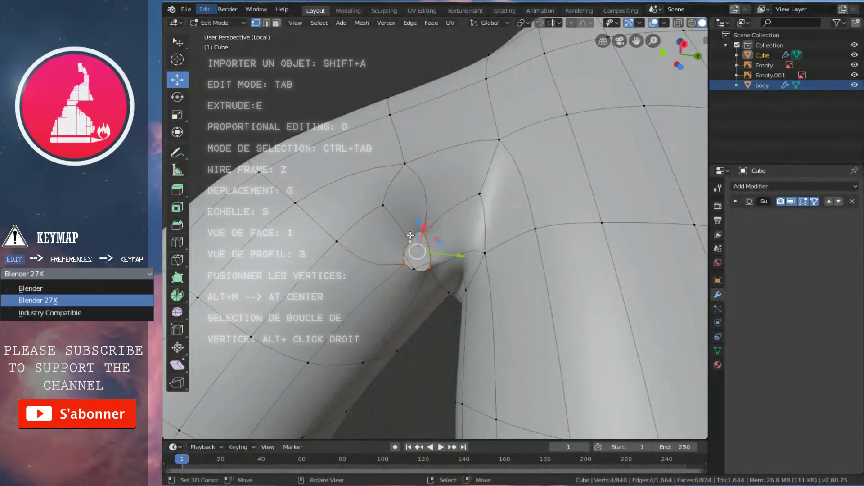
{"action": "key", "text": "f"}
{"action": "key", "text": "Tab"}
{"action": "scroll", "coordinate": [460, 247], "scroll_direction": "down", "scroll_amount": 3}
{"action": "mouse_move", "coordinate": [419, 233]}
{"action": "middle_mouse_down"}
{"action": "mouse_move", "coordinate": [460, 255]}
{"action": "mouse_move", "coordinate": [395, 266]}
{"action": "mouse_move", "coordinate": [328, 302]}
{"action": "mouse_move", "coordinate": [518, 310]}
{"action": "middle_mouse_up"}
{"action": "key", "text": "Tab"}
Grow a selection across the thumb and apply Smooth Vertices twice.
{"action": "key", "text": "a"}
{"action": "right_click", "coordinate": [517, 310], "text": "alt"}
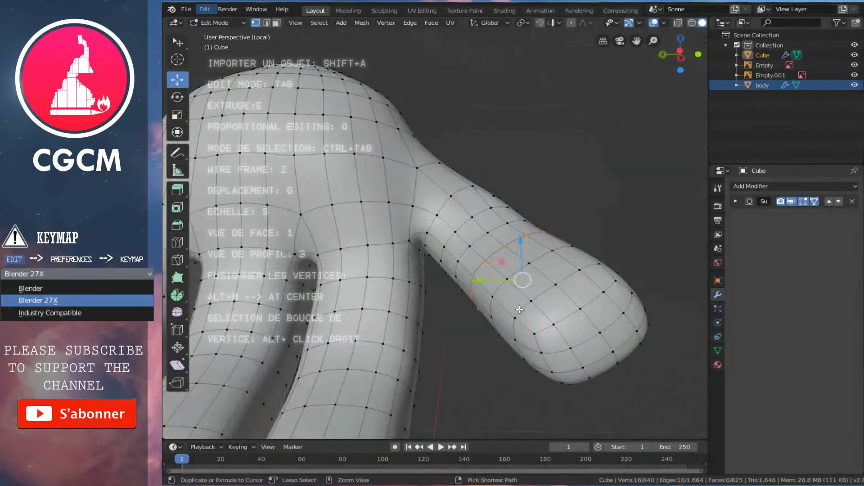
{"action": "key", "text": "ctrl+KP_Add"}
{"action": "key", "text": "ctrl+KP_Add"}
{"action": "key", "text": "ctrl+KP_Add"}
{"action": "key", "text": "ctrl+KP_Add"}
{"action": "key", "text": "ctrl+KP_Add"}
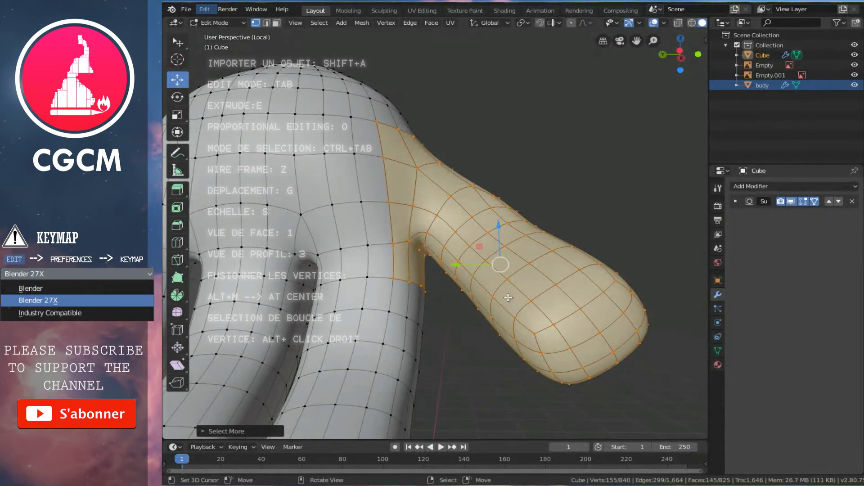
{"action": "key", "text": "w"}
{"action": "left_click", "coordinate": [510, 300]}
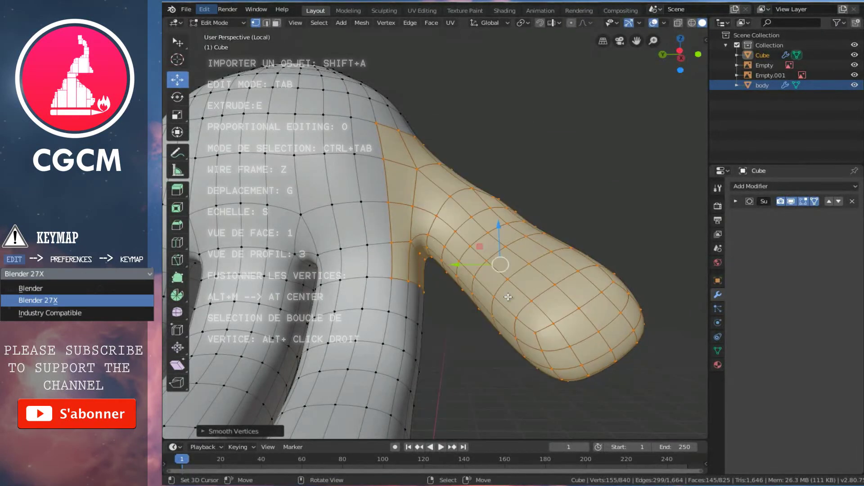
{"action": "key", "text": "w"}
{"action": "left_click", "coordinate": [507, 296]}
Review the smoothed hand, select one thumb-base vertex, and enable proportional editing.
{"action": "key", "text": "Tab"}
{"action": "scroll", "coordinate": [550, 295], "scroll_direction": "down", "scroll_amount": 3}
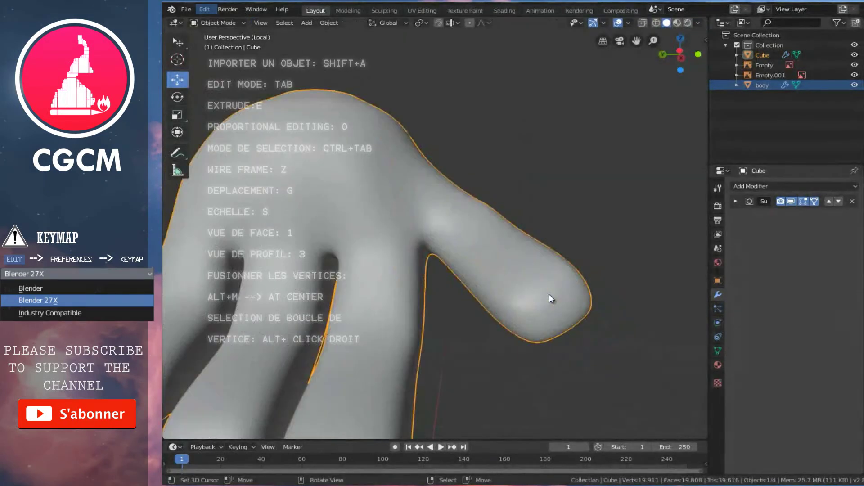
{"action": "scroll", "coordinate": [532, 292], "scroll_direction": "down", "scroll_amount": 2}
{"action": "mouse_move", "coordinate": [533, 292]}
{"action": "middle_mouse_down"}
{"action": "mouse_move", "coordinate": [361, 300]}
{"action": "mouse_move", "coordinate": [589, 307]}
{"action": "mouse_move", "coordinate": [529, 326]}
{"action": "mouse_move", "coordinate": [509, 236]}
{"action": "mouse_move", "coordinate": [456, 260]}
{"action": "middle_mouse_up"}
{"action": "key", "text": "Tab"}
{"action": "scroll", "coordinate": [510, 236], "scroll_direction": "up", "scroll_amount": 3}
{"action": "scroll", "coordinate": [469, 254], "scroll_direction": "up", "scroll_amount": 2}
{"action": "right_click", "coordinate": [463, 263]}
{"action": "mouse_move", "coordinate": [403, 266]}
{"action": "middle_mouse_down"}
{"action": "mouse_move", "coordinate": [402, 224]}
{"action": "mouse_move", "coordinate": [552, 253]}
{"action": "middle_mouse_up"}
{"action": "key", "text": "o"}
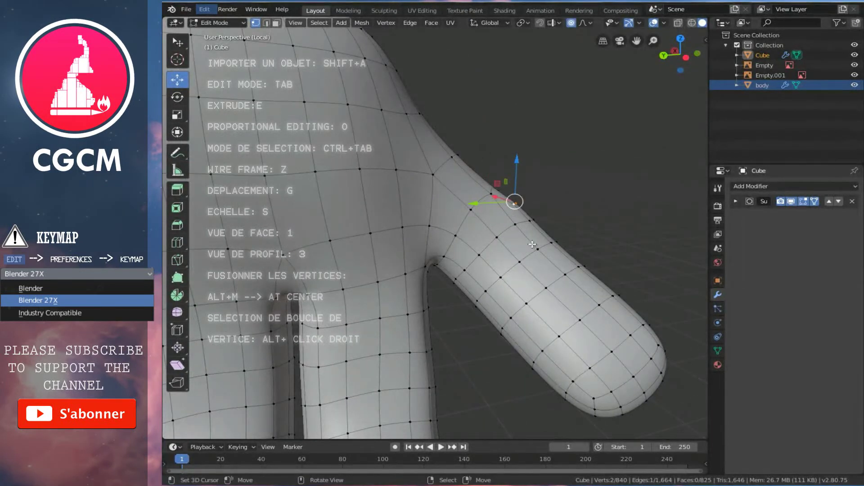
Move a crease vertex with a smaller proportional falloff and review the hand.
{"action": "key", "text": "g"}
{"action": "scroll", "coordinate": [509, 255], "scroll_direction": "up", "scroll_amount": 2}
{"action": "left_click", "coordinate": [510, 255]}
{"action": "key", "text": "Tab"}
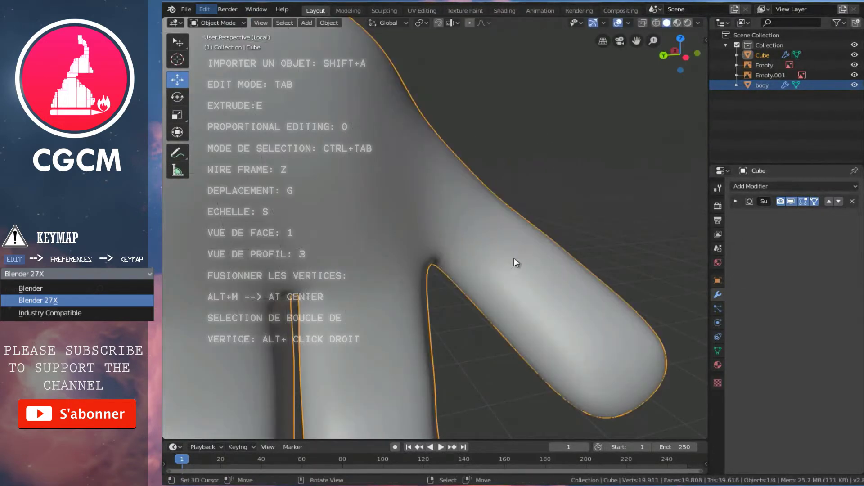
{"action": "scroll", "coordinate": [515, 253], "scroll_direction": "down", "scroll_amount": 3}
{"action": "mouse_move", "coordinate": [515, 249]}
{"action": "middle_mouse_down"}
{"action": "mouse_move", "coordinate": [307, 253]}
{"action": "mouse_move", "coordinate": [369, 204]}
{"action": "mouse_move", "coordinate": [524, 243]}
{"action": "mouse_move", "coordinate": [285, 248]}
{"action": "mouse_move", "coordinate": [363, 198]}
{"action": "mouse_move", "coordinate": [280, 185]}
{"action": "mouse_move", "coordinate": [301, 182]}
{"action": "middle_mouse_up"}
{"action": "scroll", "coordinate": [328, 191], "scroll_direction": "up", "scroll_amount": 4}
{"action": "scroll", "coordinate": [383, 219], "scroll_direction": "up", "scroll_amount": 3}
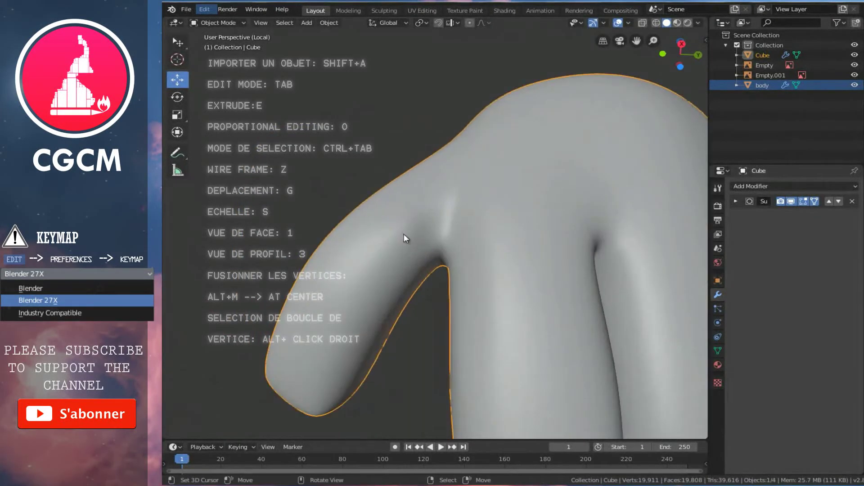
{"action": "key", "text": "Tab"}
Pull the thumb crease vertex sideways along X and check the hand shape.
{"action": "middle_click_drag", "start_coordinate": [431, 247], "coordinate": [443, 255]}
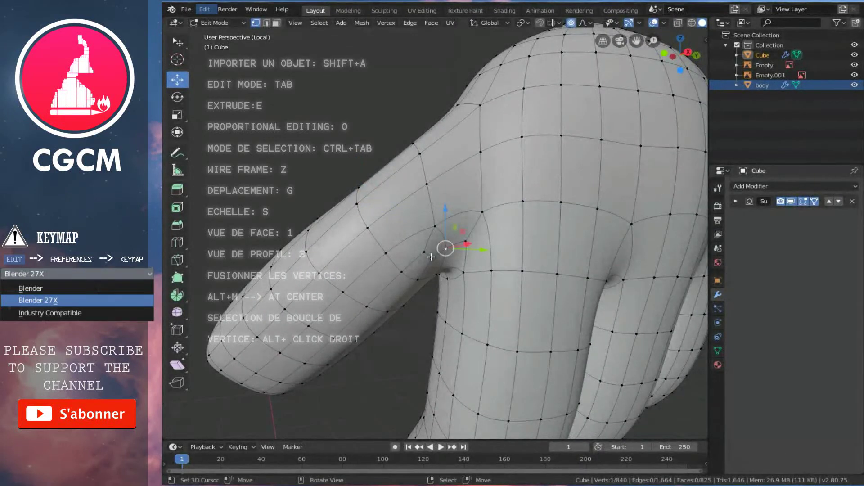
{"action": "middle_click_drag", "start_coordinate": [468, 242], "coordinate": [497, 293]}
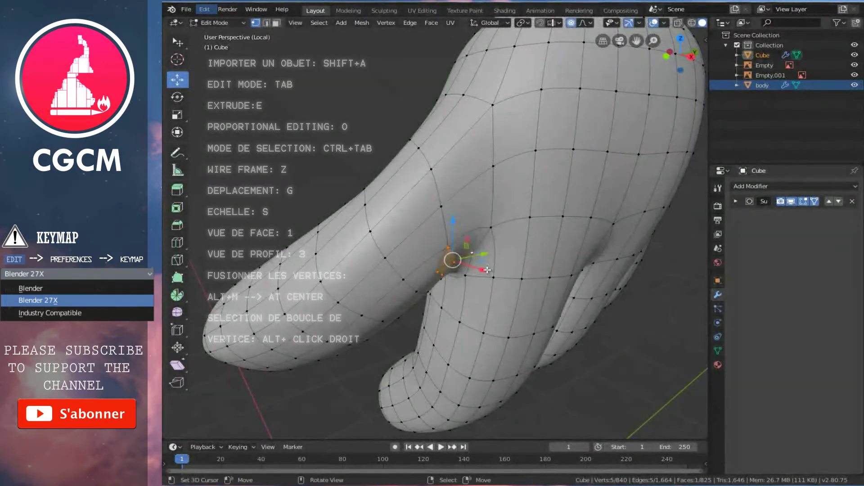
{"action": "left_click_drag", "start_coordinate": [488, 270], "coordinate": [489, 271]}
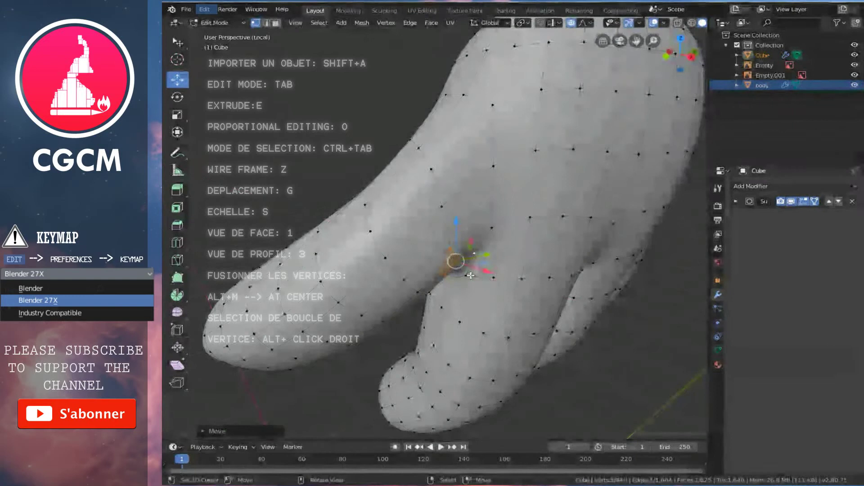
{"action": "left_click_drag", "start_coordinate": [491, 270], "coordinate": [509, 289]}
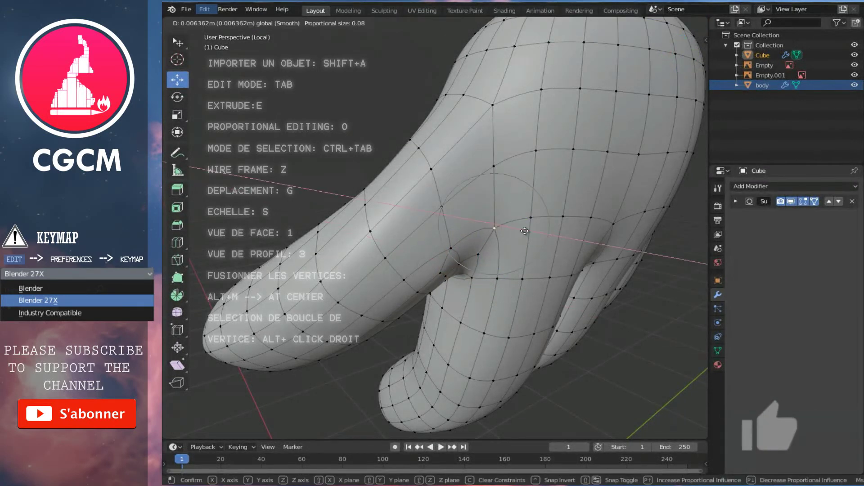
{"action": "key", "text": "Tab"}
{"action": "scroll", "coordinate": [448, 206], "scroll_direction": "down", "scroll_amount": 4}
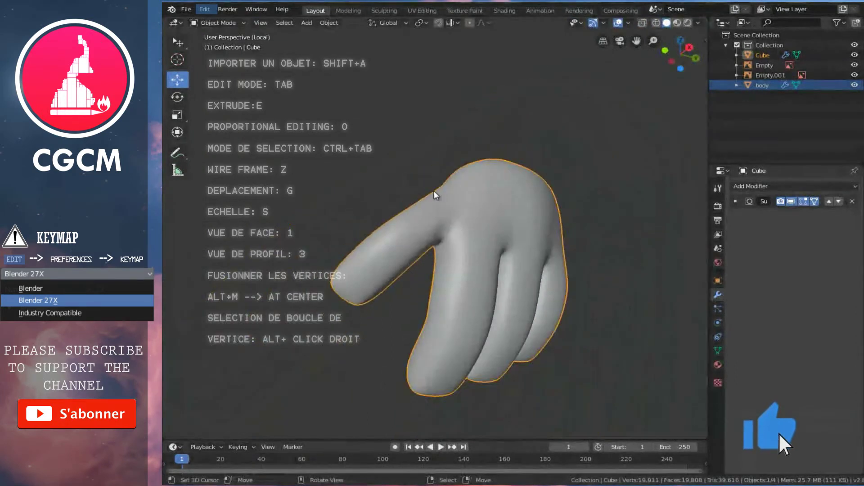
{"action": "scroll", "coordinate": [444, 208], "scroll_direction": "up", "scroll_amount": 3}
{"action": "key", "text": "Tab"}
{"action": "scroll", "coordinate": [465, 199], "scroll_direction": "up", "scroll_amount": 2}
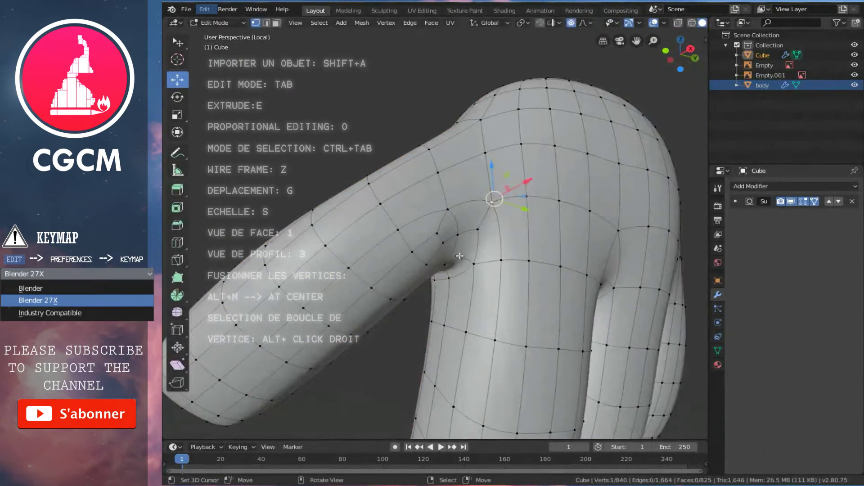
{"action": "scroll", "coordinate": [465, 199], "scroll_direction": "up", "scroll_amount": 2}
Nudge the crease vertex again with soft falloff, constrained to the X axis.
{"action": "key", "text": "g"}
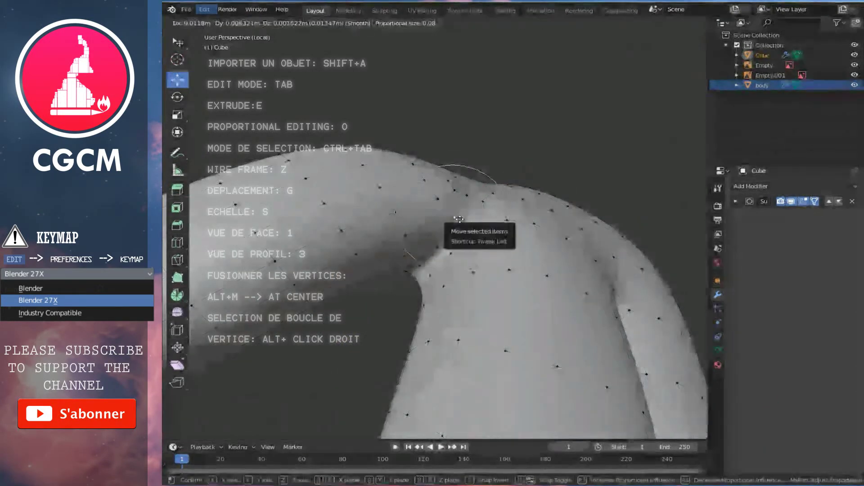
{"action": "left_click", "coordinate": [460, 200]}
{"action": "middle_click_drag", "start_coordinate": [451, 189], "coordinate": [477, 197]}
{"action": "key", "text": "g"}
{"action": "key", "text": "x"}
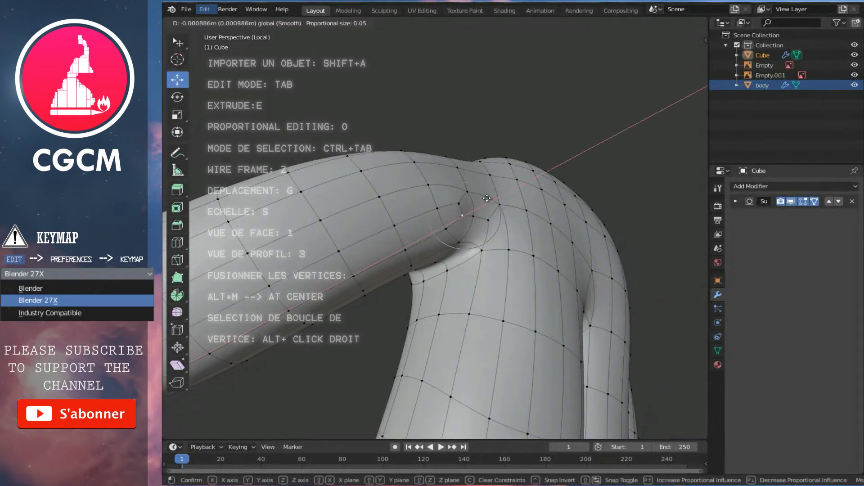
{"action": "left_click", "coordinate": [486, 198]}
Shift the crease vertex along X once more and review the whole hand.
{"action": "key", "text": "g"}
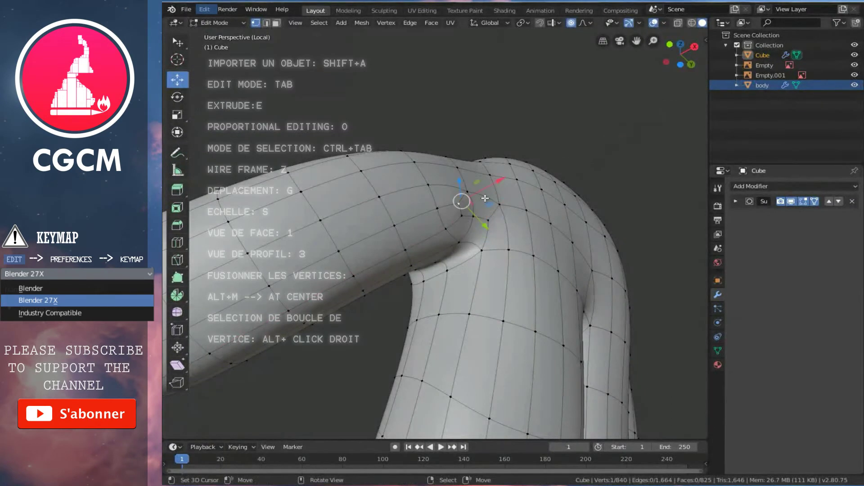
{"action": "key", "text": "x"}
{"action": "left_click", "coordinate": [486, 187]}
{"action": "key", "text": "Tab"}
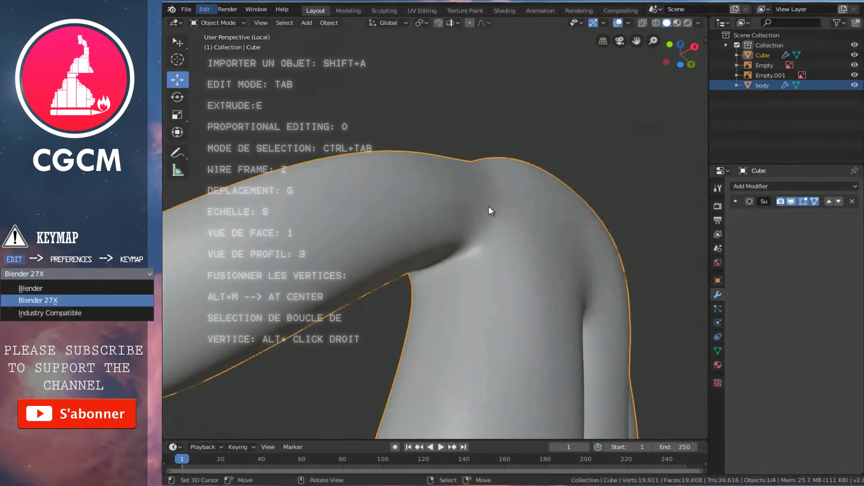
{"action": "scroll", "coordinate": [485, 206], "scroll_direction": "down", "scroll_amount": 3}
{"action": "mouse_move", "coordinate": [485, 206]}
{"action": "middle_mouse_down"}
{"action": "mouse_move", "coordinate": [425, 226]}
{"action": "mouse_move", "coordinate": [427, 252]}
{"action": "middle_mouse_up"}
{"action": "scroll", "coordinate": [427, 251], "scroll_direction": "up", "scroll_amount": 2}
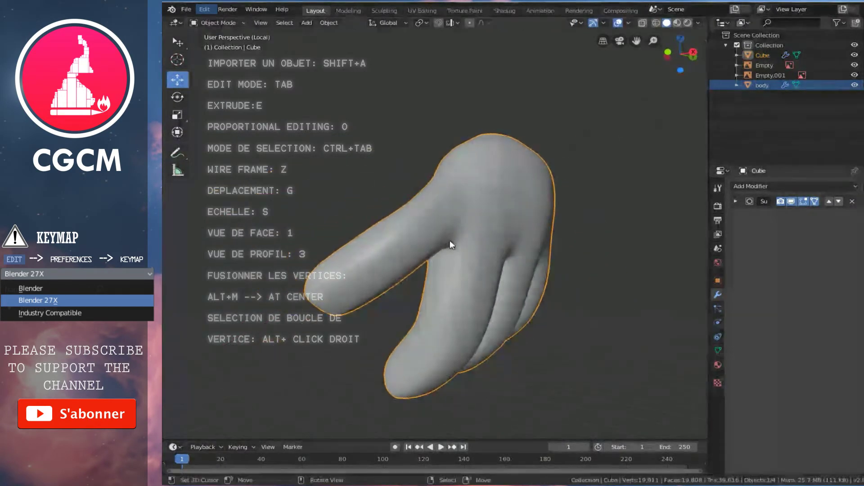
{"action": "key", "text": "Tab"}
{"action": "scroll", "coordinate": [450, 240], "scroll_direction": "up", "scroll_amount": 3}
Grow the selection into a crease patch, smooth its vertices, and view the smooth hand.
{"action": "key", "text": "ctrl+KP_Add"}
{"action": "key", "text": "ctrl+KP_Add"}
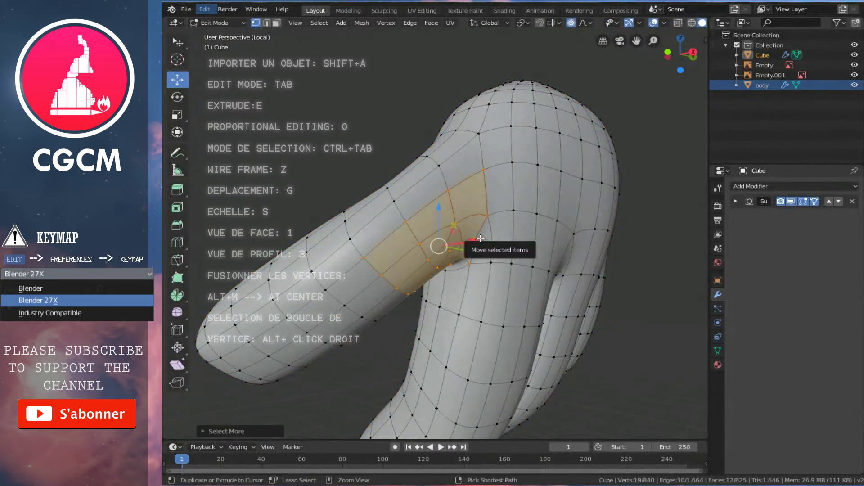
{"action": "key", "text": "w"}
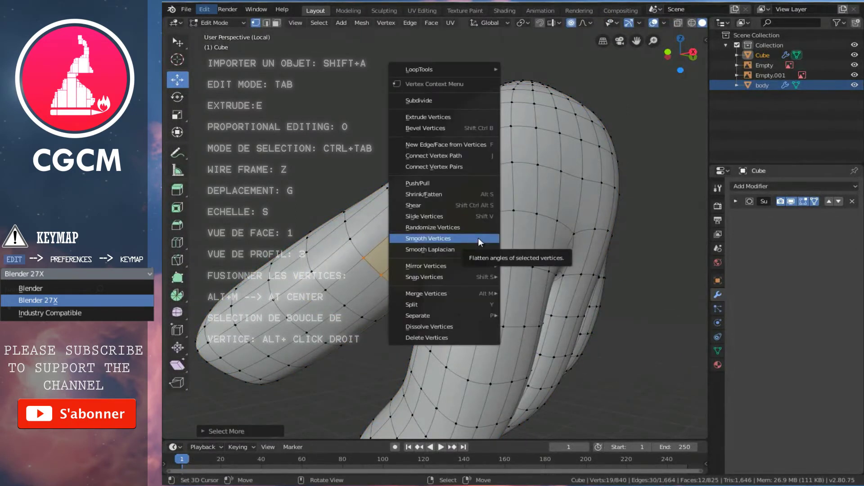
{"action": "left_click", "coordinate": [478, 238]}
{"action": "key", "text": "Tab"}
{"action": "scroll", "coordinate": [395, 243], "scroll_direction": "down", "scroll_amount": 4}
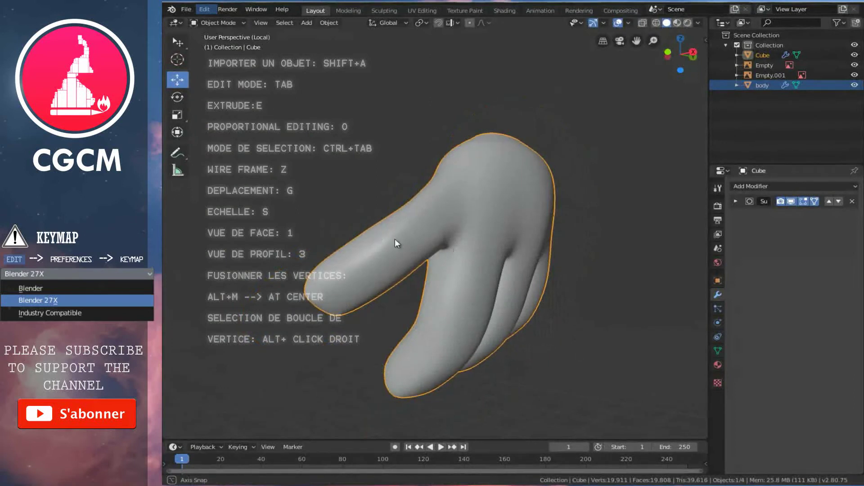
{"action": "scroll", "coordinate": [628, 251], "scroll_direction": "up", "scroll_amount": 5}
{"action": "scroll", "coordinate": [516, 218], "scroll_direction": "down", "scroll_amount": 6}
{"action": "mouse_move", "coordinate": [513, 213]}
{"action": "middle_mouse_down"}
{"action": "mouse_move", "coordinate": [454, 222]}
{"action": "mouse_move", "coordinate": [439, 213]}
{"action": "middle_mouse_up"}
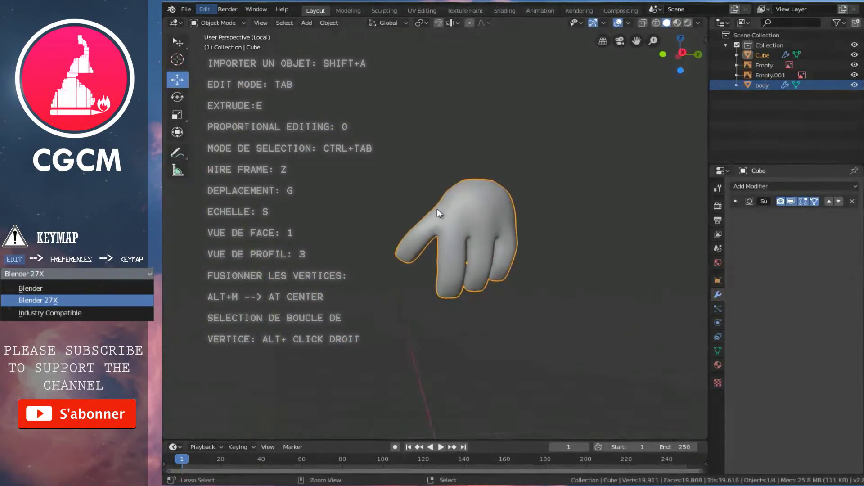
Switch to the right orthographic side view, zoom in, and select the thumb-tip loop in Edit Mode.
{"action": "key", "text": "ctrl+KP_3"}
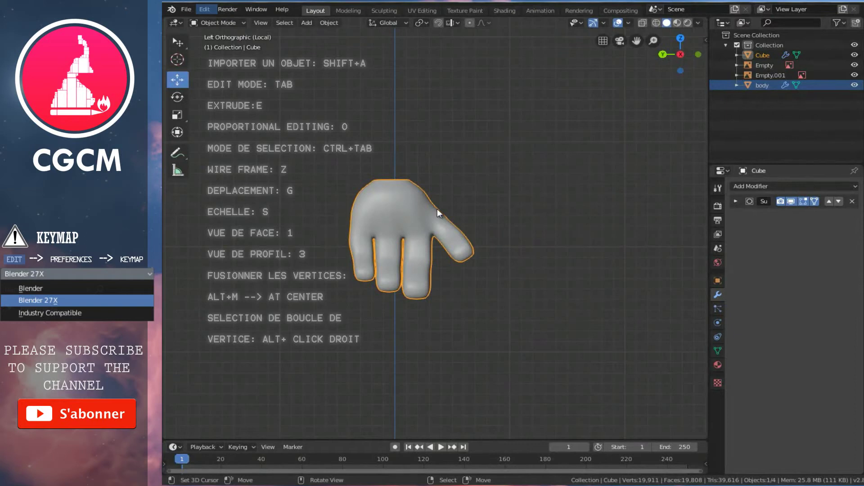
{"action": "key", "text": "KP_3"}
{"action": "scroll", "coordinate": [457, 215], "scroll_direction": "up", "scroll_amount": 5}
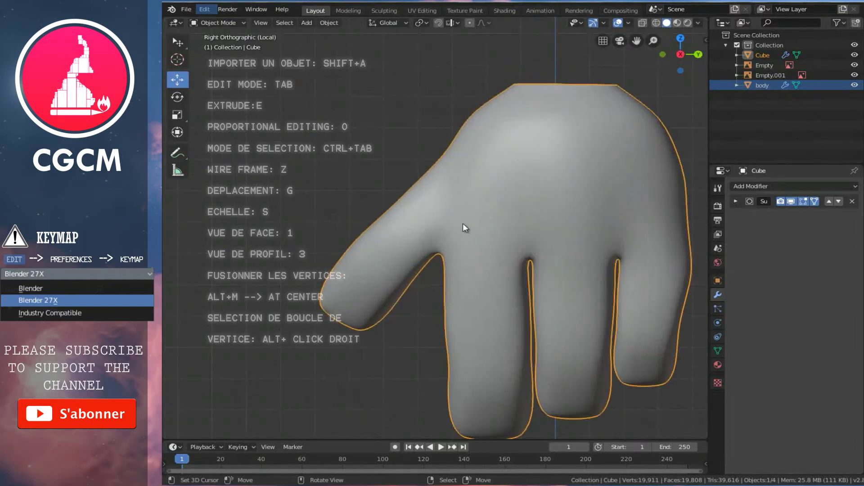
{"action": "key", "text": "Tab"}
{"action": "right_click", "coordinate": [350, 313], "text": "alt"}
{"action": "key", "text": "ctrl"}
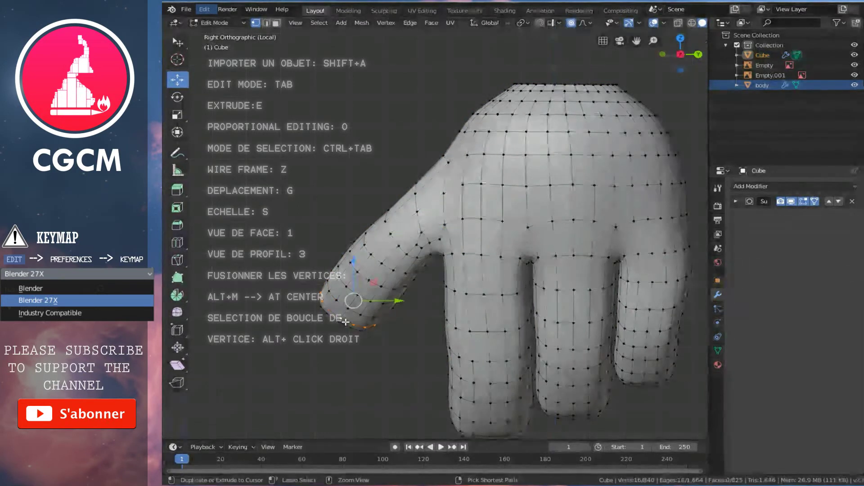
Grow the selection over the whole thumb, enable X-ray, and move the thumb.
{"action": "key", "text": "ctrl+KP_Add"}
{"action": "key", "text": "ctrl+KP_Add"}
{"action": "key", "text": "ctrl+KP_Add"}
{"action": "key", "text": "ctrl+KP_Add"}
{"action": "key", "text": "ctrl+KP_Add"}
{"action": "key", "text": "ctrl+KP_Add"}
{"action": "key", "text": "ctrl+KP_Add"}
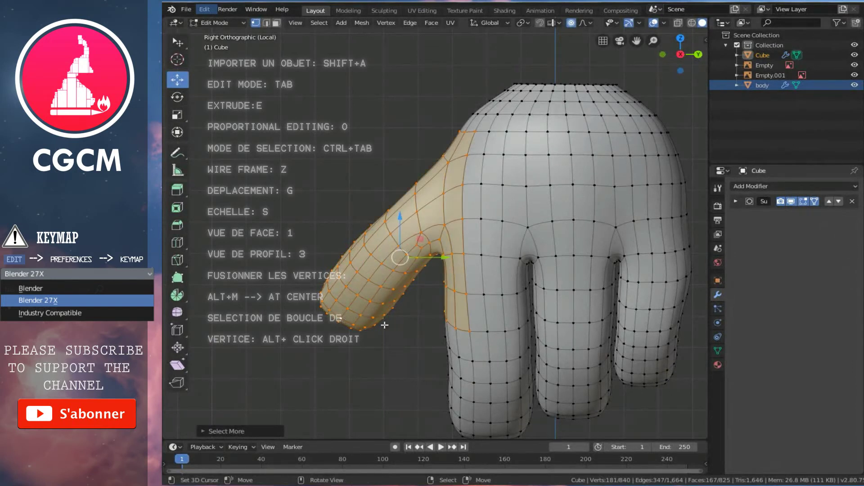
{"action": "key", "text": "z"}
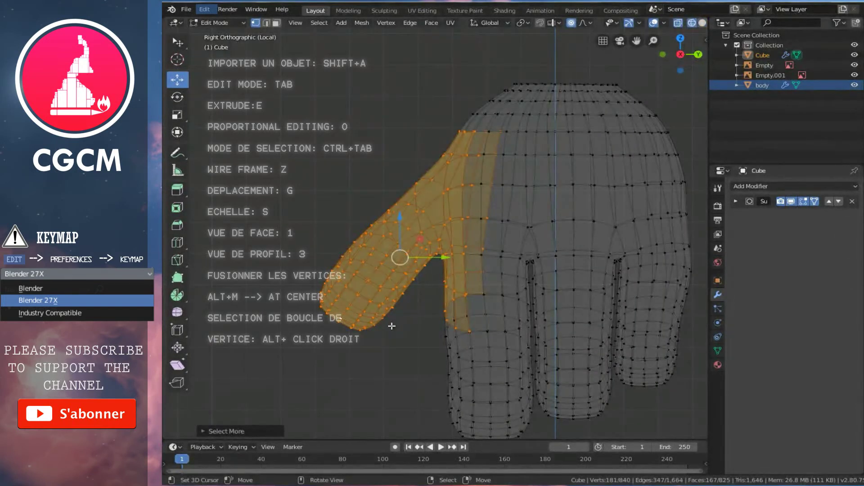
{"action": "key", "text": "g"}
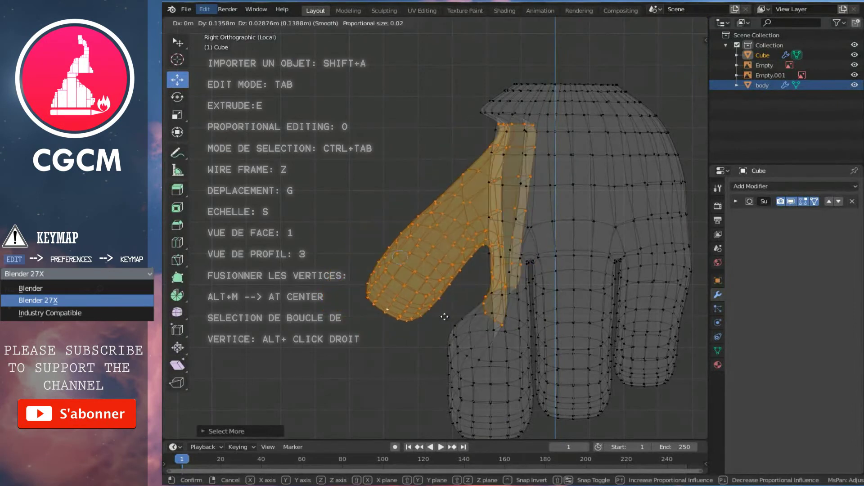
{"action": "left_click", "coordinate": [362, 305]}
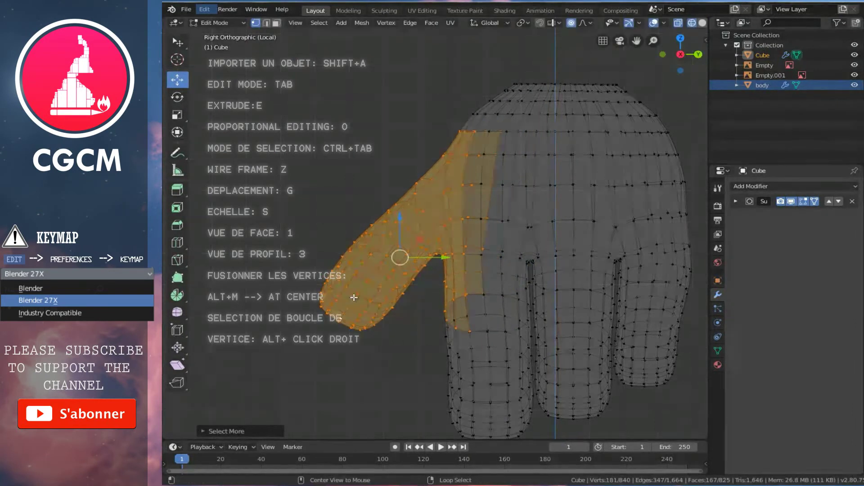
Reselect the thumb tip and upper thumb vertices using grow and circle select.
{"action": "right_click", "coordinate": [354, 297], "text": "alt"}
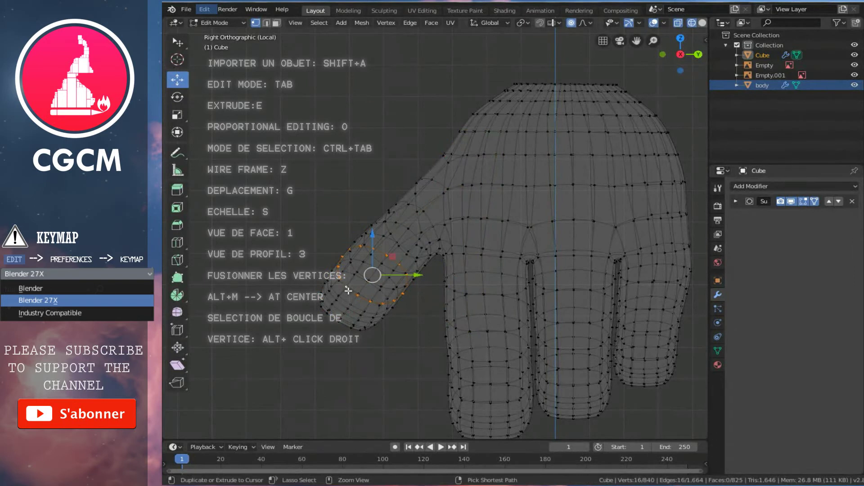
{"action": "key", "text": "ctrl+KP_Add"}
{"action": "key", "text": "ctrl+KP_Add"}
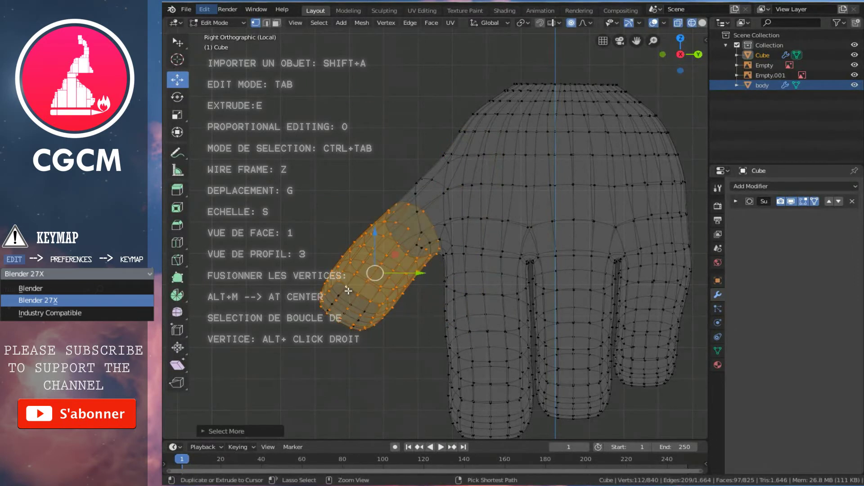
{"action": "key", "text": "ctrl+KP_Add"}
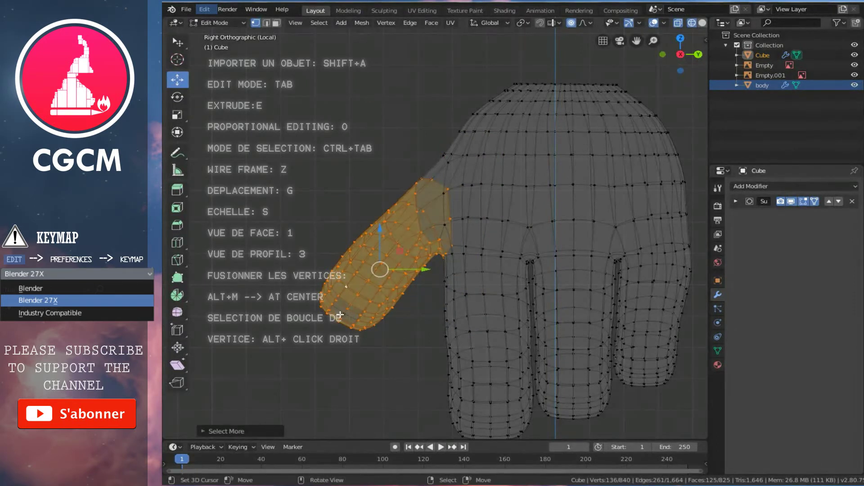
{"action": "right_click", "coordinate": [340, 314]}
{"action": "key", "text": "c"}
{"action": "scroll", "coordinate": [295, 250], "scroll_direction": "down", "scroll_amount": 3}
{"action": "mouse_move", "coordinate": [338, 250]}
{"action": "left_mouse_down"}
{"action": "mouse_move", "coordinate": [357, 278]}
{"action": "mouse_move", "coordinate": [375, 250]}
{"action": "mouse_move", "coordinate": [368, 245]}
{"action": "mouse_move", "coordinate": [396, 241]}
{"action": "left_mouse_up"}
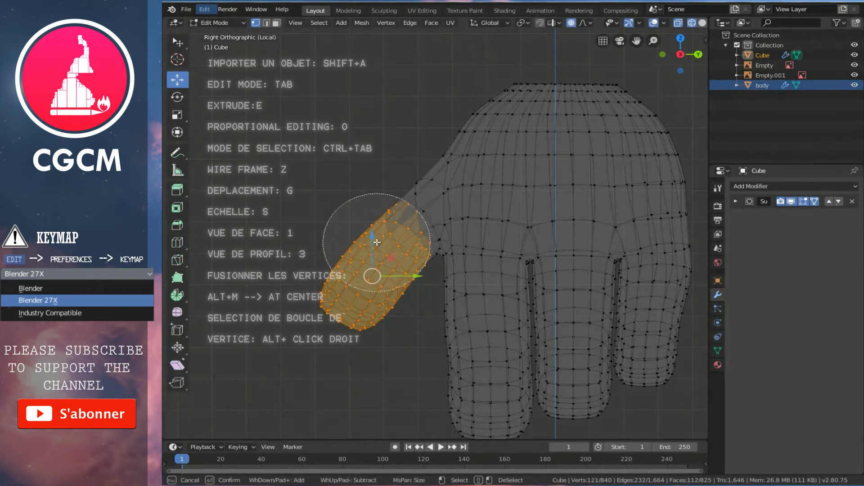
{"action": "right_click", "coordinate": [397, 301]}
Move and rotate the selected thumb with soft proportional falloff.
{"action": "key", "text": "g"}
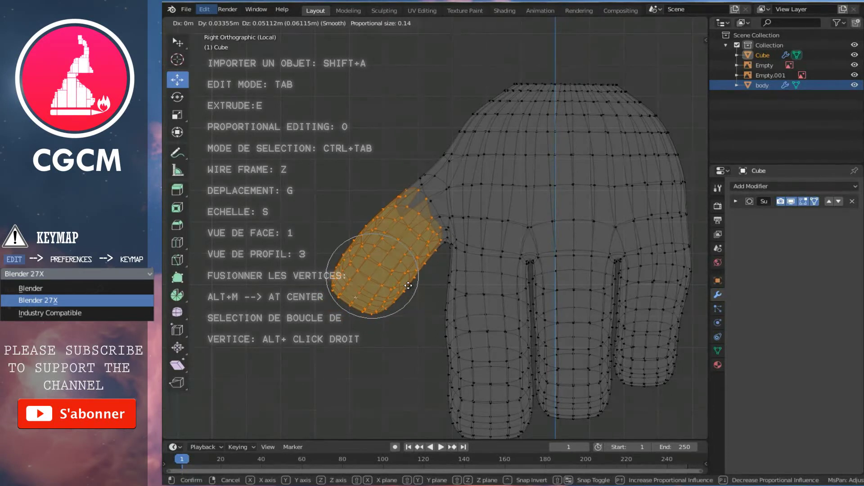
{"action": "left_click", "coordinate": [409, 286]}
{"action": "key", "text": "r"}
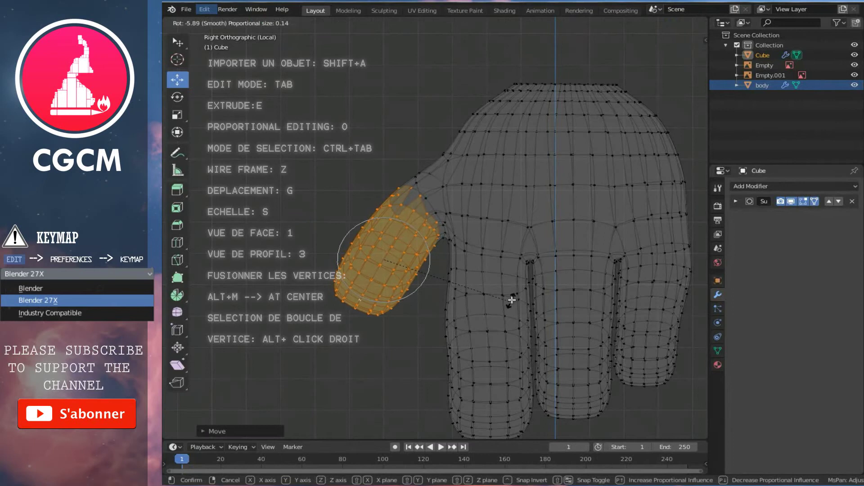
{"action": "left_click", "coordinate": [525, 289]}
{"action": "key", "text": "g"}
{"action": "scroll", "coordinate": [483, 313], "scroll_direction": "up", "scroll_amount": 7}
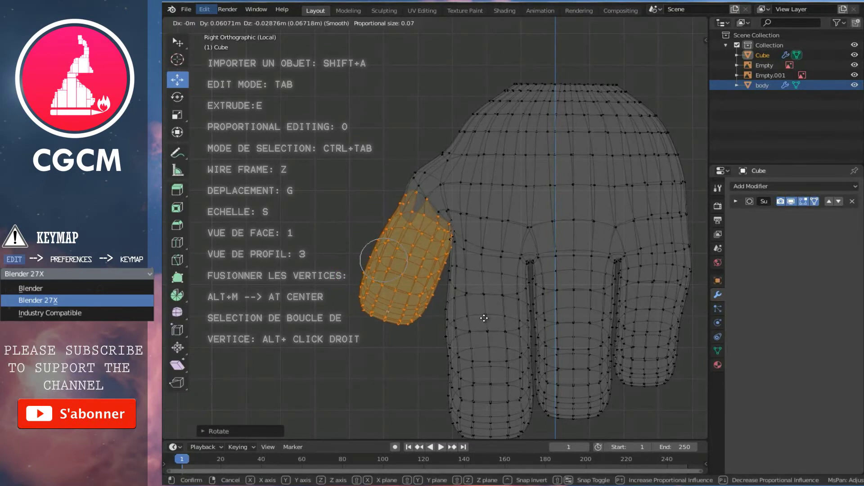
{"action": "left_click", "coordinate": [485, 322]}
Tilt the thumb upright and settle it in its final position beside the fingers.
{"action": "key", "text": "r"}
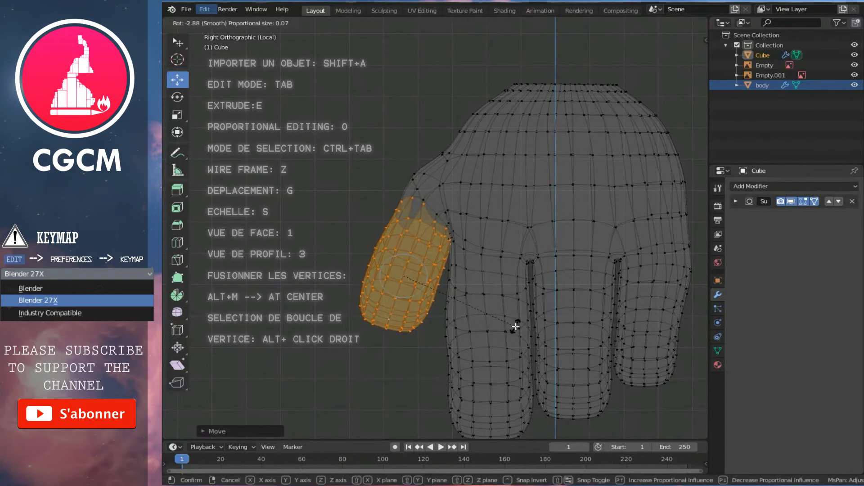
{"action": "left_click", "coordinate": [522, 320]}
{"action": "key", "text": "g"}
{"action": "scroll", "coordinate": [500, 324], "scroll_direction": "up", "scroll_amount": 4}
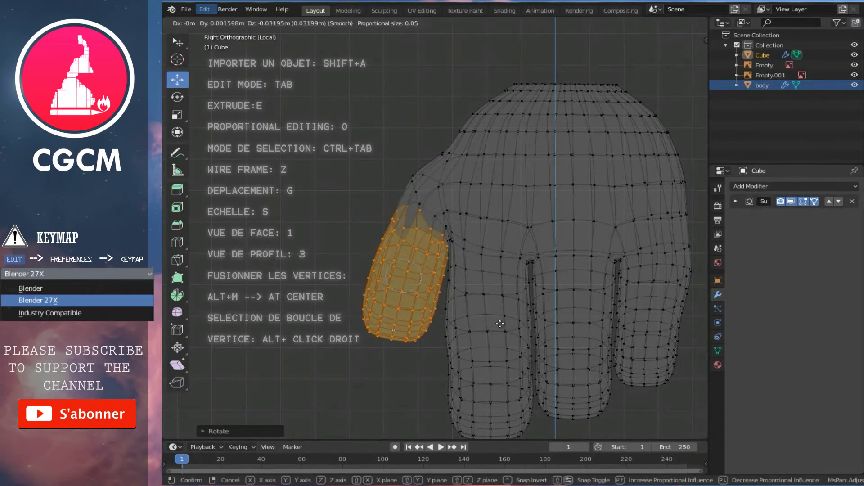
{"action": "left_click", "coordinate": [500, 324]}
{"action": "scroll", "coordinate": [464, 270], "scroll_direction": "up", "scroll_amount": 5, "text": "shift"}
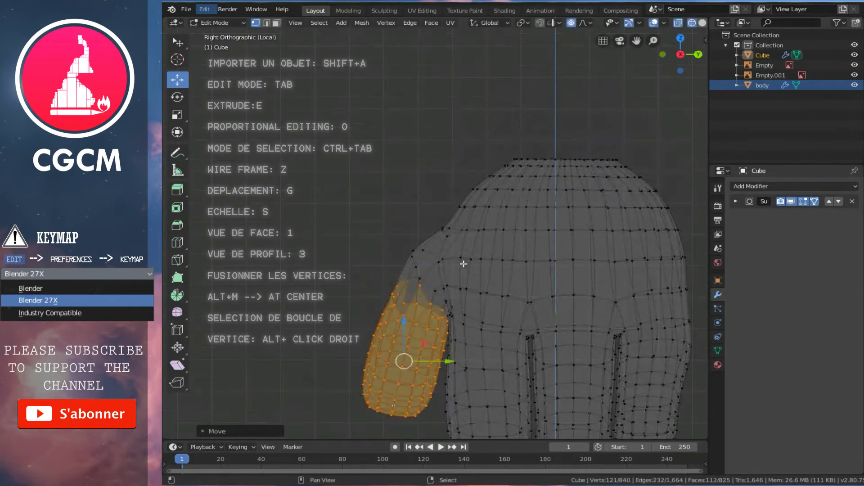
Circle-select the hand's upper-left edge vertices and pull them with a proportional-falloff move.
{"action": "right_click", "coordinate": [452, 229]}
{"action": "key", "text": "c"}
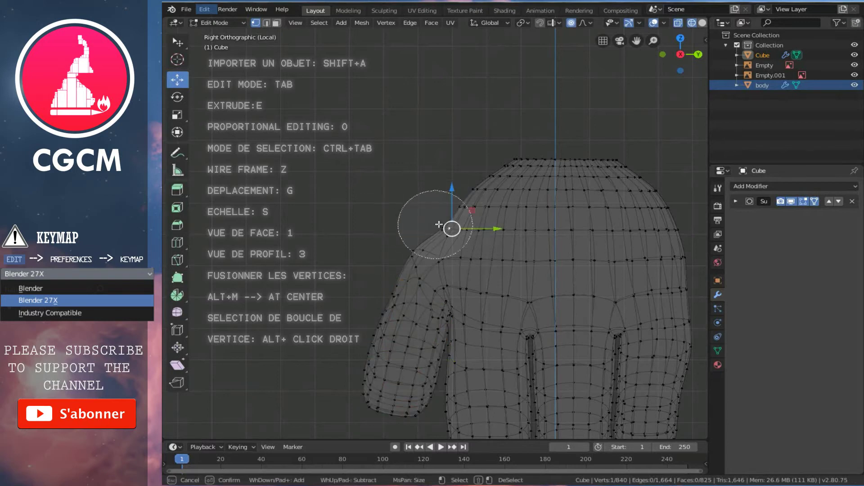
{"action": "left_click_drag", "start_coordinate": [447, 227], "coordinate": [436, 215]}
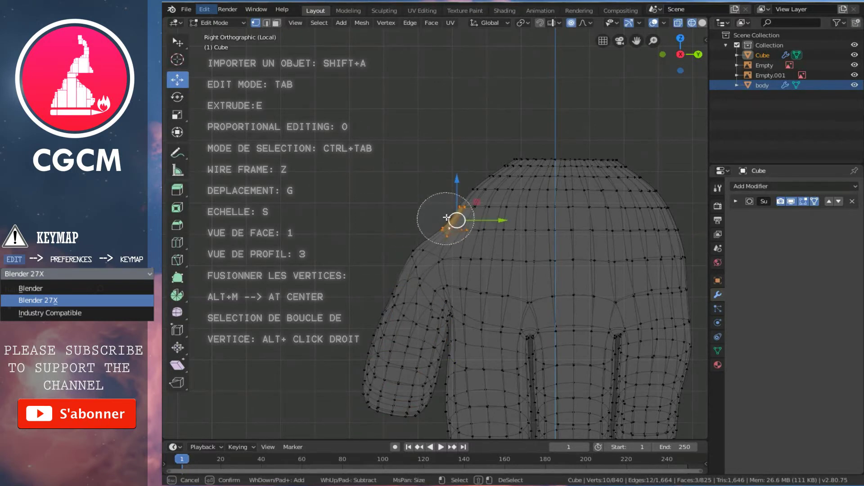
{"action": "key", "text": "Escape"}
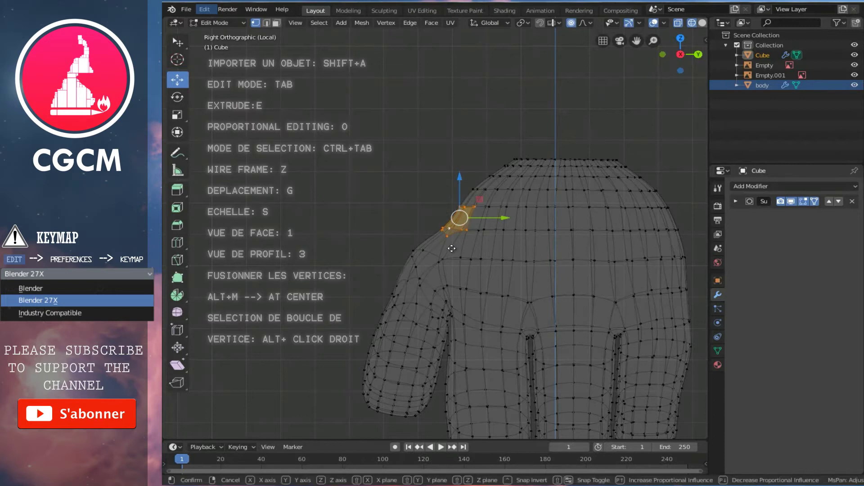
{"action": "key", "text": "g"}
{"action": "scroll", "coordinate": [434, 241], "scroll_direction": "down", "scroll_amount": 4}
{"action": "scroll", "coordinate": [434, 240], "scroll_direction": "down", "scroll_amount": 3}
{"action": "scroll", "coordinate": [435, 240], "scroll_direction": "down", "scroll_amount": 3}
{"action": "left_click", "coordinate": [435, 240]}
Nudge the upper edge again with a tighter soft-falloff move.
{"action": "key", "text": "g"}
{"action": "scroll", "coordinate": [439, 239], "scroll_direction": "up", "scroll_amount": 3}
{"action": "scroll", "coordinate": [440, 242], "scroll_direction": "up", "scroll_amount": 5}
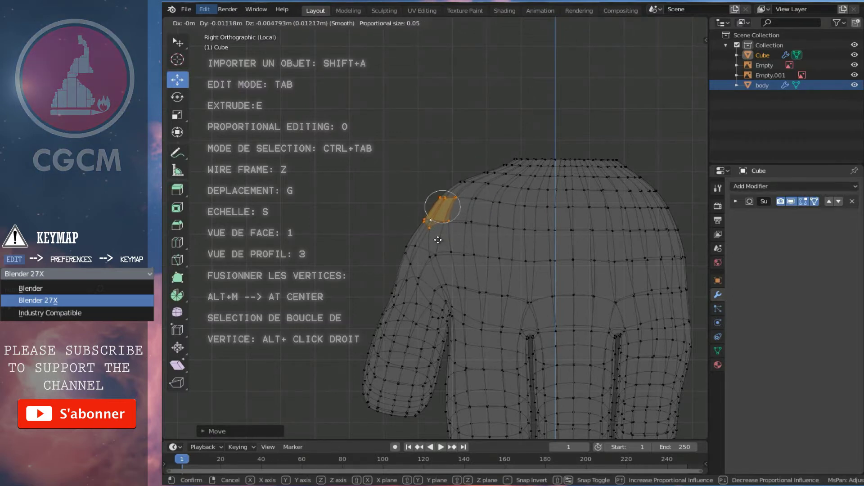
{"action": "left_click", "coordinate": [438, 240]}
{"action": "scroll", "coordinate": [435, 234], "scroll_direction": "up", "scroll_amount": 2}
Select the upper-corner vertices near the wrist opening and pull them into a rounder outline.
{"action": "right_click", "coordinate": [427, 225]}
{"action": "key", "text": "c"}
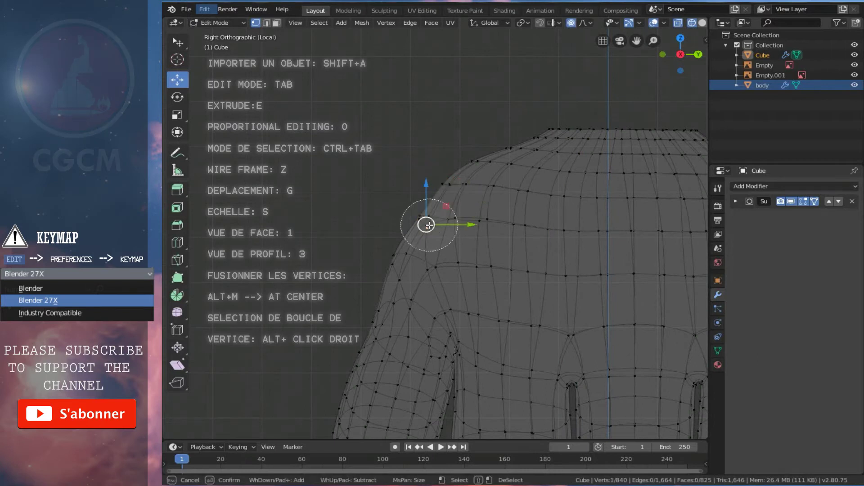
{"action": "left_click", "coordinate": [414, 215]}
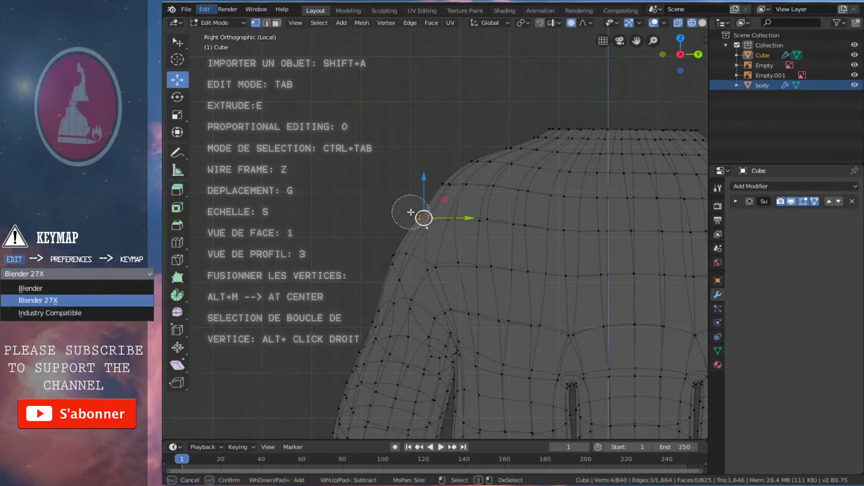
{"action": "key", "text": "Escape"}
{"action": "key", "text": "g"}
{"action": "left_click", "coordinate": [449, 225]}
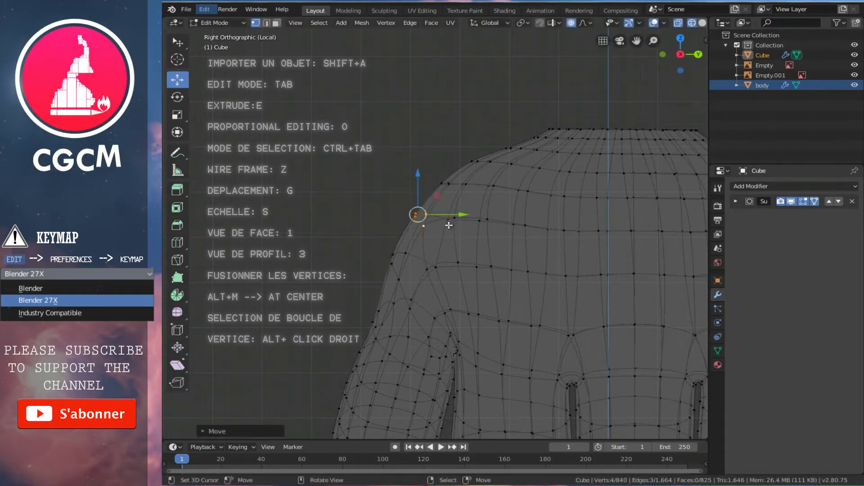
{"action": "scroll", "coordinate": [479, 269], "scroll_direction": "down", "scroll_amount": 3}
{"action": "scroll", "coordinate": [479, 269], "scroll_direction": "down", "scroll_amount": 2}
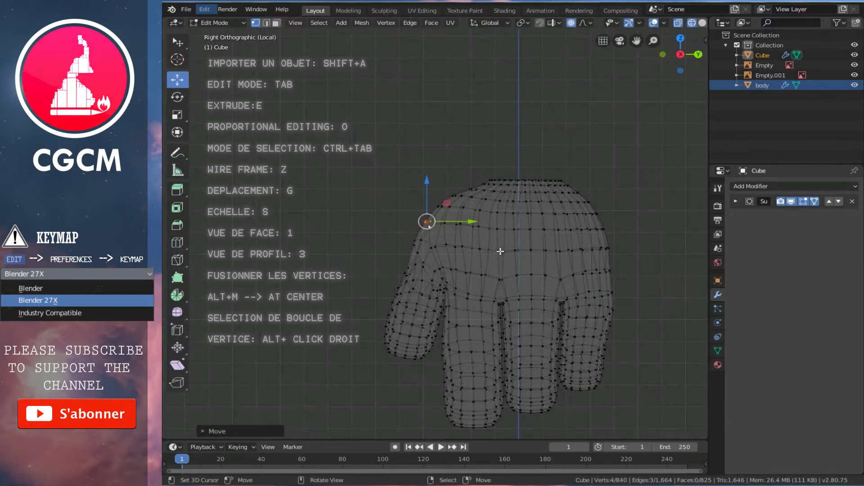
Show the hand as solid and inspect it from front, right and left views.
{"action": "key", "text": "z"}
{"action": "mouse_move", "coordinate": [497, 257]}
{"action": "middle_mouse_down"}
{"action": "mouse_move", "coordinate": [588, 270]}
{"action": "mouse_move", "coordinate": [489, 258]}
{"action": "middle_mouse_up"}
{"action": "scroll", "coordinate": [489, 257], "scroll_direction": "down", "scroll_amount": 2}
{"action": "key", "text": "KP_1"}
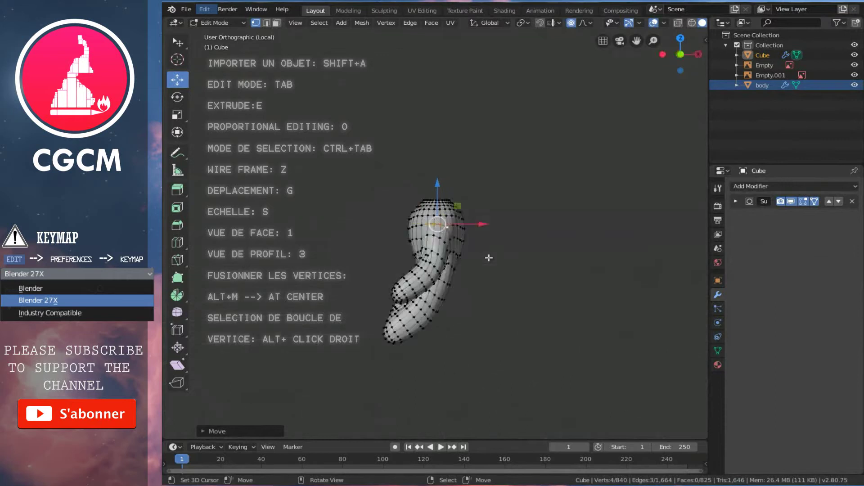
{"action": "key", "text": "KP_3"}
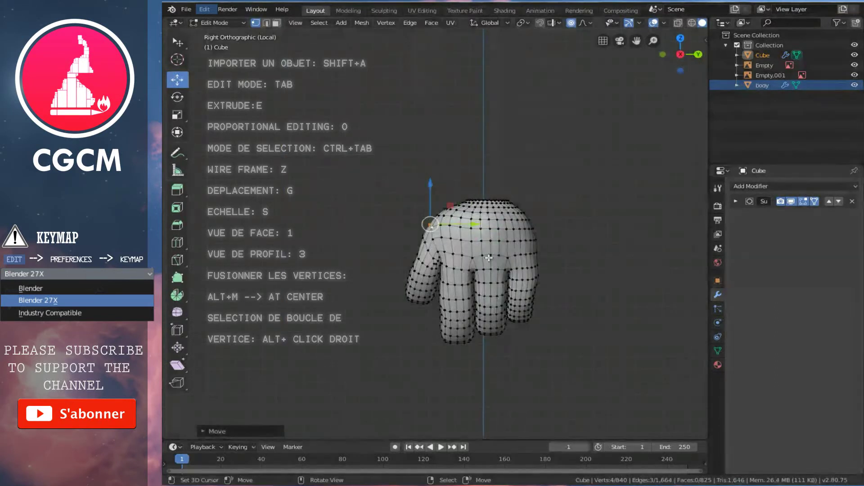
{"action": "key", "text": "KP_1"}
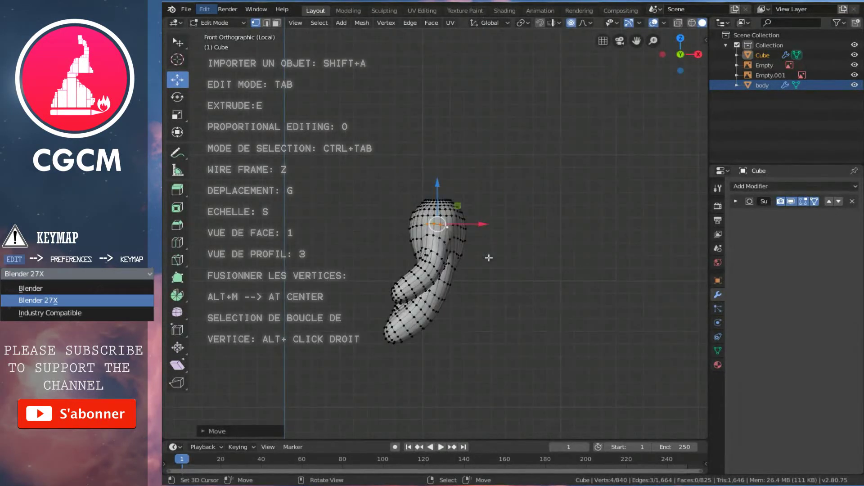
{"action": "key", "text": "ctrl+KP_3"}
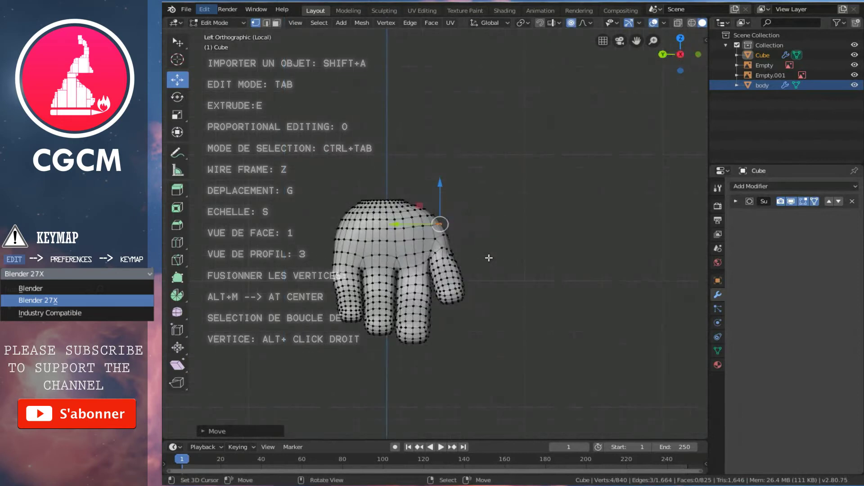
Select all hand vertices, apply Smooth Vertices twice, and return to Object Mode.
{"action": "key", "text": "a"}
{"action": "key", "text": "z"}
{"action": "key", "text": "z"}
{"action": "key", "text": "a"}
{"action": "key", "text": "a"}
{"action": "key", "text": "a"}
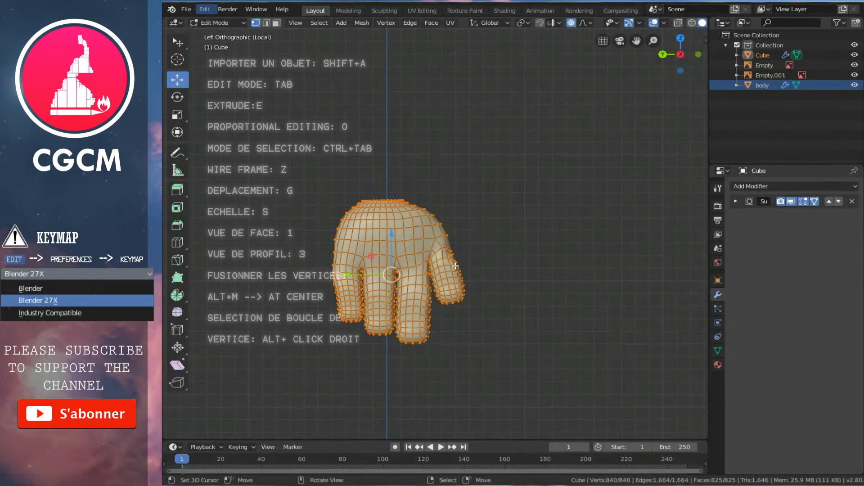
{"action": "key", "text": "w"}
{"action": "left_click", "coordinate": [455, 266]}
{"action": "key", "text": "w"}
{"action": "left_click", "coordinate": [455, 266]}
{"action": "key", "text": "Tab"}
{"action": "scroll", "coordinate": [471, 263], "scroll_direction": "up", "scroll_amount": 1}
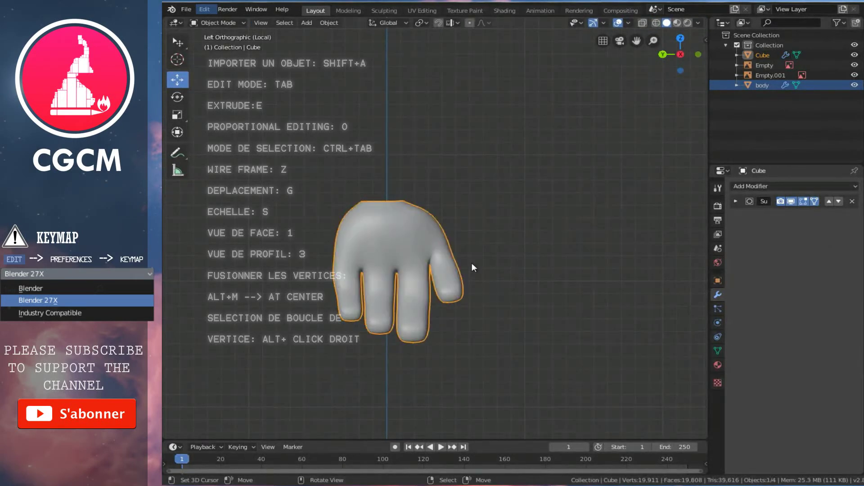
{"action": "scroll", "coordinate": [474, 271], "scroll_direction": "up", "scroll_amount": 2}
{"action": "scroll", "coordinate": [446, 263], "scroll_direction": "up", "scroll_amount": 1}
{"action": "scroll", "coordinate": [443, 274], "scroll_direction": "up", "scroll_amount": 1}
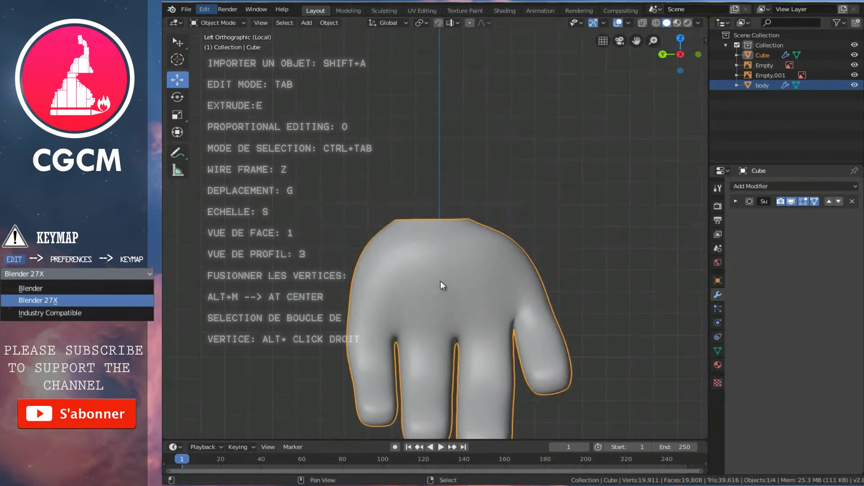
{"action": "scroll", "coordinate": [445, 284], "scroll_direction": "up", "scroll_amount": 2}
Lift the wrist opening loop with soft falloff and rescale it.
{"action": "key", "text": "Tab"}
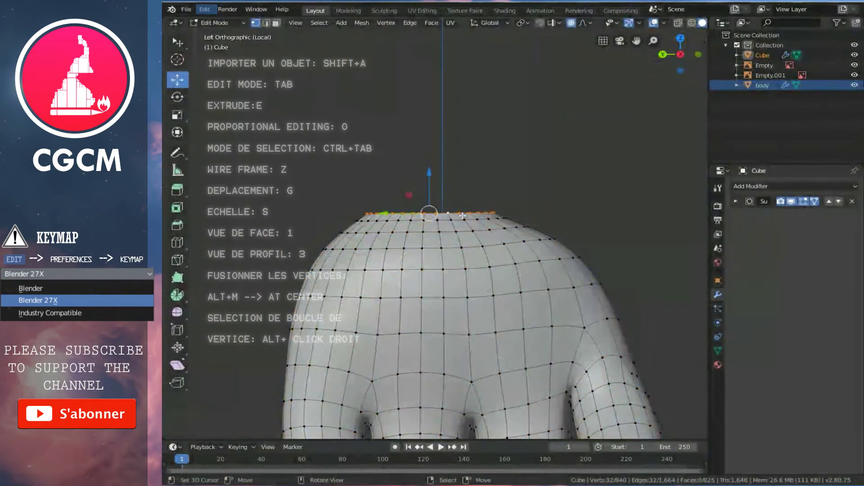
{"action": "key", "text": "g"}
{"action": "scroll", "coordinate": [388, 214], "scroll_direction": "down", "scroll_amount": 5}
{"action": "scroll", "coordinate": [394, 216], "scroll_direction": "down", "scroll_amount": 4}
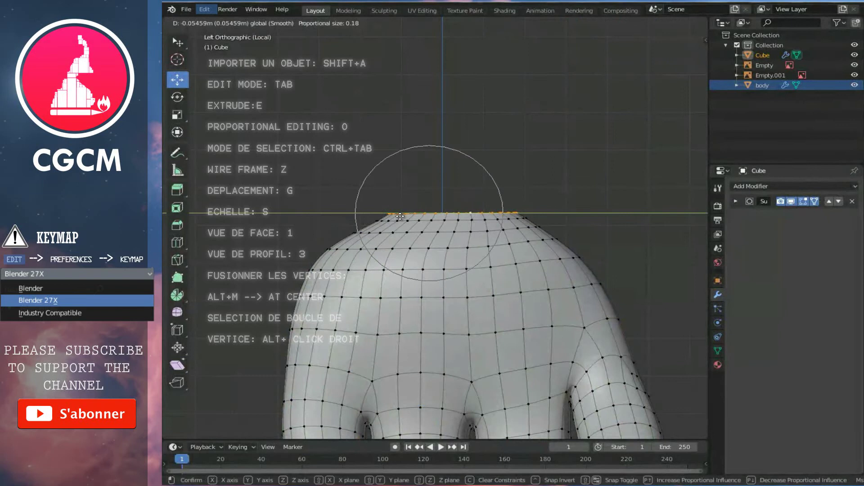
{"action": "scroll", "coordinate": [400, 217], "scroll_direction": "down", "scroll_amount": 7}
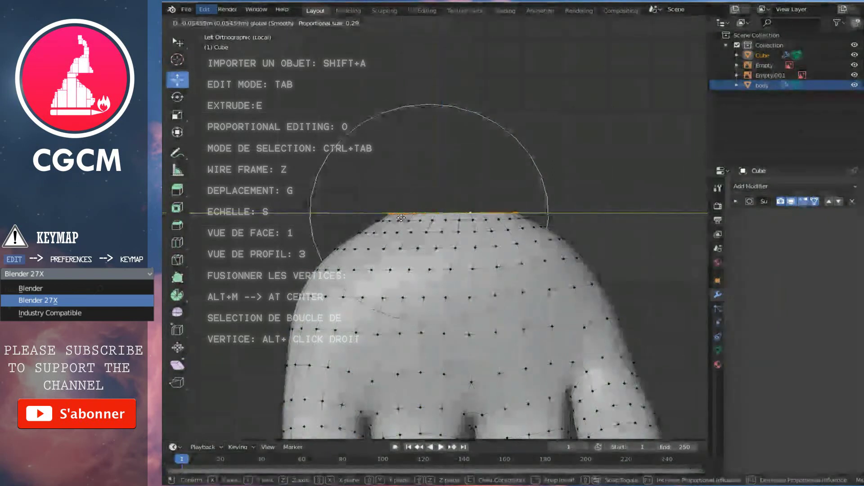
{"action": "key", "text": "Return"}
{"action": "key", "text": "s"}
{"action": "left_click", "coordinate": [578, 287]}
Check the hand from the left side, then raise the wrist opening loop further with soft falloff.
{"action": "key", "text": "Tab"}
{"action": "scroll", "coordinate": [513, 323], "scroll_direction": "down", "scroll_amount": 5}
{"action": "mouse_move", "coordinate": [512, 323]}
{"action": "middle_mouse_down"}
{"action": "mouse_move", "coordinate": [425, 315]}
{"action": "mouse_move", "coordinate": [366, 259]}
{"action": "mouse_move", "coordinate": [292, 274]}
{"action": "mouse_move", "coordinate": [457, 309]}
{"action": "mouse_move", "coordinate": [590, 299]}
{"action": "mouse_move", "coordinate": [423, 312]}
{"action": "mouse_move", "coordinate": [283, 305]}
{"action": "mouse_move", "coordinate": [493, 310]}
{"action": "middle_mouse_up"}
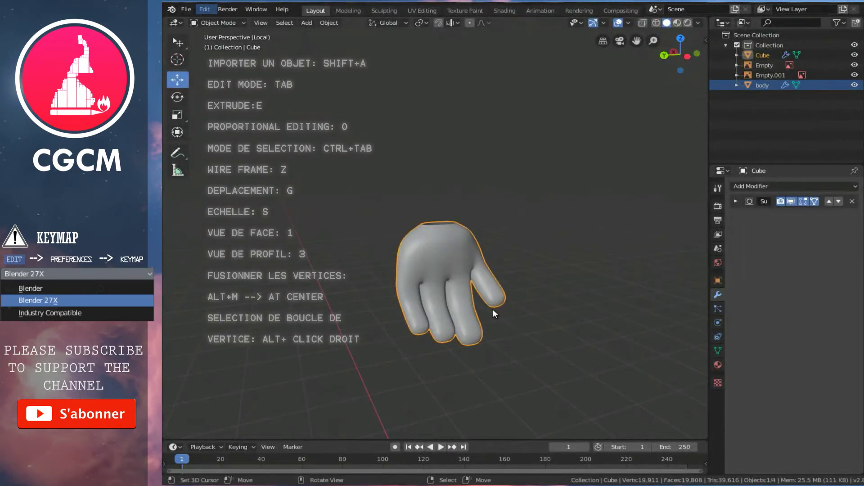
{"action": "key", "text": "ctrl+KP_3"}
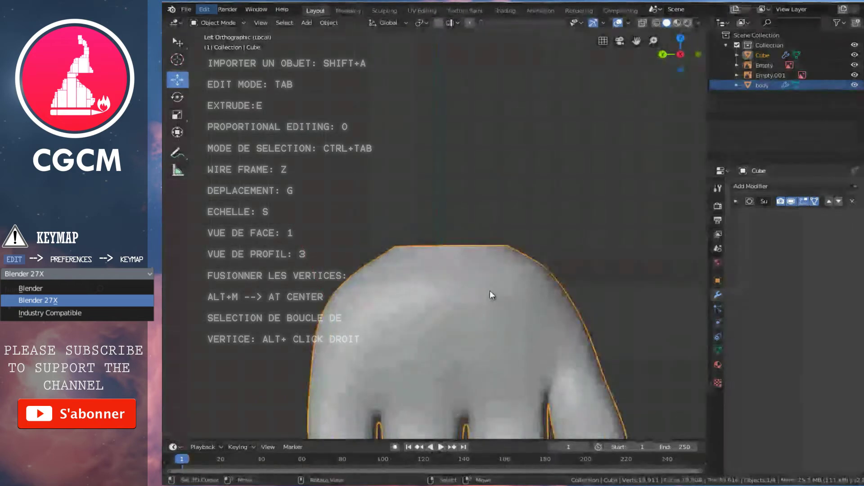
{"action": "key", "text": "Tab"}
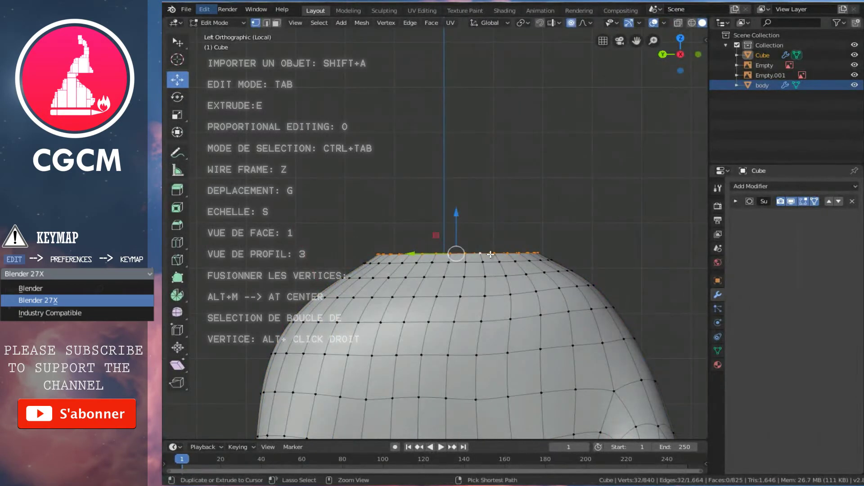
{"action": "key", "text": "g"}
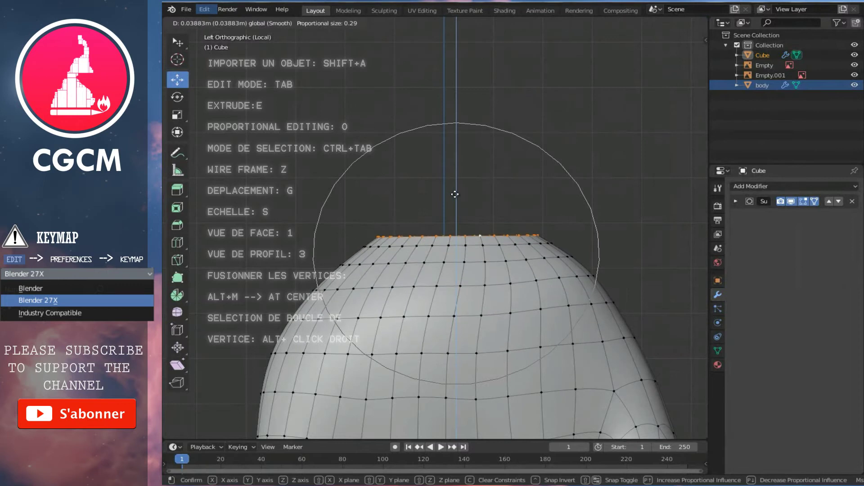
{"action": "scroll", "coordinate": [452, 192], "scroll_direction": "up", "scroll_amount": 2}
{"action": "scroll", "coordinate": [451, 191], "scroll_direction": "up", "scroll_amount": 1}
{"action": "scroll", "coordinate": [451, 190], "scroll_direction": "up", "scroll_amount": 1}
{"action": "left_click", "coordinate": [451, 190]}
{"action": "scroll", "coordinate": [445, 198], "scroll_direction": "down", "scroll_amount": 3}
{"action": "key", "text": "Tab"}
Widen two horizontal loops below the wrist opening for a fuller back of the hand.
{"action": "scroll", "coordinate": [442, 221], "scroll_direction": "down", "scroll_amount": 2}
{"action": "scroll", "coordinate": [422, 226], "scroll_direction": "up", "scroll_amount": 4}
{"action": "key", "text": "Tab"}
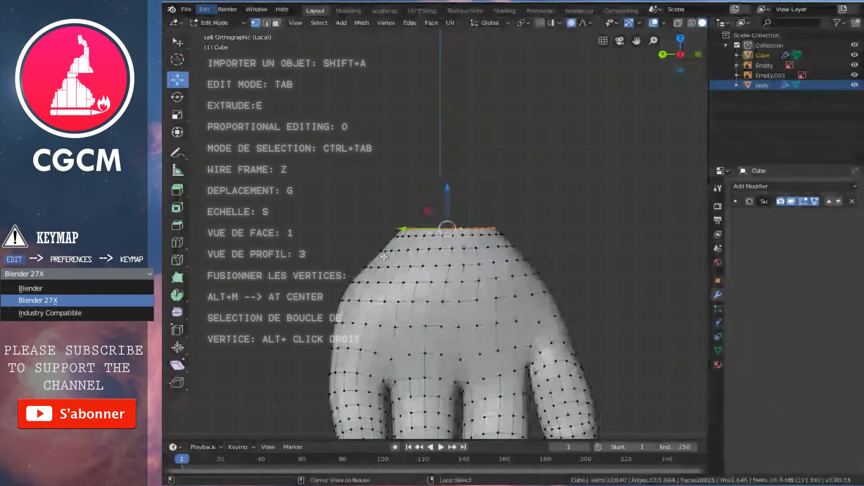
{"action": "right_click", "coordinate": [408, 253], "text": "alt"}
{"action": "key", "text": "s"}
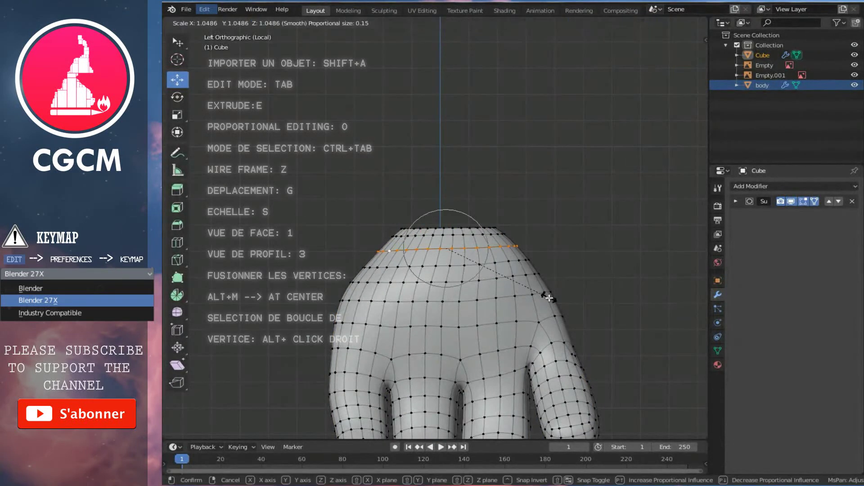
{"action": "left_click", "coordinate": [550, 297]}
{"action": "right_click", "coordinate": [443, 266], "text": "alt"}
{"action": "key", "text": "s"}
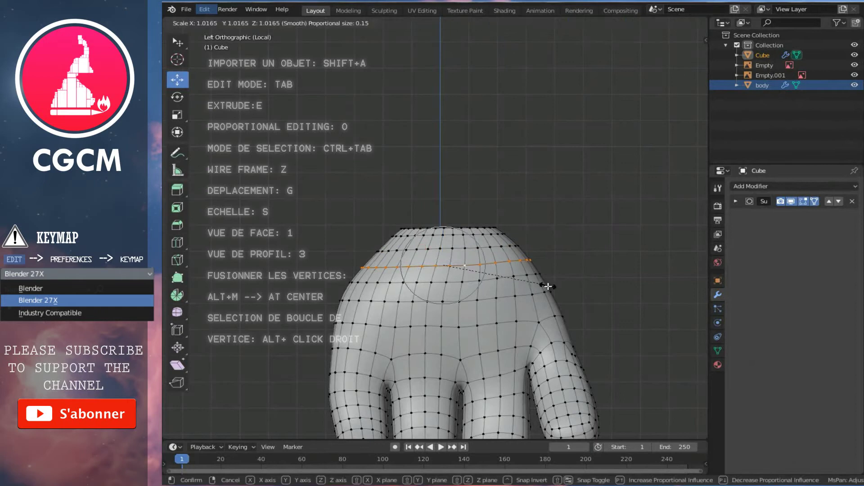
{"action": "scroll", "coordinate": [550, 286], "scroll_direction": "up", "scroll_amount": 1}
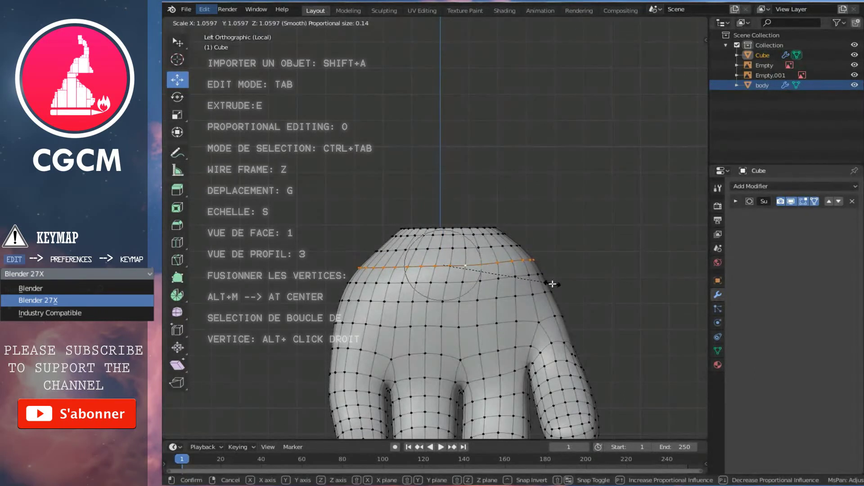
{"action": "left_click", "coordinate": [553, 284]}
{"action": "key", "text": "Tab"}
{"action": "middle_click_drag", "start_coordinate": [553, 267], "coordinate": [447, 297]}
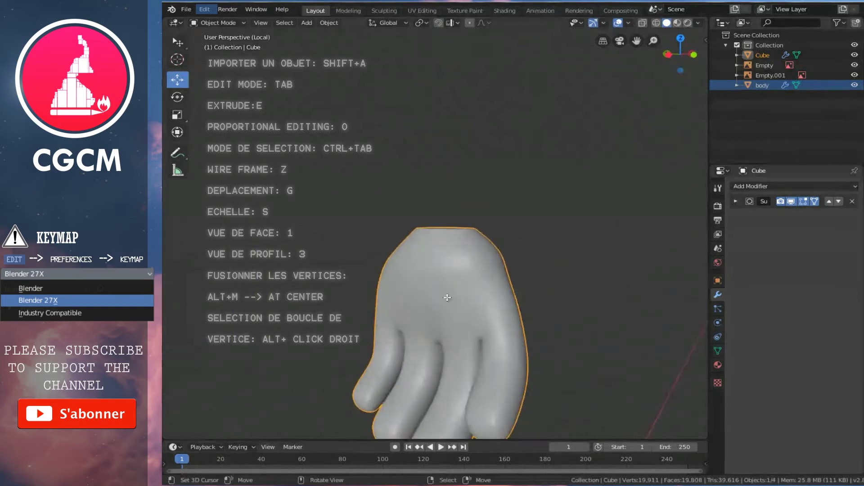
Pull the side of the hand outward with soft-falloff moves and preview it.
{"action": "key", "text": "Tab"}
{"action": "middle_click_drag", "start_coordinate": [414, 287], "coordinate": [432, 281]}
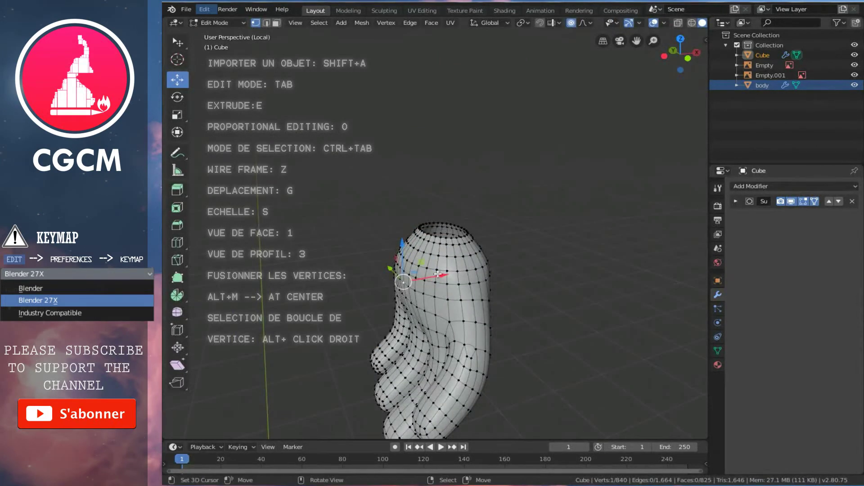
{"action": "key", "text": "g"}
{"action": "scroll", "coordinate": [434, 274], "scroll_direction": "down", "scroll_amount": 1}
{"action": "scroll", "coordinate": [433, 275], "scroll_direction": "down", "scroll_amount": 1}
{"action": "scroll", "coordinate": [432, 276], "scroll_direction": "down", "scroll_amount": 1}
{"action": "left_click", "coordinate": [432, 276]}
{"action": "mouse_move", "coordinate": [423, 295]}
{"action": "middle_mouse_down"}
{"action": "mouse_move", "coordinate": [475, 287]}
{"action": "mouse_move", "coordinate": [462, 285]}
{"action": "mouse_move", "coordinate": [490, 255]}
{"action": "mouse_move", "coordinate": [477, 237]}
{"action": "mouse_move", "coordinate": [427, 301]}
{"action": "mouse_move", "coordinate": [419, 274]}
{"action": "middle_mouse_up"}
{"action": "key", "text": "g"}
{"action": "left_click", "coordinate": [513, 266]}
{"action": "key", "text": "Tab"}
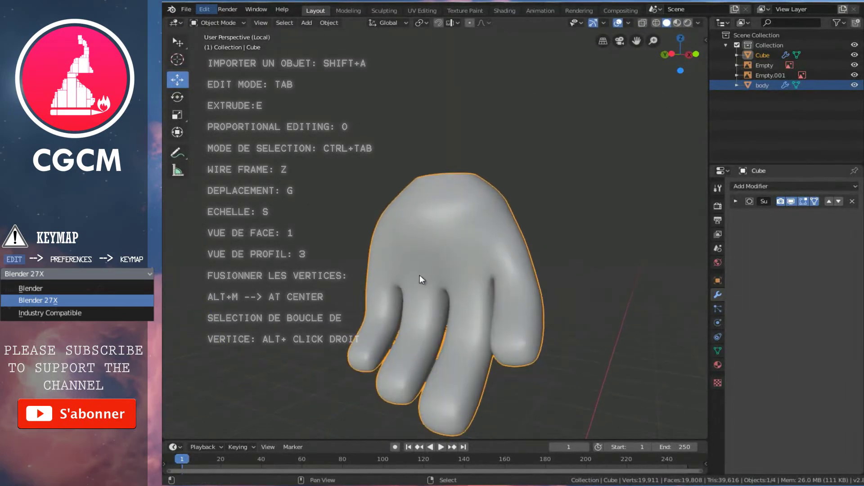
Shift vertices near the gap between fingers along the X axis with proportional falloff.
{"action": "scroll", "coordinate": [419, 274], "scroll_direction": "up", "scroll_amount": 3}
{"action": "scroll", "coordinate": [417, 285], "scroll_direction": "up", "scroll_amount": 2}
{"action": "key", "text": "Tab"}
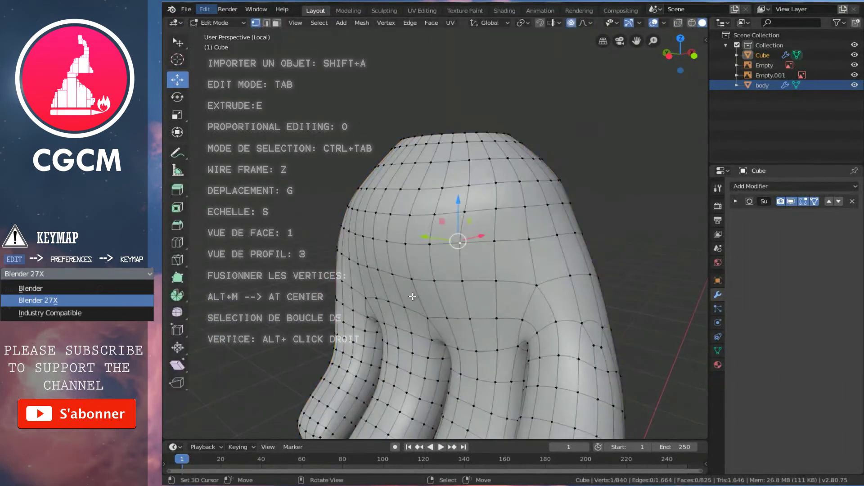
{"action": "middle_click_drag", "start_coordinate": [407, 301], "coordinate": [392, 305]}
{"action": "key", "text": "g"}
{"action": "key", "text": "x"}
{"action": "left_click", "coordinate": [421, 298]}
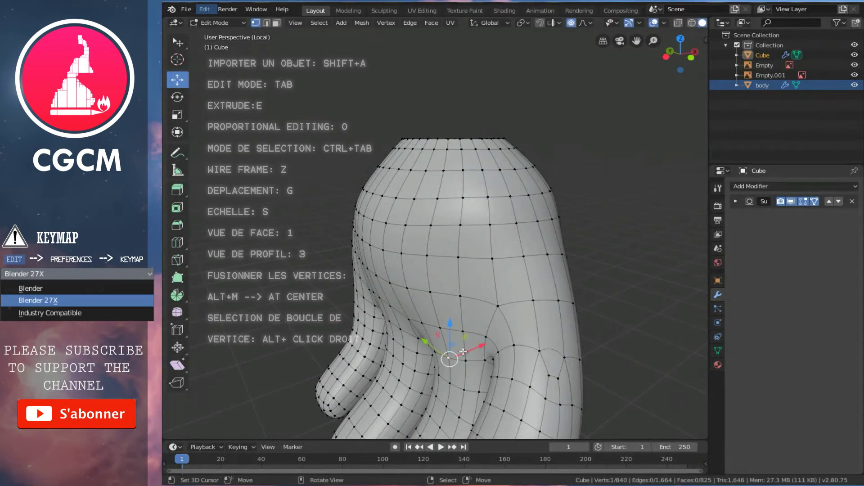
{"action": "right_click", "coordinate": [446, 357]}
{"action": "key", "text": "g"}
{"action": "key", "text": "x"}
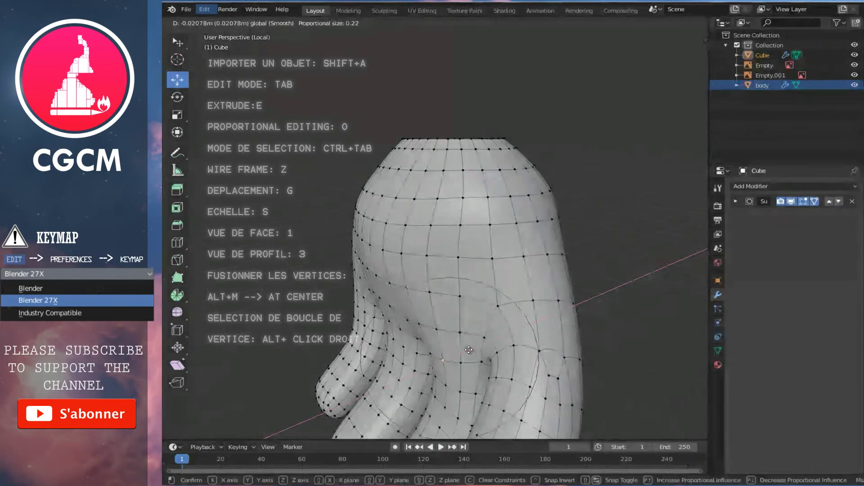
{"action": "left_click", "coordinate": [468, 347]}
Make two more X-axis soft moves reshaping the side near the wrist opening.
{"action": "mouse_move", "coordinate": [468, 346]}
{"action": "middle_mouse_down"}
{"action": "mouse_move", "coordinate": [479, 265]}
{"action": "mouse_move", "coordinate": [418, 282]}
{"action": "mouse_move", "coordinate": [477, 258]}
{"action": "mouse_move", "coordinate": [449, 284]}
{"action": "mouse_move", "coordinate": [401, 254]}
{"action": "mouse_move", "coordinate": [432, 249]}
{"action": "middle_mouse_up"}
{"action": "scroll", "coordinate": [477, 263], "scroll_direction": "down", "scroll_amount": 2}
{"action": "key", "text": "g"}
{"action": "key", "text": "x"}
{"action": "left_click", "coordinate": [449, 283]}
{"action": "key", "text": "g"}
{"action": "key", "text": "x"}
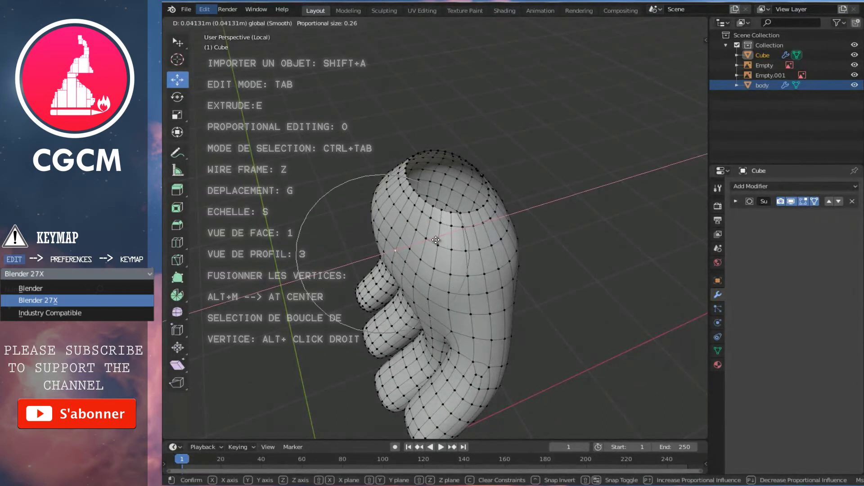
{"action": "left_click", "coordinate": [435, 240]}
{"action": "mouse_move", "coordinate": [434, 240]}
{"action": "middle_mouse_down"}
{"action": "mouse_move", "coordinate": [507, 220]}
{"action": "mouse_move", "coordinate": [452, 198]}
{"action": "mouse_move", "coordinate": [485, 186]}
{"action": "mouse_move", "coordinate": [545, 189]}
{"action": "middle_mouse_up"}
{"action": "key", "text": "Tab"}
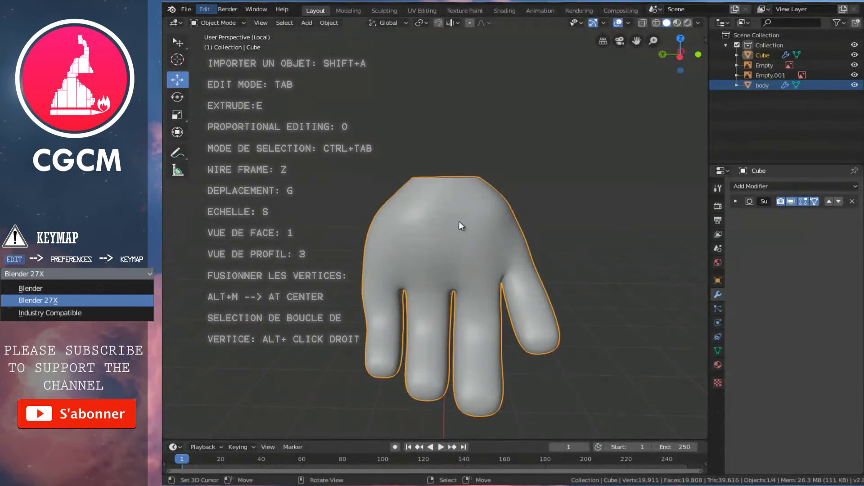
Smooth all hand vertices once more with Smooth Vertices and return to Object Mode.
{"action": "key", "text": "Tab"}
{"action": "key", "text": "w"}
{"action": "left_click", "coordinate": [460, 220]}
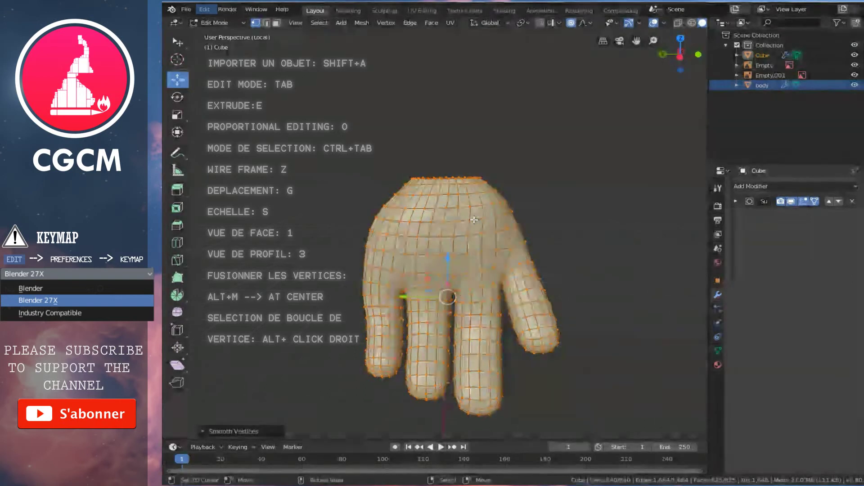
{"action": "key", "text": "Tab"}
{"action": "scroll", "coordinate": [552, 224], "scroll_direction": "down", "scroll_amount": 3}
{"action": "mouse_move", "coordinate": [553, 219]}
{"action": "middle_mouse_down"}
{"action": "mouse_move", "coordinate": [388, 228]}
{"action": "mouse_move", "coordinate": [328, 214]}
{"action": "mouse_move", "coordinate": [454, 194]}
{"action": "mouse_move", "coordinate": [584, 227]}
{"action": "middle_mouse_up"}
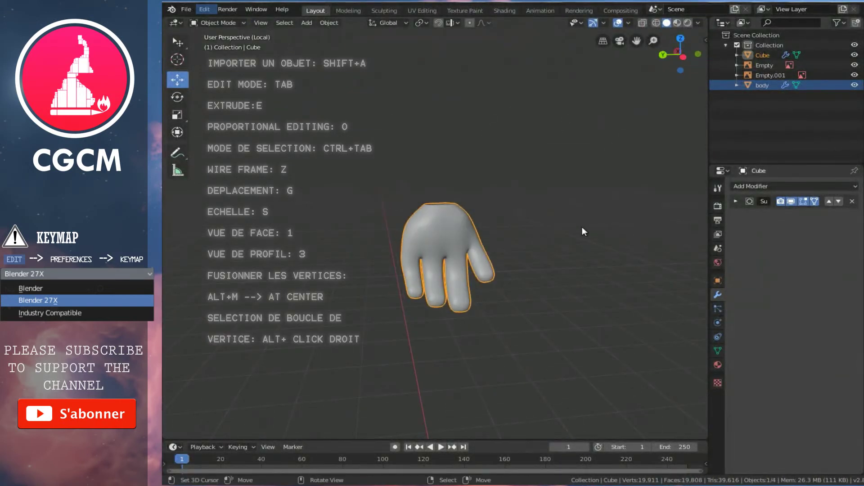
Leave local view, select the reference image Empty and hide the reference images.
{"action": "key", "text": "KP_Divide"}
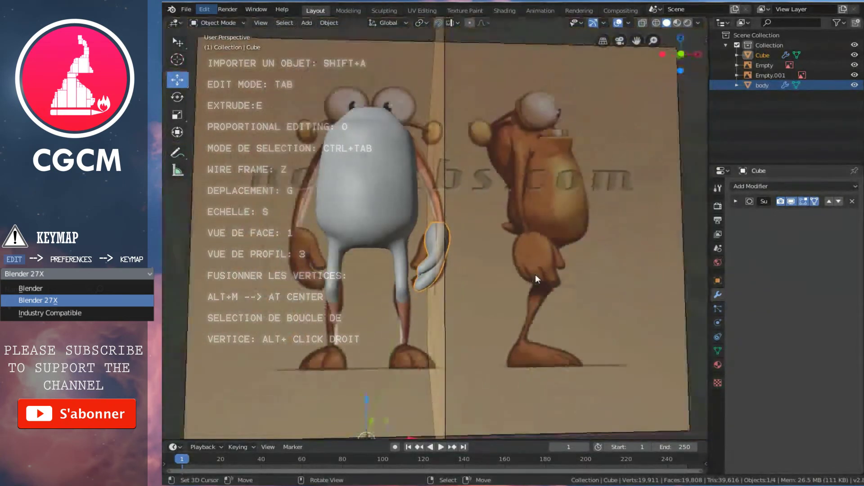
{"action": "scroll", "coordinate": [472, 263], "scroll_direction": "up", "scroll_amount": 4}
{"action": "scroll", "coordinate": [460, 226], "scroll_direction": "up", "scroll_amount": 2}
{"action": "scroll", "coordinate": [458, 239], "scroll_direction": "up", "scroll_amount": 2}
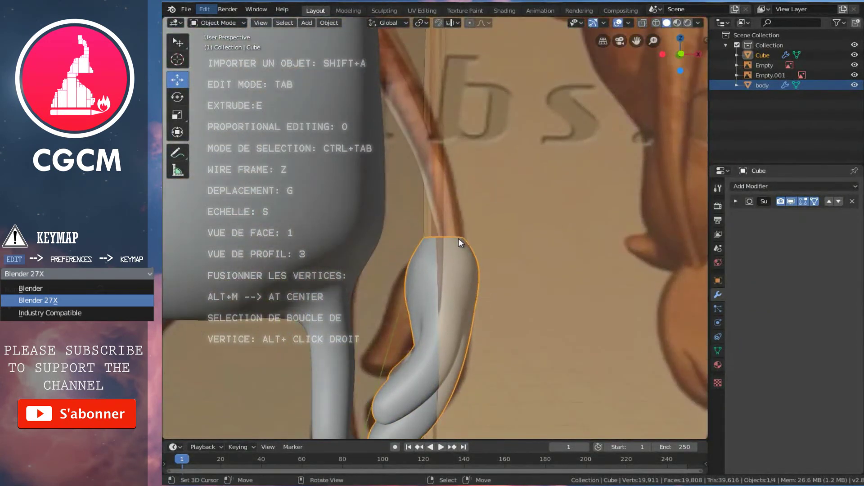
{"action": "scroll", "coordinate": [458, 239], "scroll_direction": "up", "scroll_amount": 2}
{"action": "scroll", "coordinate": [459, 238], "scroll_direction": "down", "scroll_amount": 6}
{"action": "right_click", "coordinate": [454, 255]}
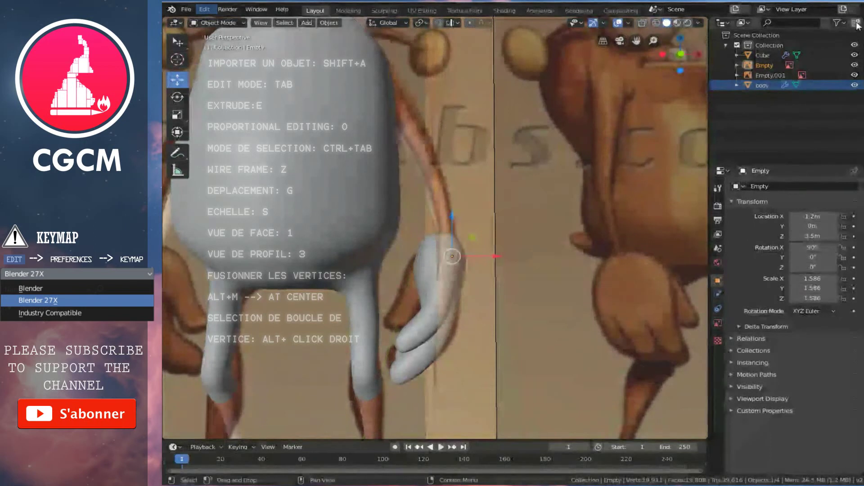
{"action": "left_click", "coordinate": [854, 65]}
Select the hand and view it from the right side.
{"action": "scroll", "coordinate": [437, 253], "scroll_direction": "down", "scroll_amount": 3}
{"action": "scroll", "coordinate": [436, 261], "scroll_direction": "up", "scroll_amount": 3}
{"action": "scroll", "coordinate": [450, 259], "scroll_direction": "down", "scroll_amount": 5}
{"action": "mouse_move", "coordinate": [448, 263]}
{"action": "middle_mouse_down"}
{"action": "mouse_move", "coordinate": [524, 268]}
{"action": "mouse_move", "coordinate": [287, 261]}
{"action": "middle_mouse_up"}
{"action": "scroll", "coordinate": [449, 293], "scroll_direction": "up", "scroll_amount": 5}
{"action": "mouse_move", "coordinate": [449, 293]}
{"action": "middle_mouse_down"}
{"action": "mouse_move", "coordinate": [515, 258]}
{"action": "mouse_move", "coordinate": [553, 282]}
{"action": "mouse_move", "coordinate": [674, 282]}
{"action": "mouse_move", "coordinate": [437, 293]}
{"action": "mouse_move", "coordinate": [441, 277]}
{"action": "middle_mouse_up"}
{"action": "right_click", "coordinate": [441, 276]}
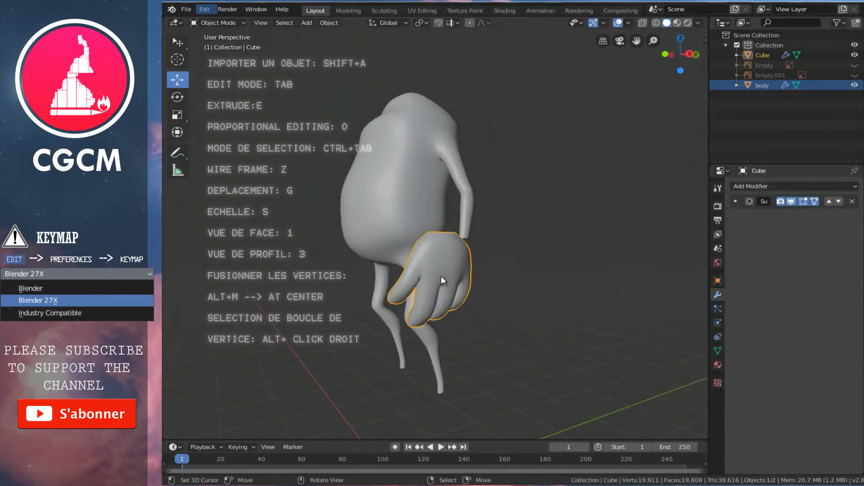
{"action": "key", "text": "3"}
{"action": "scroll", "coordinate": [441, 276], "scroll_direction": "up", "scroll_amount": 2}
In Edit Mode, shift the hand mesh along Y, scale it down and reposition it along Y.
{"action": "scroll", "coordinate": [451, 287], "scroll_direction": "up", "scroll_amount": 2}
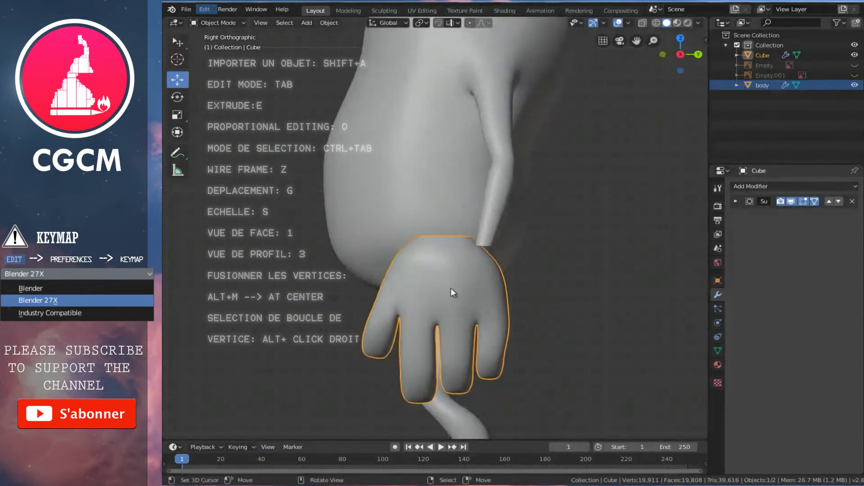
{"action": "key", "text": "Tab"}
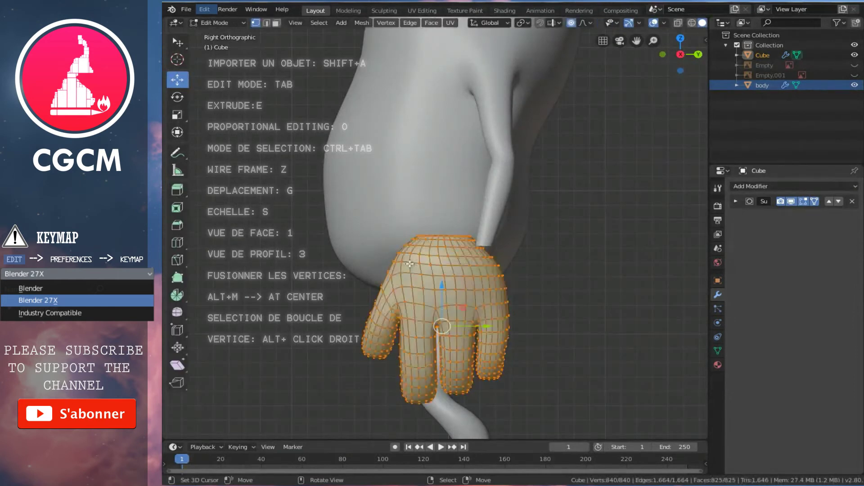
{"action": "left_click_drag", "start_coordinate": [474, 325], "coordinate": [526, 333]}
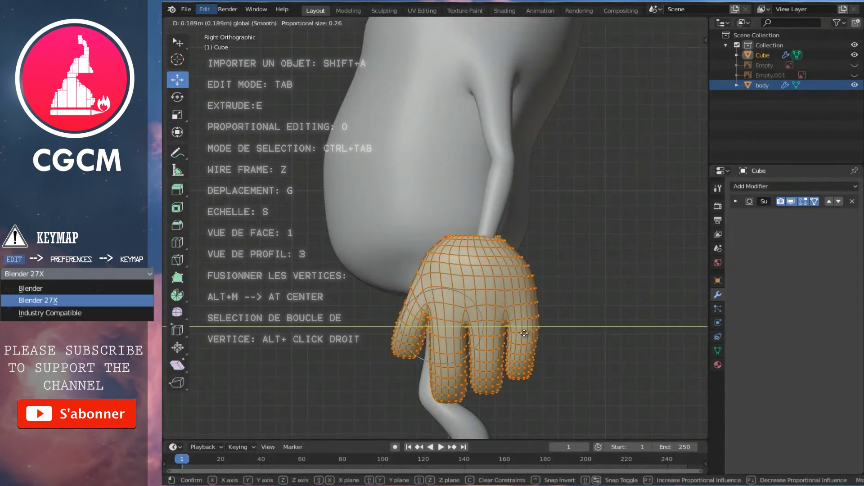
{"action": "key", "text": "ctrl+z"}
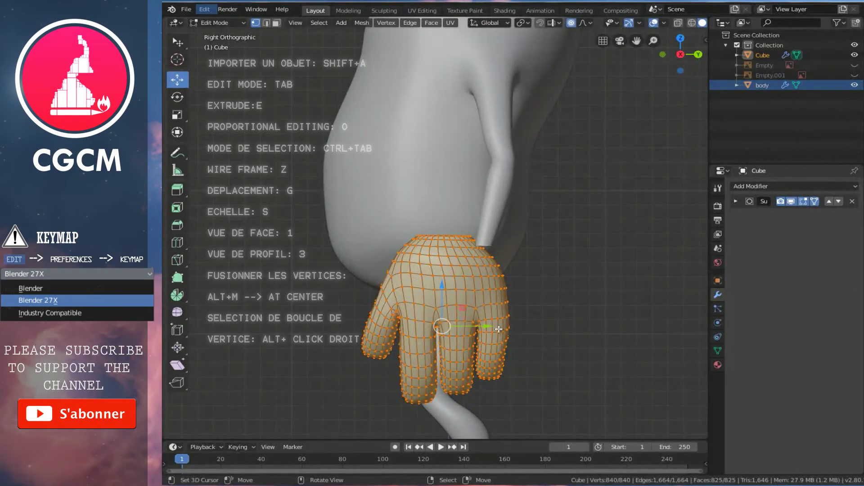
{"action": "left_click_drag", "start_coordinate": [487, 336], "coordinate": [529, 334]}
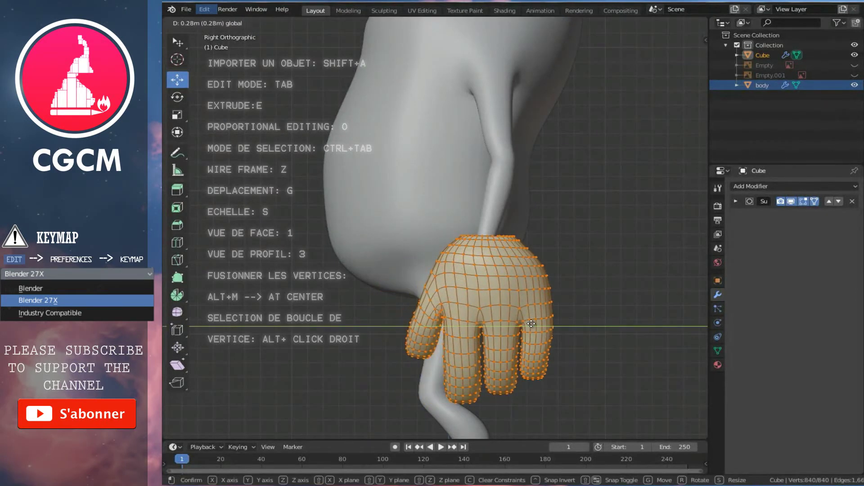
{"action": "key", "text": "s"}
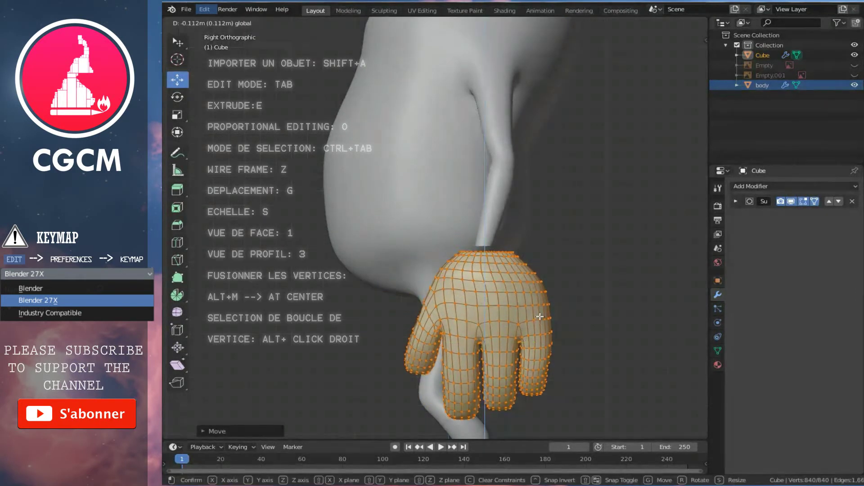
{"action": "left_click", "coordinate": [537, 314]}
{"action": "key", "text": "g"}
{"action": "key", "text": "y"}
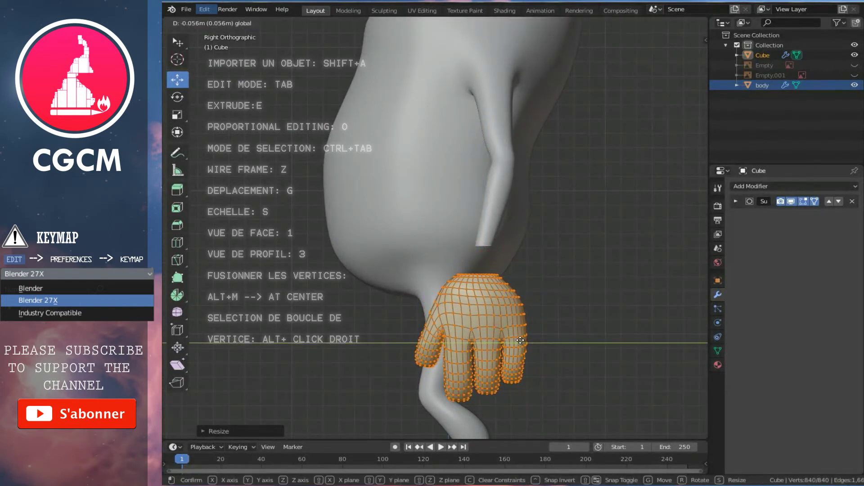
{"action": "left_click", "coordinate": [518, 341]}
Nudge the hand further along Y and shrink it slightly more.
{"action": "key", "text": "g"}
{"action": "left_click", "coordinate": [499, 313]}
{"action": "key", "text": "g"}
{"action": "key", "text": "y"}
{"action": "left_click", "coordinate": [509, 317]}
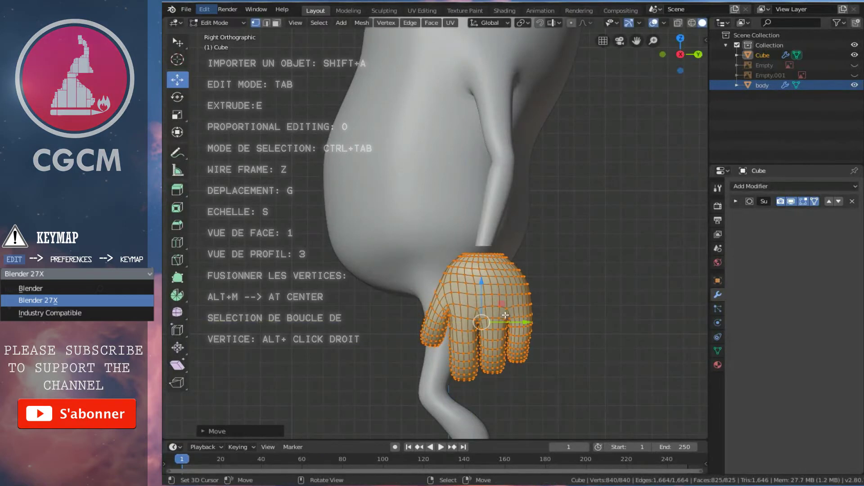
{"action": "key", "text": "s"}
{"action": "key", "text": "Escape"}
{"action": "key", "text": "s"}
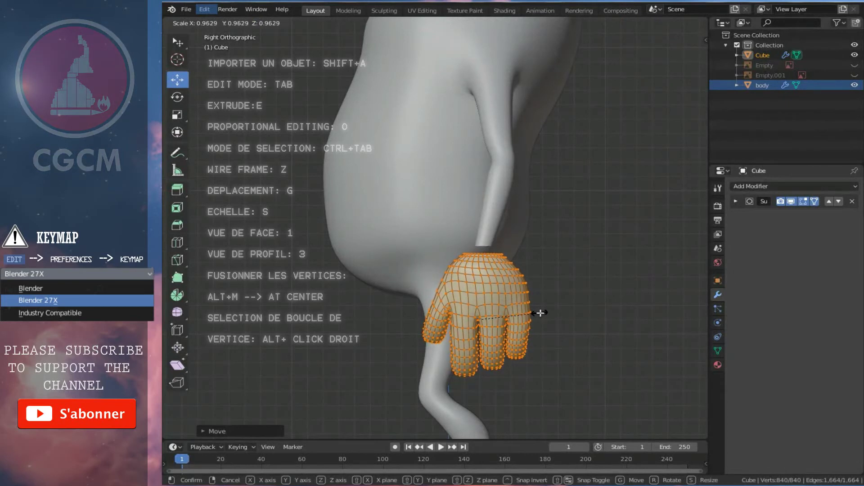
{"action": "left_click", "coordinate": [539, 311]}
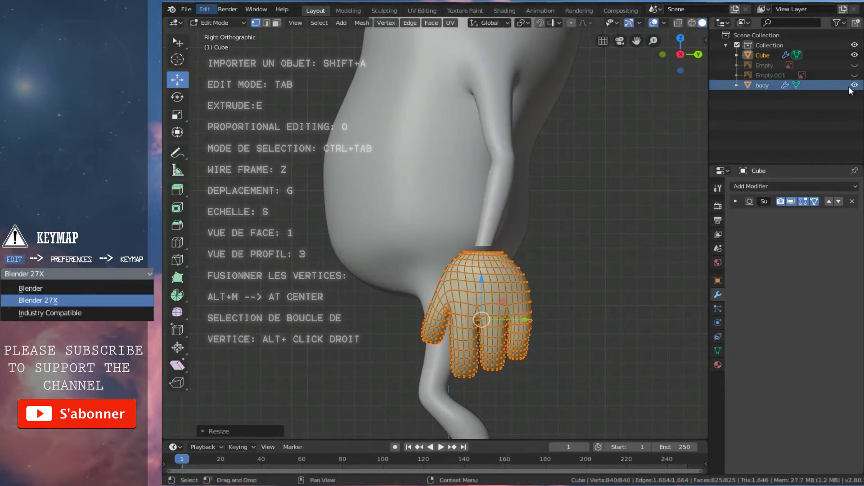
With the front reference shown again, enlarge the hand and move it down onto the arm's end.
{"action": "left_click", "coordinate": [854, 65]}
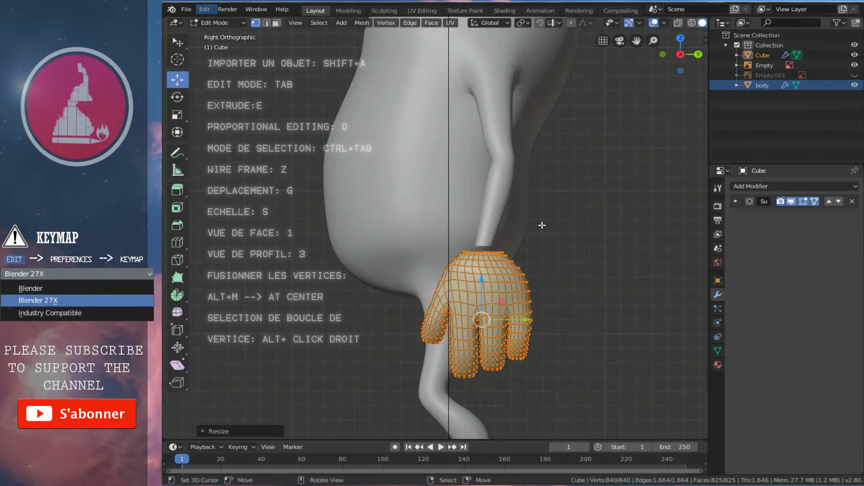
{"action": "key", "text": "KP_1"}
{"action": "scroll", "coordinate": [464, 302], "scroll_direction": "up", "scroll_amount": 2}
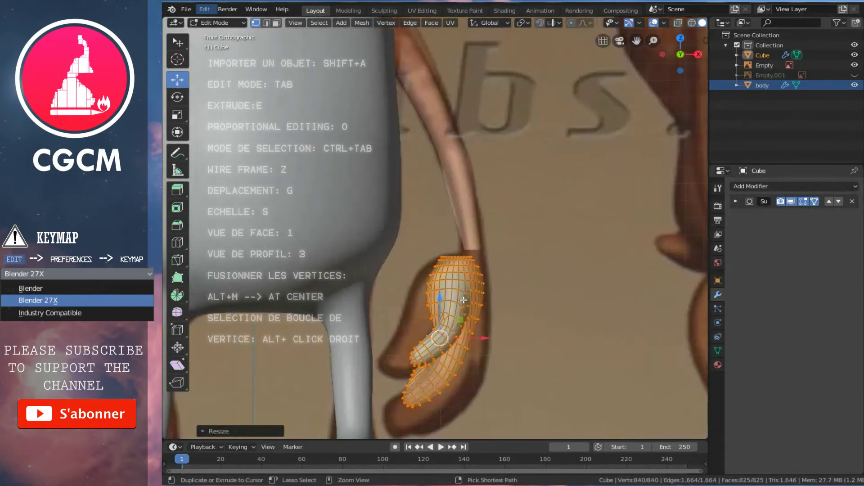
{"action": "scroll", "coordinate": [464, 299], "scroll_direction": "down", "scroll_amount": 3, "text": "shift"}
{"action": "key", "text": "s"}
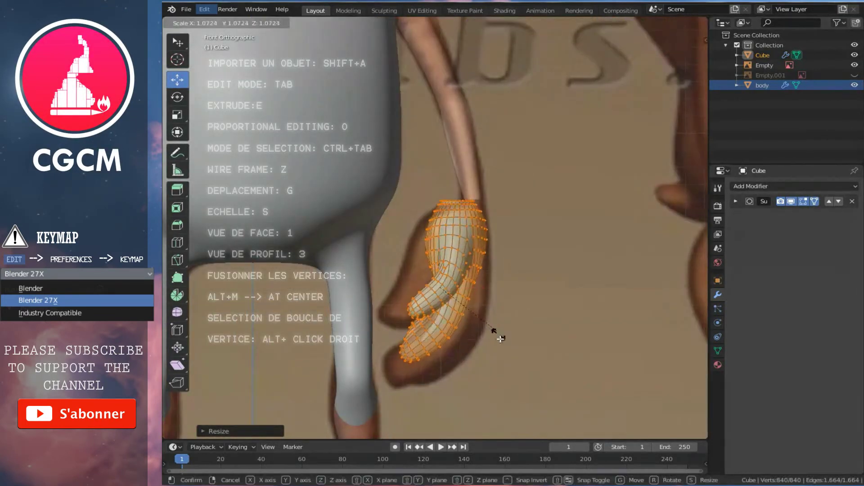
{"action": "left_click", "coordinate": [505, 347]}
{"action": "key", "text": "g"}
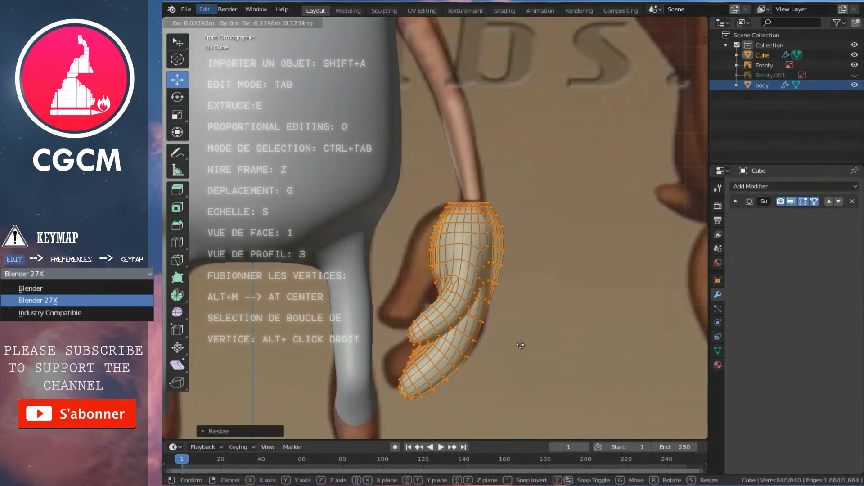
{"action": "left_click", "coordinate": [523, 344]}
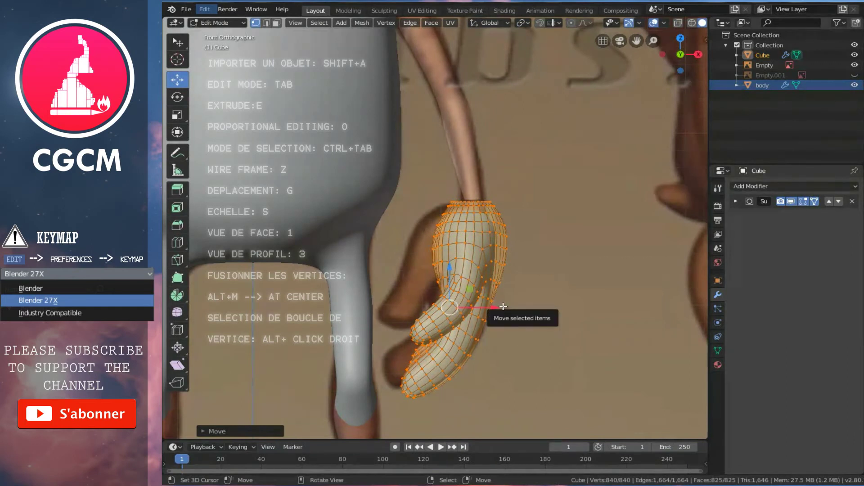
{"action": "key", "text": "KP_3"}
{"action": "scroll", "coordinate": [450, 237], "scroll_direction": "up", "scroll_amount": 2}
Move two wrist vertices with soft proportional falloff to round the wrist opening.
{"action": "scroll", "coordinate": [428, 230], "scroll_direction": "up", "scroll_amount": 2}
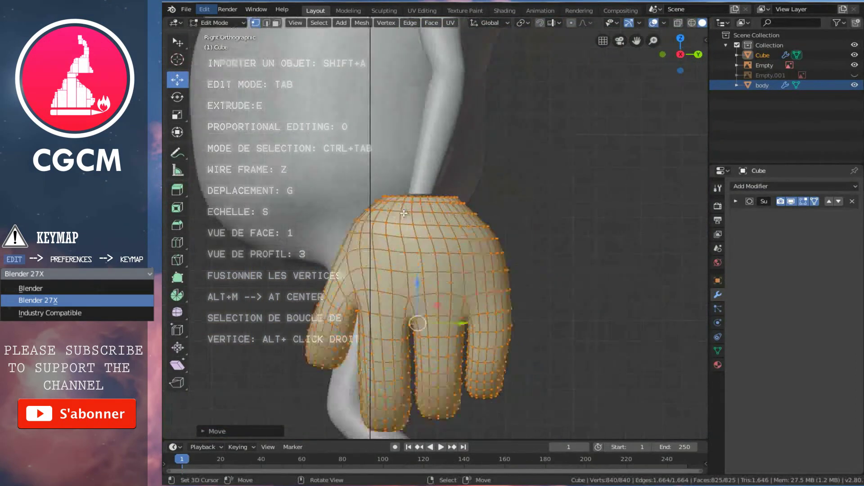
{"action": "scroll", "coordinate": [401, 220], "scroll_direction": "up", "scroll_amount": 2}
{"action": "right_click", "coordinate": [314, 216]}
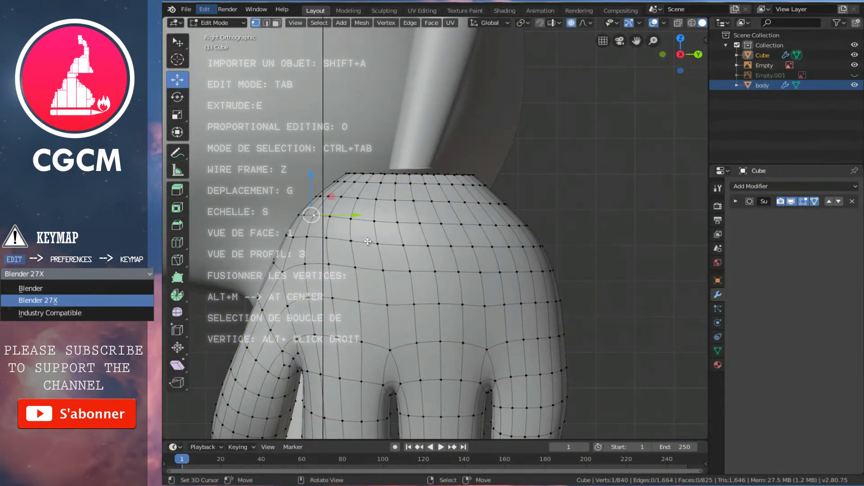
{"action": "key", "text": "g"}
{"action": "left_click", "coordinate": [384, 237]}
{"action": "right_click", "coordinate": [382, 224]}
{"action": "key", "text": "g"}
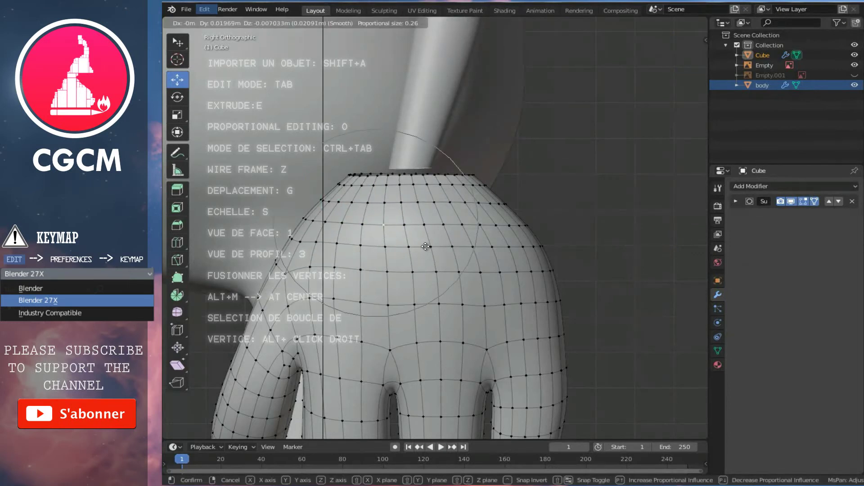
{"action": "left_click", "coordinate": [428, 246]}
Nudge a lower hand vertex and a right-side vertex to refine the wrist shape.
{"action": "right_click", "coordinate": [360, 301]}
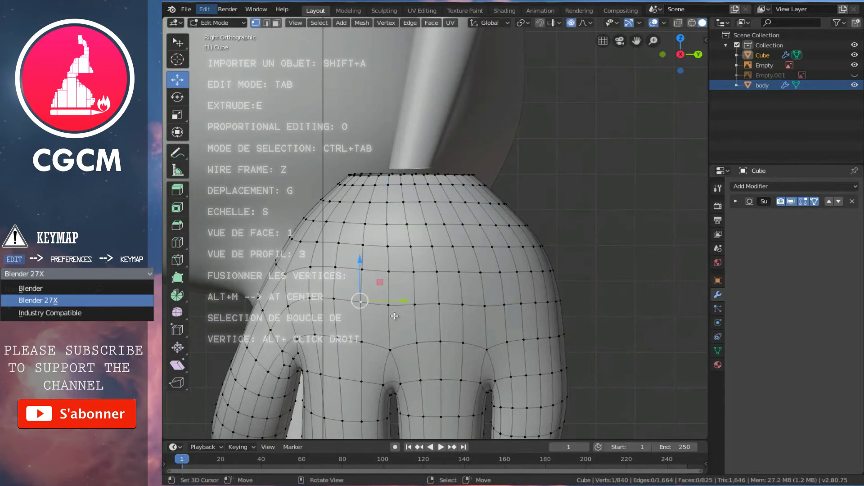
{"action": "key", "text": "g"}
{"action": "left_click", "coordinate": [398, 324]}
{"action": "right_click", "coordinate": [404, 218]}
{"action": "key", "text": "g"}
{"action": "left_click", "coordinate": [444, 243]}
Save perso-bras.blend and pull the top wrist vertex to meet the arm's end.
{"action": "key", "text": "ctrl+s"}
{"action": "right_click", "coordinate": [416, 183]}
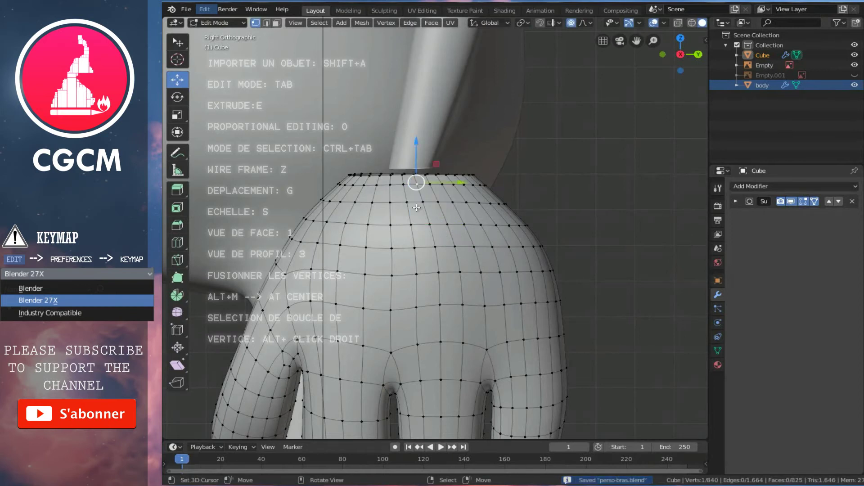
{"action": "key", "text": "g"}
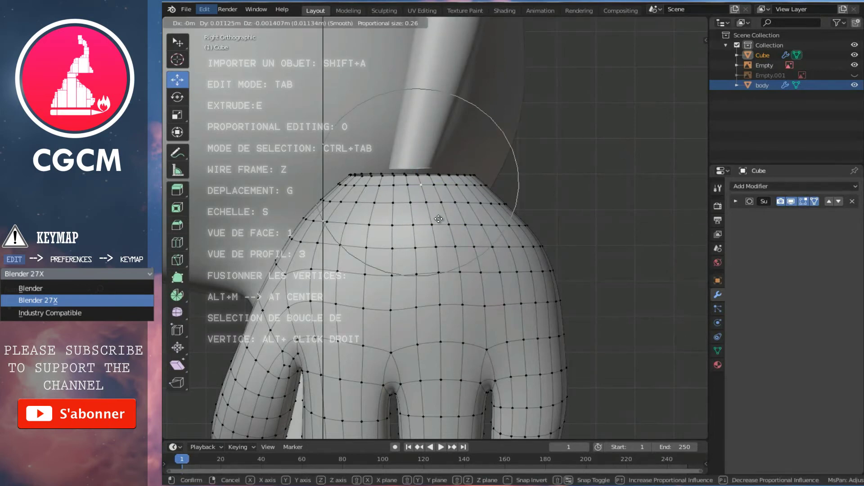
{"action": "left_click", "coordinate": [439, 218]}
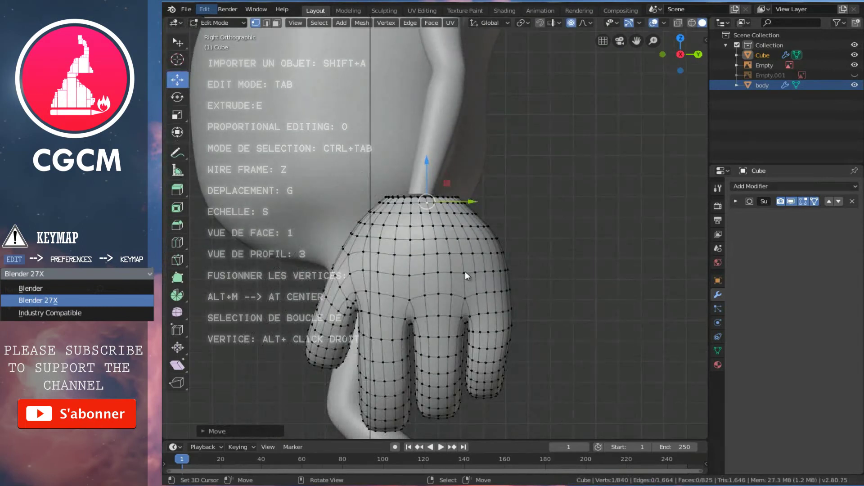
Check the smoothed hand outside Edit Mode, then isolate it in Local view and orbit around it.
{"action": "key", "text": "Tab"}
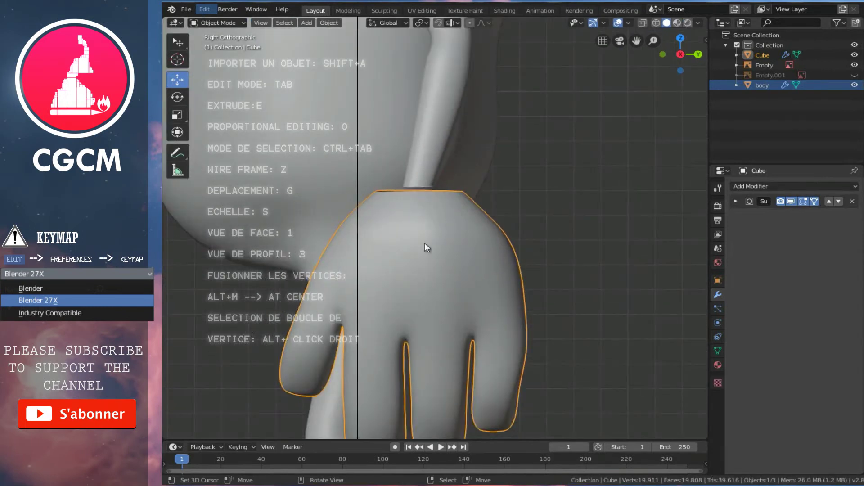
{"action": "scroll", "coordinate": [407, 225], "scroll_direction": "up", "scroll_amount": 3}
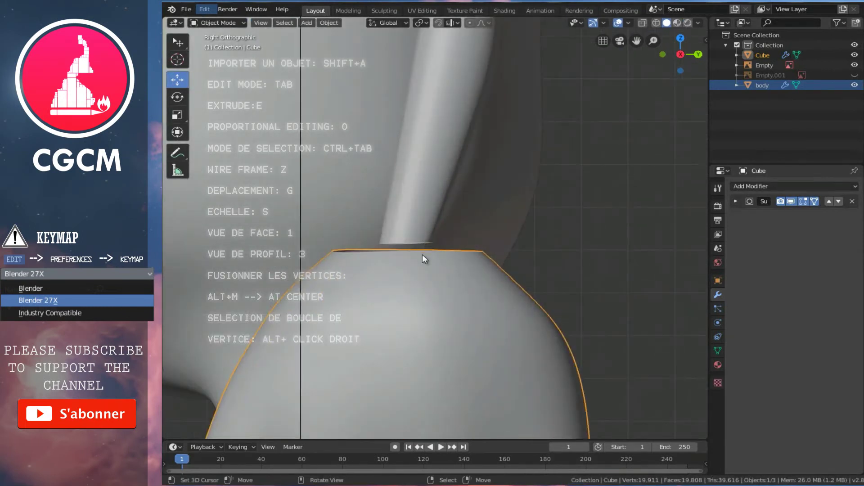
{"action": "key", "text": "Tab"}
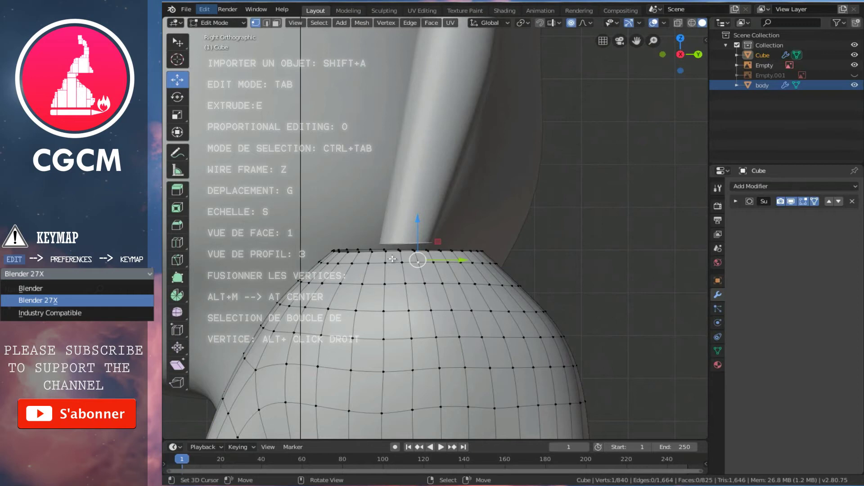
{"action": "key", "text": "KP_Divide"}
{"action": "middle_click_drag", "start_coordinate": [413, 193], "coordinate": [451, 160]}
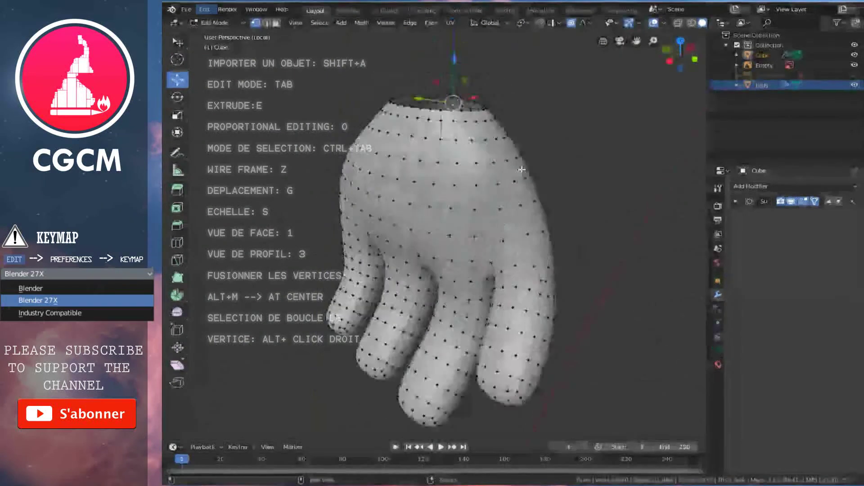
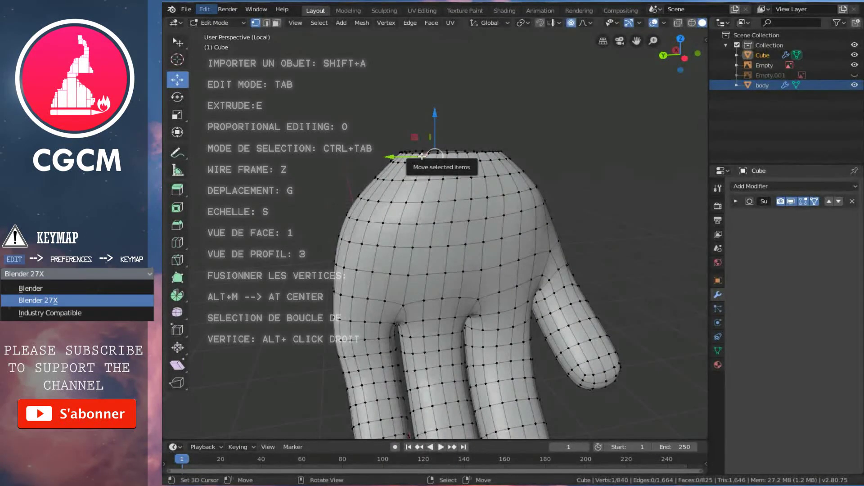
Zoom in on the glove's top opening and switch to vertex select mode.
{"action": "key", "text": "KP_1"}
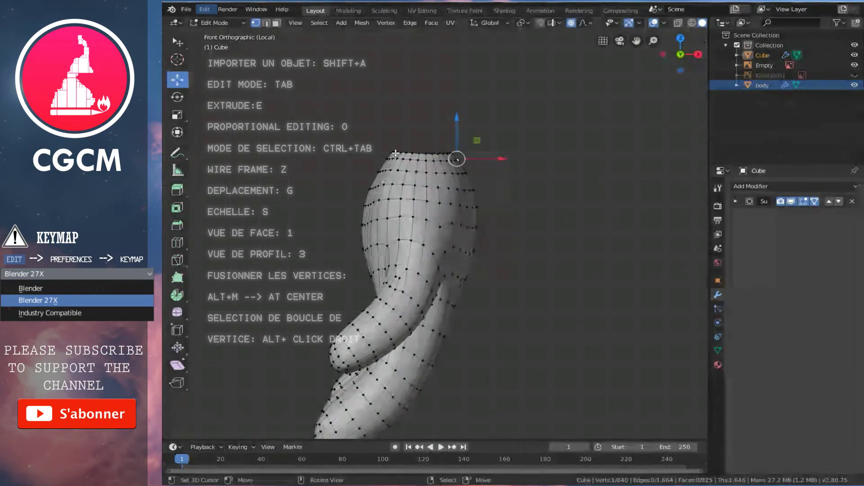
{"action": "key", "text": "KP_3"}
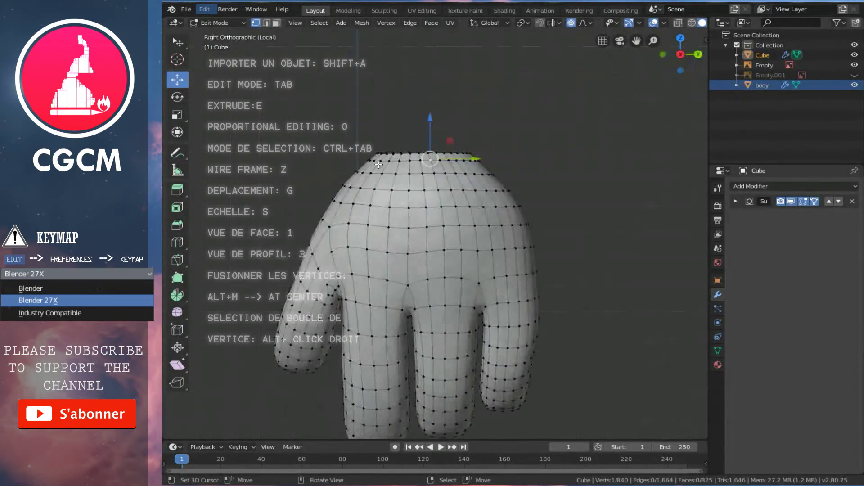
{"action": "middle_click_drag", "start_coordinate": [343, 148], "coordinate": [347, 178], "text": "shift"}
{"action": "scroll", "coordinate": [346, 178], "scroll_direction": "up", "scroll_amount": 5}
{"action": "middle_click_drag", "start_coordinate": [376, 136], "coordinate": [411, 209], "text": "shift"}
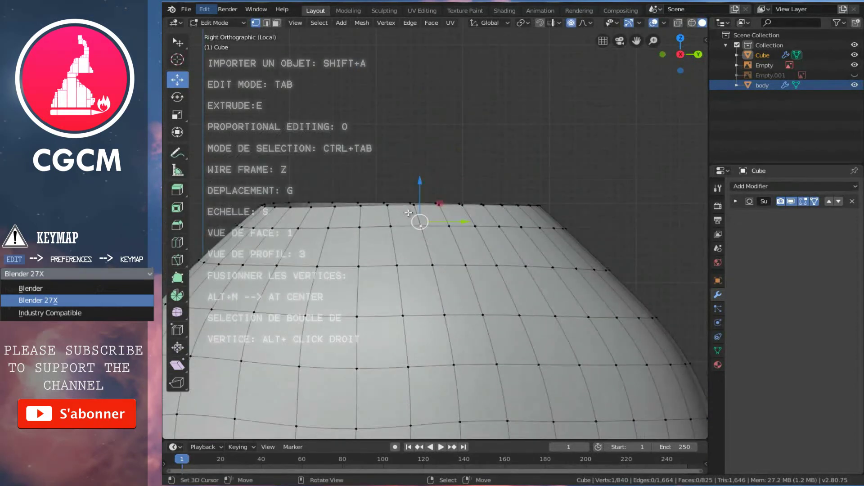
{"action": "key", "text": "ctrl+Tab"}
{"action": "left_click", "coordinate": [413, 185]}
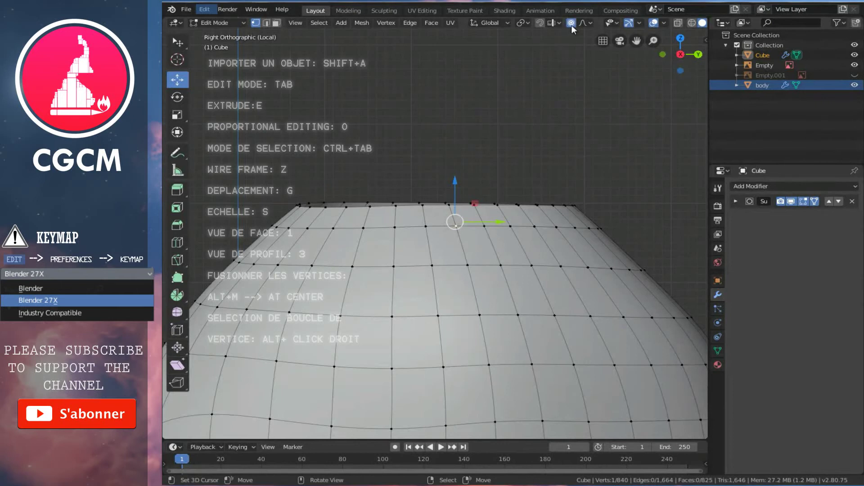
{"action": "scroll", "coordinate": [451, 184], "scroll_direction": "up", "scroll_amount": 2}
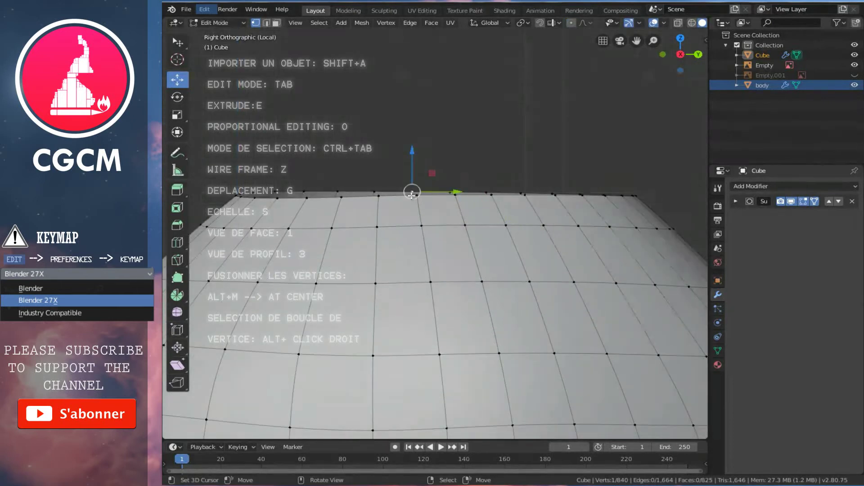
{"action": "scroll", "coordinate": [399, 201], "scroll_direction": "down", "scroll_amount": 2}
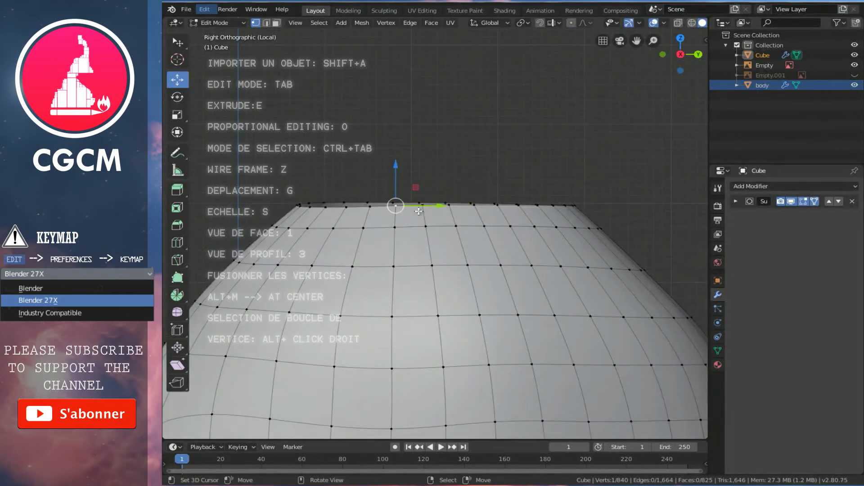
{"action": "middle_click_drag", "start_coordinate": [421, 225], "coordinate": [428, 247]}
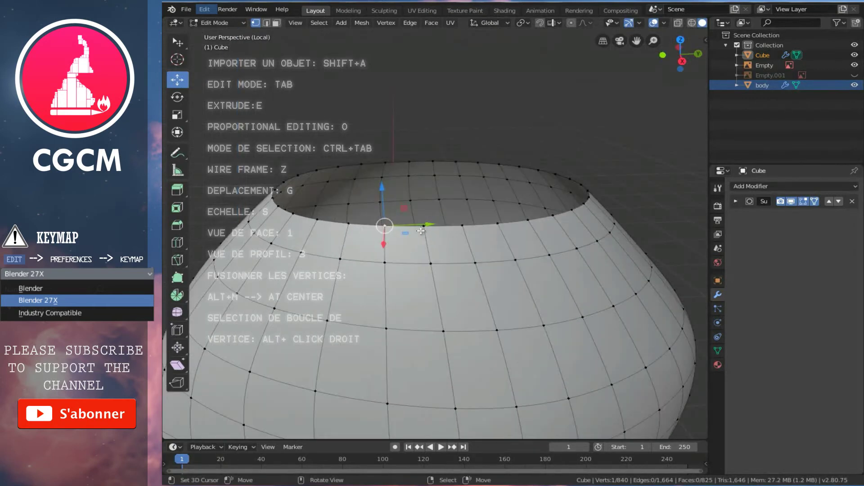
Merge the first two groups of adjacent rim vertices at center.
{"action": "right_click", "coordinate": [423, 226], "text": "shift"}
{"action": "right_click", "coordinate": [462, 223], "text": "shift"}
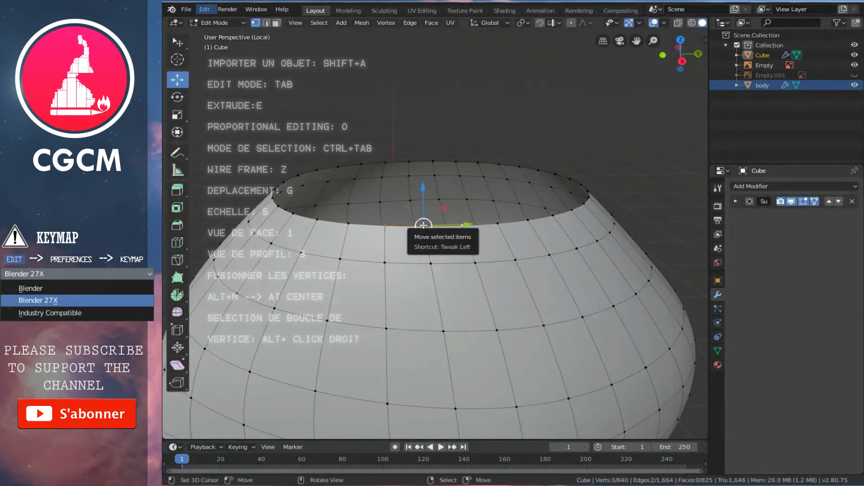
{"action": "key", "text": "alt+m"}
{"action": "left_click", "coordinate": [423, 225]}
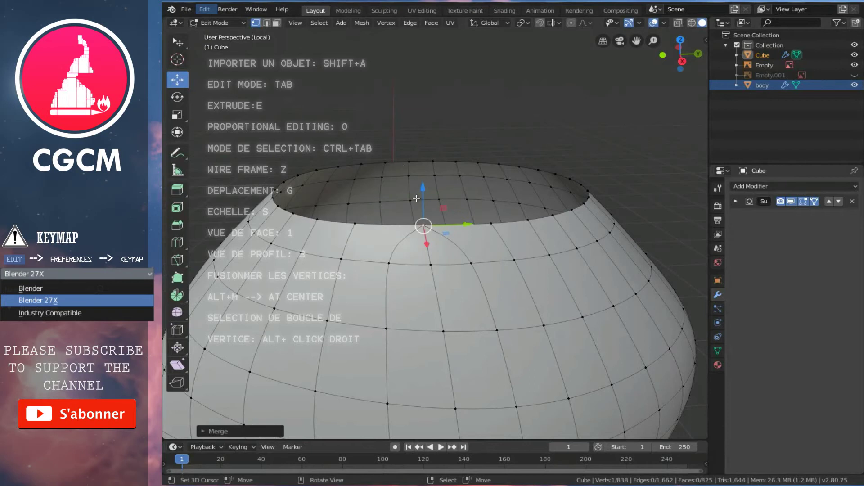
{"action": "middle_click_drag", "start_coordinate": [416, 199], "coordinate": [551, 293]}
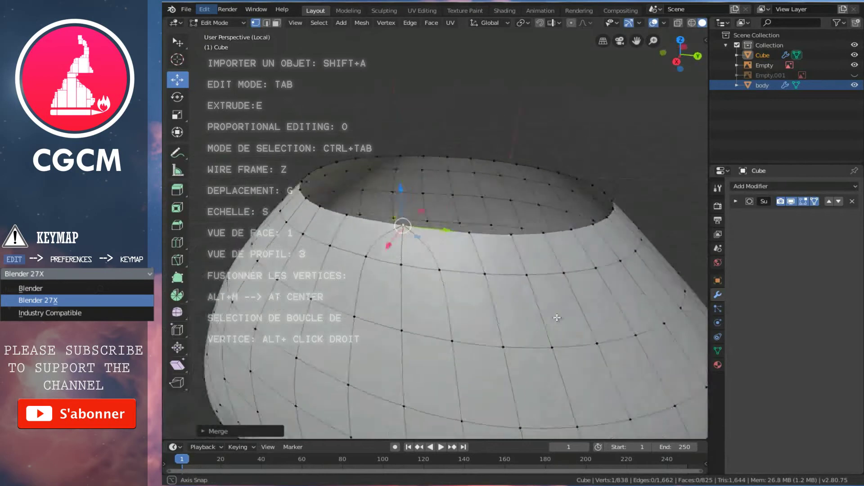
{"action": "right_click", "coordinate": [468, 235]}
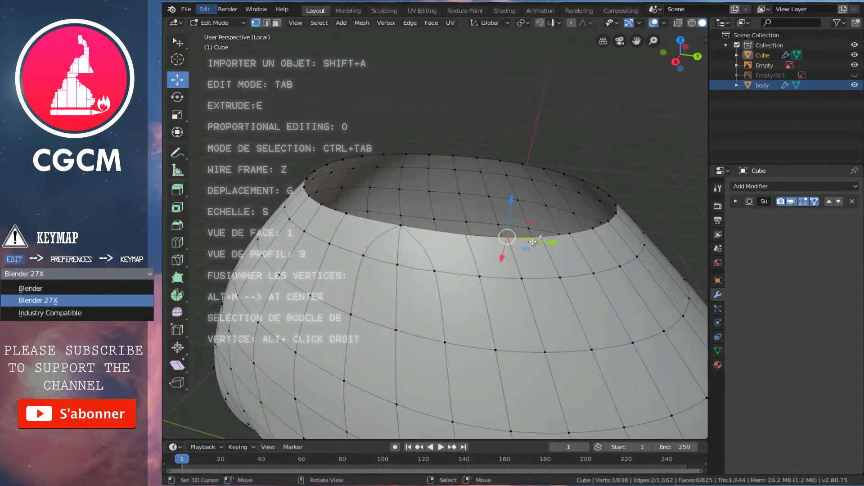
{"action": "key", "text": "alt+m"}
{"action": "left_click", "coordinate": [533, 242]}
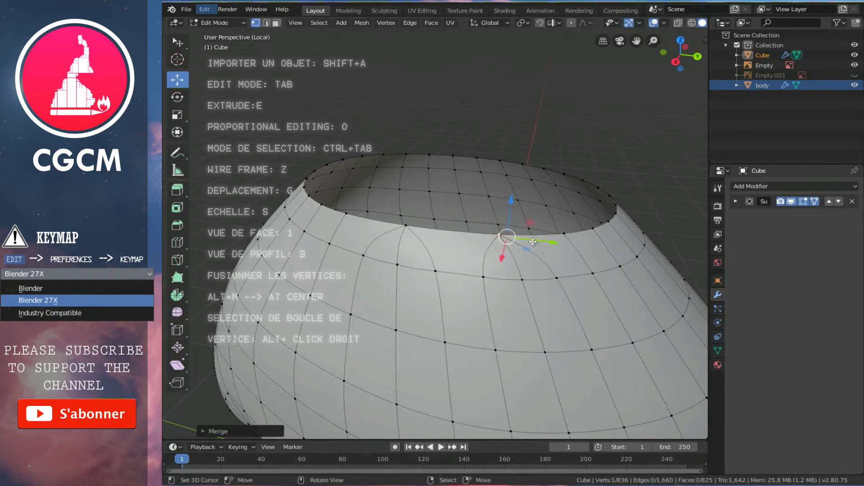
Merge two more pairs of rim vertices at center further around the opening.
{"action": "middle_click_drag", "start_coordinate": [532, 242], "coordinate": [503, 276]}
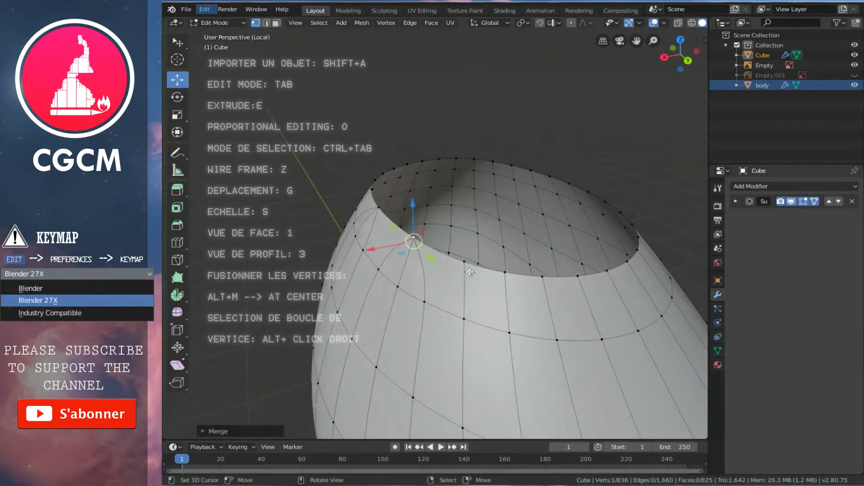
{"action": "left_click", "coordinate": [504, 275], "text": "shift"}
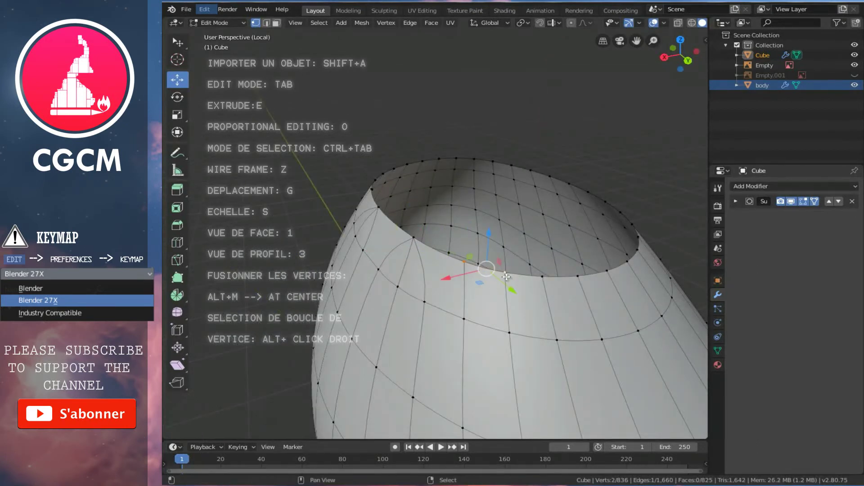
{"action": "key", "text": "alt+m"}
{"action": "left_click", "coordinate": [538, 281]}
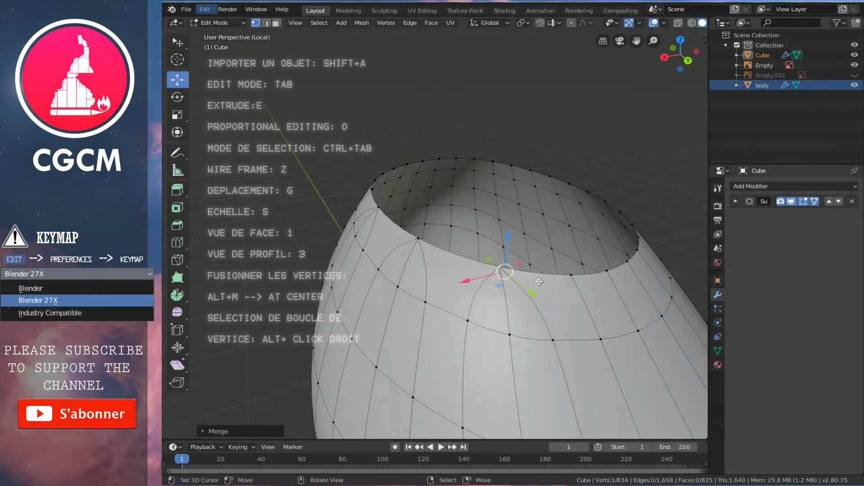
{"action": "middle_click_drag", "start_coordinate": [503, 337], "coordinate": [453, 325]}
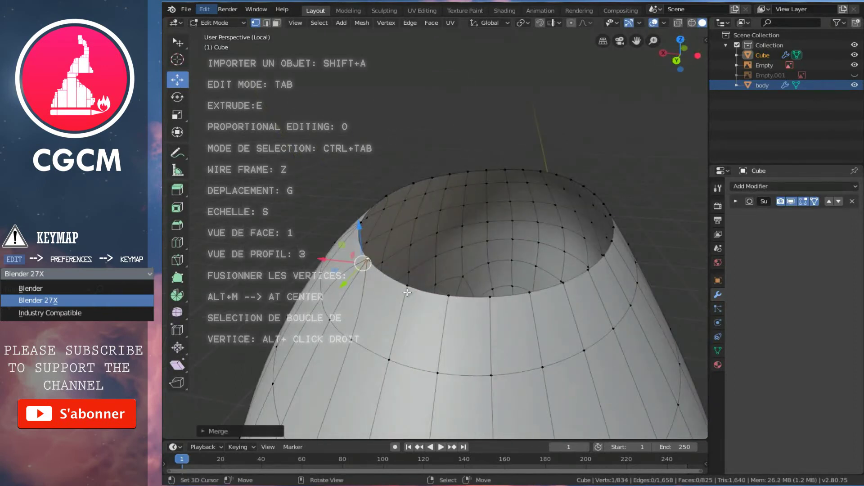
{"action": "left_click", "coordinate": [448, 295], "text": "shift"}
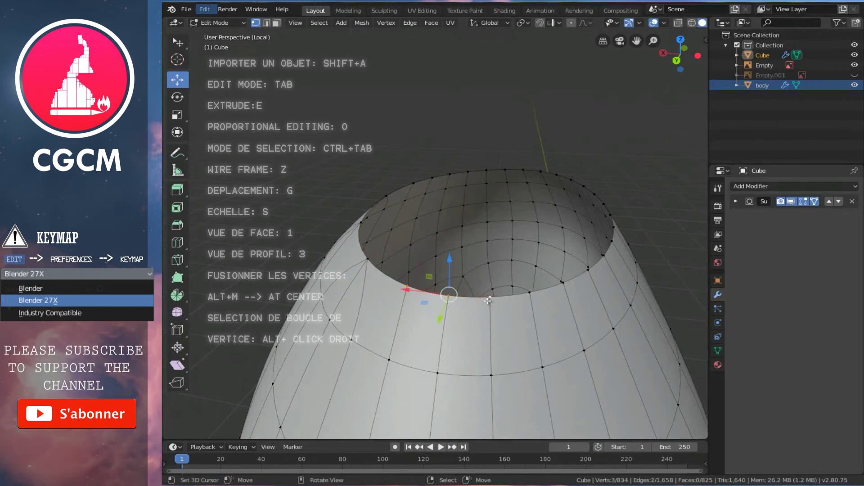
{"action": "key", "text": "alt+m"}
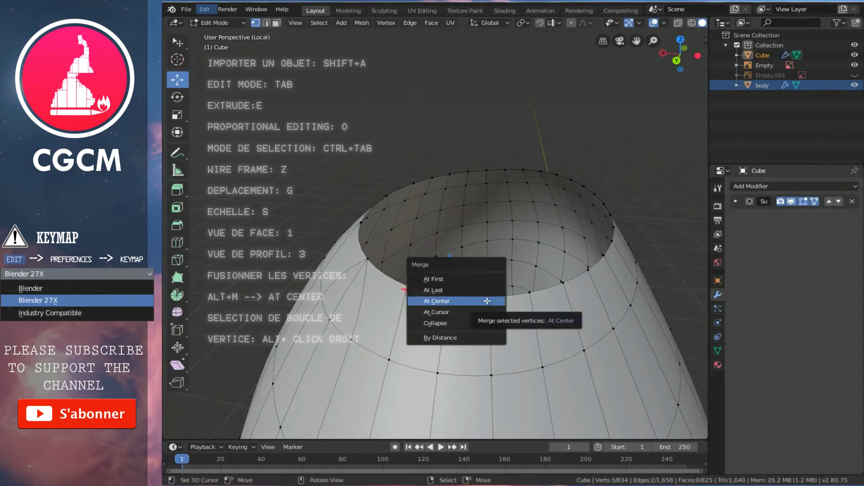
{"action": "left_click", "coordinate": [487, 300]}
Merge the remaining rim vertex groups at center, bringing the count to 828.
{"action": "middle_click_drag", "start_coordinate": [484, 314], "coordinate": [423, 293]}
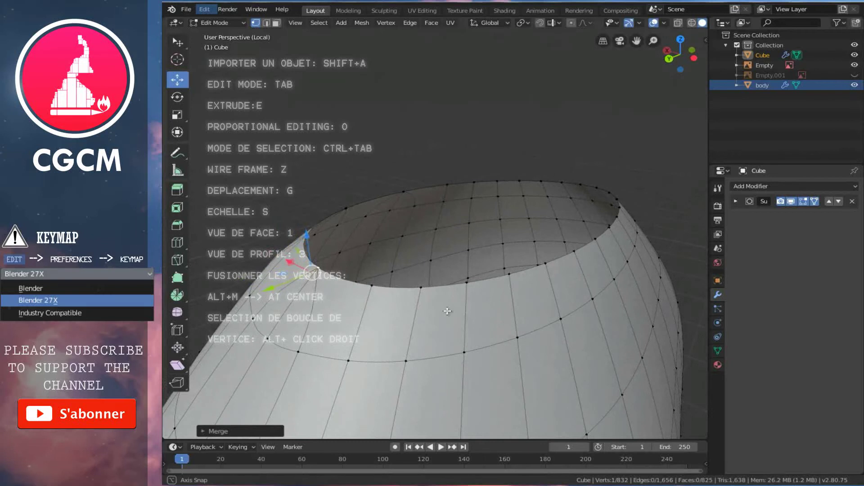
{"action": "left_click", "coordinate": [470, 285], "text": "shift"}
{"action": "key", "text": "alt+m"}
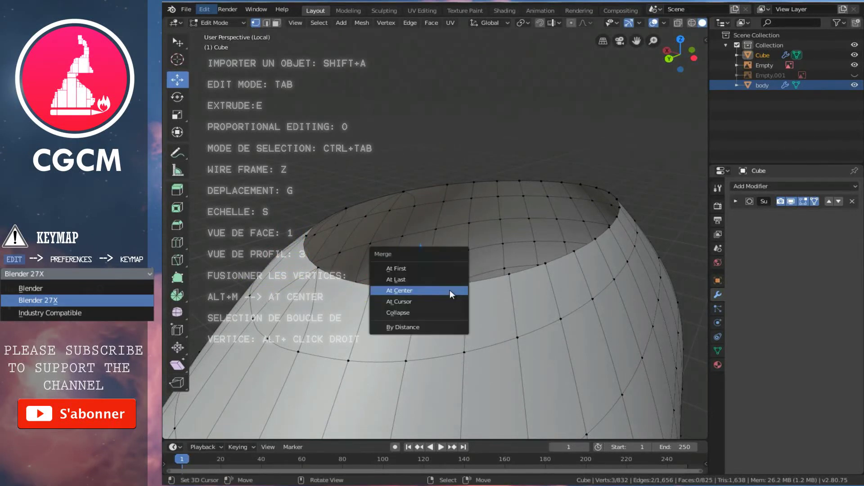
{"action": "left_click", "coordinate": [450, 290]}
{"action": "middle_click_drag", "start_coordinate": [450, 291], "coordinate": [437, 294]}
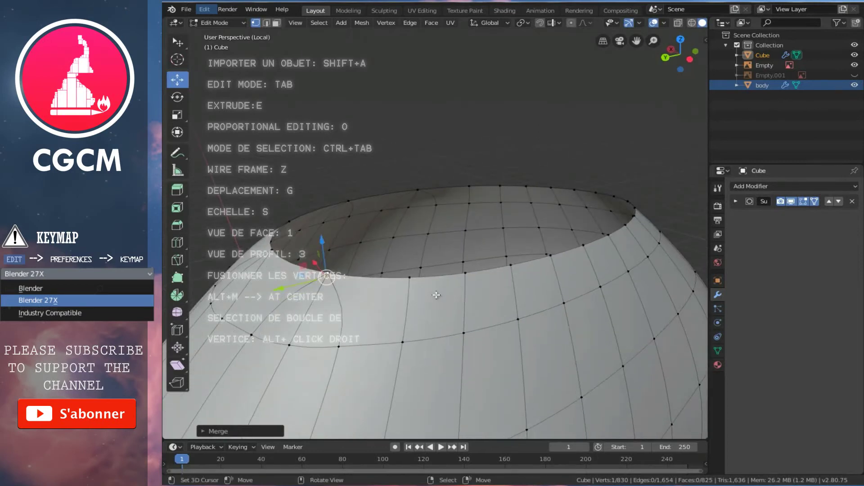
{"action": "left_click", "coordinate": [466, 274], "text": "shift"}
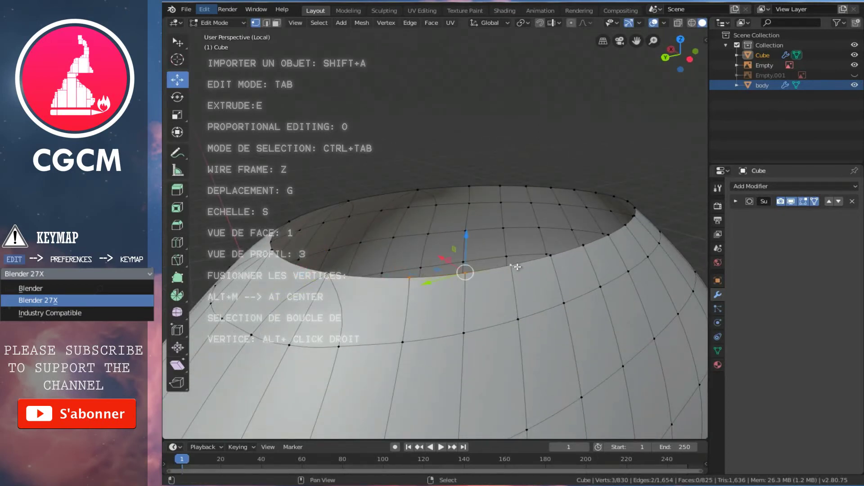
{"action": "key", "text": "alt+m"}
{"action": "left_click", "coordinate": [496, 275]}
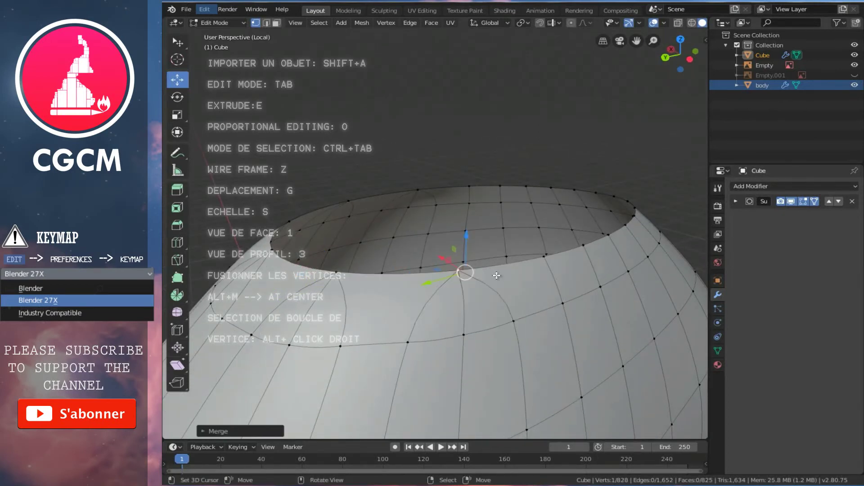
{"action": "middle_click_drag", "start_coordinate": [542, 291], "coordinate": [533, 252]}
Merge two groups of three rim vertices at center.
{"action": "right_click", "coordinate": [533, 251], "text": "shift"}
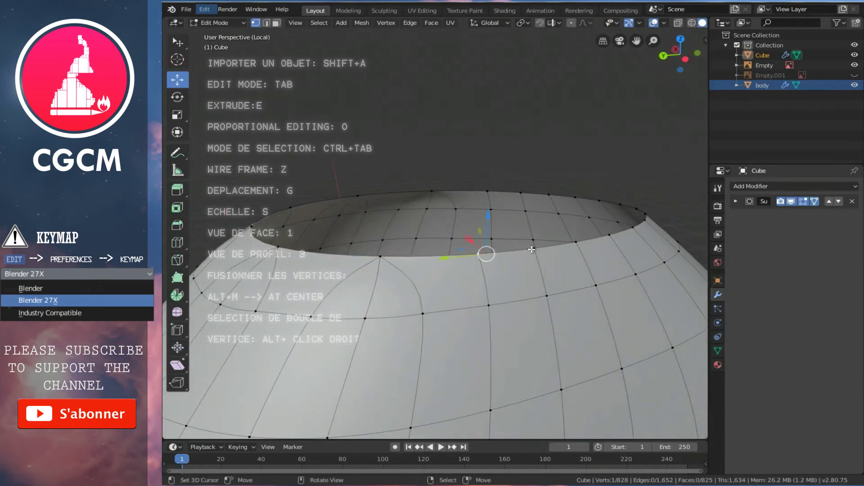
{"action": "right_click", "coordinate": [580, 244], "text": "shift"}
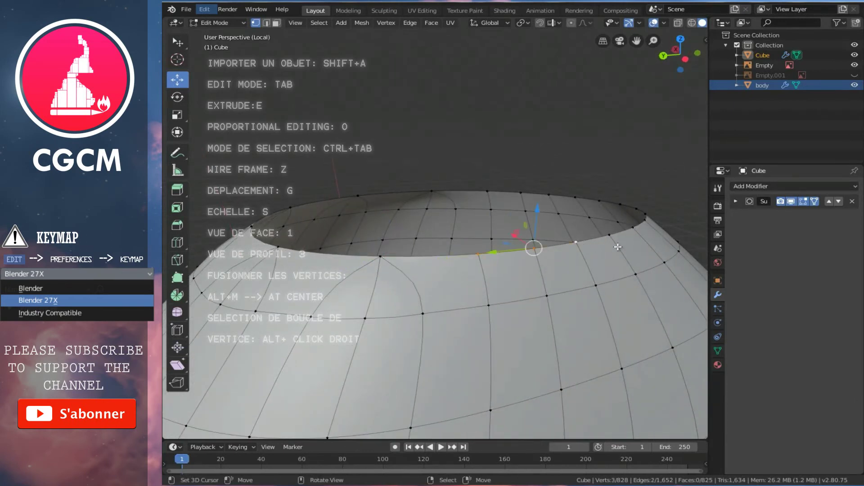
{"action": "key", "text": "alt+m"}
{"action": "left_click", "coordinate": [576, 284]}
{"action": "middle_click_drag", "start_coordinate": [578, 282], "coordinate": [612, 277]}
{"action": "right_click", "coordinate": [498, 274], "text": "shift"}
{"action": "right_click", "coordinate": [556, 273], "text": "shift"}
{"action": "right_click", "coordinate": [597, 266], "text": "shift"}
{"action": "key", "text": "alt+m"}
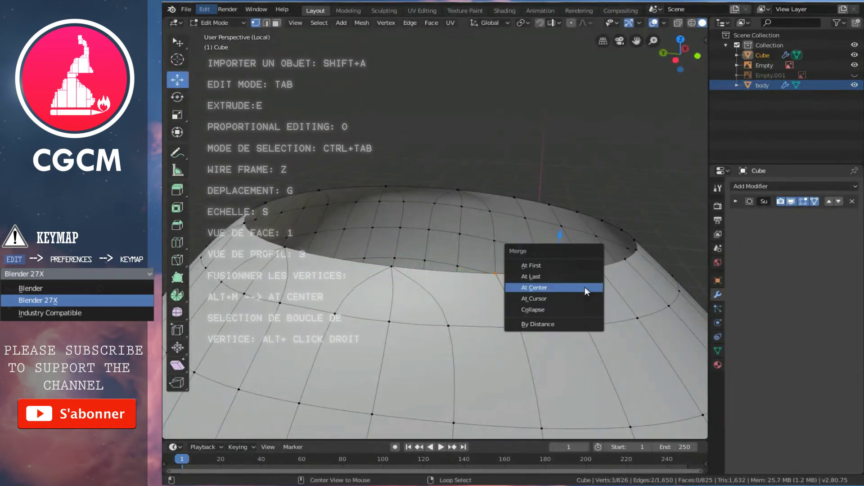
{"action": "left_click", "coordinate": [584, 287]}
Merge two more rim vertex groups at center on the far side of the opening.
{"action": "middle_click_drag", "start_coordinate": [577, 270], "coordinate": [479, 309]}
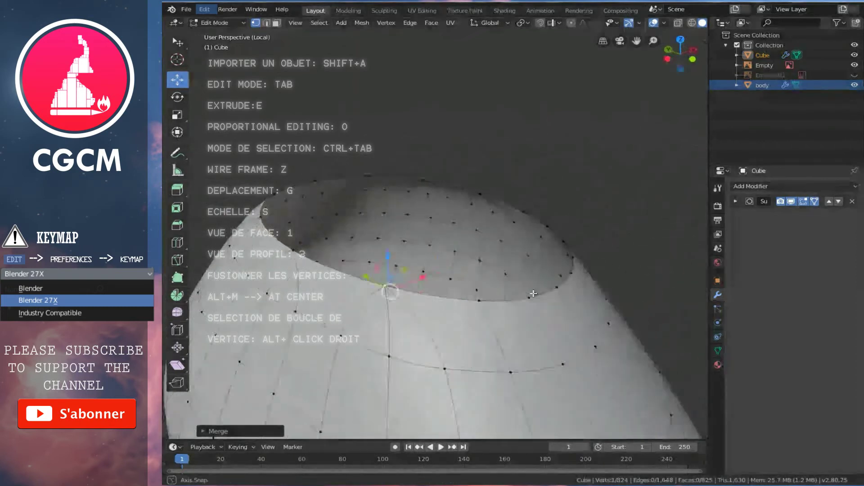
{"action": "mouse_move", "coordinate": [547, 295]}
{"action": "middle_mouse_down"}
{"action": "mouse_move", "coordinate": [408, 299]}
{"action": "mouse_move", "coordinate": [423, 270]}
{"action": "middle_mouse_up"}
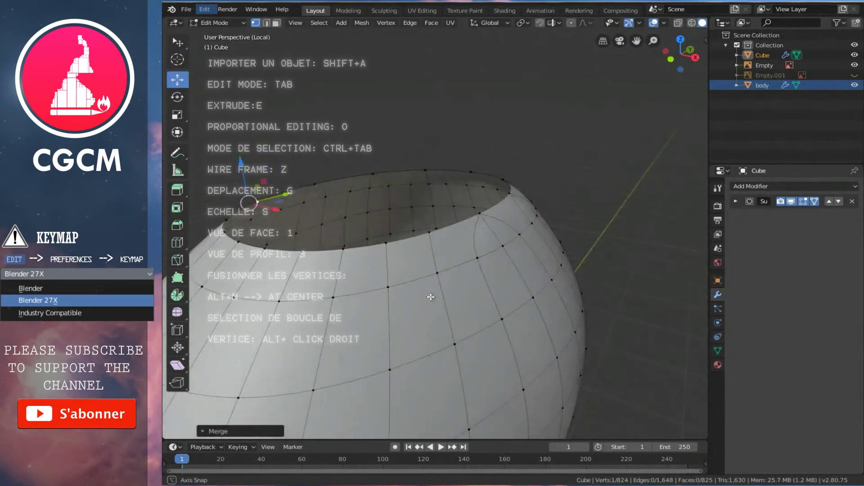
{"action": "left_click", "coordinate": [424, 234]}
{"action": "left_click", "coordinate": [385, 244], "text": "shift"}
{"action": "left_click", "coordinate": [353, 245], "text": "shift"}
{"action": "key", "text": "alt+m"}
{"action": "left_click", "coordinate": [353, 244]}
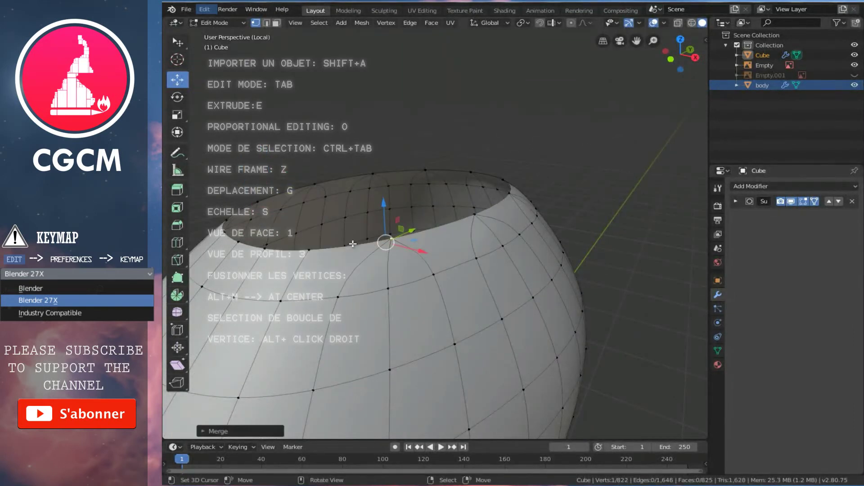
{"action": "middle_click_drag", "start_coordinate": [348, 250], "coordinate": [299, 253]}
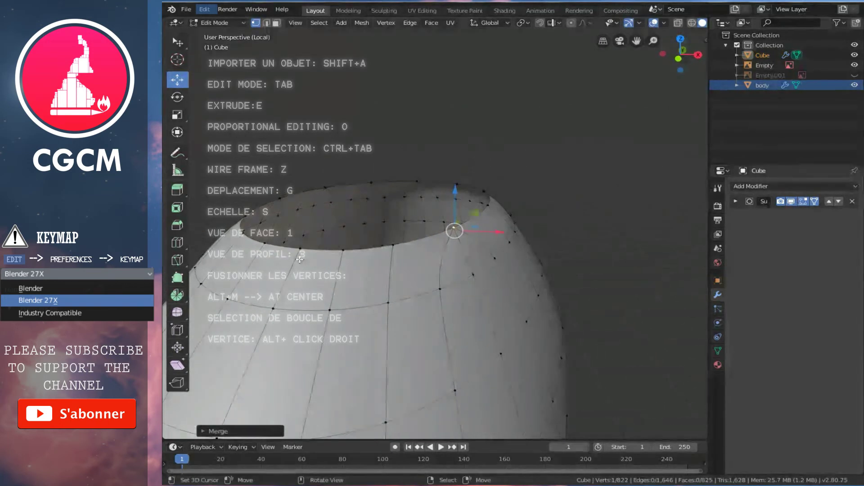
{"action": "left_click", "coordinate": [343, 250], "text": "shift"}
{"action": "left_click", "coordinate": [392, 247], "text": "shift"}
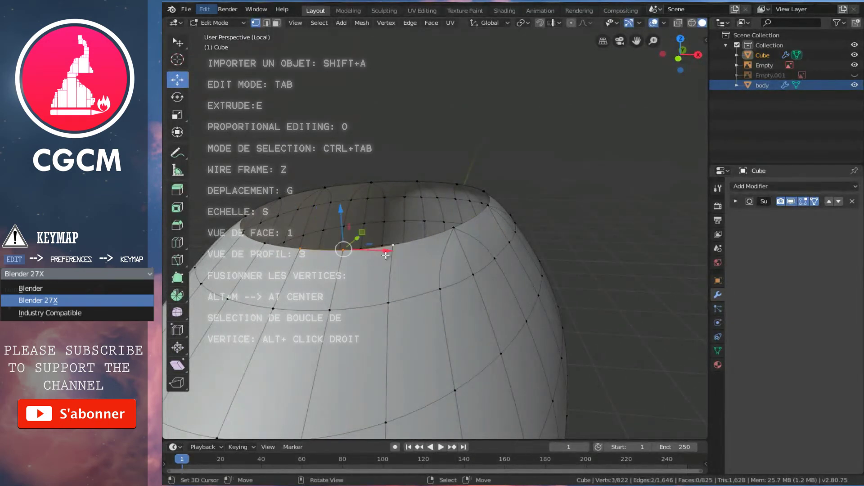
{"action": "key", "text": "alt+m"}
{"action": "left_click", "coordinate": [385, 255]}
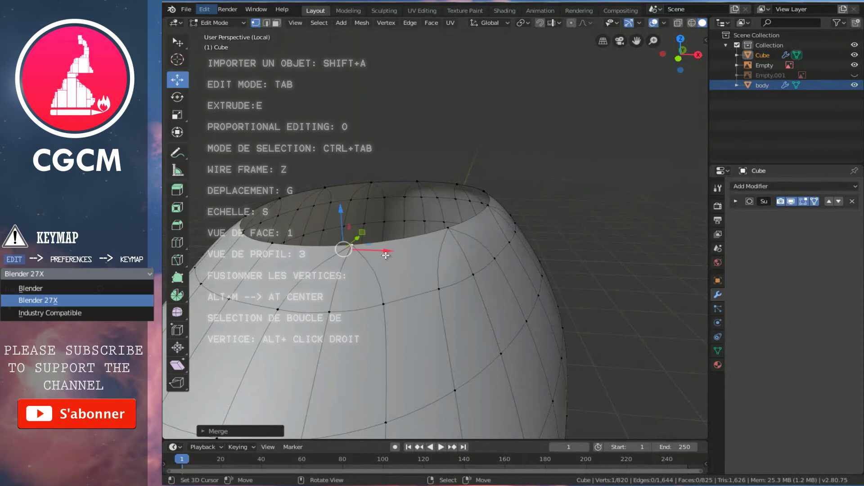
Merge a final pair of rim vertices at center, reaching 819 vertices.
{"action": "middle_click_drag", "start_coordinate": [385, 254], "coordinate": [389, 294]}
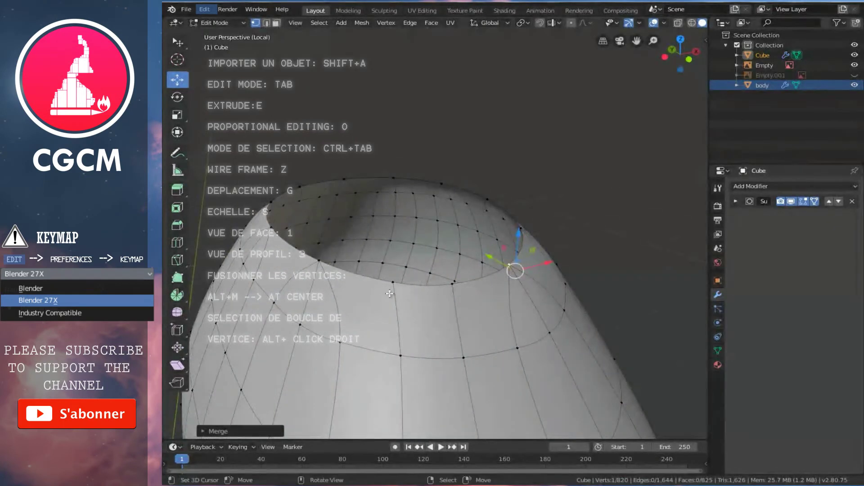
{"action": "right_click", "coordinate": [392, 282]}
{"action": "right_click", "coordinate": [453, 284], "text": "shift"}
{"action": "key", "text": "alt+m"}
{"action": "left_click", "coordinate": [433, 297]}
Check the glove against the arm in object mode, then select the wrist's top rim loop.
{"action": "scroll", "coordinate": [433, 297], "scroll_direction": "down", "scroll_amount": 2}
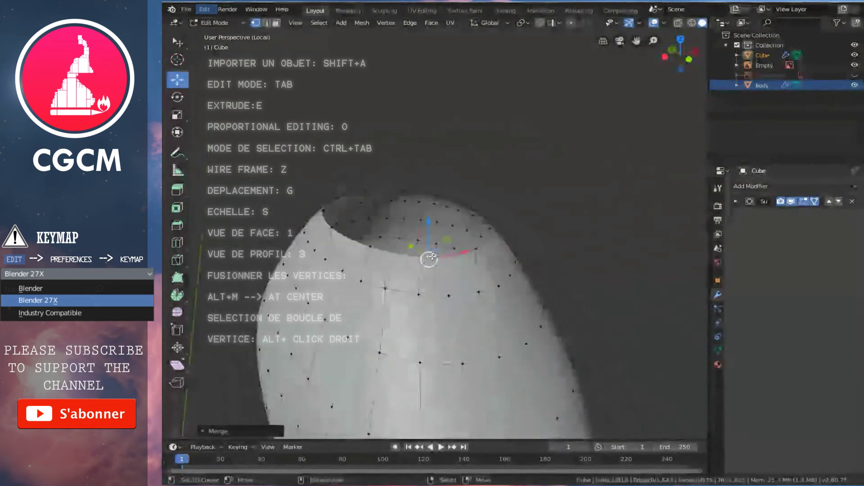
{"action": "scroll", "coordinate": [463, 241], "scroll_direction": "down", "scroll_amount": 3}
{"action": "key", "text": "Tab"}
{"action": "scroll", "coordinate": [448, 243], "scroll_direction": "down", "scroll_amount": 2}
{"action": "mouse_move", "coordinate": [447, 239]}
{"action": "middle_mouse_down"}
{"action": "mouse_move", "coordinate": [628, 220]}
{"action": "mouse_move", "coordinate": [494, 240]}
{"action": "mouse_move", "coordinate": [464, 218]}
{"action": "mouse_move", "coordinate": [431, 237]}
{"action": "middle_mouse_up"}
{"action": "scroll", "coordinate": [464, 219], "scroll_direction": "up", "scroll_amount": 2}
{"action": "key", "text": "Tab"}
{"action": "right_click", "coordinate": [447, 232], "text": "alt"}
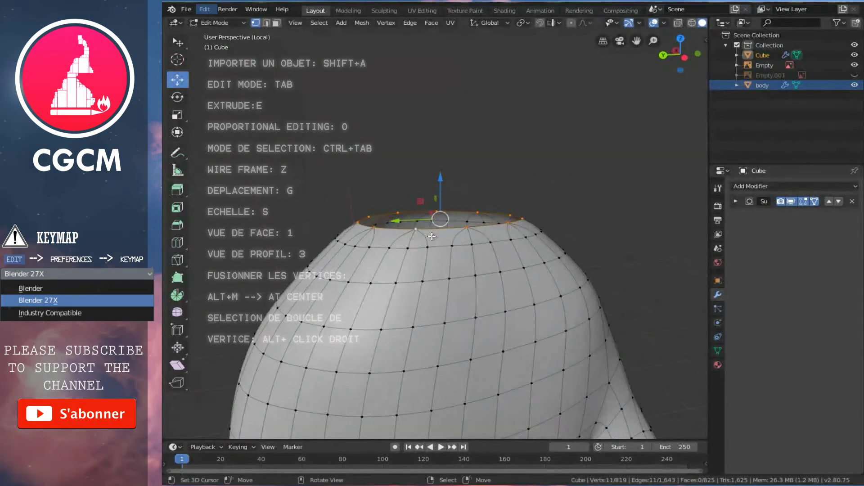
Leave local view in front view so the arm and reference are visible.
{"action": "key", "text": "KP_1"}
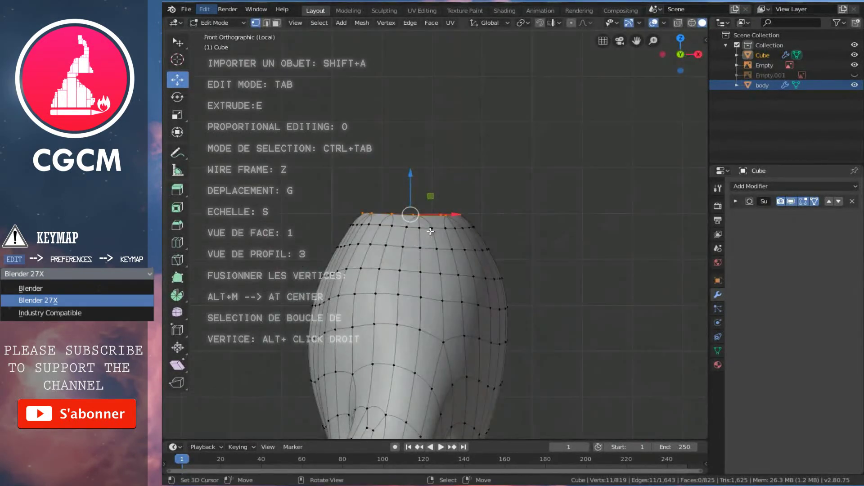
{"action": "key", "text": "KP_Divide"}
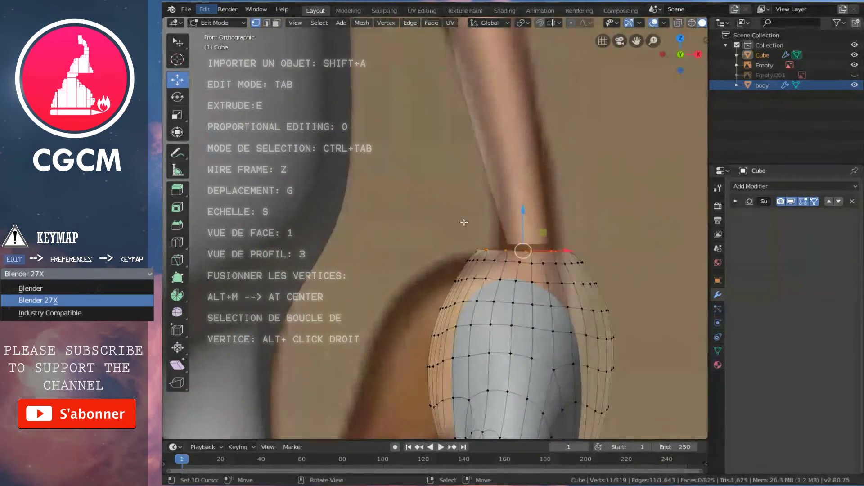
{"action": "scroll", "coordinate": [464, 223], "scroll_direction": "up", "scroll_amount": 3}
{"action": "middle_click_drag", "start_coordinate": [464, 223], "coordinate": [472, 304], "text": "shift"}
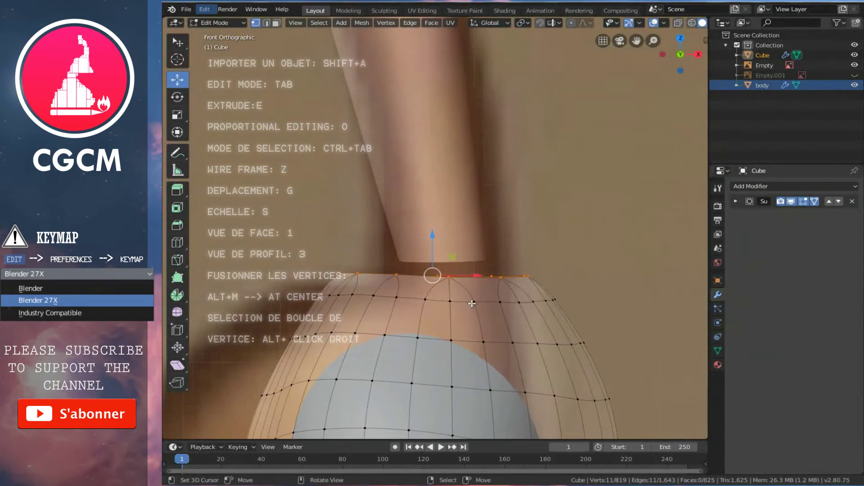
Extrude the wrist rim upward and scale the new ring narrower.
{"action": "key", "text": "e"}
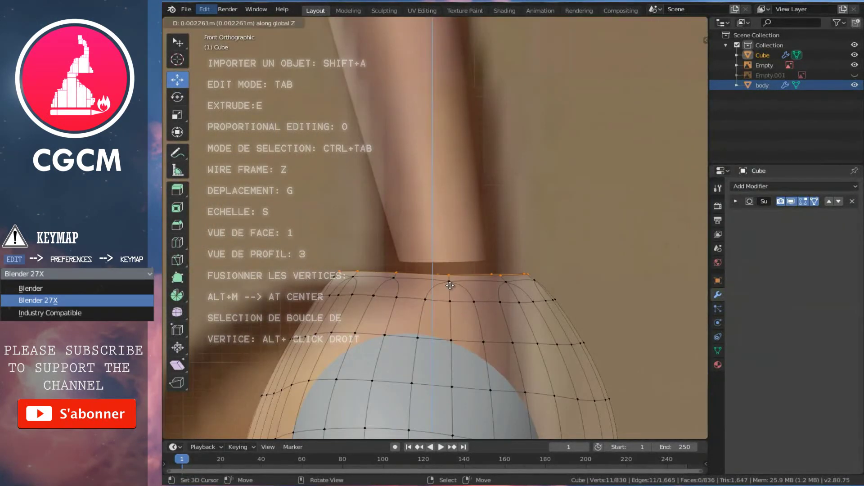
{"action": "left_click", "coordinate": [433, 252]}
{"action": "key", "text": "s"}
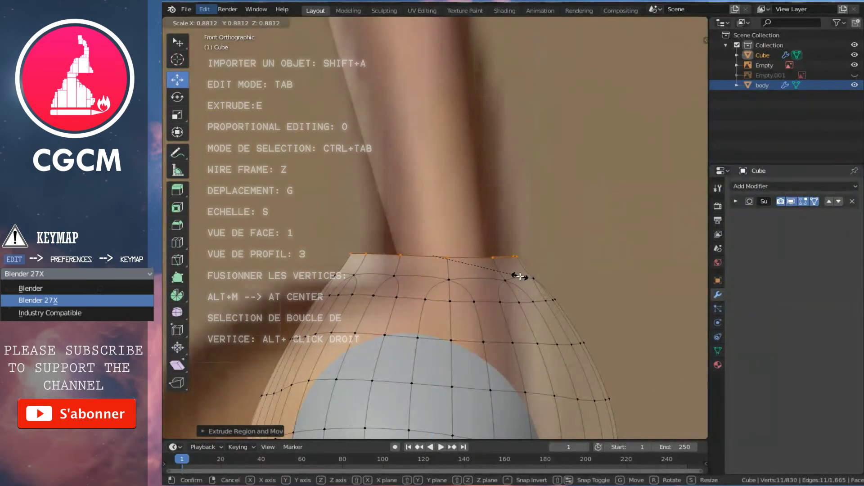
{"action": "left_click", "coordinate": [521, 277]}
{"action": "scroll", "coordinate": [472, 273], "scroll_direction": "down", "scroll_amount": 2, "text": "shift"}
{"action": "scroll", "coordinate": [473, 274], "scroll_direction": "up", "scroll_amount": 1}
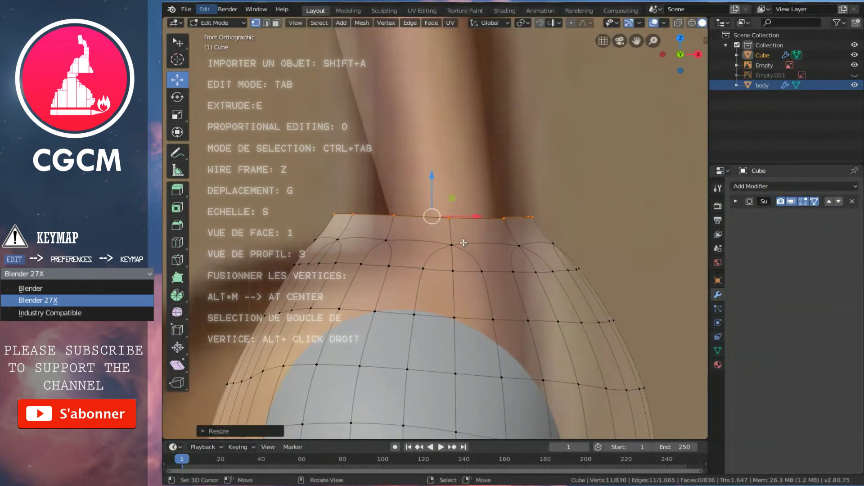
Narrow the wrist further with a proportional-editing scale.
{"action": "key", "text": "o"}
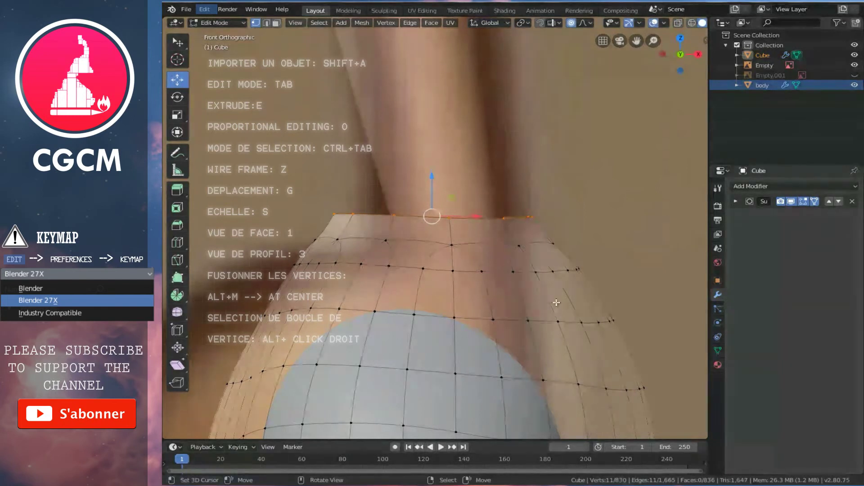
{"action": "key", "text": "s"}
{"action": "scroll", "coordinate": [542, 292], "scroll_direction": "up", "scroll_amount": 3}
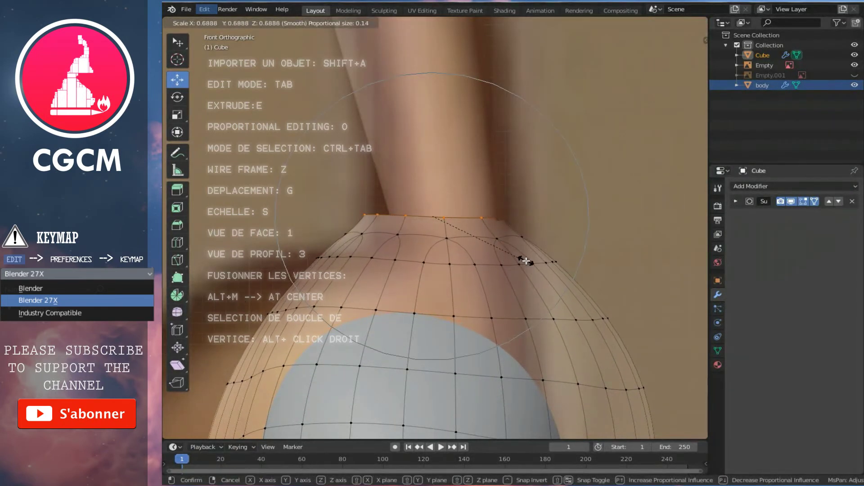
{"action": "left_click", "coordinate": [525, 261]}
{"action": "scroll", "coordinate": [520, 264], "scroll_direction": "down", "scroll_amount": 2}
{"action": "scroll", "coordinate": [513, 267], "scroll_direction": "down", "scroll_amount": 2}
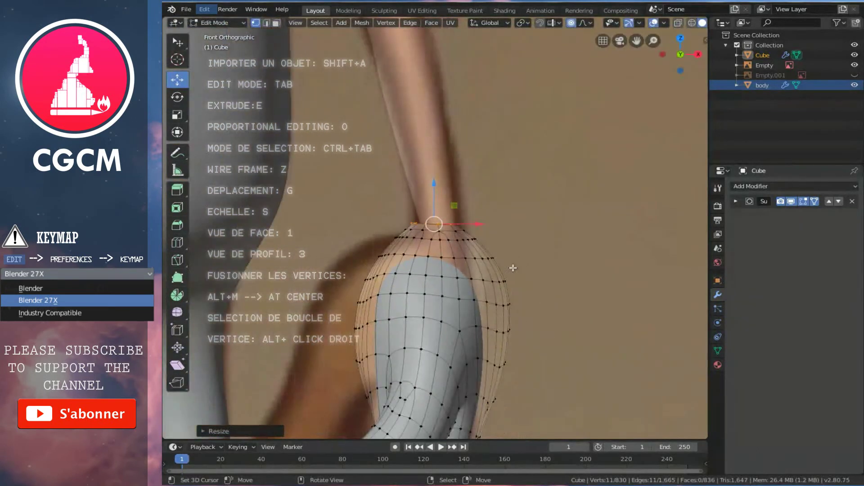
Move the whole hand up along Z so the wrist meets the arm.
{"action": "key", "text": "l"}
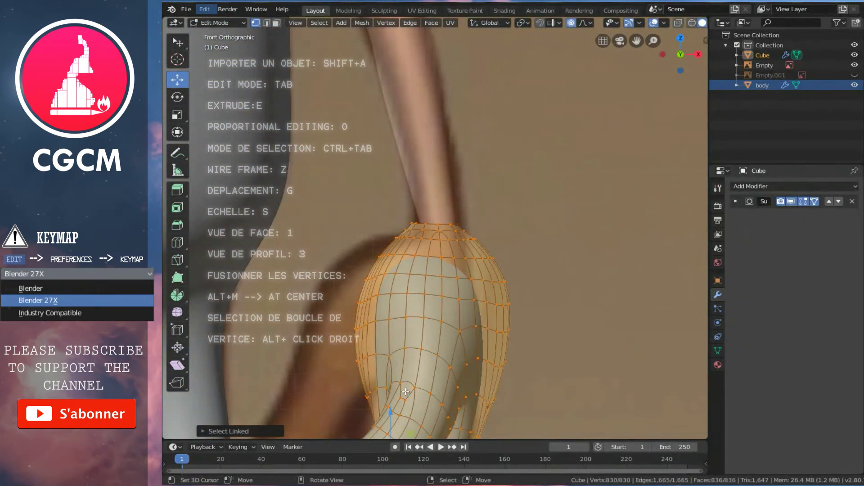
{"action": "key", "text": "g"}
{"action": "key", "text": "z"}
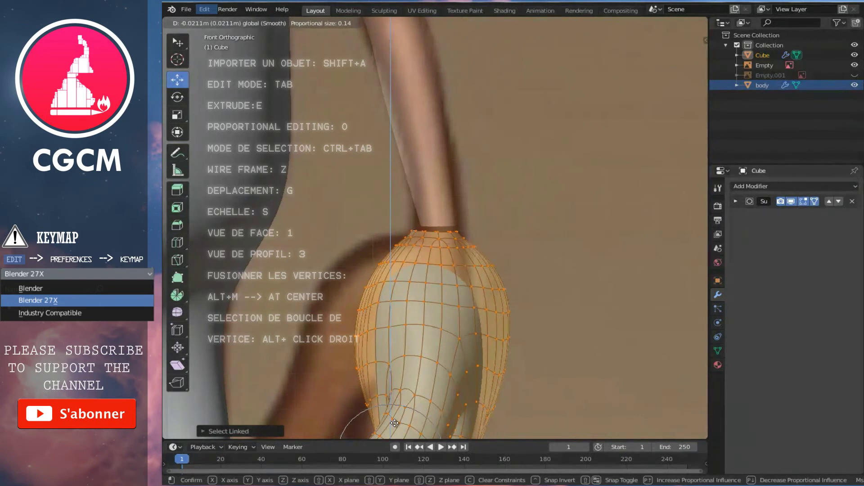
{"action": "left_click", "coordinate": [395, 423]}
{"action": "scroll", "coordinate": [464, 312], "scroll_direction": "up", "scroll_amount": 5}
{"action": "key", "text": "Tab"}
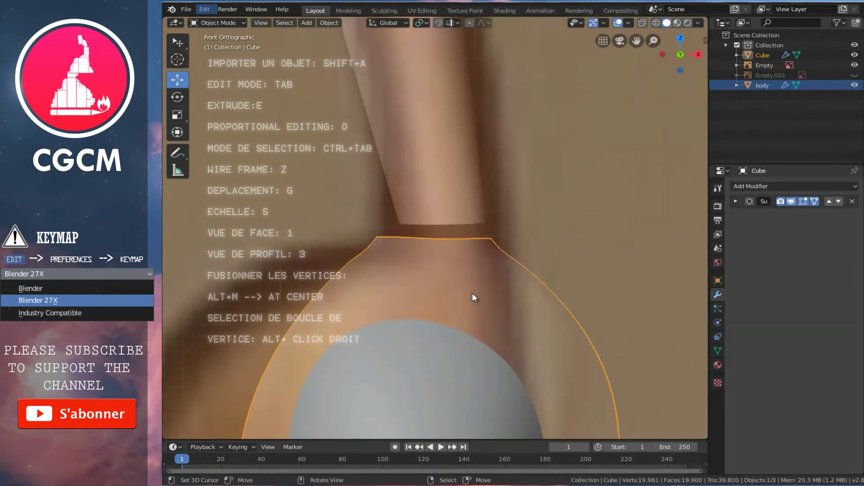
{"action": "scroll", "coordinate": [472, 294], "scroll_direction": "down", "scroll_amount": 2}
{"action": "scroll", "coordinate": [415, 301], "scroll_direction": "down", "scroll_amount": 3}
{"action": "key", "text": "Tab"}
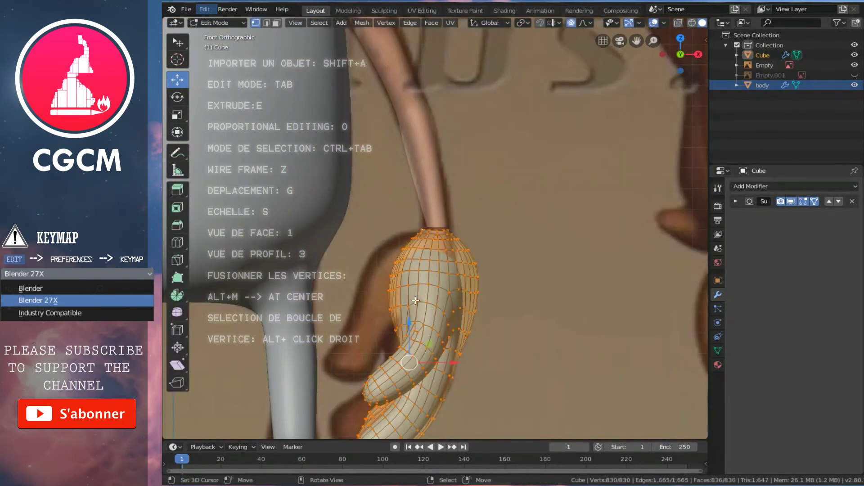
Reshape the neck vertices with proportional falloff and check the wrist outline.
{"action": "key", "text": "g"}
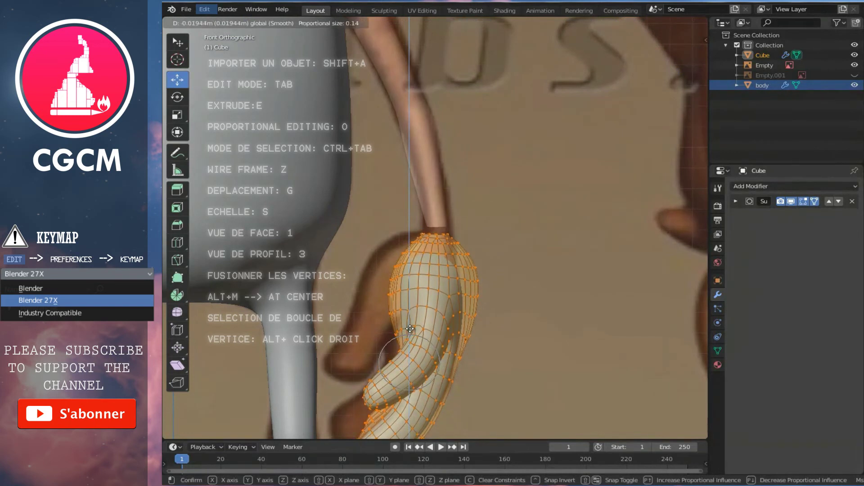
{"action": "left_click", "coordinate": [473, 271]}
{"action": "scroll", "coordinate": [473, 271], "scroll_direction": "up", "scroll_amount": 3}
{"action": "scroll", "coordinate": [471, 273], "scroll_direction": "up", "scroll_amount": 2}
{"action": "key", "text": "Tab"}
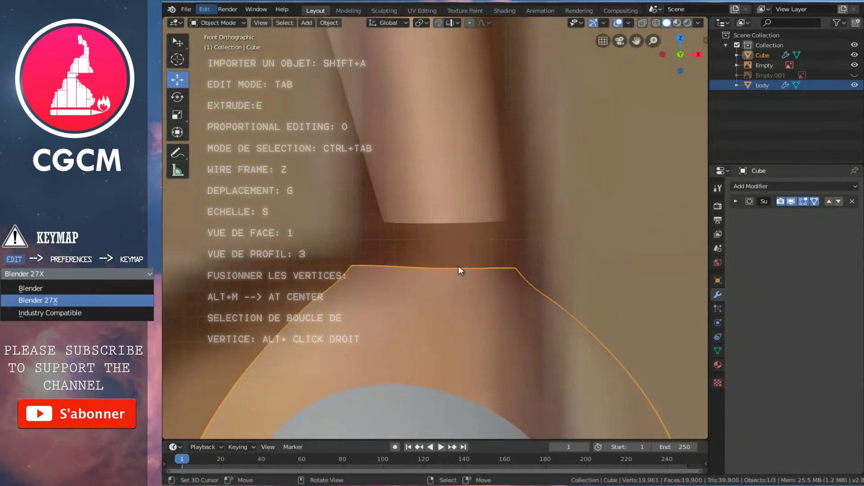
{"action": "key", "text": "Tab"}
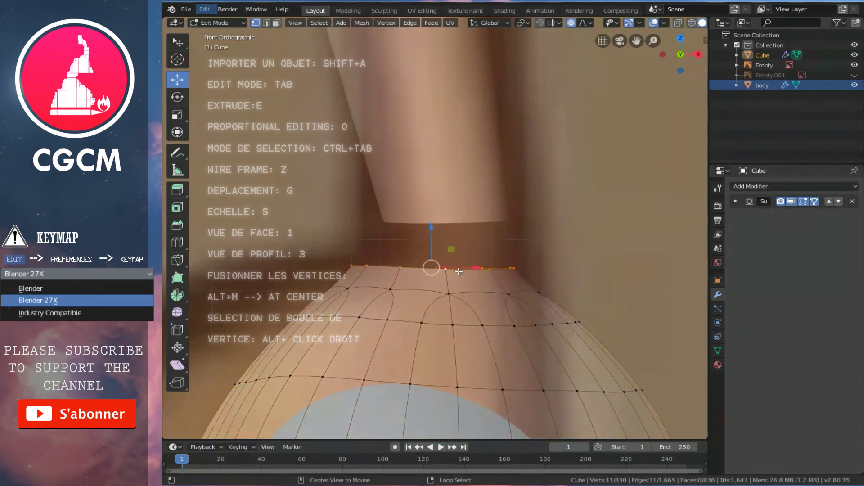
With proportional editing off, extrude a narrower top ring and raise it along Z.
{"action": "left_click", "coordinate": [572, 23]}
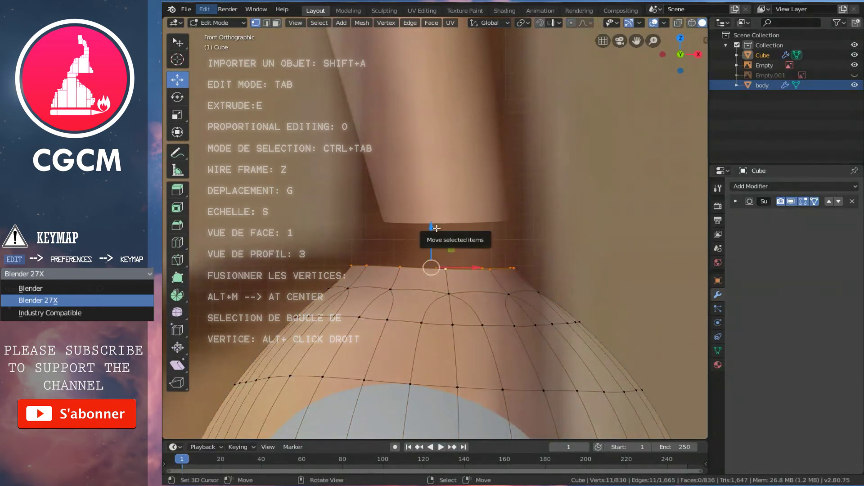
{"action": "key", "text": "e"}
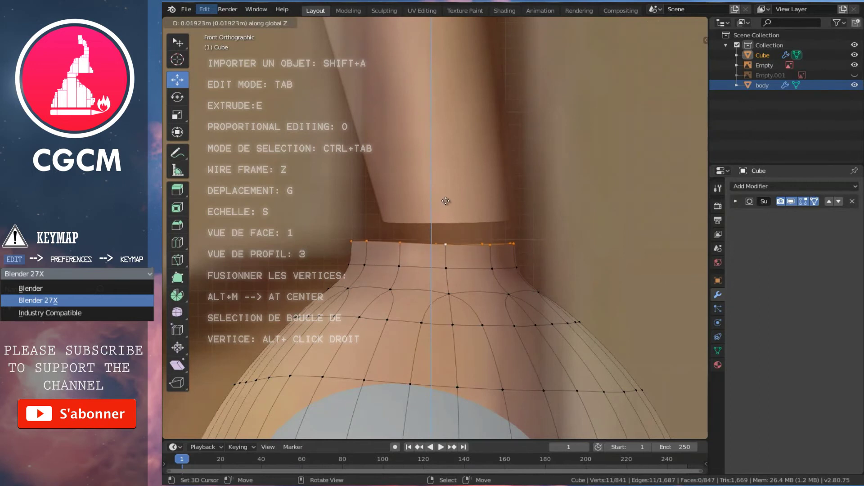
{"action": "left_click", "coordinate": [436, 200]}
{"action": "key", "text": "s"}
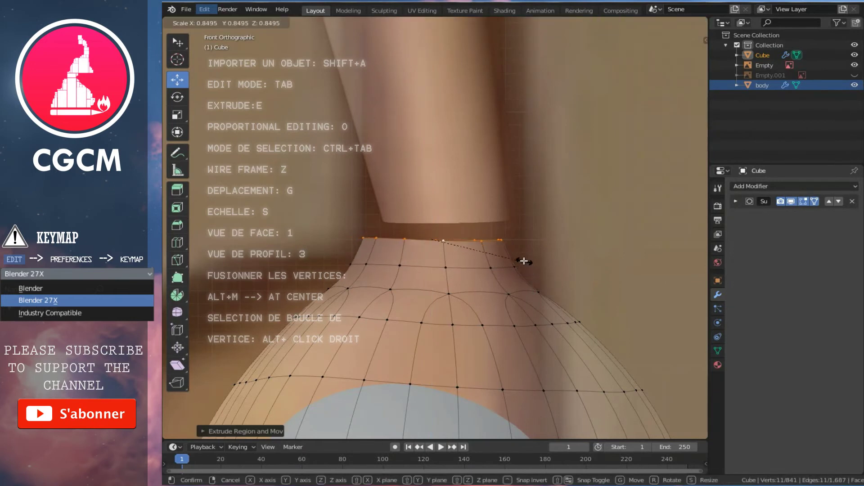
{"action": "left_click", "coordinate": [522, 254]}
{"action": "key", "text": "g"}
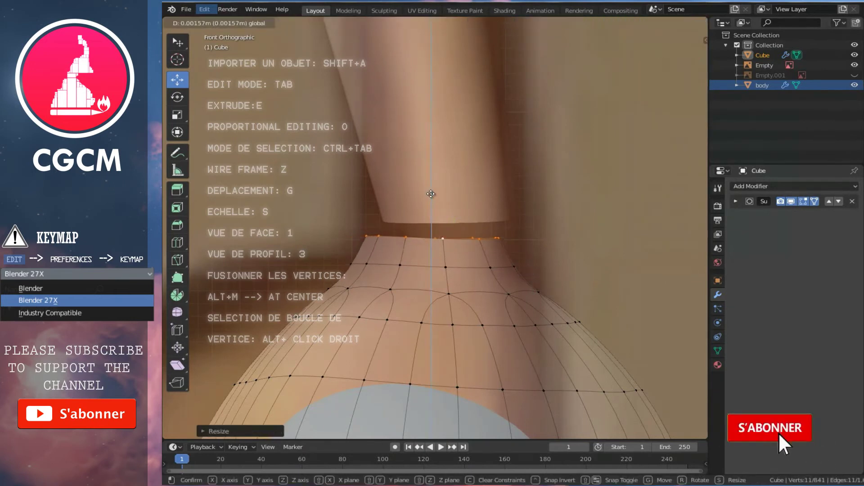
{"action": "key", "text": "z"}
{"action": "left_click", "coordinate": [431, 193]}
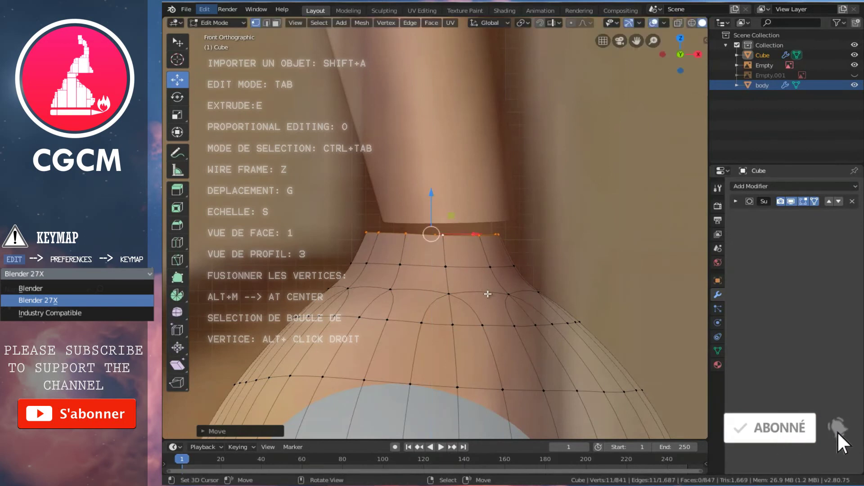
Shift the whole hand sideways along X onto the arm.
{"action": "key", "text": "l"}
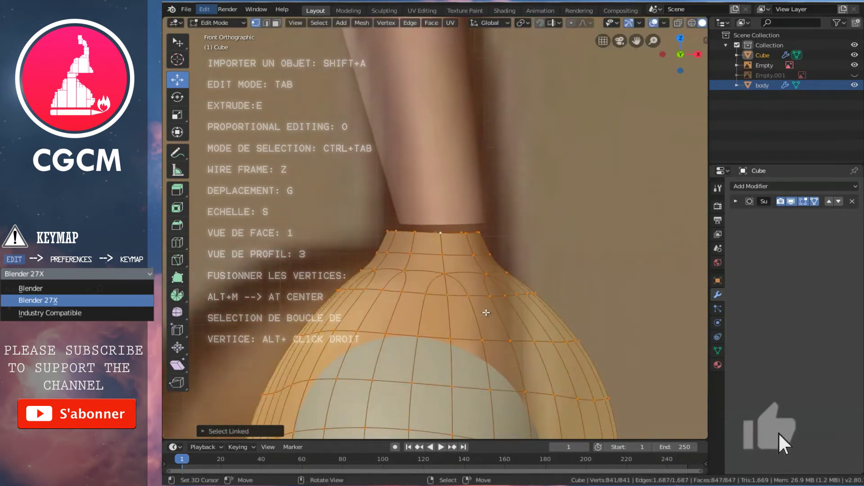
{"action": "key", "text": "g"}
{"action": "key", "text": "x"}
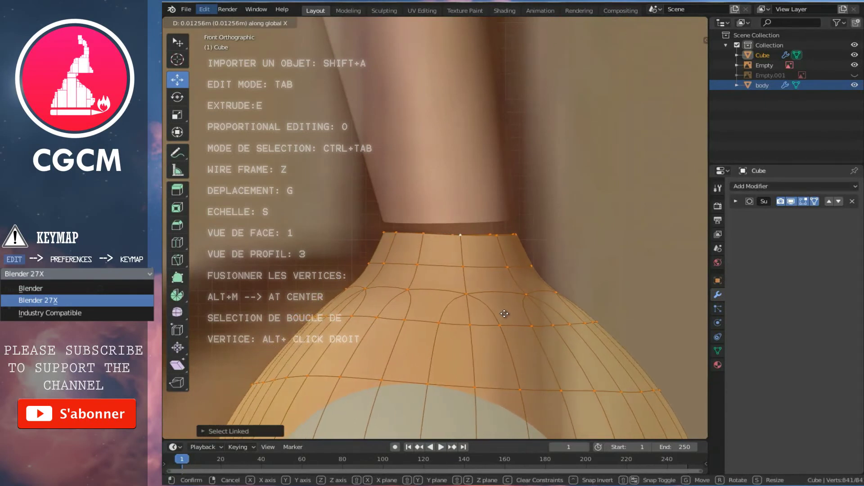
{"action": "left_click", "coordinate": [503, 313]}
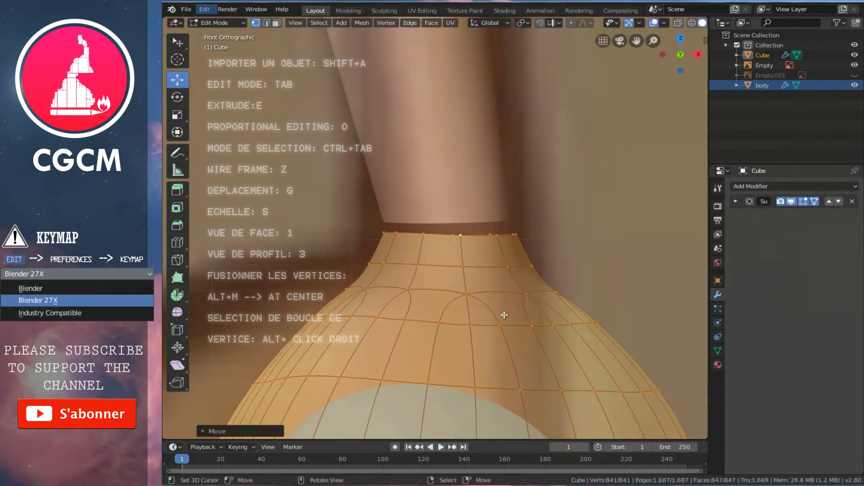
{"action": "scroll", "coordinate": [505, 314], "scroll_direction": "down", "scroll_amount": 5}
{"action": "scroll", "coordinate": [511, 305], "scroll_direction": "down", "scroll_amount": 3}
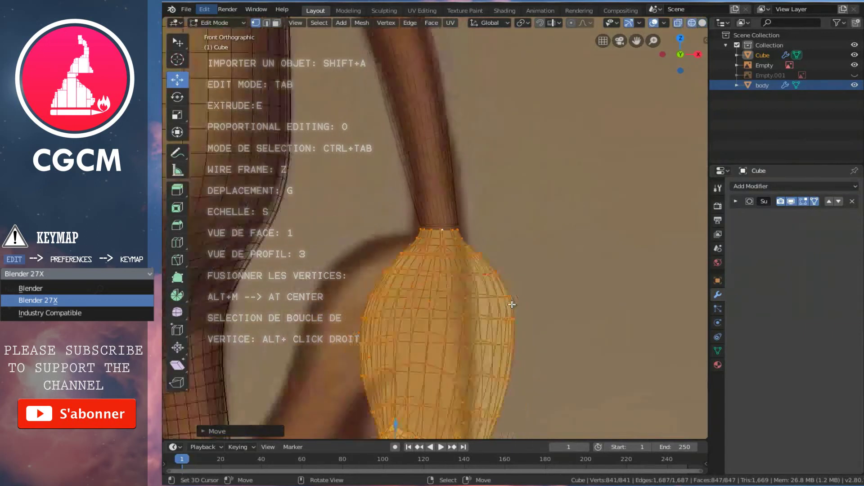
{"action": "scroll", "coordinate": [477, 279], "scroll_direction": "down", "scroll_amount": 3}
{"action": "scroll", "coordinate": [428, 252], "scroll_direction": "down", "scroll_amount": 3}
{"action": "scroll", "coordinate": [369, 209], "scroll_direction": "down", "scroll_amount": 2}
Hide the reference image in object mode and save the blend file.
{"action": "key", "text": "Tab"}
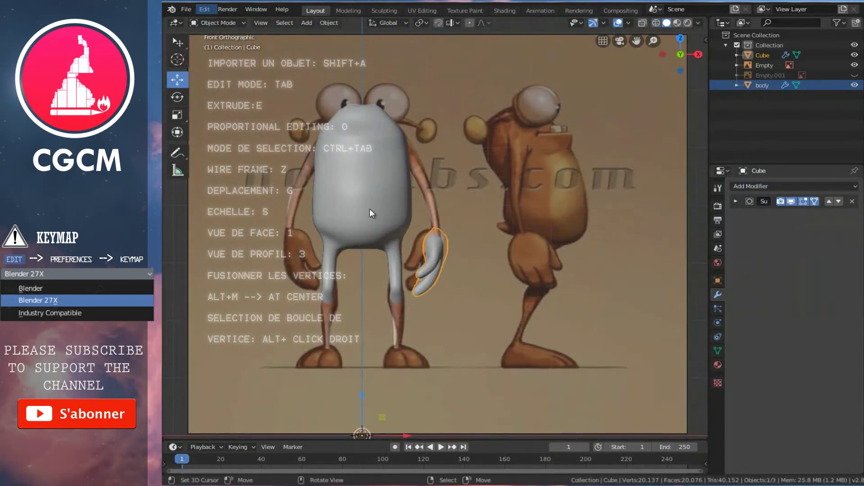
{"action": "left_click", "coordinate": [369, 209]}
{"action": "right_click", "coordinate": [536, 215]}
{"action": "key", "text": "h"}
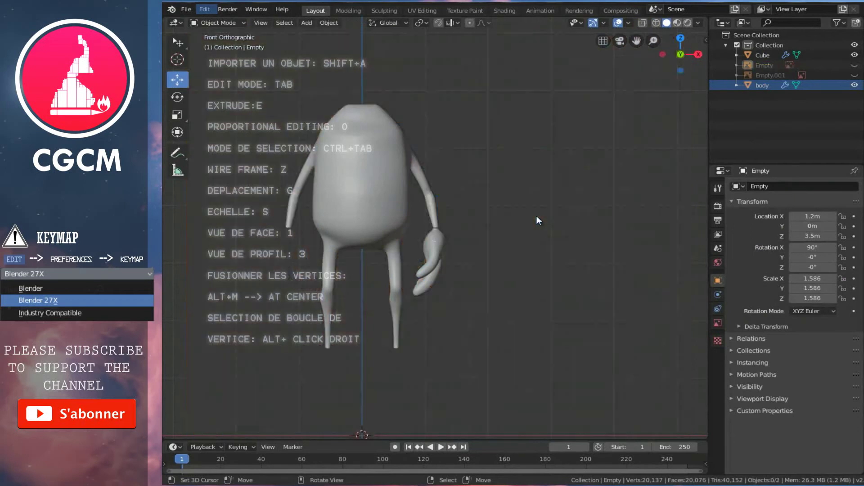
{"action": "scroll", "coordinate": [439, 262], "scroll_direction": "up", "scroll_amount": 4}
{"action": "scroll", "coordinate": [442, 261], "scroll_direction": "up", "scroll_amount": 5, "text": "ctrl"}
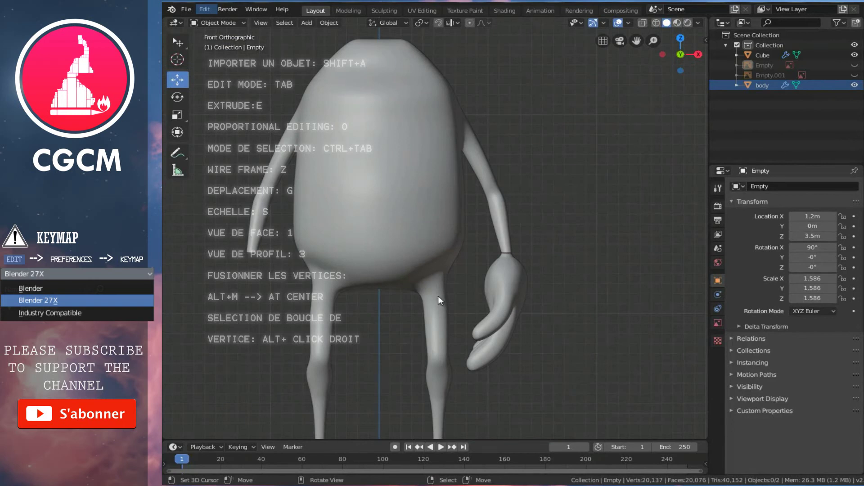
{"action": "key", "text": "ctrl+s"}
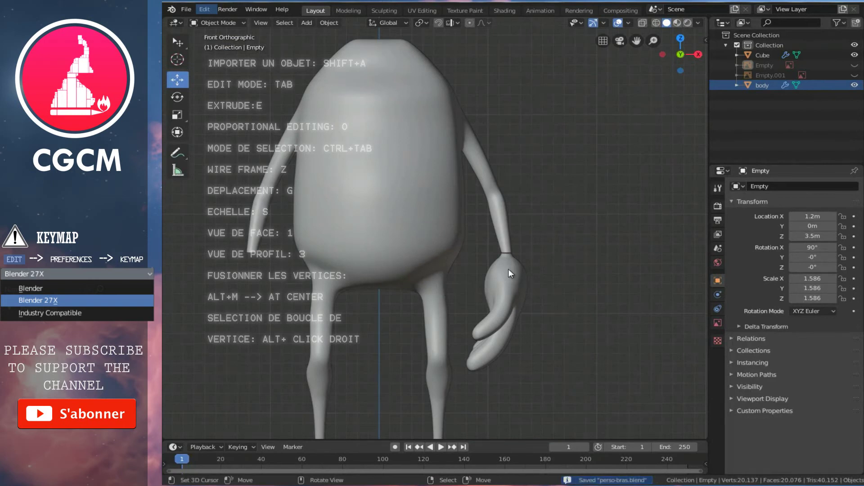
Join the hand into the body object with Ctrl+J, body active.
{"action": "right_click", "coordinate": [516, 271]}
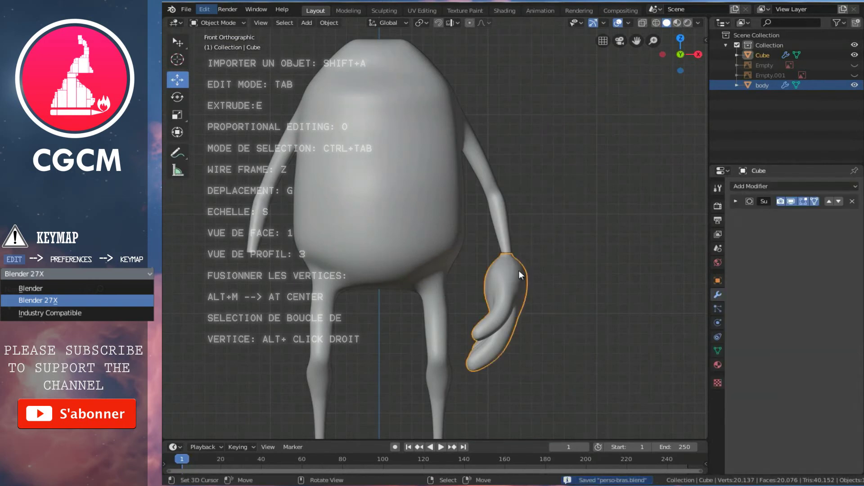
{"action": "right_click", "coordinate": [412, 237], "text": "shift"}
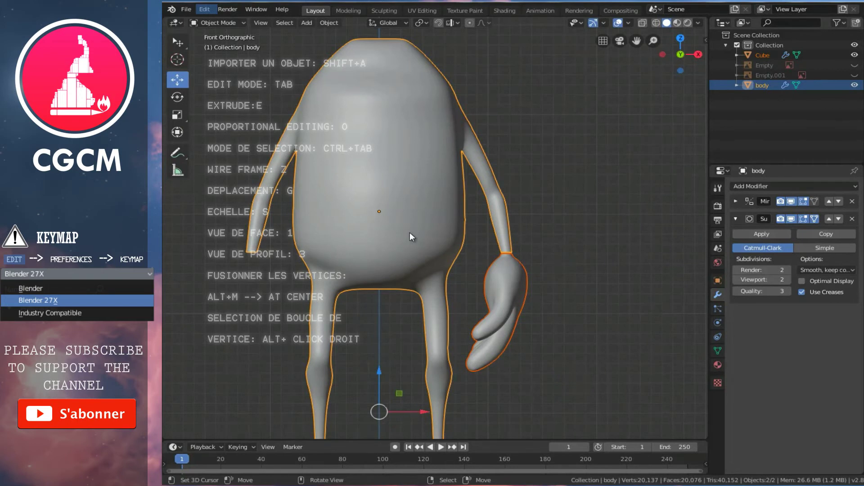
{"action": "key", "text": "ctrl"}
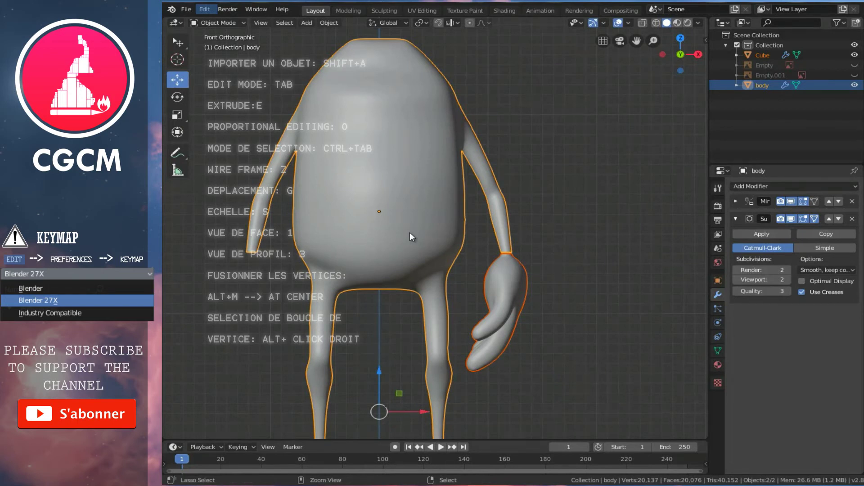
{"action": "key", "text": "ctrl+j"}
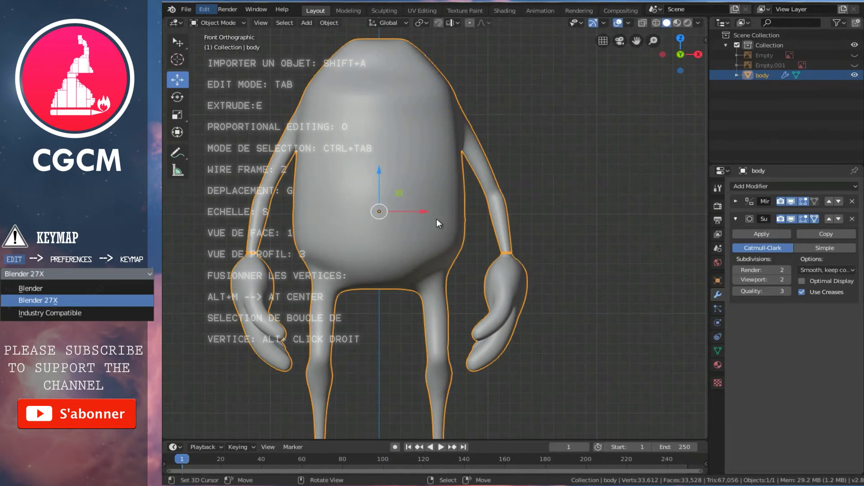
Enter Edit Mode on the body mesh and zoom in on the glove's wrist.
{"action": "key", "text": "Tab"}
{"action": "scroll", "coordinate": [524, 268], "scroll_direction": "up", "scroll_amount": 1}
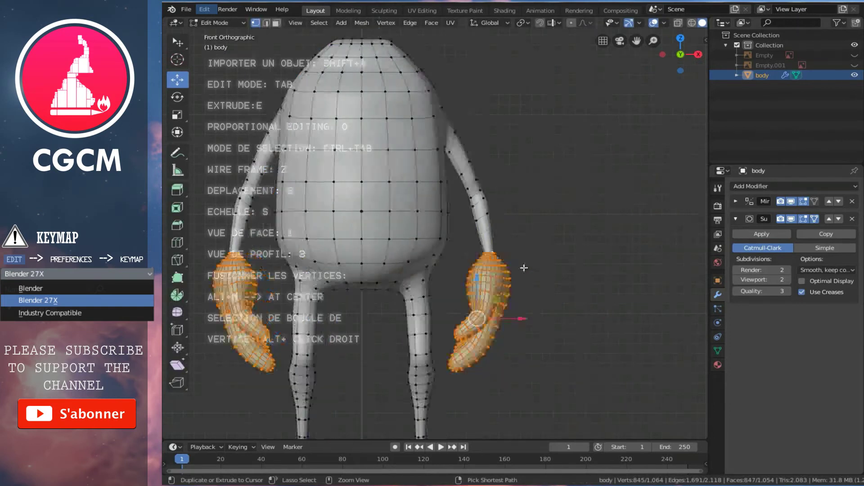
{"action": "scroll", "coordinate": [523, 268], "scroll_direction": "up", "scroll_amount": 1}
{"action": "scroll", "coordinate": [465, 283], "scroll_direction": "up", "scroll_amount": 1}
{"action": "scroll", "coordinate": [463, 256], "scroll_direction": "up", "scroll_amount": 1}
{"action": "scroll", "coordinate": [473, 243], "scroll_direction": "up", "scroll_amount": 2}
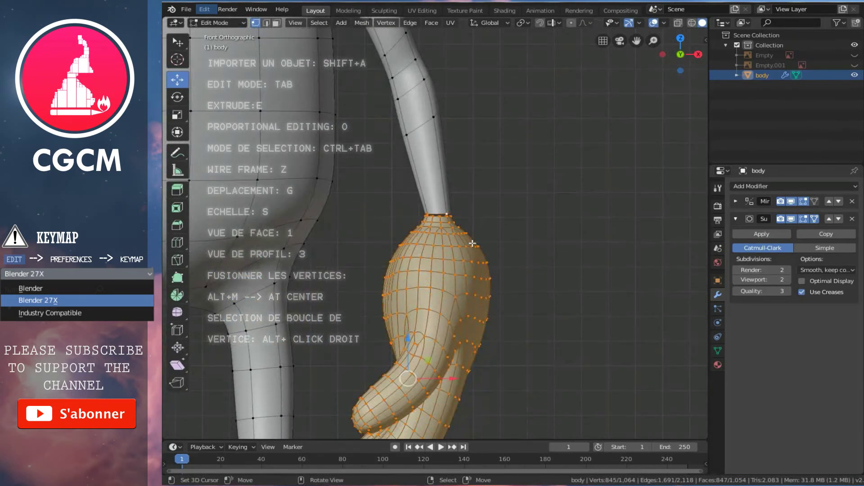
{"action": "scroll", "coordinate": [472, 243], "scroll_direction": "up", "scroll_amount": 1}
{"action": "scroll", "coordinate": [472, 243], "scroll_direction": "up", "scroll_amount": 1}
{"action": "scroll", "coordinate": [473, 244], "scroll_direction": "up", "scroll_amount": 1}
{"action": "mouse_move", "coordinate": [472, 243]}
{"action": "middle_mouse_down"}
{"action": "mouse_move", "coordinate": [381, 234]}
{"action": "mouse_move", "coordinate": [390, 224]}
{"action": "middle_mouse_up"}
Switch to the numpad 3 side view, zoom closer, and select a vertex on the wrist seam.
{"action": "key", "text": "KP_3"}
{"action": "scroll", "coordinate": [391, 224], "scroll_direction": "up", "scroll_amount": 1}
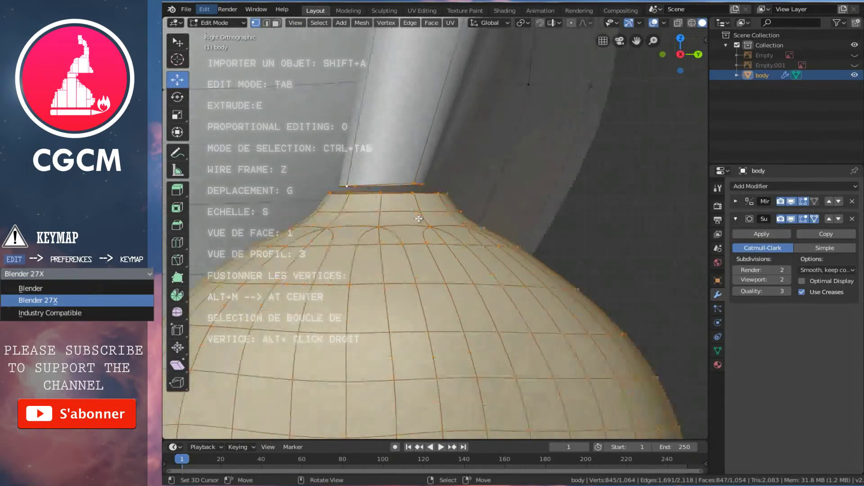
{"action": "scroll", "coordinate": [419, 218], "scroll_direction": "up", "scroll_amount": 1}
{"action": "scroll", "coordinate": [458, 217], "scroll_direction": "up", "scroll_amount": 2}
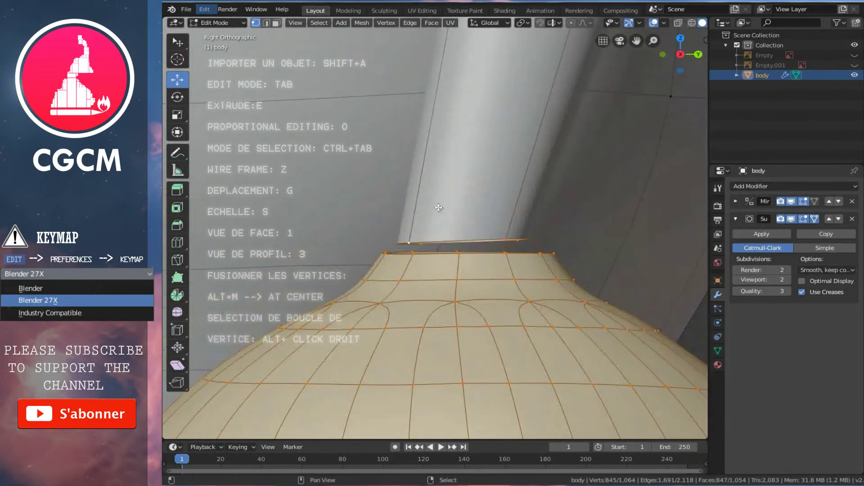
{"action": "scroll", "coordinate": [471, 232], "scroll_direction": "up", "scroll_amount": 1}
{"action": "right_click", "coordinate": [522, 257]}
{"action": "mouse_move", "coordinate": [546, 273]}
{"action": "middle_mouse_down"}
{"action": "mouse_move", "coordinate": [352, 278]}
{"action": "mouse_move", "coordinate": [574, 265]}
{"action": "mouse_move", "coordinate": [548, 264]}
{"action": "mouse_move", "coordinate": [579, 272]}
{"action": "mouse_move", "coordinate": [424, 280]}
{"action": "mouse_move", "coordinate": [461, 287]}
{"action": "middle_mouse_up"}
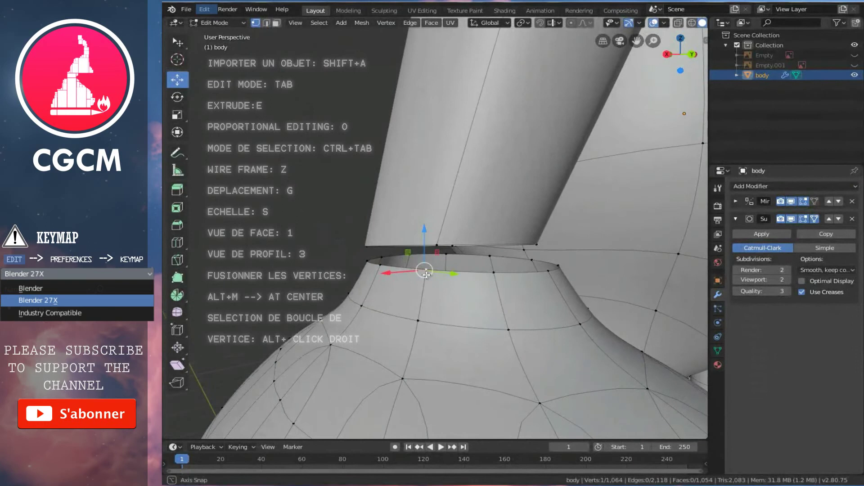
Merge the first wrist and arm vertex pair At Center, then check the joint in Object Mode.
{"action": "left_click", "coordinate": [495, 279], "text": "shift"}
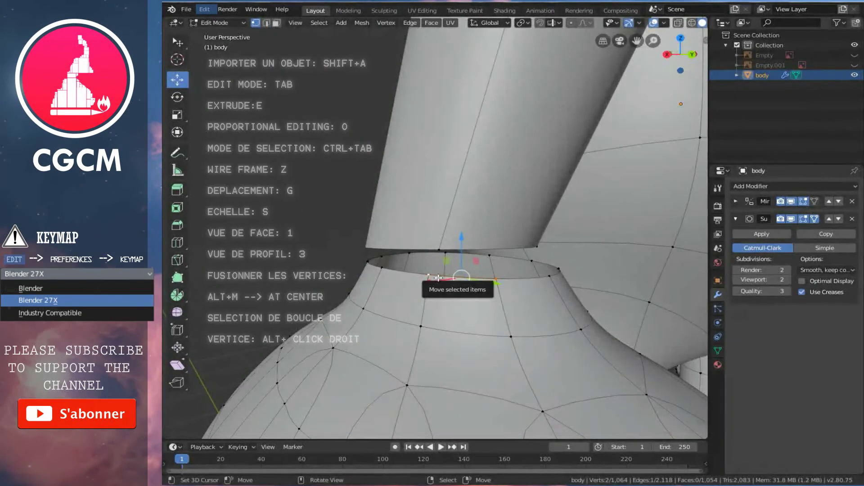
{"action": "key", "text": "alt+m"}
{"action": "left_click", "coordinate": [438, 278]}
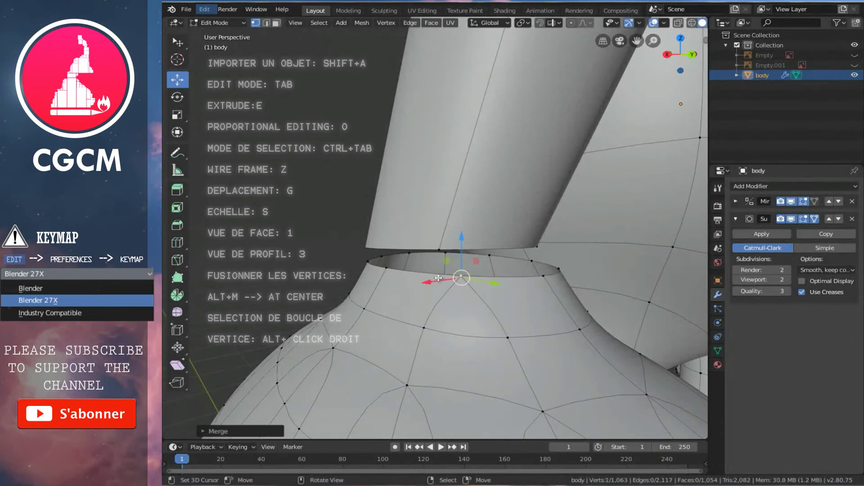
{"action": "key", "text": "Tab"}
{"action": "mouse_move", "coordinate": [450, 271]}
{"action": "middle_mouse_down"}
{"action": "mouse_move", "coordinate": [542, 296]}
{"action": "mouse_move", "coordinate": [512, 295]}
{"action": "mouse_move", "coordinate": [485, 282]}
{"action": "middle_mouse_up"}
{"action": "key", "text": "Tab"}
Merge the next two wrist-arm vertex pairs At Center.
{"action": "left_click", "coordinate": [468, 251], "text": "shift"}
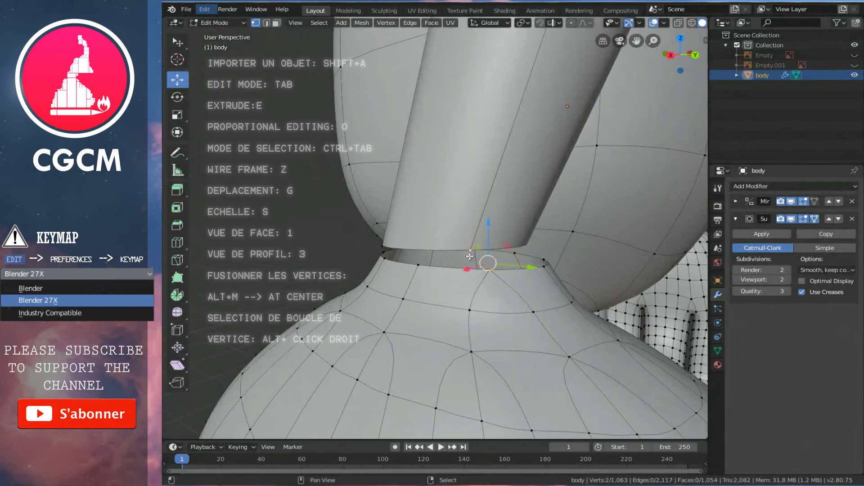
{"action": "key", "text": "alt+m"}
{"action": "left_click", "coordinate": [481, 278]}
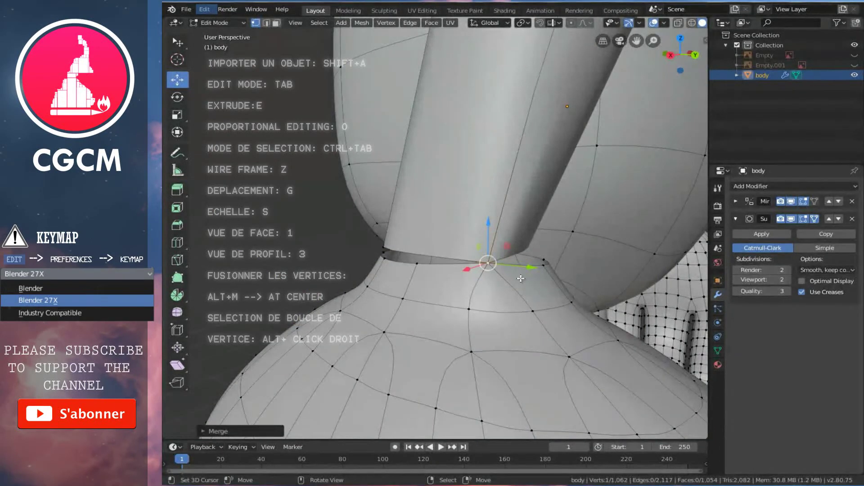
{"action": "middle_click_drag", "start_coordinate": [521, 278], "coordinate": [417, 281]}
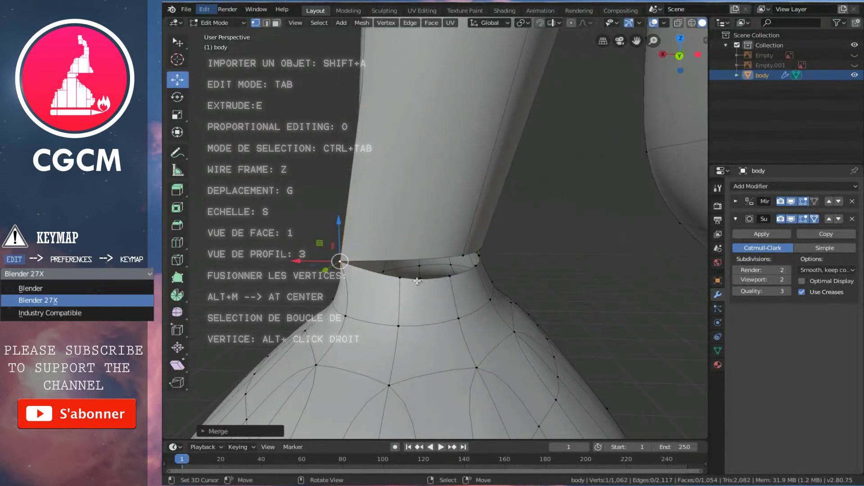
{"action": "left_click", "coordinate": [400, 279]}
{"action": "left_click", "coordinate": [450, 279], "text": "shift"}
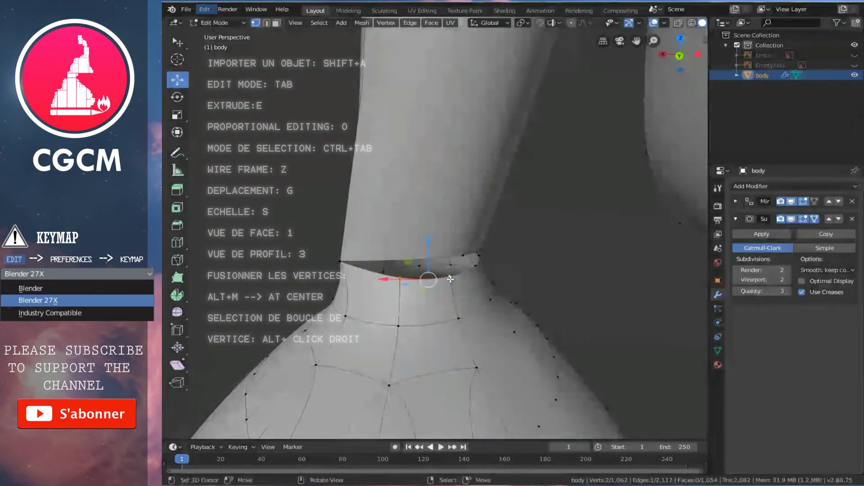
{"action": "key", "text": "alt+m"}
{"action": "left_click", "coordinate": [450, 279]}
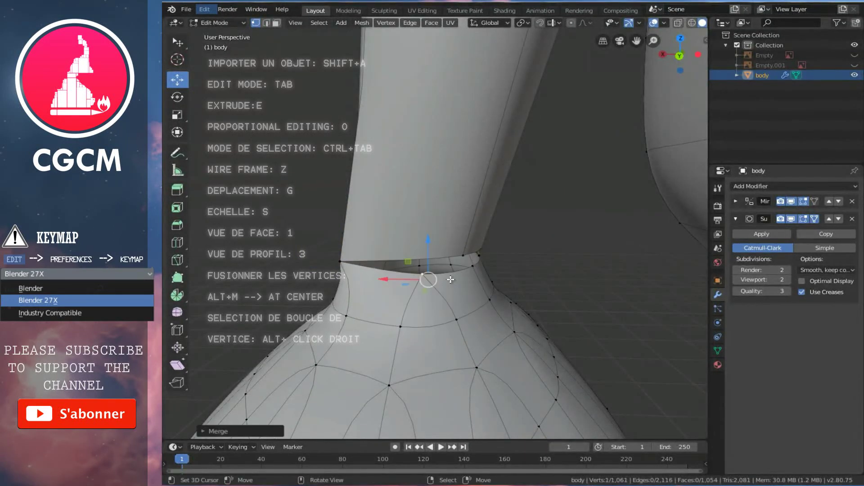
Grab a rim vertex in place, then merge it with its neighbour At Center.
{"action": "middle_click_drag", "start_coordinate": [330, 277], "coordinate": [378, 269]}
{"action": "key", "text": "g"}
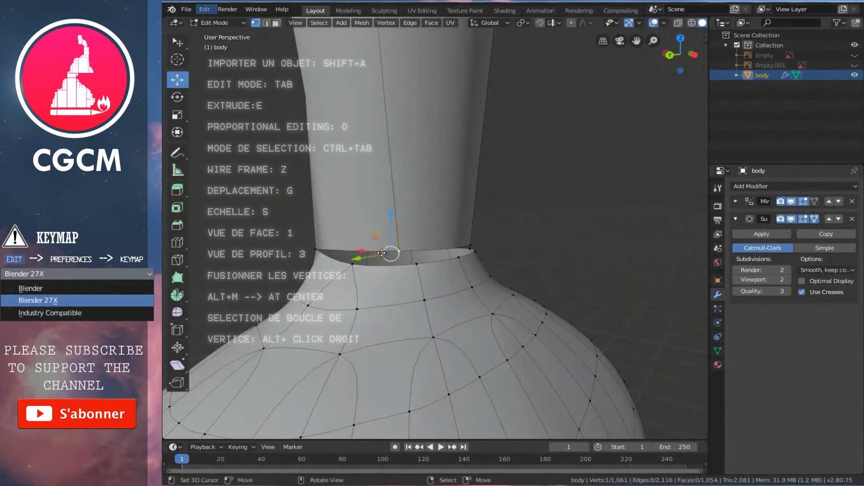
{"action": "left_click", "coordinate": [364, 256]}
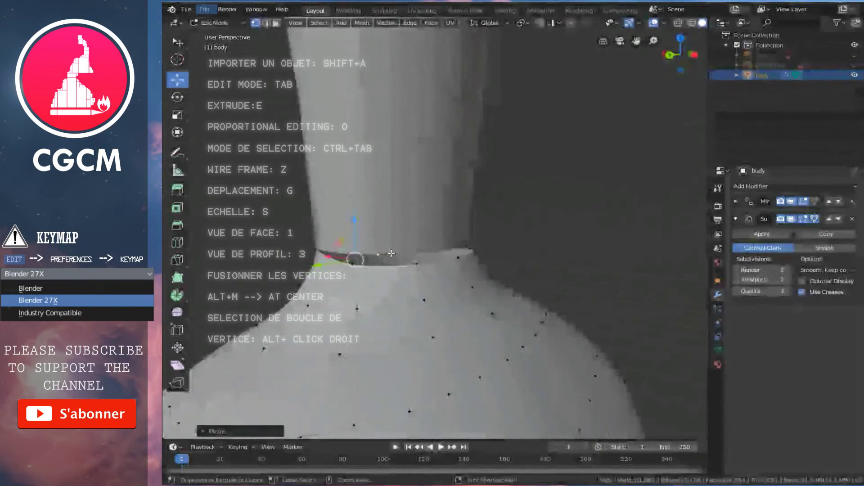
{"action": "right_click", "coordinate": [340, 258], "text": "shift"}
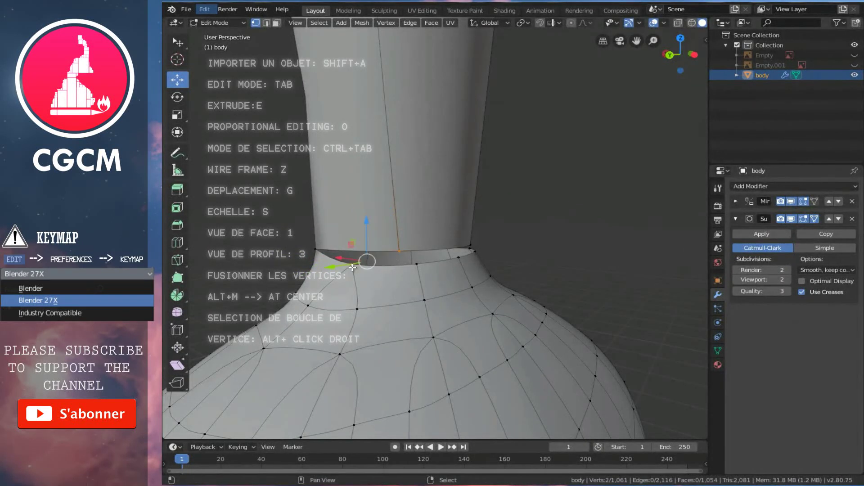
{"action": "key", "text": "alt+m"}
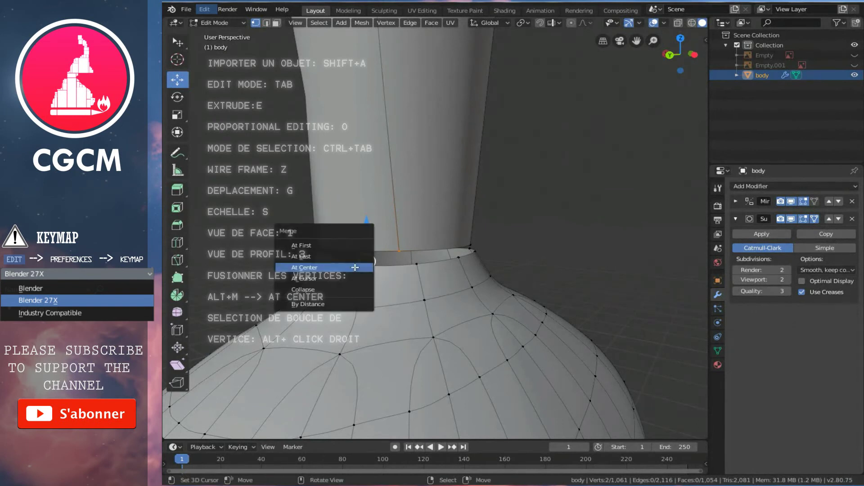
{"action": "left_click", "coordinate": [355, 267]}
Move the merged vertex along the Y axis to close the gap.
{"action": "middle_click_drag", "start_coordinate": [355, 267], "coordinate": [339, 260]}
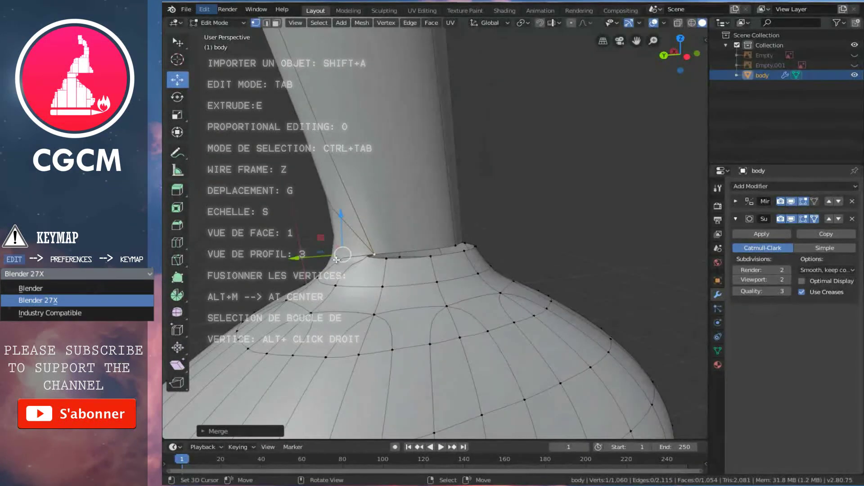
{"action": "key", "text": "g"}
{"action": "key", "text": "y"}
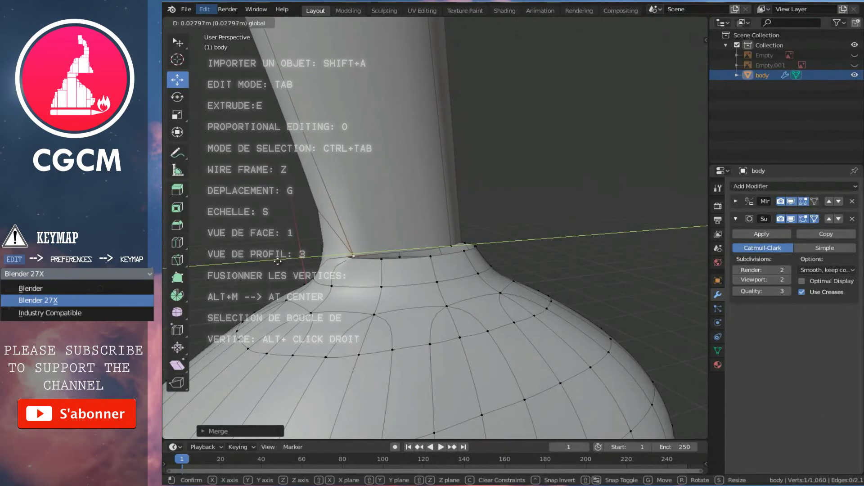
{"action": "left_click", "coordinate": [299, 264]}
{"action": "middle_click_drag", "start_coordinate": [298, 264], "coordinate": [301, 263]}
Undo the last vertex move and separate the hand back out of the body mesh.
{"action": "scroll", "coordinate": [499, 261], "scroll_direction": "down", "scroll_amount": 3}
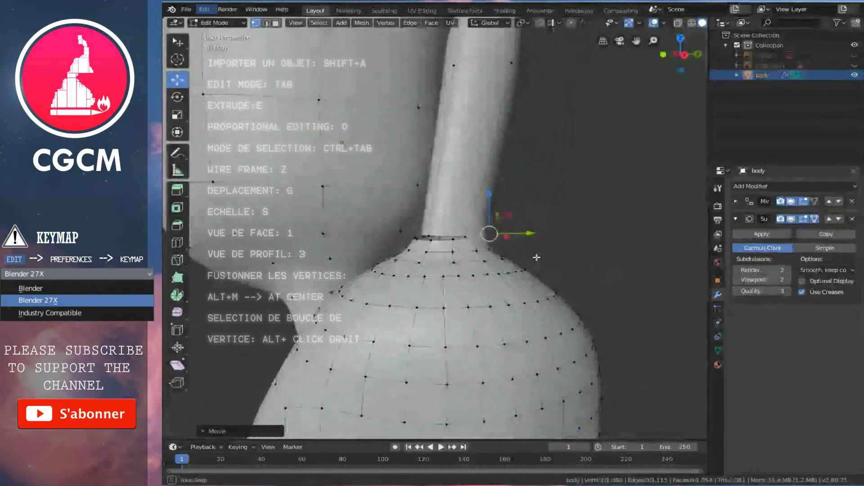
{"action": "scroll", "coordinate": [537, 250], "scroll_direction": "down", "scroll_amount": 3}
{"action": "mouse_move", "coordinate": [537, 251]}
{"action": "middle_mouse_down"}
{"action": "mouse_move", "coordinate": [471, 251]}
{"action": "mouse_move", "coordinate": [518, 243]}
{"action": "middle_mouse_up"}
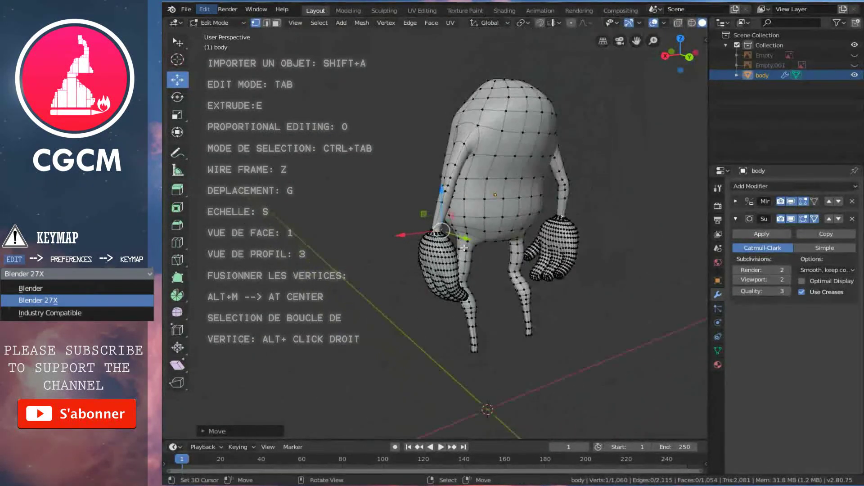
{"action": "scroll", "coordinate": [471, 214], "scroll_direction": "up", "scroll_amount": 4}
{"action": "middle_click_drag", "start_coordinate": [472, 214], "coordinate": [467, 254]}
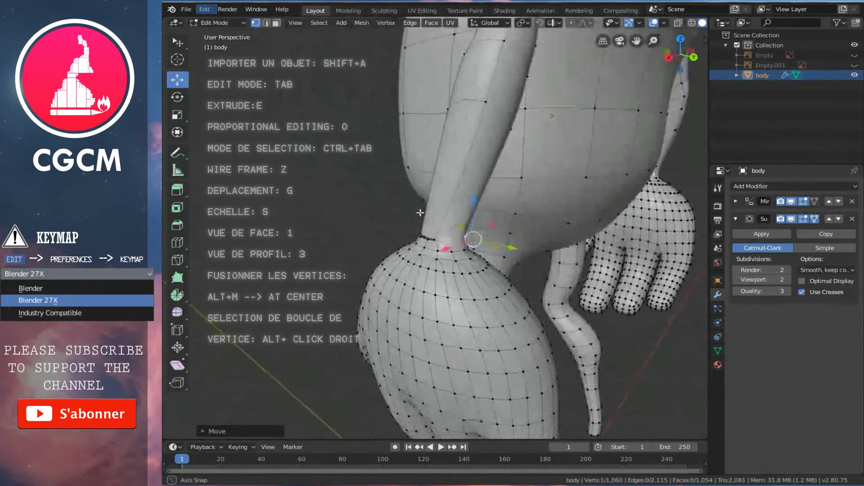
{"action": "key", "text": "ctrl+z"}
{"action": "left_click", "coordinate": [467, 252], "text": "ctrl"}
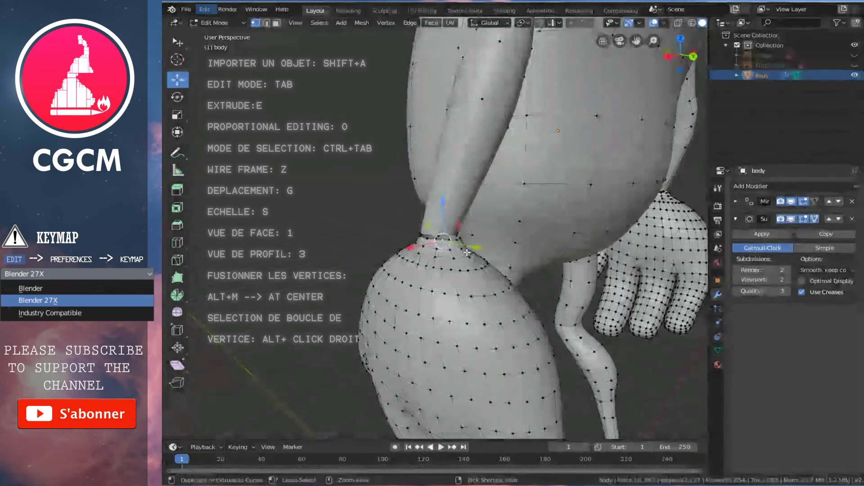
{"action": "key", "text": "Tab"}
{"action": "key", "text": "Tab"}
{"action": "key", "text": "ctrl+l"}
{"action": "key", "text": "Tab"}
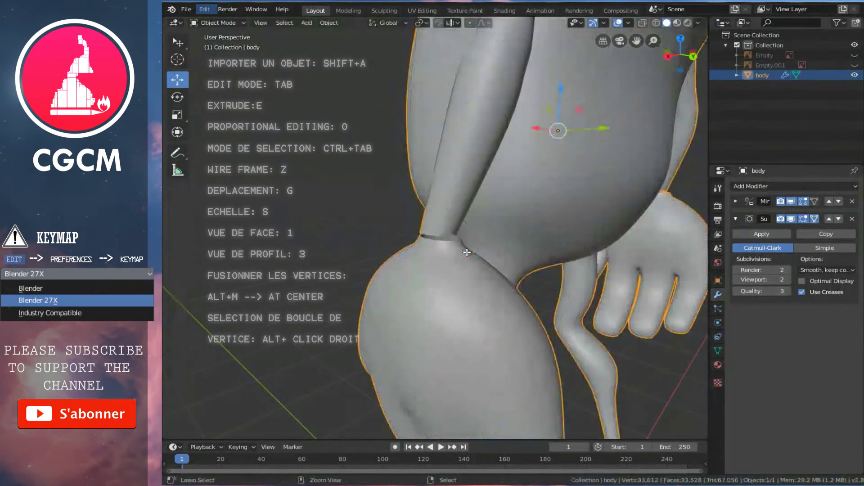
{"action": "key", "text": "p"}
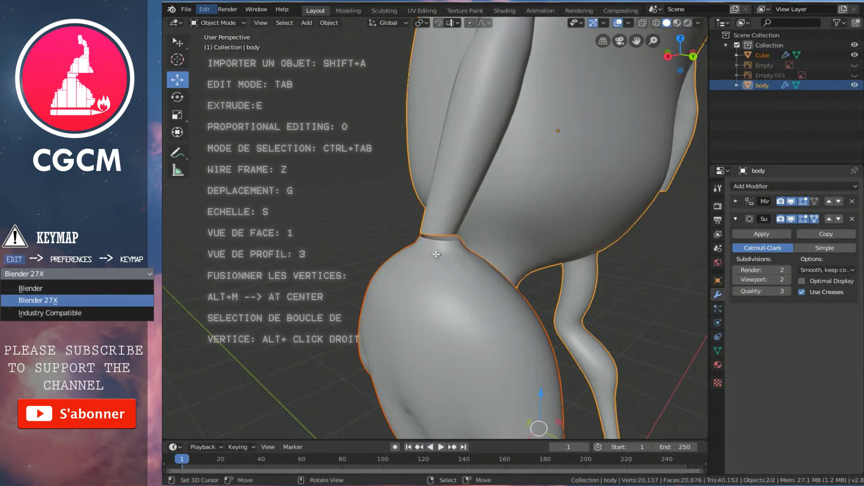
From the front view, select the hand then the body and join them with Ctrl+J.
{"action": "scroll", "coordinate": [436, 254], "scroll_direction": "down", "scroll_amount": 3}
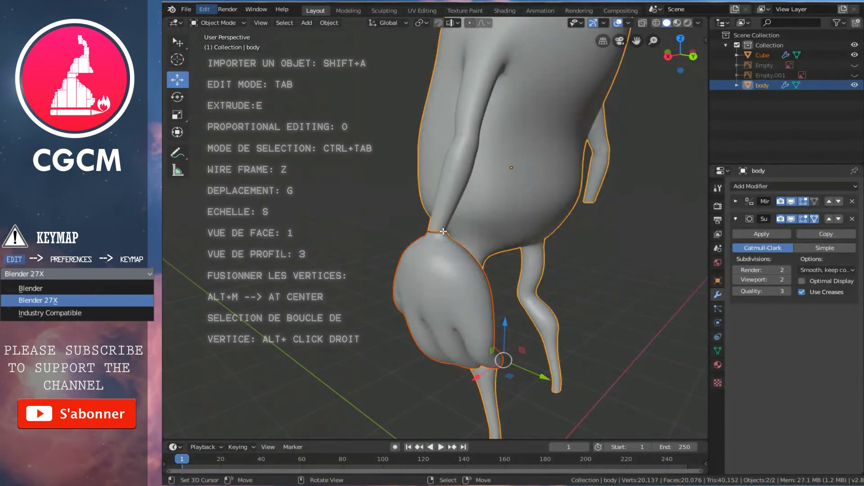
{"action": "key", "text": "1"}
{"action": "scroll", "coordinate": [444, 230], "scroll_direction": "down", "scroll_amount": 4}
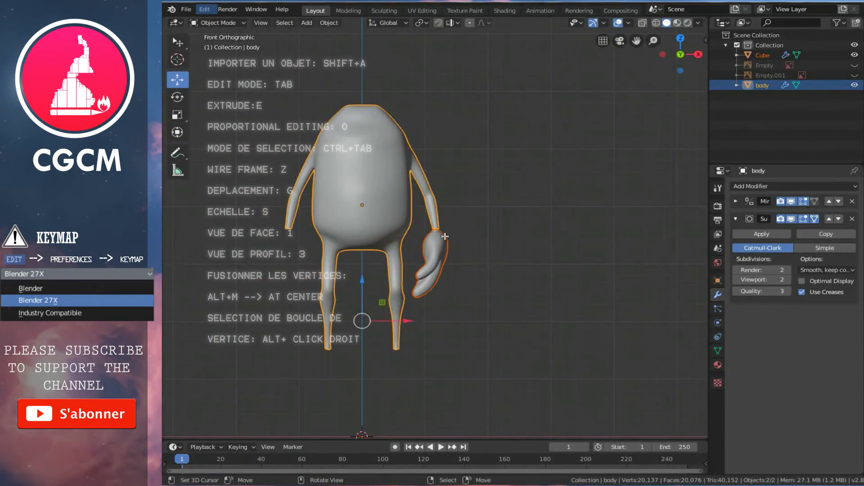
{"action": "scroll", "coordinate": [445, 236], "scroll_direction": "up", "scroll_amount": 1}
{"action": "key", "text": "a"}
{"action": "key", "text": "ctrl+3"}
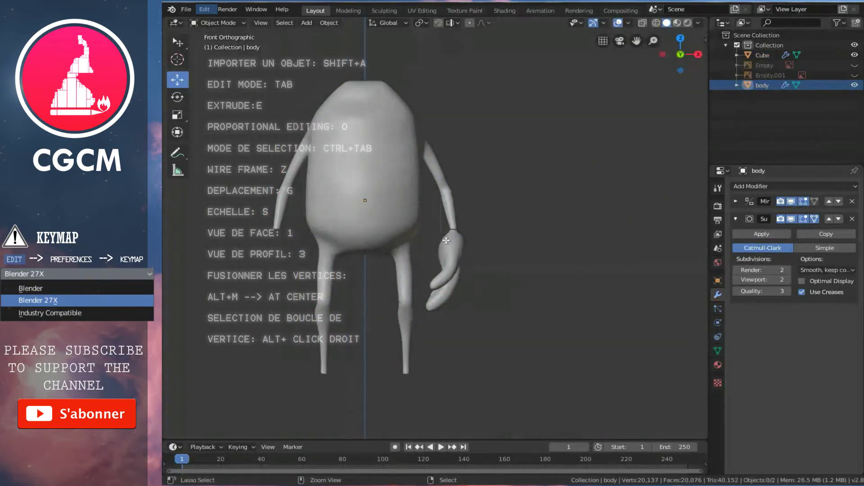
{"action": "scroll", "coordinate": [455, 264], "scroll_direction": "up", "scroll_amount": 3}
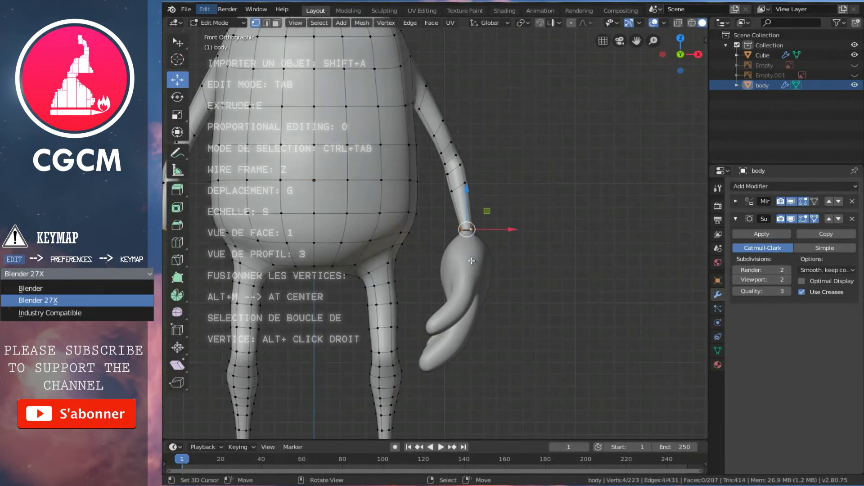
{"action": "right_click", "coordinate": [470, 260]}
{"action": "right_click", "coordinate": [465, 223], "text": "shift"}
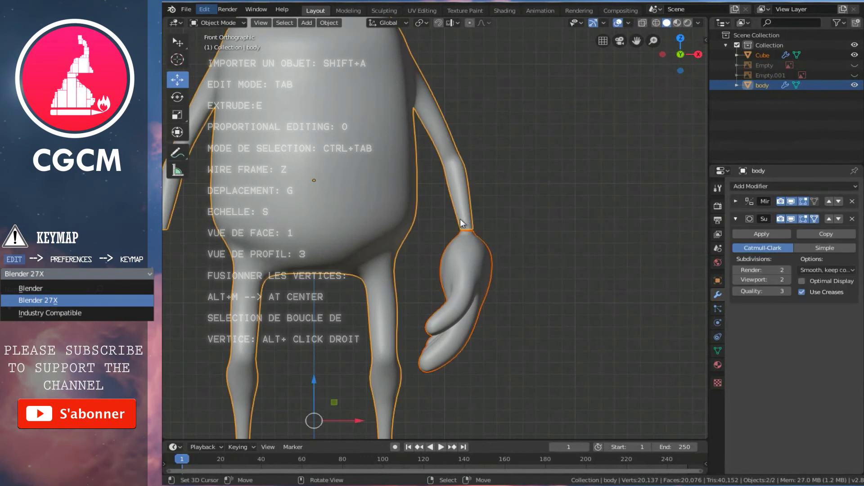
{"action": "key", "text": "ctrl+j"}
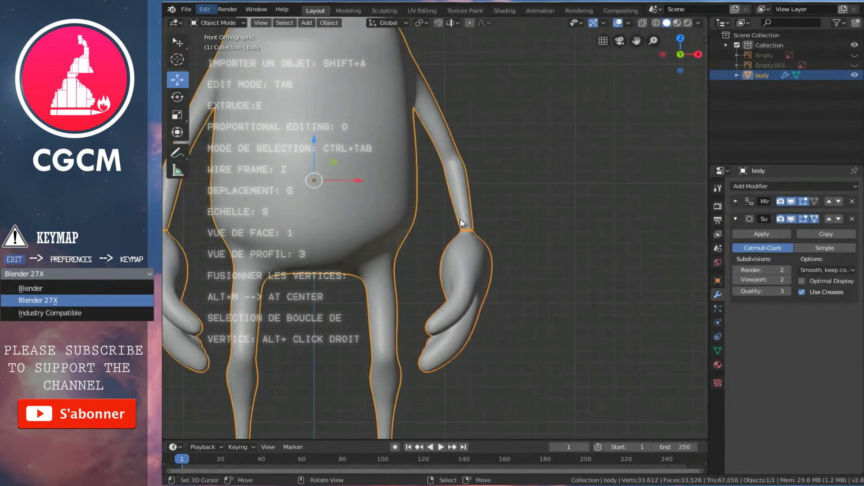
Enter Edit Mode on the joined body mesh and orbit around the character.
{"action": "scroll", "coordinate": [467, 217], "scroll_direction": "down", "scroll_amount": 1}
{"action": "scroll", "coordinate": [468, 220], "scroll_direction": "left", "scroll_amount": 2, "text": "ctrl"}
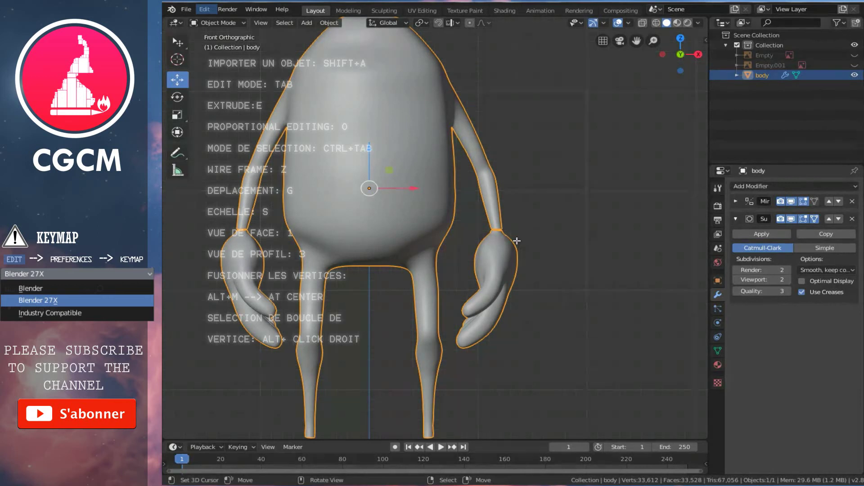
{"action": "key", "text": "Tab"}
{"action": "mouse_move", "coordinate": [515, 240]}
{"action": "middle_mouse_down"}
{"action": "mouse_move", "coordinate": [436, 217]}
{"action": "mouse_move", "coordinate": [442, 210]}
{"action": "middle_mouse_up"}
{"action": "key", "text": "Tab"}
{"action": "scroll", "coordinate": [464, 222], "scroll_direction": "up", "scroll_amount": 2}
{"action": "key", "text": "Tab"}
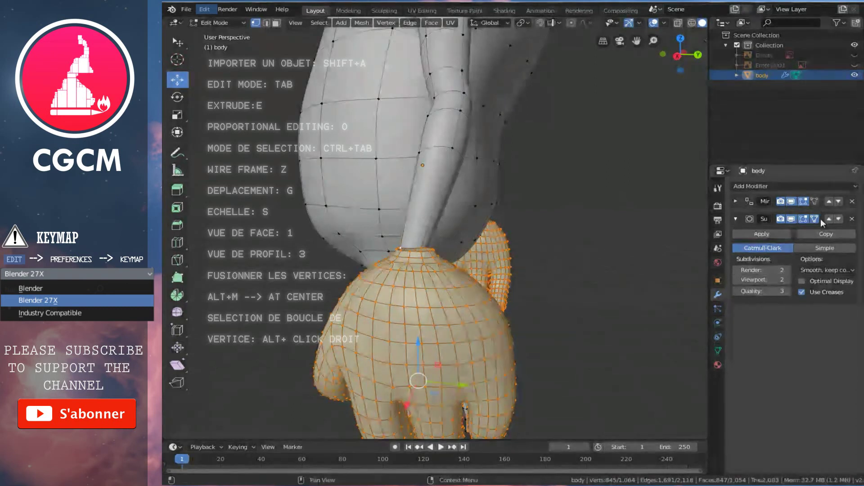
Add a Ctrl+R loop cut on the arm just above the glove's wrist and inspect it.
{"action": "middle_click_drag", "start_coordinate": [449, 206], "coordinate": [482, 207]}
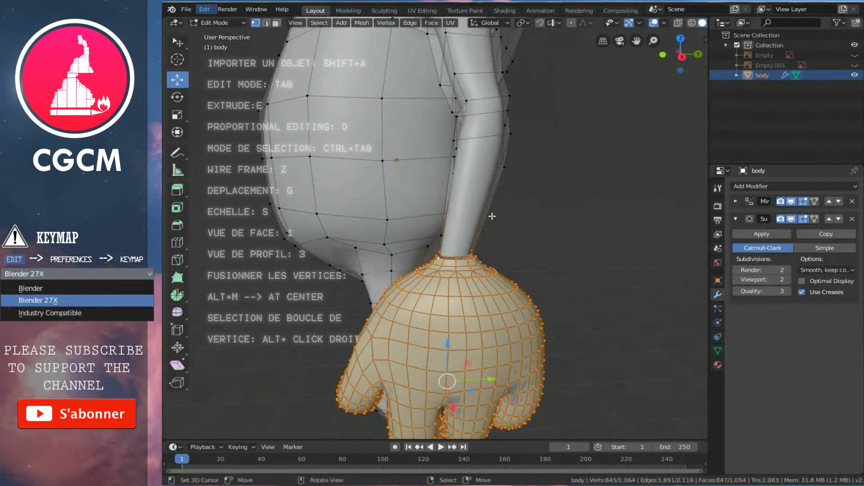
{"action": "key", "text": "ctrl+r"}
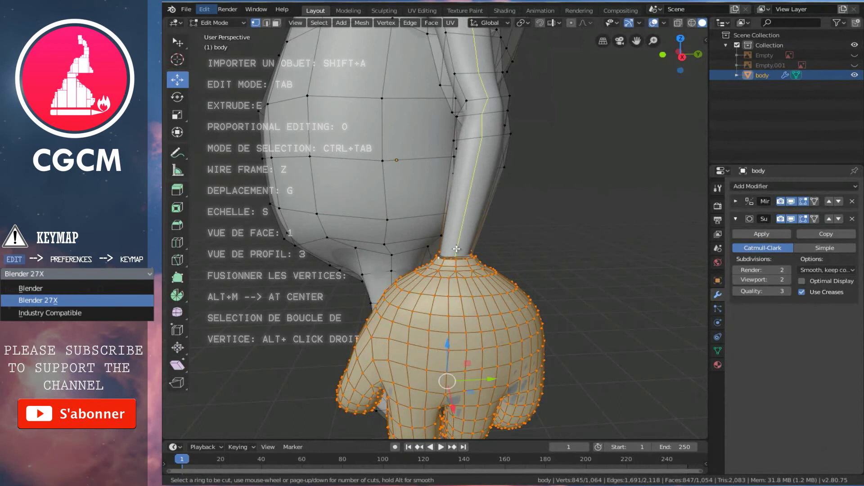
{"action": "left_click", "coordinate": [456, 250]}
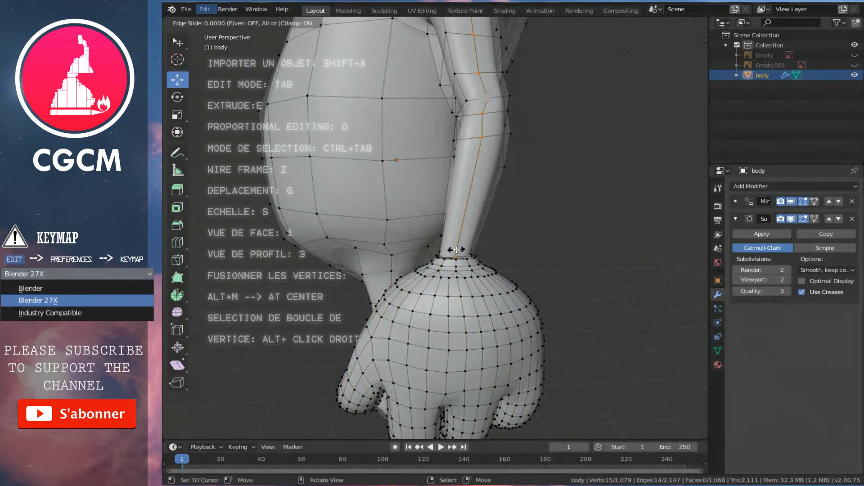
{"action": "left_click", "coordinate": [456, 249]}
{"action": "mouse_move", "coordinate": [457, 250]}
{"action": "middle_mouse_down"}
{"action": "mouse_move", "coordinate": [486, 236]}
{"action": "mouse_move", "coordinate": [450, 216]}
{"action": "middle_mouse_up"}
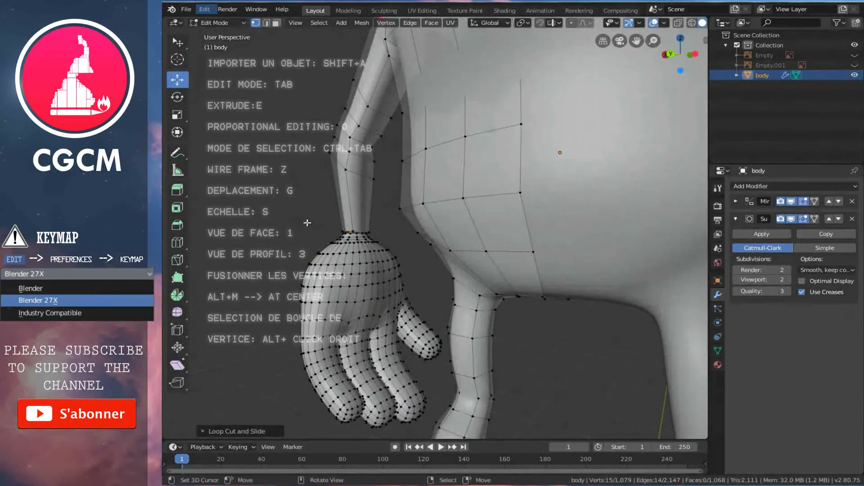
{"action": "scroll", "coordinate": [438, 212], "scroll_direction": "up", "scroll_amount": 5}
{"action": "scroll", "coordinate": [438, 212], "scroll_direction": "up", "scroll_amount": 4}
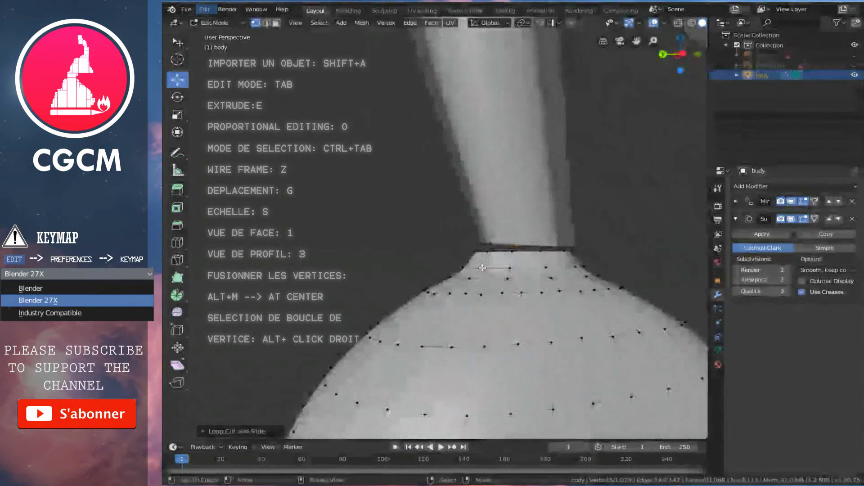
{"action": "middle_click_drag", "start_coordinate": [438, 212], "coordinate": [545, 255]}
{"action": "scroll", "coordinate": [546, 255], "scroll_direction": "down", "scroll_amount": 3}
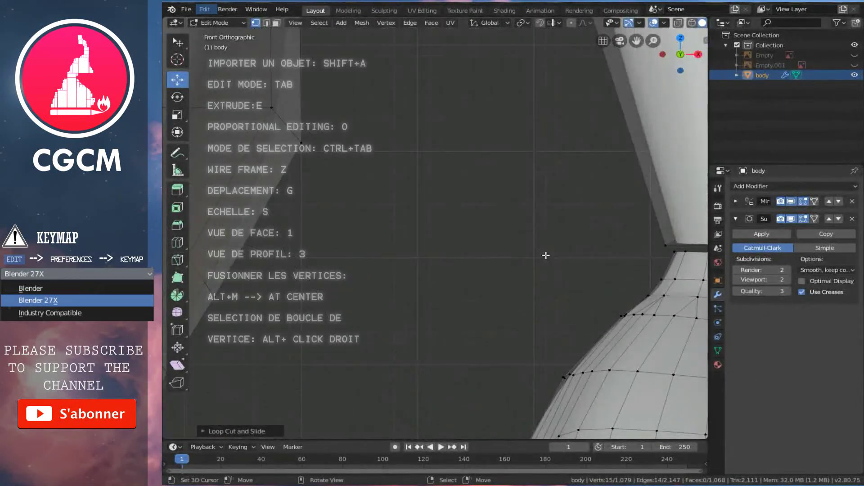
{"action": "scroll", "coordinate": [543, 253], "scroll_direction": "down", "scroll_amount": 3}
{"action": "middle_click_drag", "start_coordinate": [554, 276], "coordinate": [461, 272]}
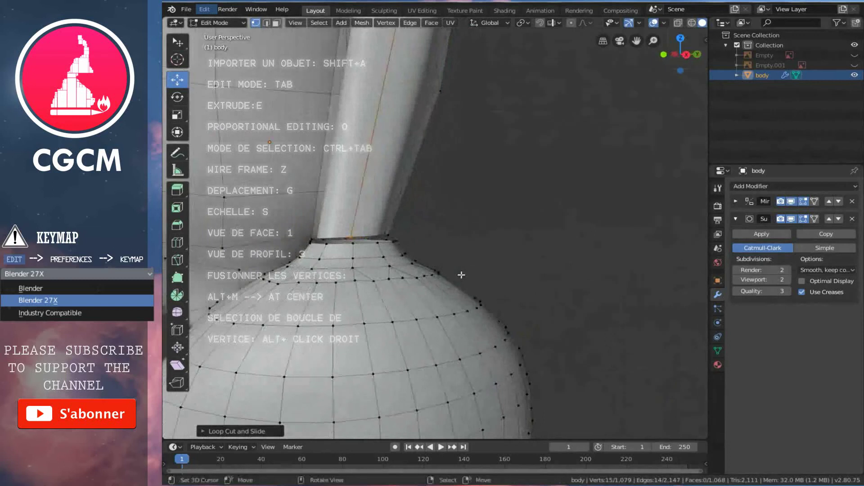
{"action": "scroll", "coordinate": [405, 252], "scroll_direction": "up", "scroll_amount": 4}
Merge two arm-end and glove vertex pairs At Center.
{"action": "left_click", "coordinate": [395, 246]}
{"action": "left_click", "coordinate": [404, 266], "text": "shift"}
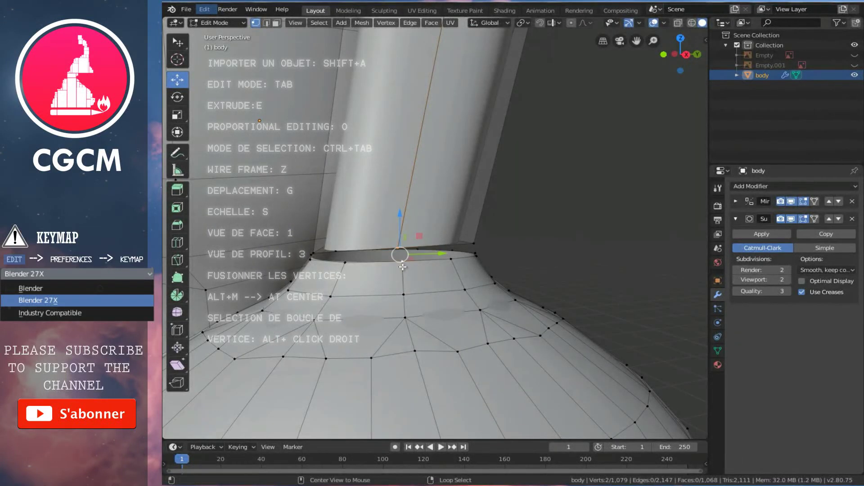
{"action": "key", "text": "alt+m"}
{"action": "left_click", "coordinate": [403, 266]}
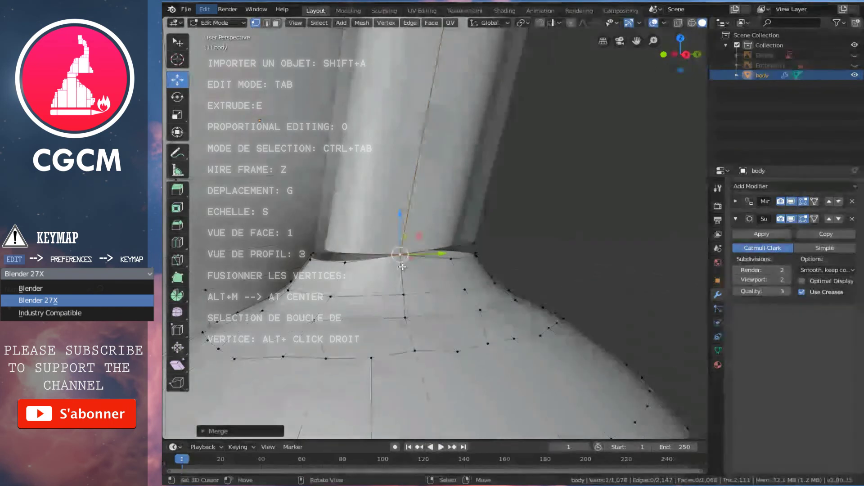
{"action": "scroll", "coordinate": [403, 266], "scroll_direction": "down", "scroll_amount": 3}
{"action": "mouse_move", "coordinate": [402, 266]}
{"action": "middle_mouse_down"}
{"action": "mouse_move", "coordinate": [450, 261]}
{"action": "mouse_move", "coordinate": [458, 273]}
{"action": "middle_mouse_up"}
{"action": "left_click", "coordinate": [458, 272], "text": "shift"}
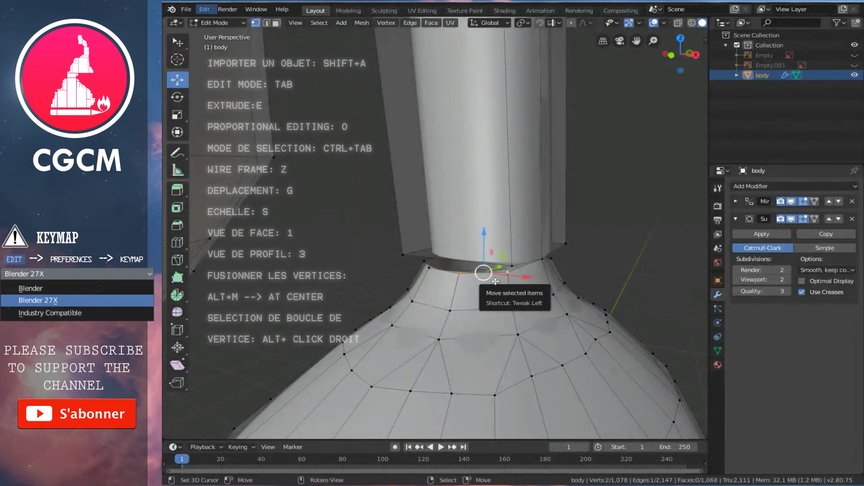
{"action": "key", "text": "alt+m"}
{"action": "left_click", "coordinate": [495, 281]}
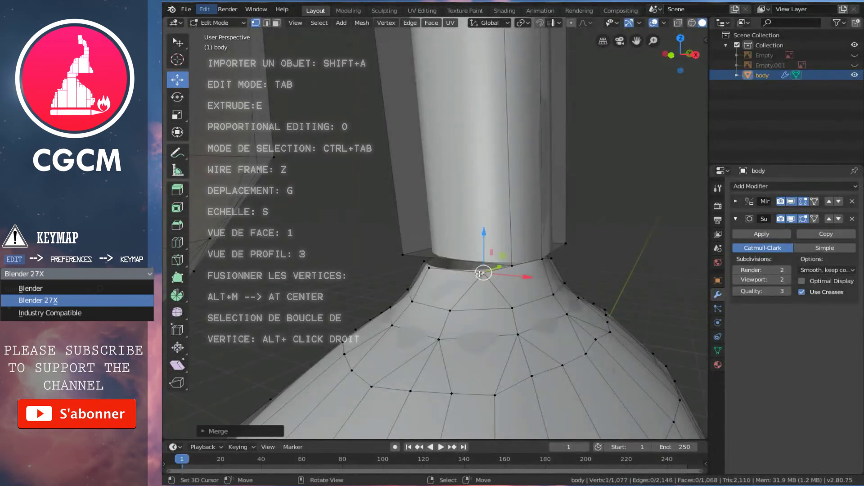
Merge the next seam vertex pair At Center and view the wrist's other side.
{"action": "left_click", "coordinate": [512, 265]}
{"action": "left_click", "coordinate": [484, 272]}
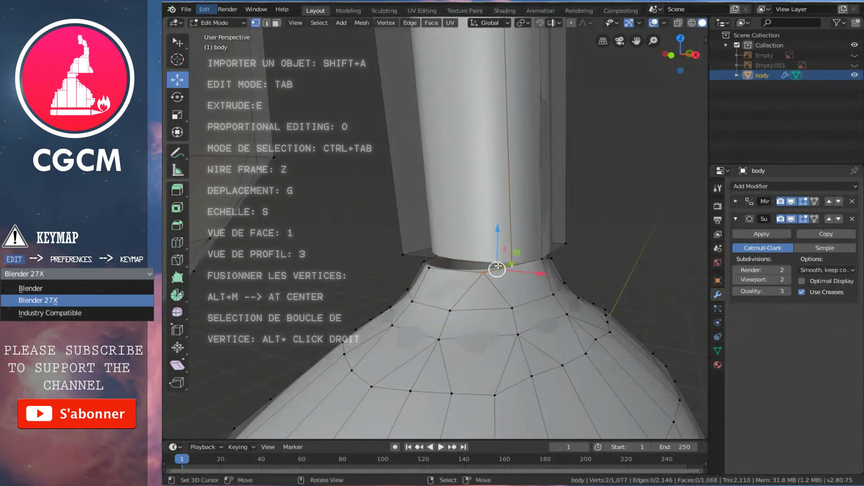
{"action": "key", "text": "alt+m"}
{"action": "left_click", "coordinate": [497, 266]}
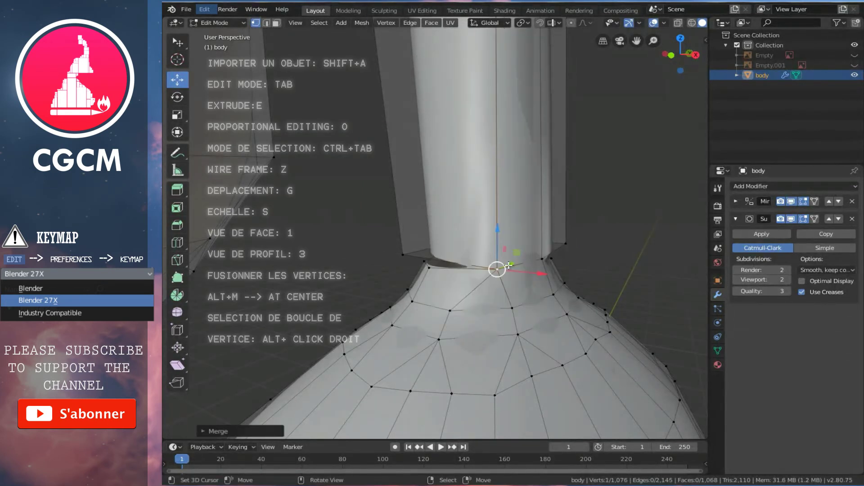
{"action": "middle_click_drag", "start_coordinate": [509, 265], "coordinate": [401, 234]}
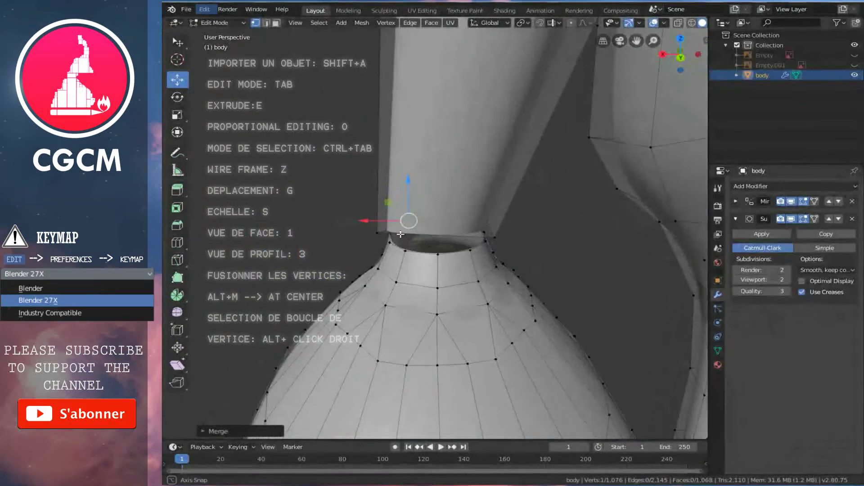
{"action": "middle_click_drag", "start_coordinate": [401, 234], "coordinate": [446, 223]}
Add another edge loop on the arm and merge one of its vertices into the seam.
{"action": "key", "text": "ctrl+r"}
{"action": "left_click", "coordinate": [446, 222]}
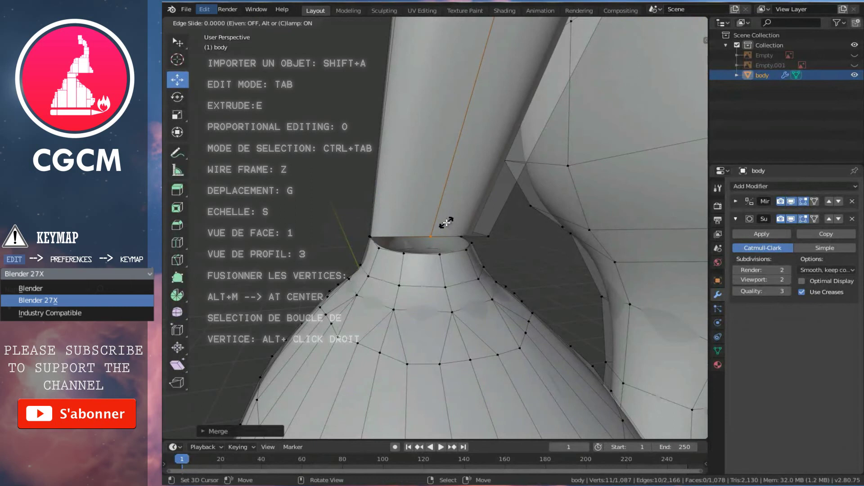
{"action": "right_click", "coordinate": [435, 251]}
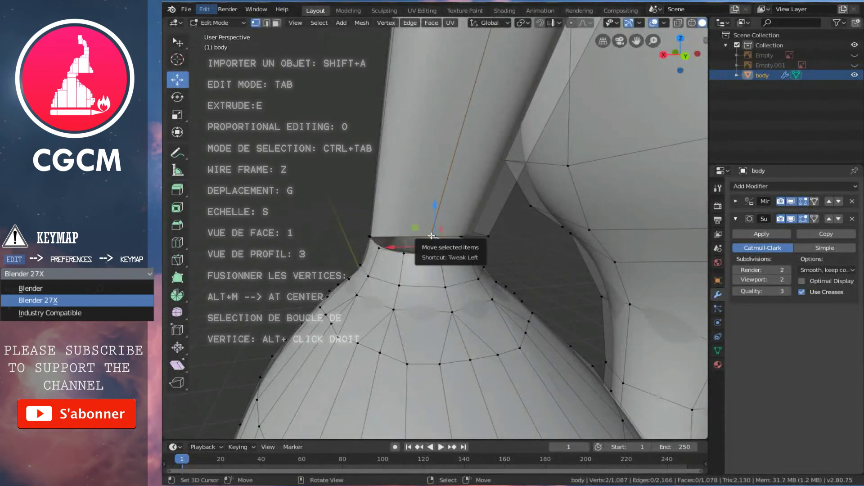
{"action": "key", "text": "alt+m"}
{"action": "left_click", "coordinate": [431, 235]}
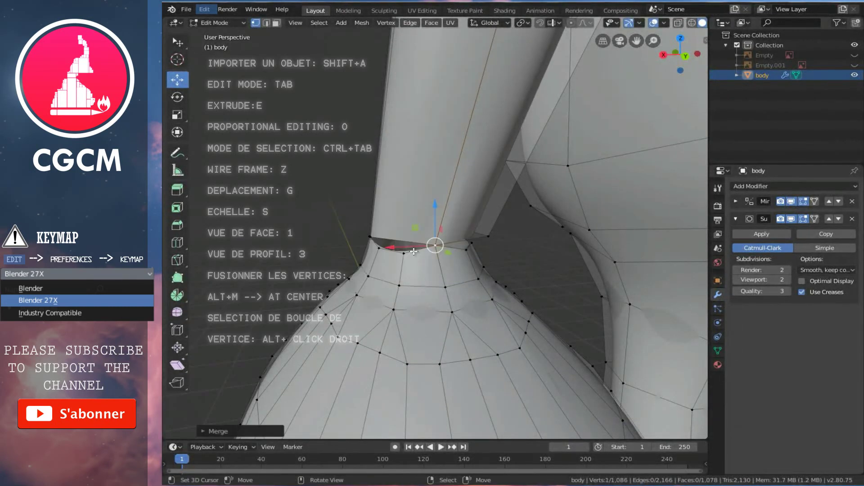
Merge two more wrist-seam vertex pairs At Center.
{"action": "middle_click_drag", "start_coordinate": [419, 261], "coordinate": [394, 266]}
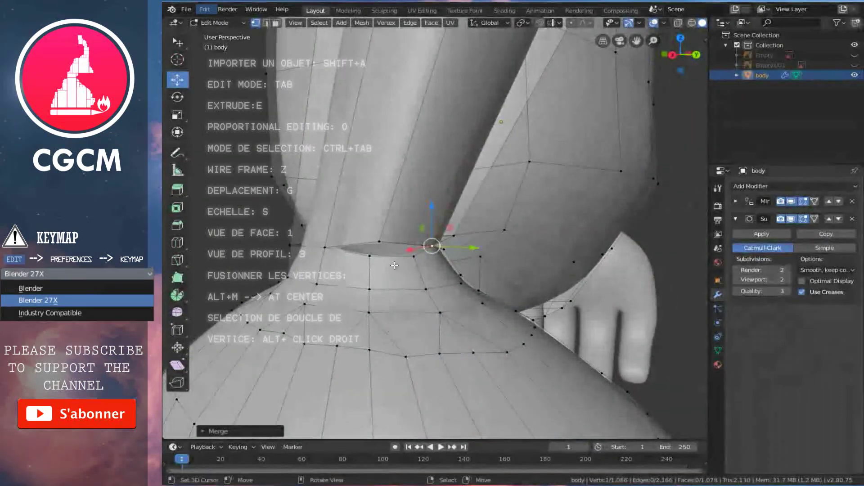
{"action": "left_click", "coordinate": [371, 258]}
{"action": "left_click", "coordinate": [415, 257], "text": "shift"}
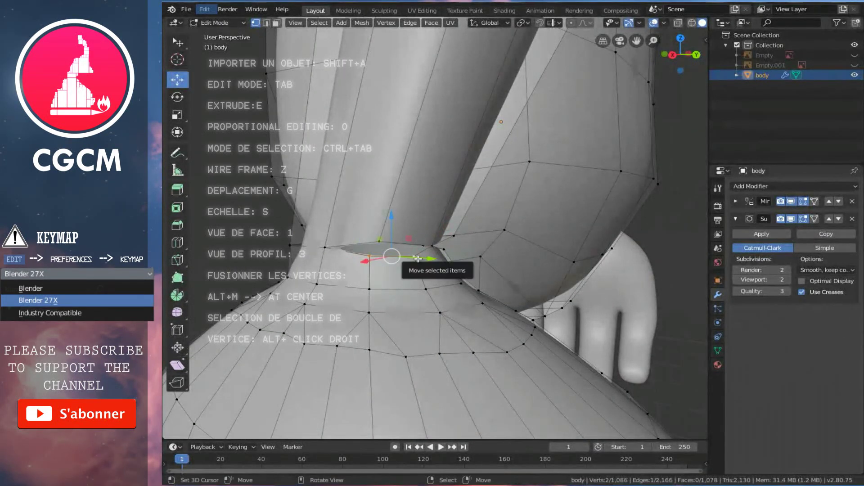
{"action": "key", "text": "alt+m"}
{"action": "left_click", "coordinate": [421, 257]}
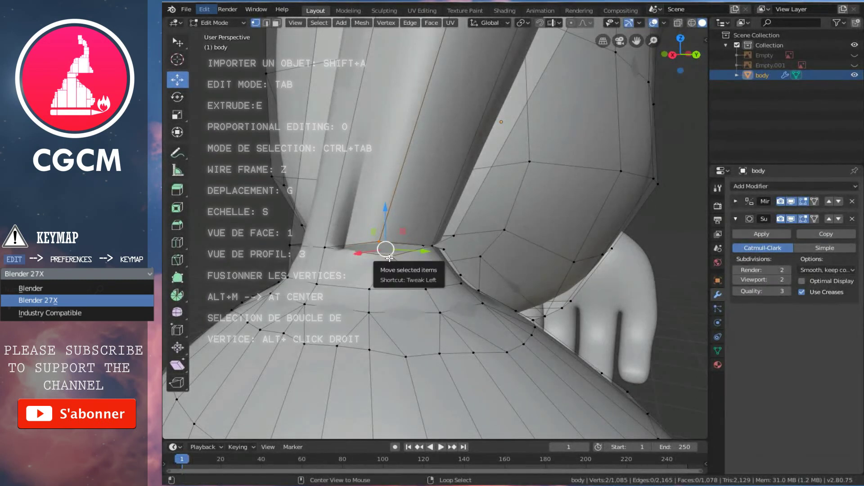
{"action": "key", "text": "alt+m"}
{"action": "left_click", "coordinate": [389, 258]}
Check the wrist join in Object Mode, then return to Edit Mode.
{"action": "scroll", "coordinate": [412, 261], "scroll_direction": "down", "scroll_amount": 4}
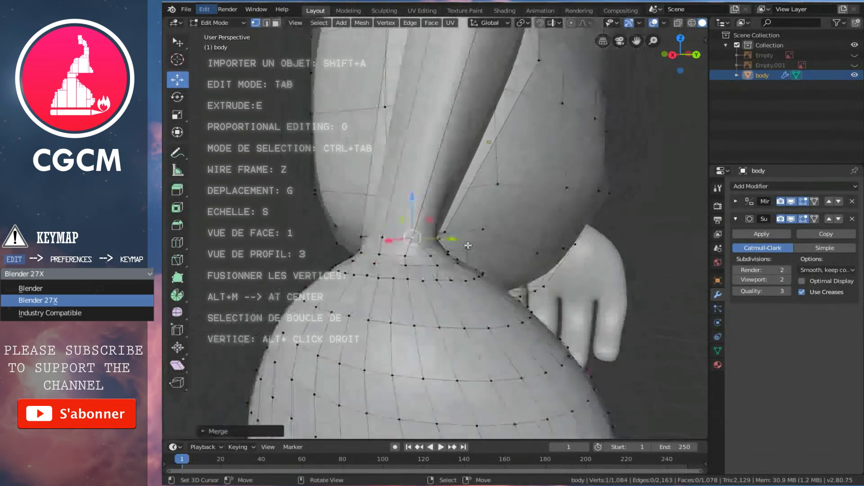
{"action": "key", "text": "Tab"}
{"action": "mouse_move", "coordinate": [525, 242]}
{"action": "middle_mouse_down"}
{"action": "mouse_move", "coordinate": [415, 257]}
{"action": "mouse_move", "coordinate": [444, 234]}
{"action": "mouse_move", "coordinate": [526, 245]}
{"action": "mouse_move", "coordinate": [373, 192]}
{"action": "mouse_move", "coordinate": [667, 213]}
{"action": "middle_mouse_up"}
{"action": "scroll", "coordinate": [415, 257], "scroll_direction": "up", "scroll_amount": 3}
{"action": "key", "text": "Tab"}
{"action": "scroll", "coordinate": [535, 250], "scroll_direction": "down", "scroll_amount": 3}
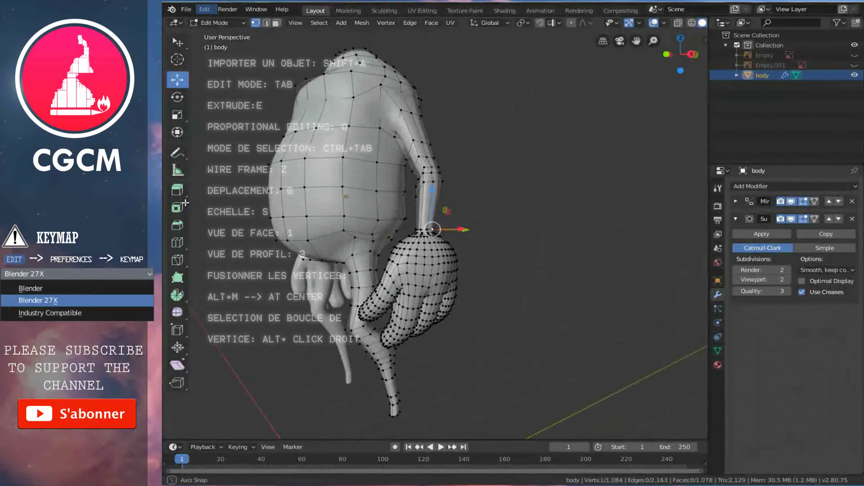
{"action": "mouse_move", "coordinate": [504, 221]}
{"action": "middle_mouse_down"}
{"action": "mouse_move", "coordinate": [443, 221]}
{"action": "mouse_move", "coordinate": [513, 232]}
{"action": "middle_mouse_up"}
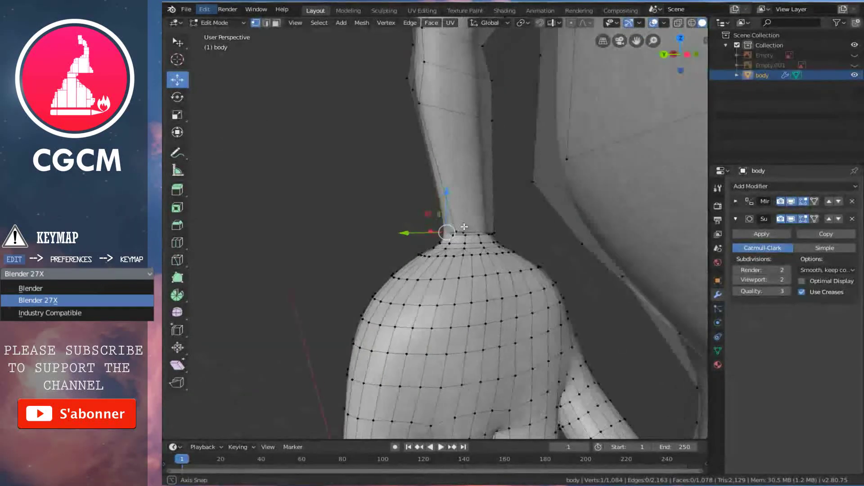
Add a final loop cut at the wrist and merge the first seam vertices At Center.
{"action": "key", "text": "ctrl+r"}
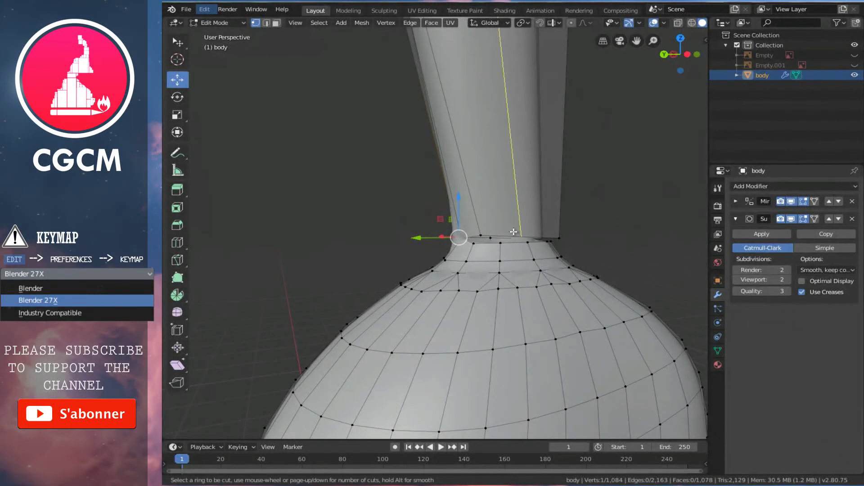
{"action": "left_click", "coordinate": [513, 232]}
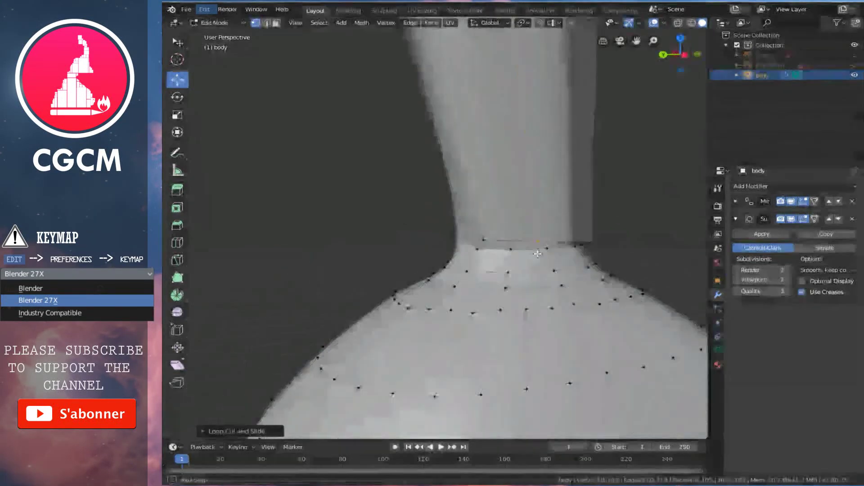
{"action": "left_click", "coordinate": [535, 253]}
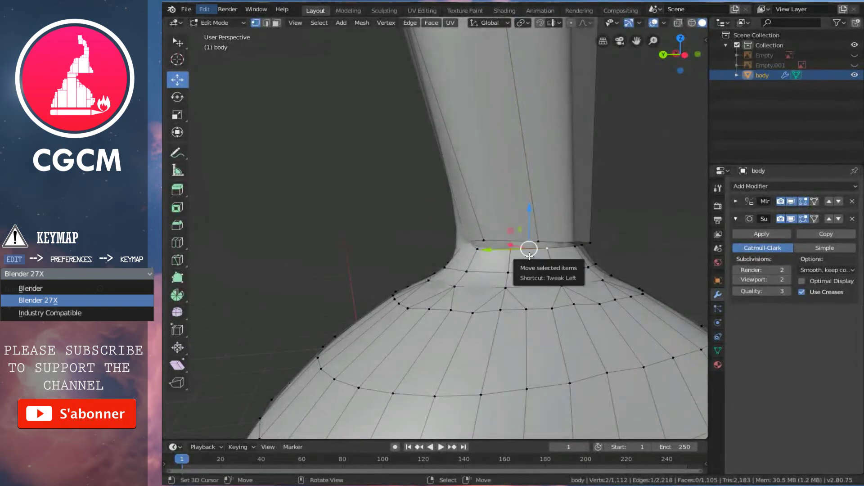
{"action": "key", "text": "alt+m"}
{"action": "left_click", "coordinate": [529, 255]}
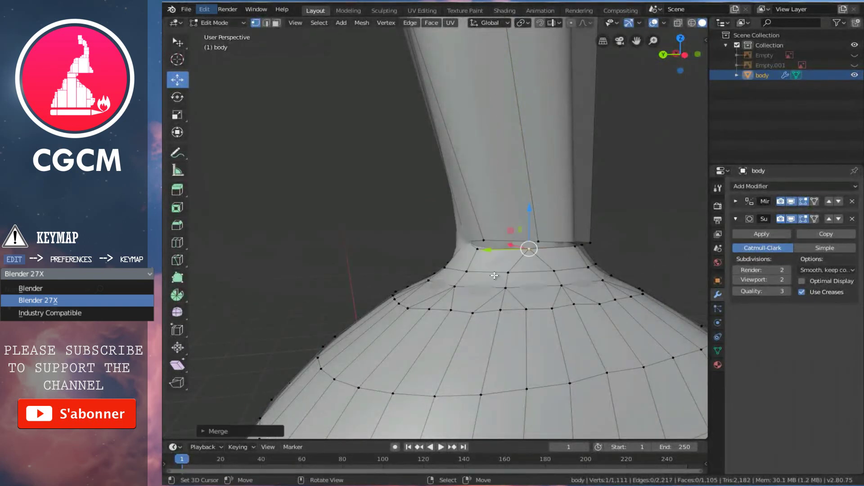
{"action": "left_click", "coordinate": [540, 240], "text": "shift"}
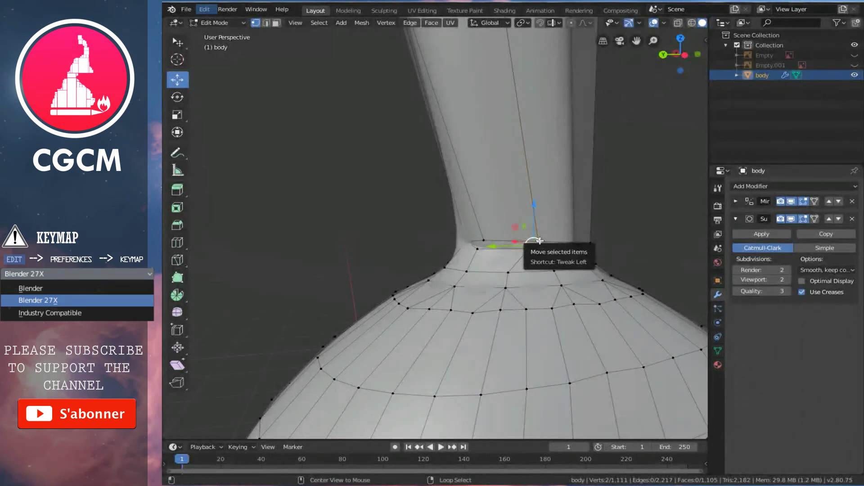
{"action": "key", "text": "alt+m"}
{"action": "left_click", "coordinate": [545, 240]}
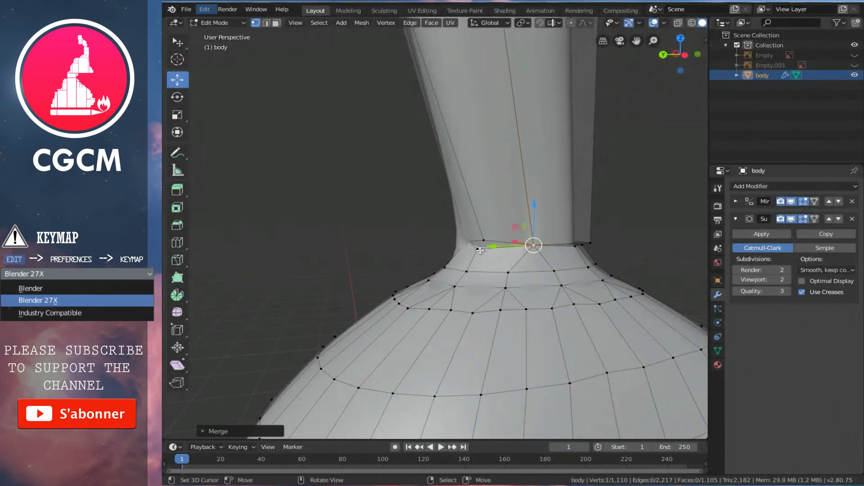
Merge the remaining wrist vertex pairs At Center to close the seam.
{"action": "left_click", "coordinate": [480, 250], "text": "shift"}
{"action": "key", "text": "alt+m"}
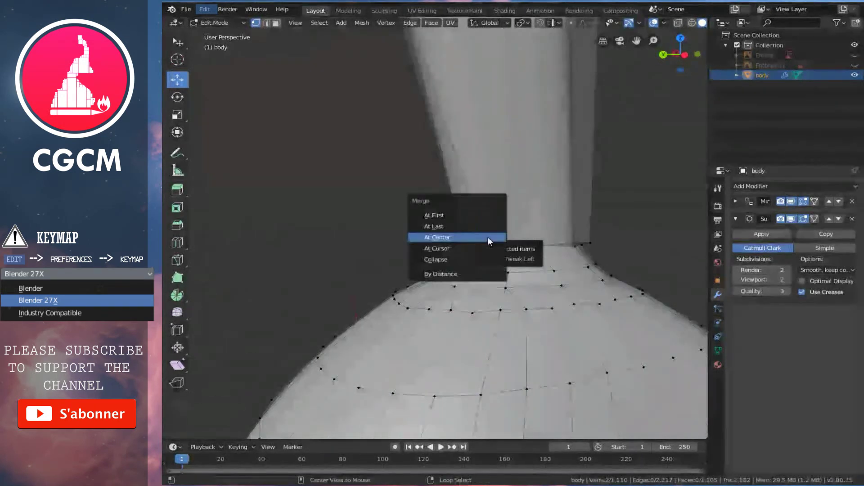
{"action": "left_click", "coordinate": [488, 237]}
{"action": "mouse_move", "coordinate": [487, 239]}
{"action": "middle_mouse_down"}
{"action": "mouse_move", "coordinate": [497, 227]}
{"action": "mouse_move", "coordinate": [461, 271]}
{"action": "middle_mouse_up"}
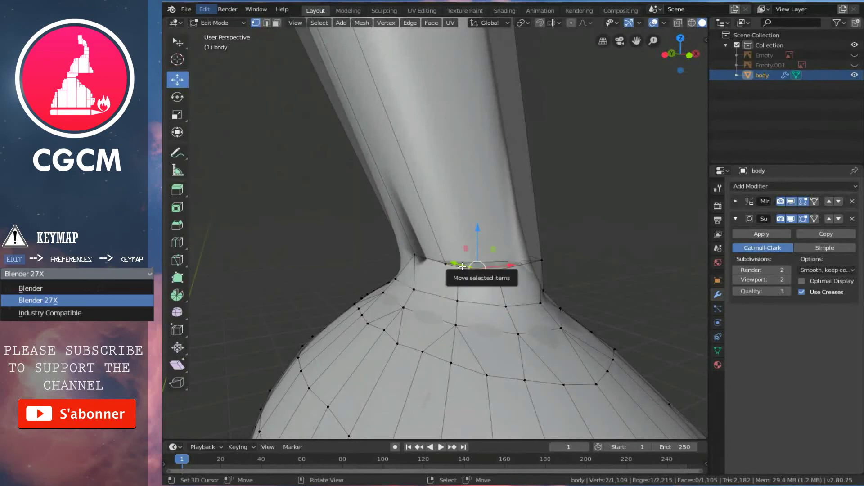
{"action": "key", "text": "alt+m"}
{"action": "left_click", "coordinate": [451, 269]}
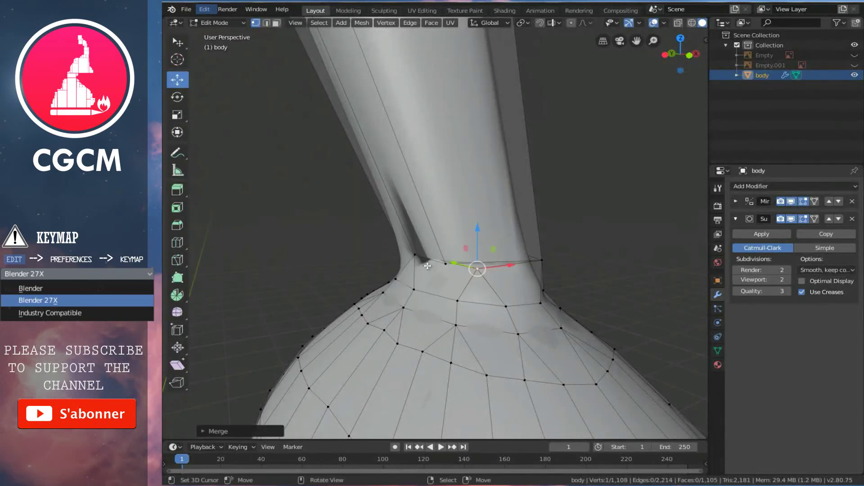
{"action": "right_click", "coordinate": [445, 263]}
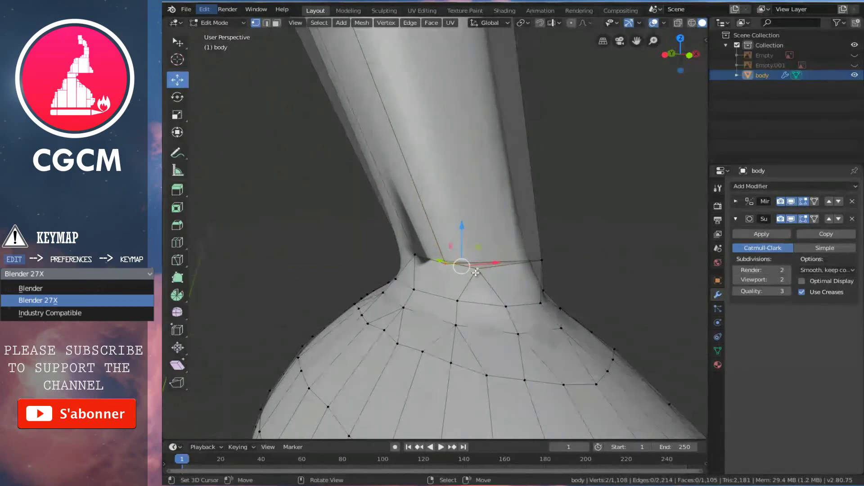
{"action": "key", "text": "alt+m"}
{"action": "left_click", "coordinate": [475, 273]}
Return to Object Mode and orbit to inspect both smoothly joined gloved hands.
{"action": "key", "text": "Tab"}
{"action": "mouse_move", "coordinate": [478, 270]}
{"action": "middle_mouse_down"}
{"action": "mouse_move", "coordinate": [495, 249]}
{"action": "mouse_move", "coordinate": [534, 236]}
{"action": "middle_mouse_up"}
{"action": "scroll", "coordinate": [534, 236], "scroll_direction": "down", "scroll_amount": 3}
{"action": "mouse_move", "coordinate": [483, 231]}
{"action": "middle_mouse_down"}
{"action": "mouse_move", "coordinate": [419, 245]}
{"action": "mouse_move", "coordinate": [455, 200]}
{"action": "mouse_move", "coordinate": [355, 187]}
{"action": "mouse_move", "coordinate": [528, 193]}
{"action": "mouse_move", "coordinate": [448, 189]}
{"action": "mouse_move", "coordinate": [399, 243]}
{"action": "mouse_move", "coordinate": [508, 197]}
{"action": "mouse_move", "coordinate": [429, 207]}
{"action": "mouse_move", "coordinate": [450, 220]}
{"action": "mouse_move", "coordinate": [542, 209]}
{"action": "mouse_move", "coordinate": [445, 222]}
{"action": "middle_mouse_up"}
{"action": "scroll", "coordinate": [463, 187], "scroll_direction": "up", "scroll_amount": 5}
{"action": "scroll", "coordinate": [510, 194], "scroll_direction": "down", "scroll_amount": 5}
Save perso-bras.blend and reframe the deselected body from front to a perspective angle.
{"action": "key", "text": "ctrl+s"}
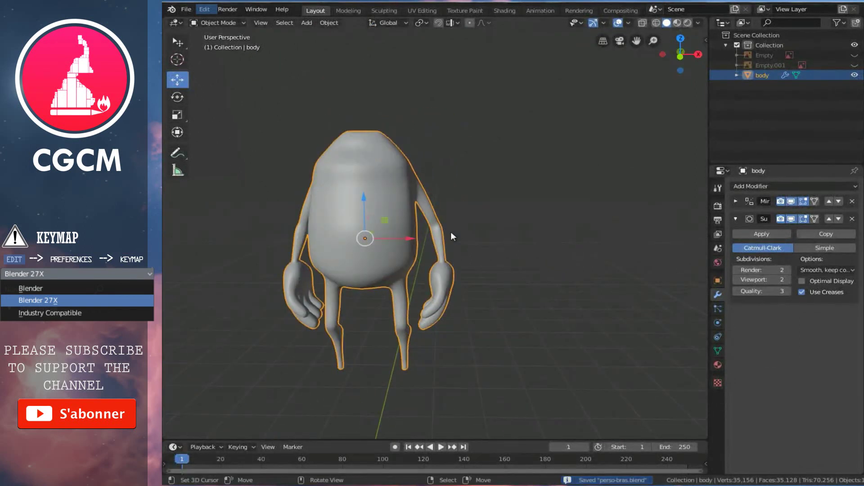
{"action": "key", "text": "KP_1"}
{"action": "key", "text": "a"}
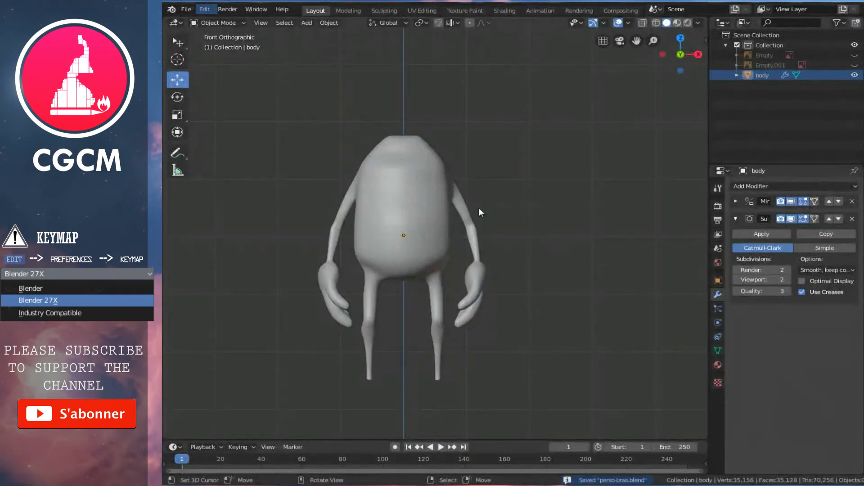
{"action": "middle_click_drag", "start_coordinate": [463, 209], "coordinate": [462, 181], "text": "shift"}
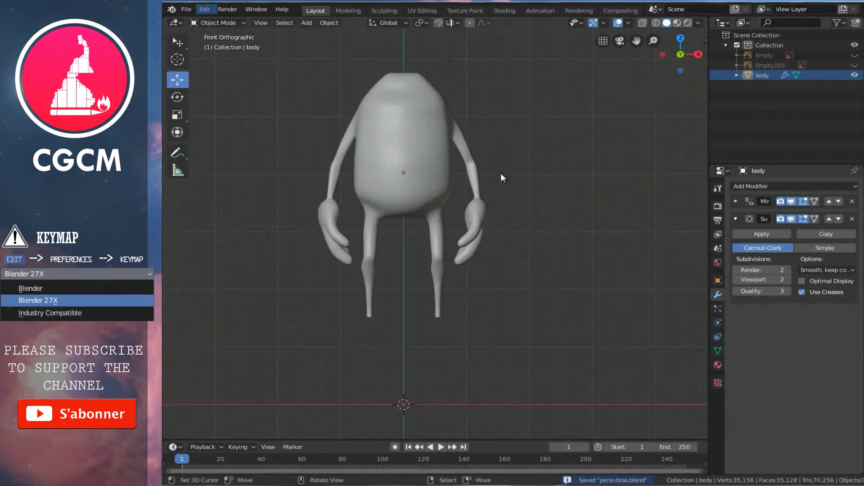
{"action": "mouse_move", "coordinate": [556, 223]}
{"action": "middle_mouse_down"}
{"action": "mouse_move", "coordinate": [421, 233]}
{"action": "mouse_move", "coordinate": [439, 236]}
{"action": "mouse_move", "coordinate": [525, 210]}
{"action": "mouse_move", "coordinate": [483, 220]}
{"action": "mouse_move", "coordinate": [387, 217]}
{"action": "mouse_move", "coordinate": [400, 210]}
{"action": "mouse_move", "coordinate": [416, 218]}
{"action": "mouse_move", "coordinate": [393, 218]}
{"action": "middle_mouse_up"}
{"action": "scroll", "coordinate": [460, 220], "scroll_direction": "up", "scroll_amount": 4}
{"action": "scroll", "coordinate": [460, 220], "scroll_direction": "down", "scroll_amount": 4}
{"action": "scroll", "coordinate": [484, 220], "scroll_direction": "up", "scroll_amount": 2}
Enter Edit Mode on the body mesh and select vertices on the arm.
{"action": "key", "text": "Tab"}
{"action": "right_click", "coordinate": [401, 207]}
{"action": "right_click", "coordinate": [416, 218], "text": "alt"}
{"action": "right_click", "coordinate": [370, 182], "text": "shift"}
{"action": "mouse_move", "coordinate": [370, 181]}
{"action": "middle_mouse_down"}
{"action": "mouse_move", "coordinate": [397, 218]}
{"action": "mouse_move", "coordinate": [444, 222]}
{"action": "middle_mouse_up"}
Add two new edge loops around the arm, leaving them unslid.
{"action": "key", "text": "ctrl"}
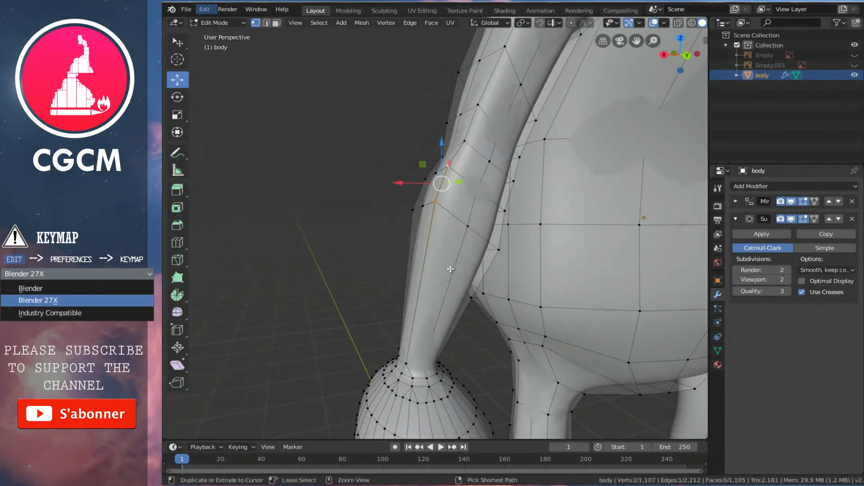
{"action": "key", "text": "ctrl+r"}
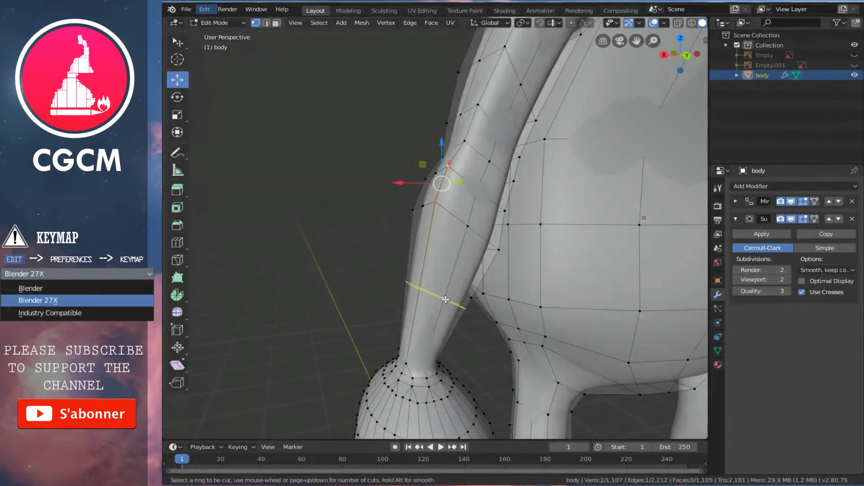
{"action": "scroll", "coordinate": [442, 309], "scroll_direction": "up", "scroll_amount": 1}
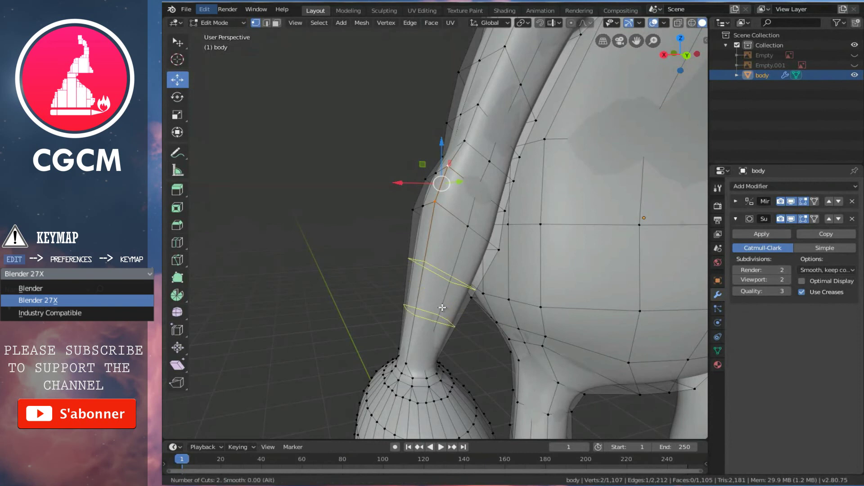
{"action": "left_click", "coordinate": [442, 307]}
{"action": "right_click", "coordinate": [442, 308]}
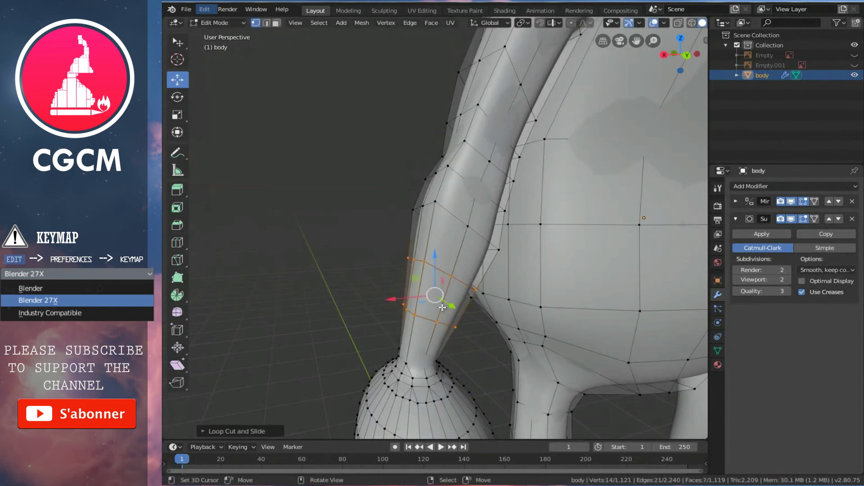
Select an arm edge loop and edge-slide it to a new position along the arm.
{"action": "right_click", "coordinate": [430, 204]}
{"action": "right_click", "coordinate": [449, 168], "text": "shift"}
{"action": "middle_click_drag", "start_coordinate": [449, 168], "coordinate": [473, 210]}
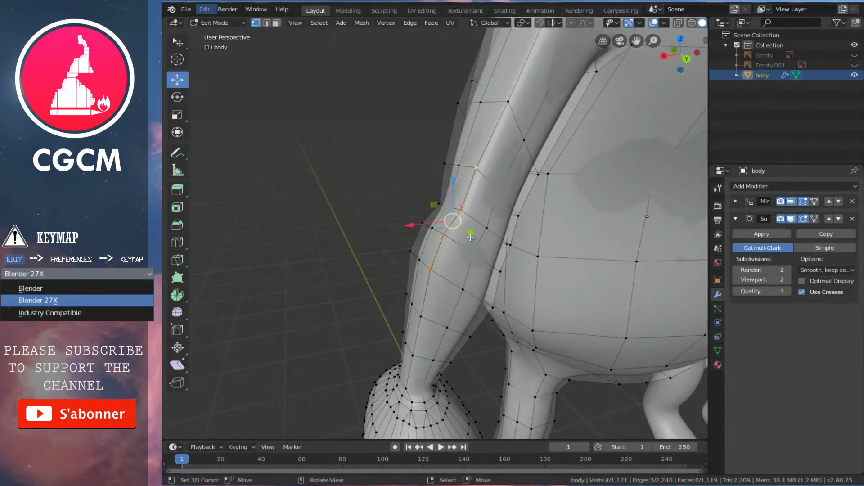
{"action": "key", "text": "ctrl+e"}
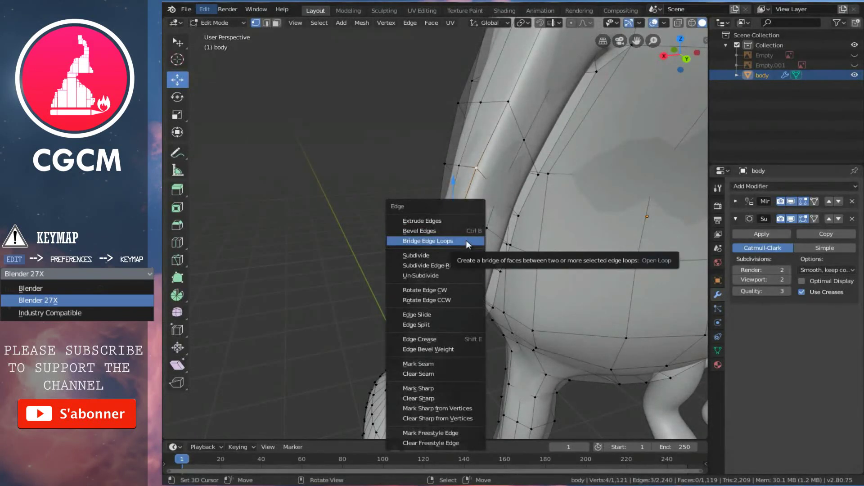
{"action": "left_click", "coordinate": [442, 316]}
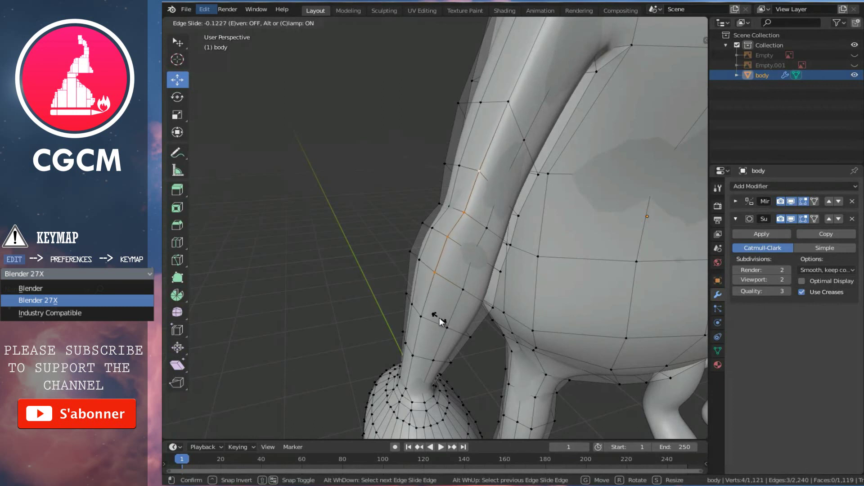
{"action": "left_click", "coordinate": [485, 232]}
Move three elbow vertices along the Y axis to start shaping the elbow.
{"action": "middle_click_drag", "start_coordinate": [487, 227], "coordinate": [535, 261]}
{"action": "key", "text": "g"}
{"action": "key", "text": "y"}
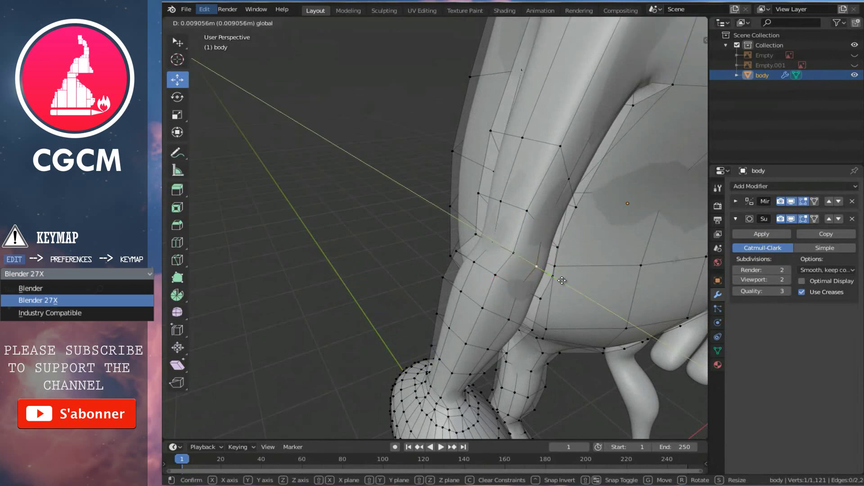
{"action": "left_click", "coordinate": [561, 280]}
{"action": "left_click", "coordinate": [522, 287]}
{"action": "key", "text": "g"}
{"action": "key", "text": "y"}
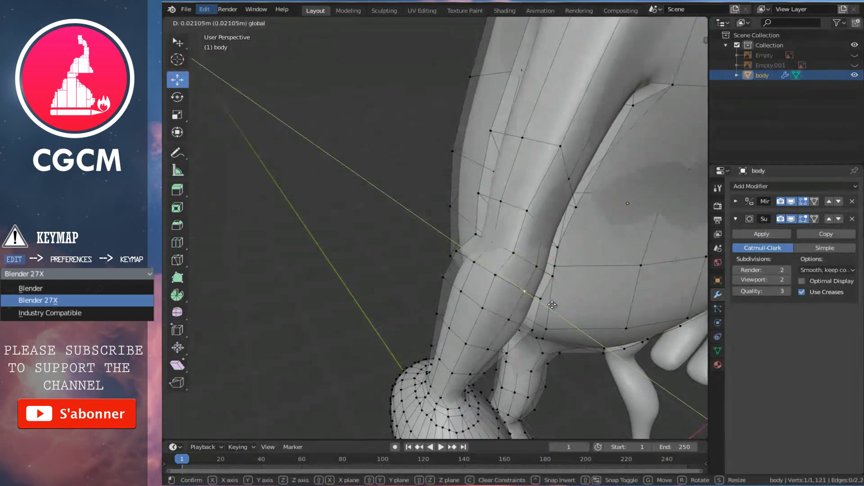
{"action": "left_click", "coordinate": [552, 305]}
{"action": "left_click", "coordinate": [494, 272]}
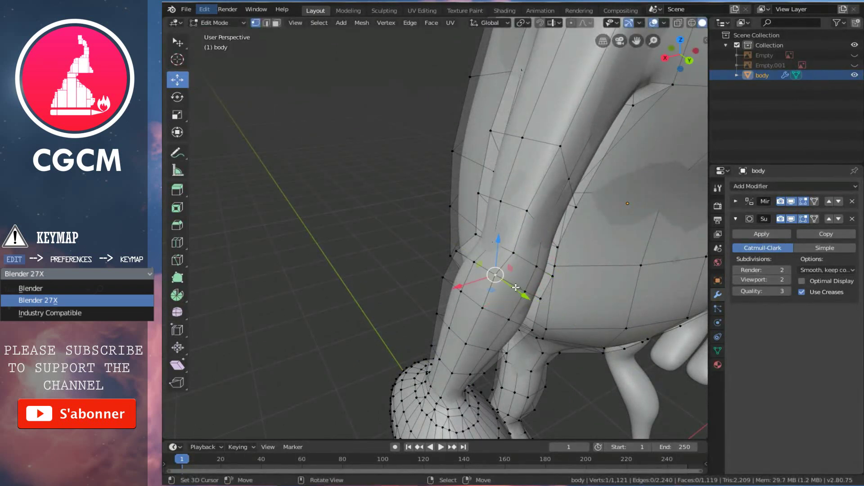
{"action": "key", "text": "g"}
{"action": "key", "text": "y"}
{"action": "left_click", "coordinate": [517, 290]}
Push more arm vertices along Y, then return to Object Mode to see the smoothed elbow.
{"action": "middle_click_drag", "start_coordinate": [517, 290], "coordinate": [605, 282]}
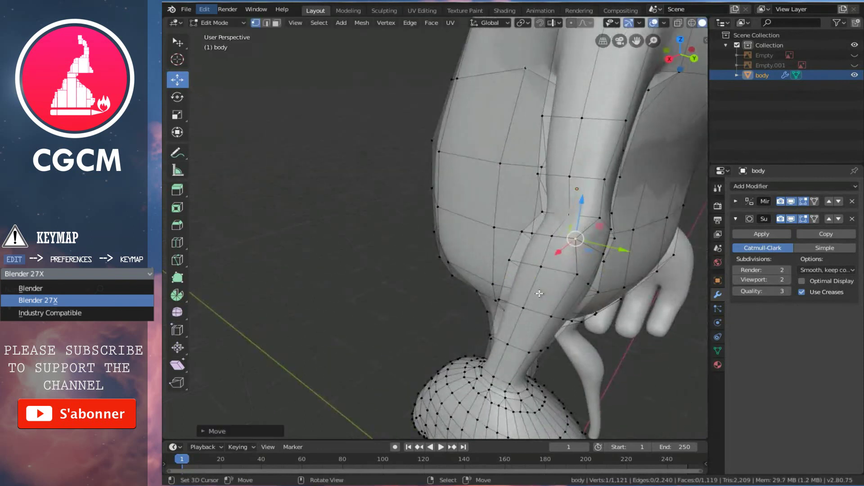
{"action": "key", "text": "g"}
{"action": "key", "text": "y"}
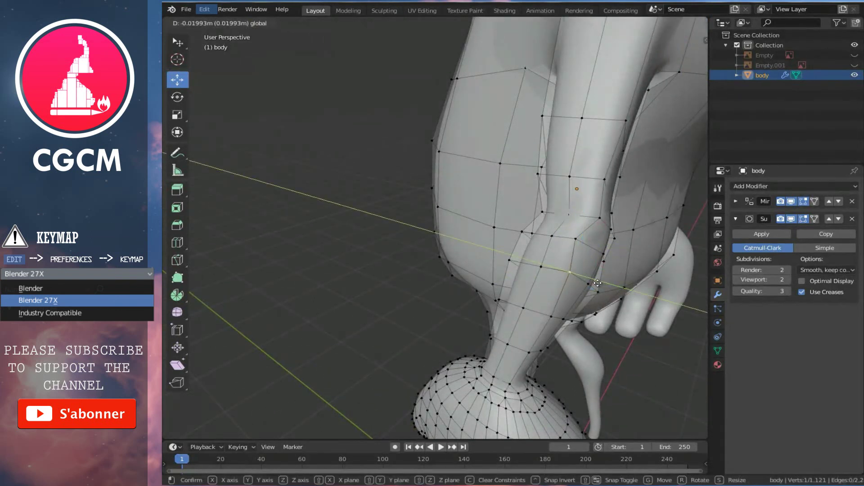
{"action": "left_click", "coordinate": [594, 288]}
{"action": "left_click", "coordinate": [565, 321]}
{"action": "key", "text": "g"}
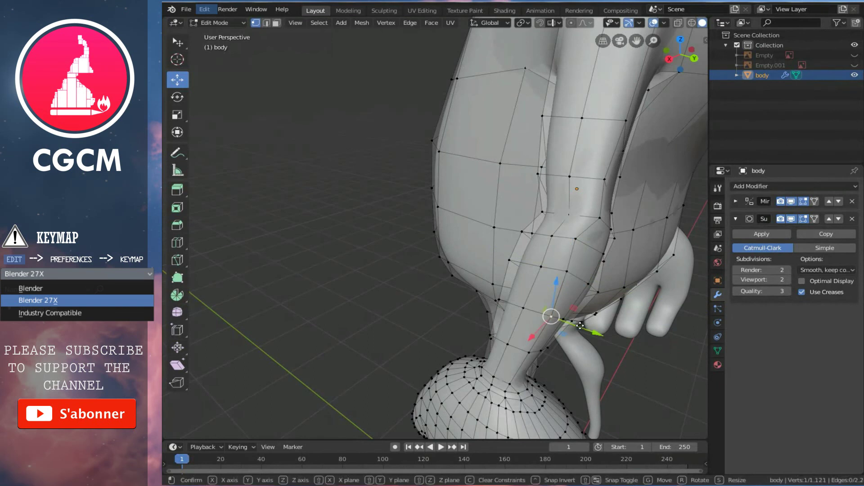
{"action": "key", "text": "y"}
{"action": "key", "text": "a"}
{"action": "right_click", "coordinate": [558, 363]}
{"action": "key", "text": "Tab"}
Orbit around the finished character, then snap to a centred front orthographic view.
{"action": "mouse_move", "coordinate": [558, 285]}
{"action": "middle_mouse_down"}
{"action": "mouse_move", "coordinate": [608, 261]}
{"action": "mouse_move", "coordinate": [555, 243]}
{"action": "mouse_move", "coordinate": [549, 266]}
{"action": "mouse_move", "coordinate": [504, 273]}
{"action": "mouse_move", "coordinate": [574, 268]}
{"action": "mouse_move", "coordinate": [533, 242]}
{"action": "mouse_move", "coordinate": [451, 220]}
{"action": "mouse_move", "coordinate": [461, 227]}
{"action": "mouse_move", "coordinate": [545, 255]}
{"action": "mouse_move", "coordinate": [450, 210]}
{"action": "mouse_move", "coordinate": [487, 230]}
{"action": "mouse_move", "coordinate": [658, 227]}
{"action": "middle_mouse_up"}
{"action": "mouse_move", "coordinate": [595, 235]}
{"action": "middle_mouse_down"}
{"action": "mouse_move", "coordinate": [461, 247]}
{"action": "mouse_move", "coordinate": [536, 241]}
{"action": "mouse_move", "coordinate": [603, 251]}
{"action": "mouse_move", "coordinate": [492, 273]}
{"action": "mouse_move", "coordinate": [428, 269]}
{"action": "middle_mouse_up"}
{"action": "mouse_move", "coordinate": [530, 279]}
{"action": "middle_mouse_down"}
{"action": "mouse_move", "coordinate": [475, 221]}
{"action": "mouse_move", "coordinate": [625, 283]}
{"action": "mouse_move", "coordinate": [555, 232]}
{"action": "middle_mouse_up"}
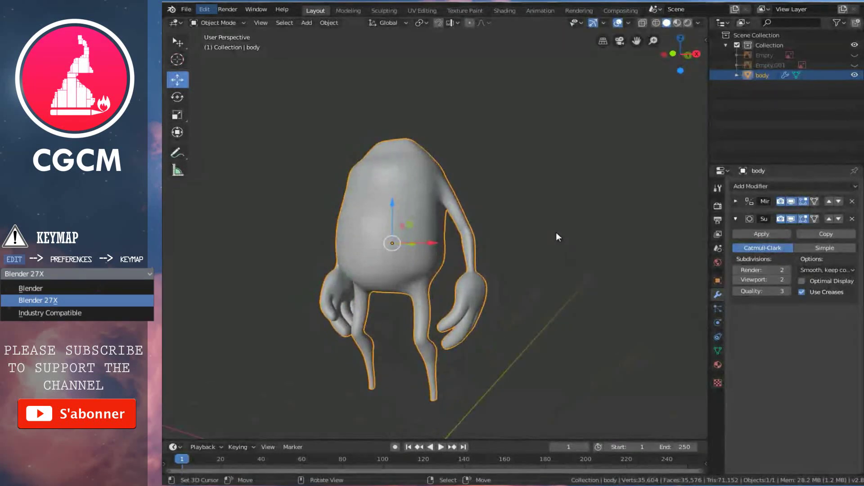
{"action": "key", "text": "KP_1"}
{"action": "key", "text": "KP_Decimal"}
Deselect the body and adjust the front-view framing with numpad pan and zoom.
{"action": "key", "text": "a"}
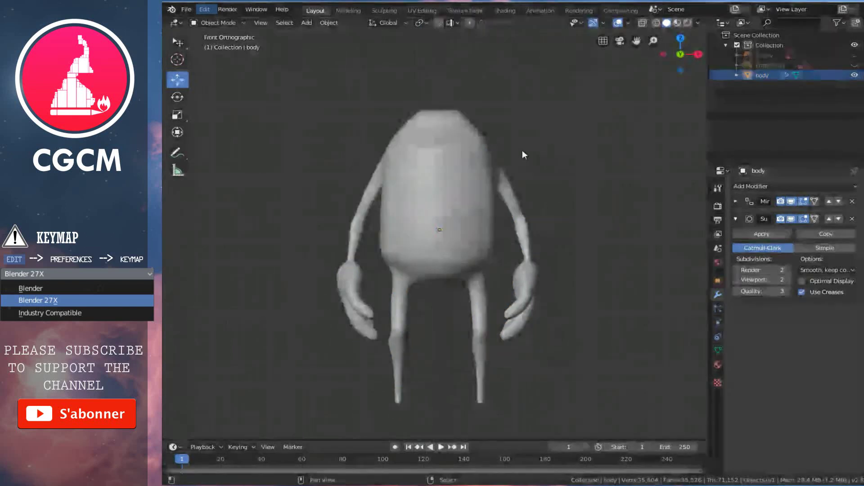
{"action": "key", "text": "ctrl+KP_2"}
{"action": "key", "text": "ctrl+KP_4"}
{"action": "key", "text": "ctrl+KP_4"}
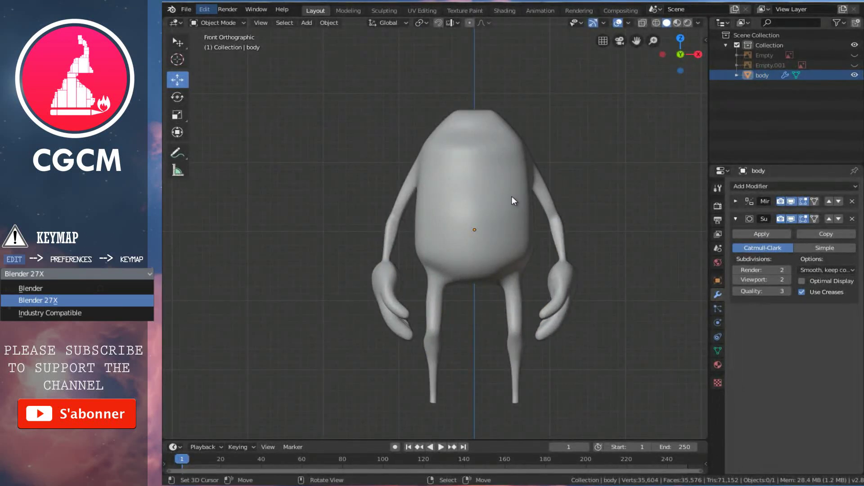
{"action": "key", "text": "KP_Add"}
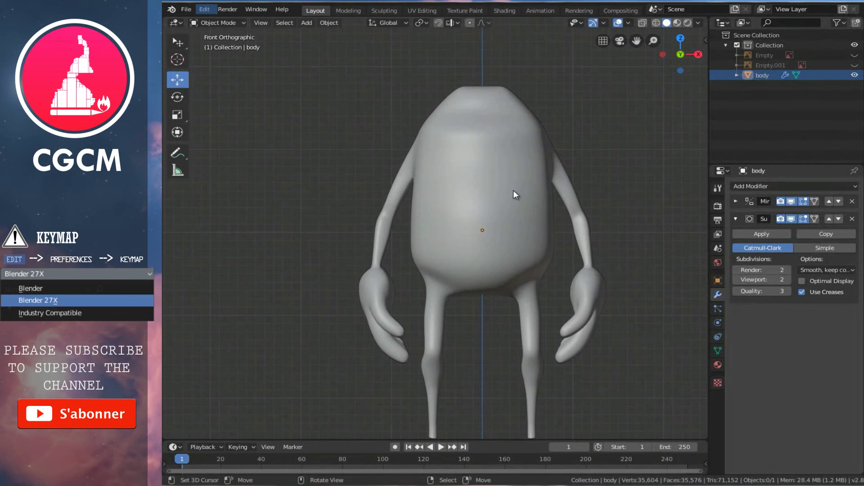
{"action": "key", "text": "KP_Subtract"}
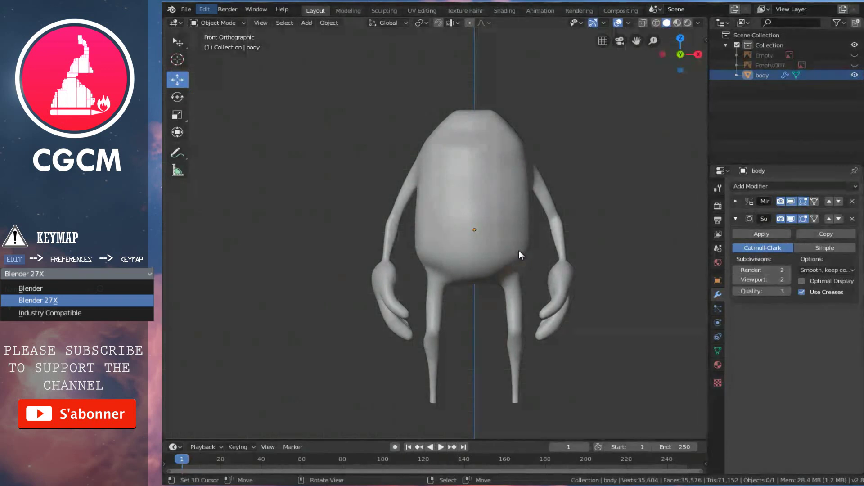
{"action": "key", "text": "KP_Add"}
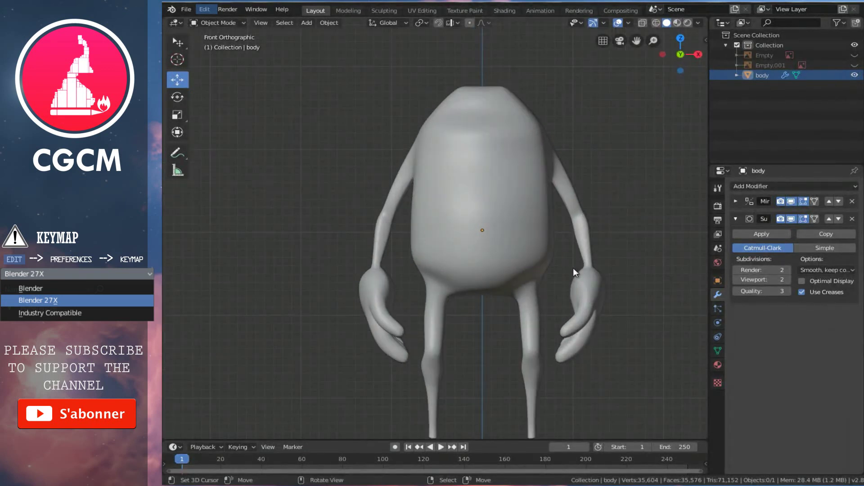
Recentre the front view on the character and save perso-bras.blend again.
{"action": "right_click", "coordinate": [587, 268]}
{"action": "key", "text": "a"}
{"action": "key", "text": "ctrl+KP_6"}
{"action": "scroll", "coordinate": [513, 223], "scroll_direction": "down", "scroll_amount": 1}
{"action": "key", "text": "ctrl+KP_2"}
{"action": "key", "text": "ctrl+KP_4"}
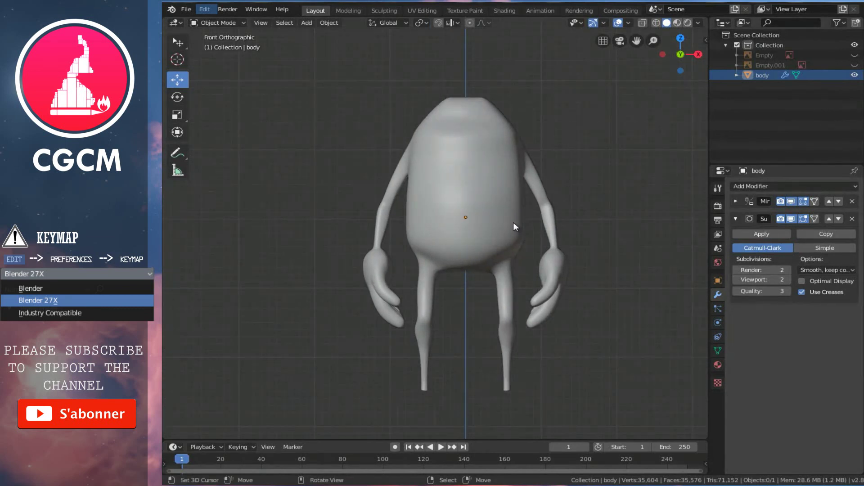
{"action": "key", "text": "ctrl+s"}
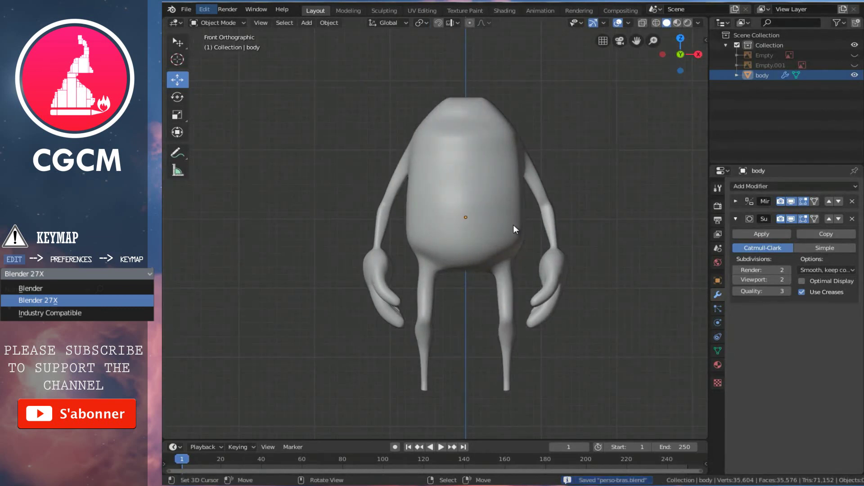